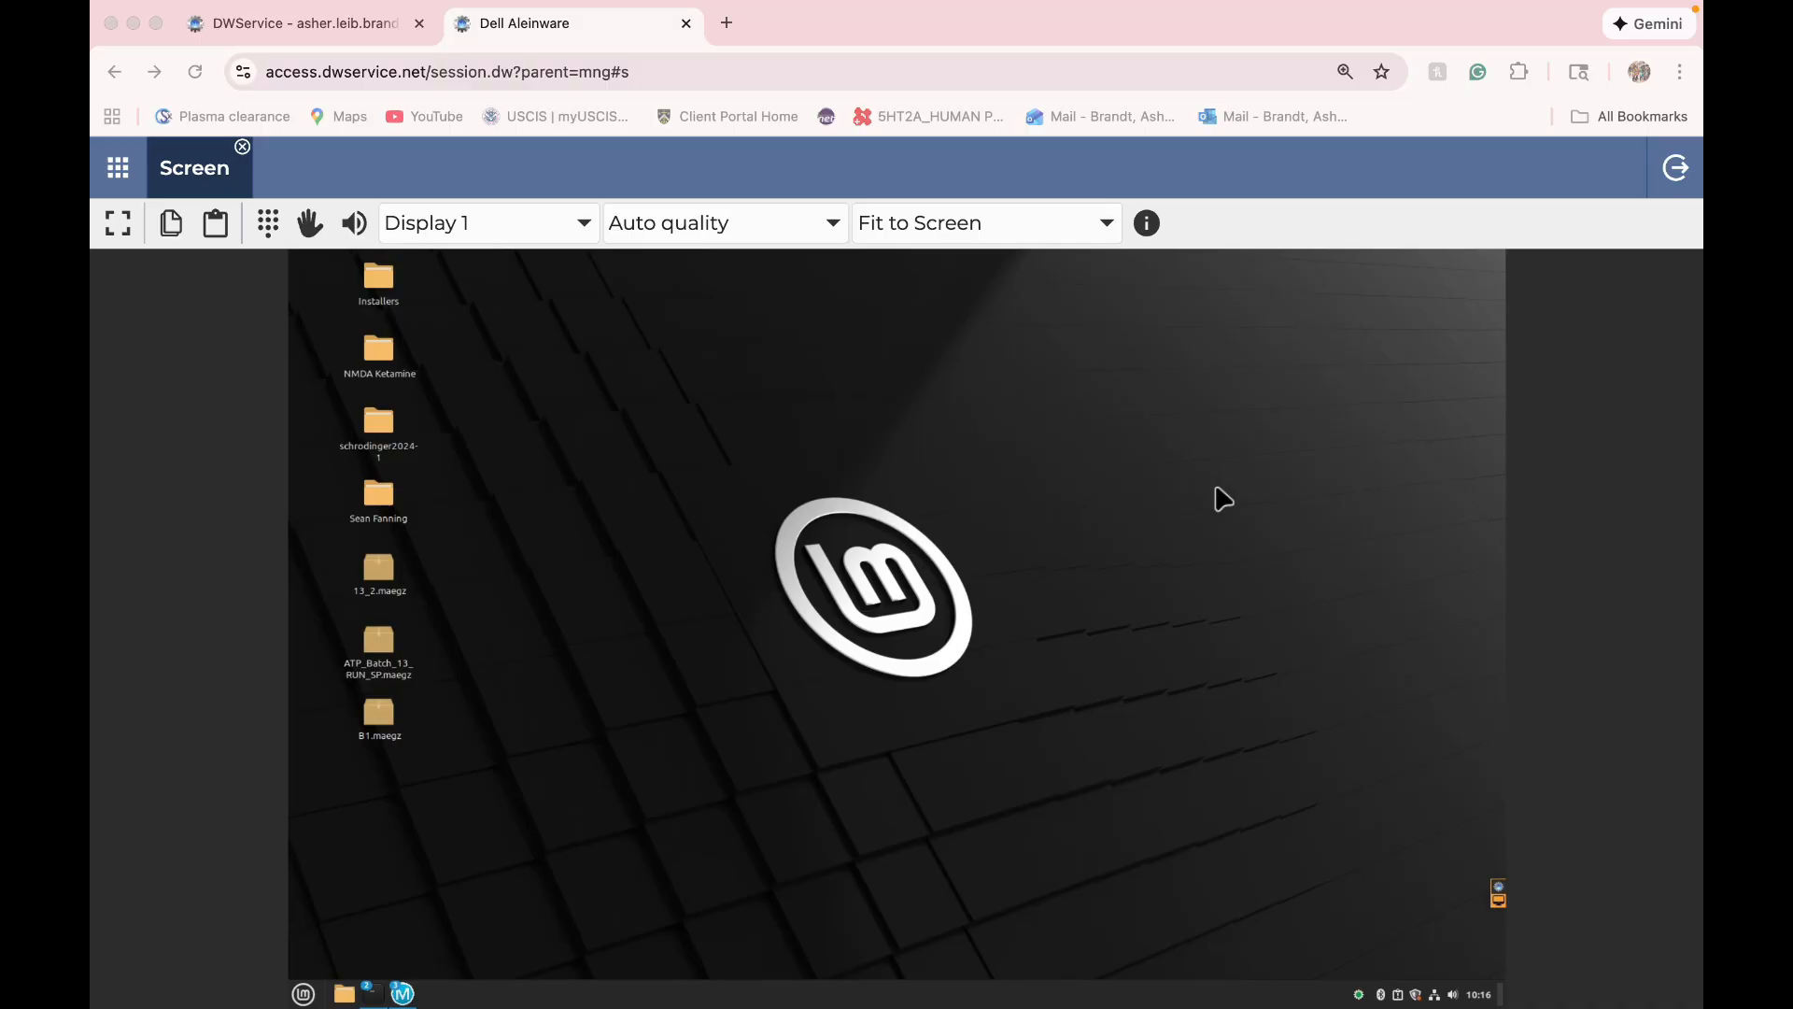
- Open the NMDA Ketamine folder from the desktop, maximize its window, and open the H16 folder inside it
click(1216, 488)
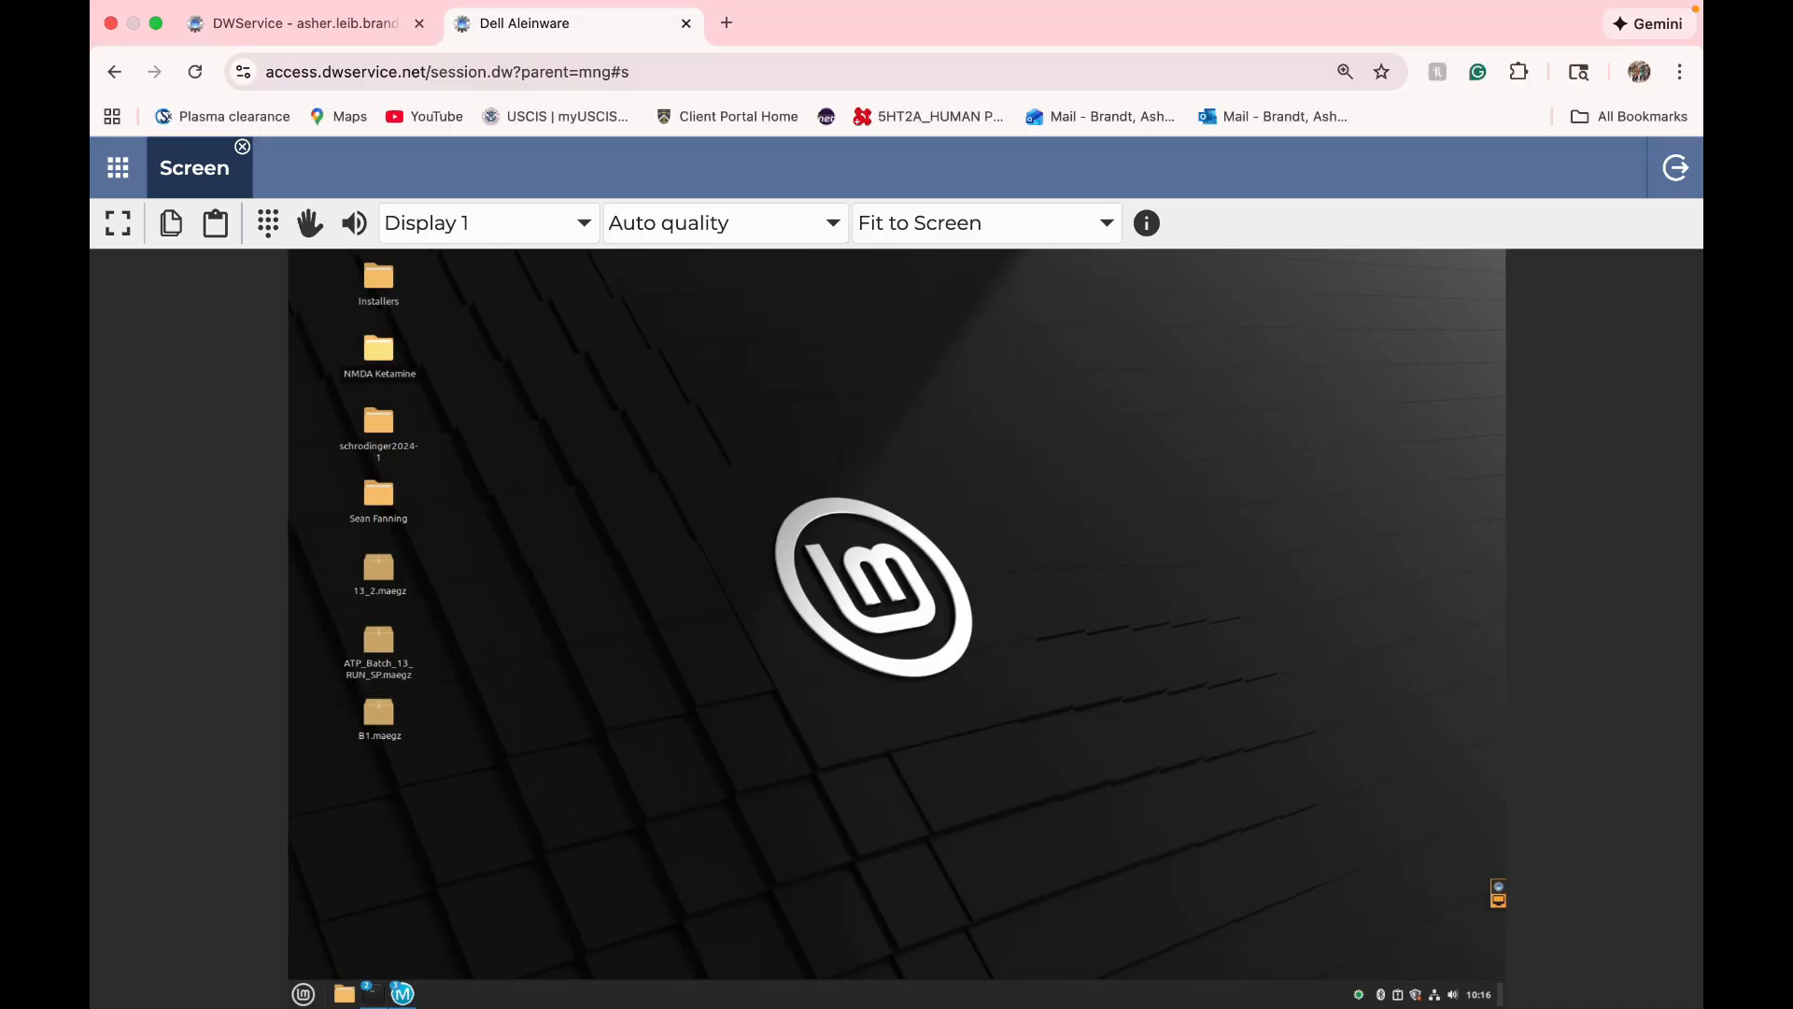
mouse_move(378, 348)
mouse_down()
mouse_move(447, 351)
mouse_move(388, 351)
mouse_up()
double_click(378, 352)
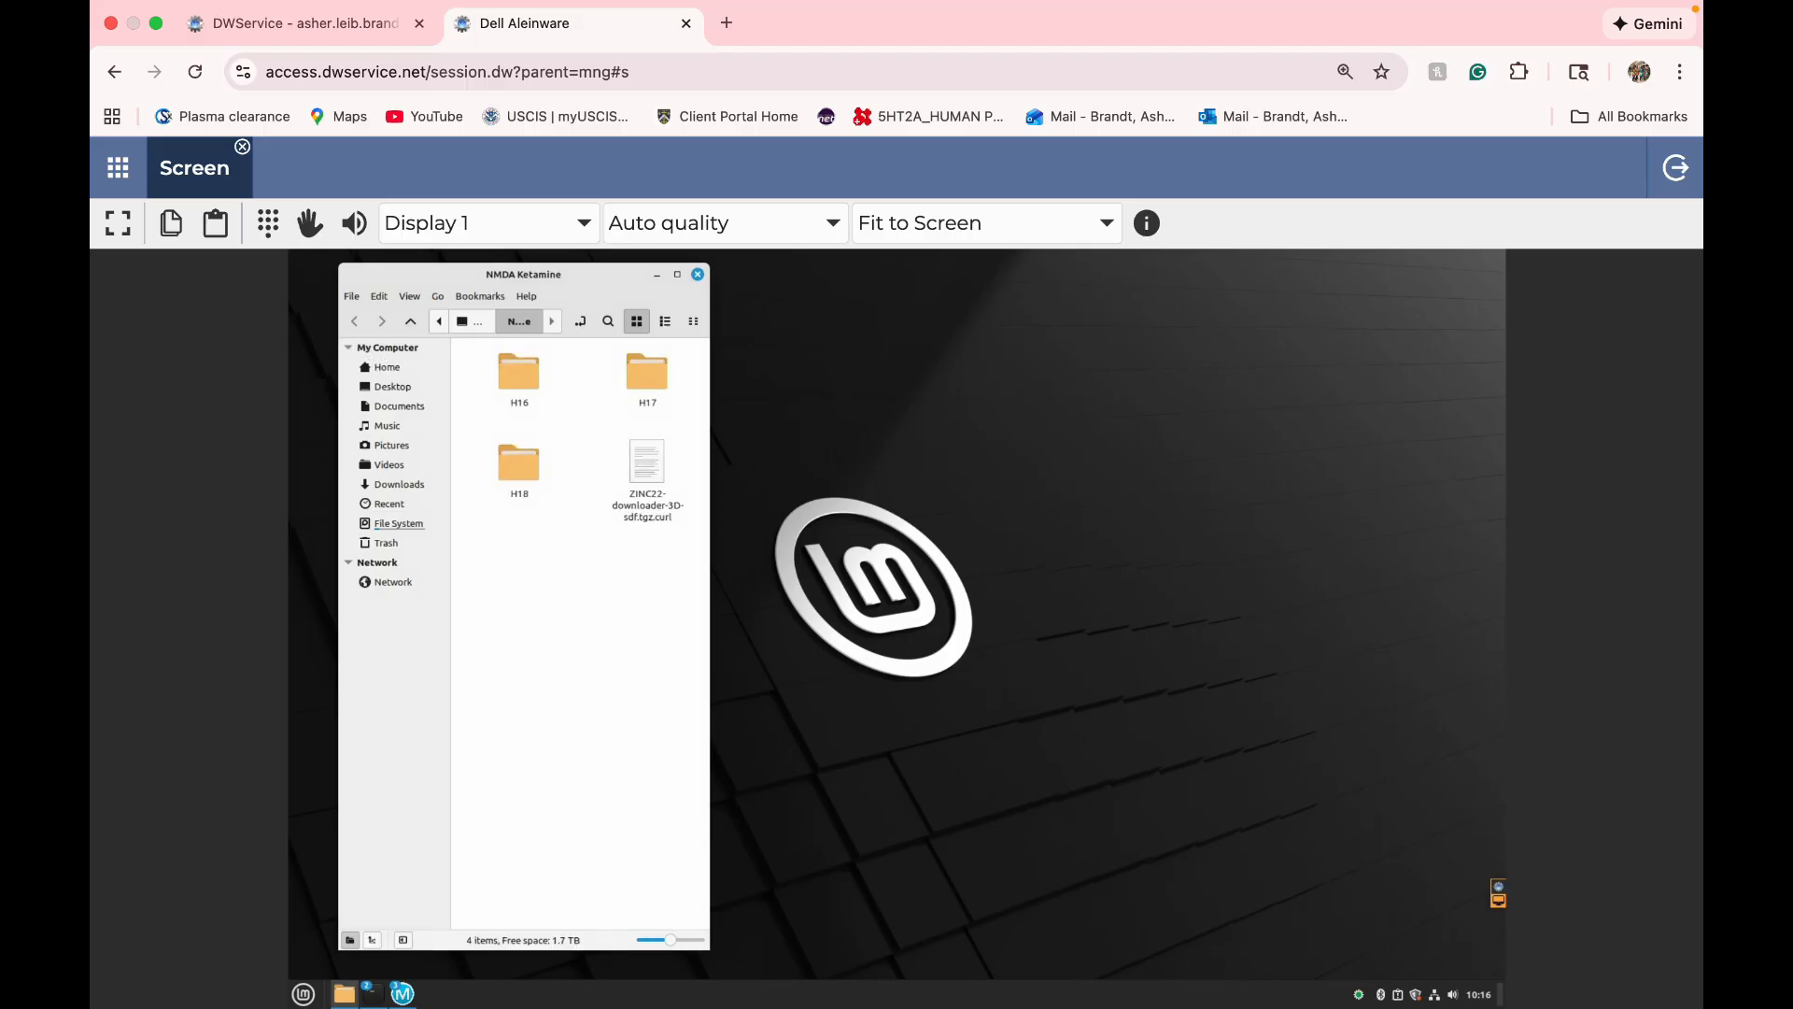
click(677, 274)
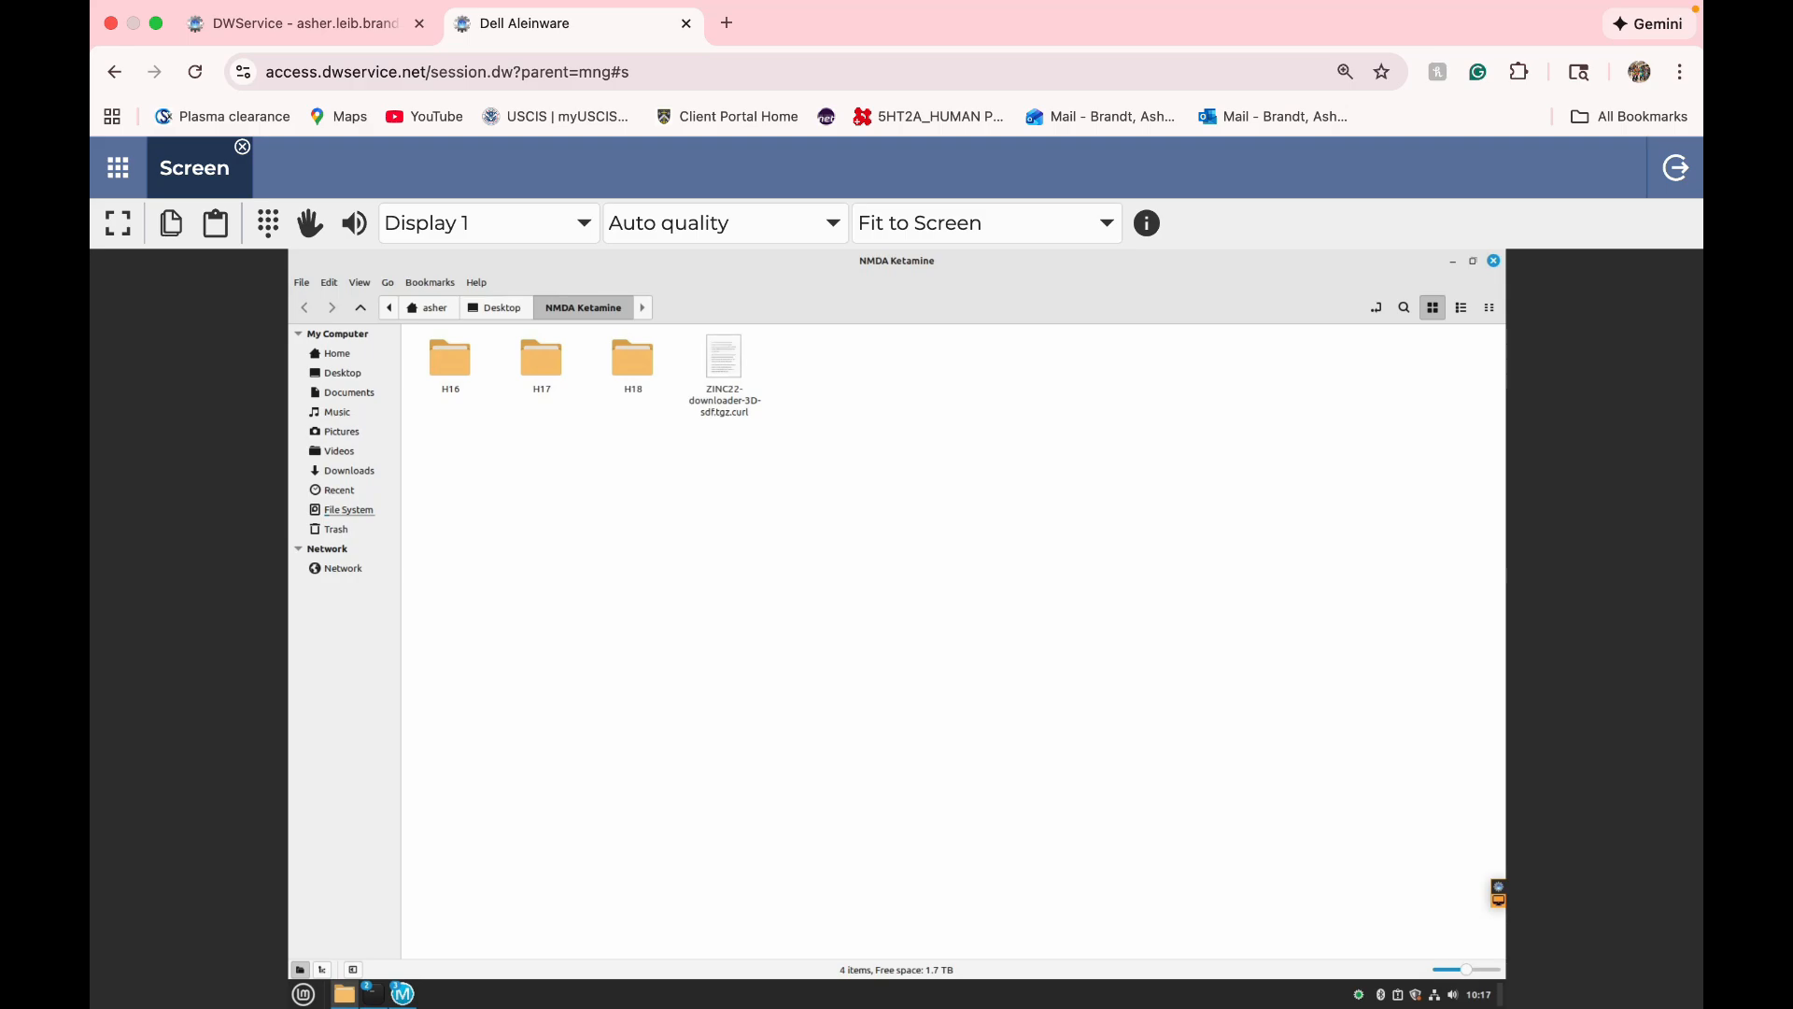
double_click(449, 359)
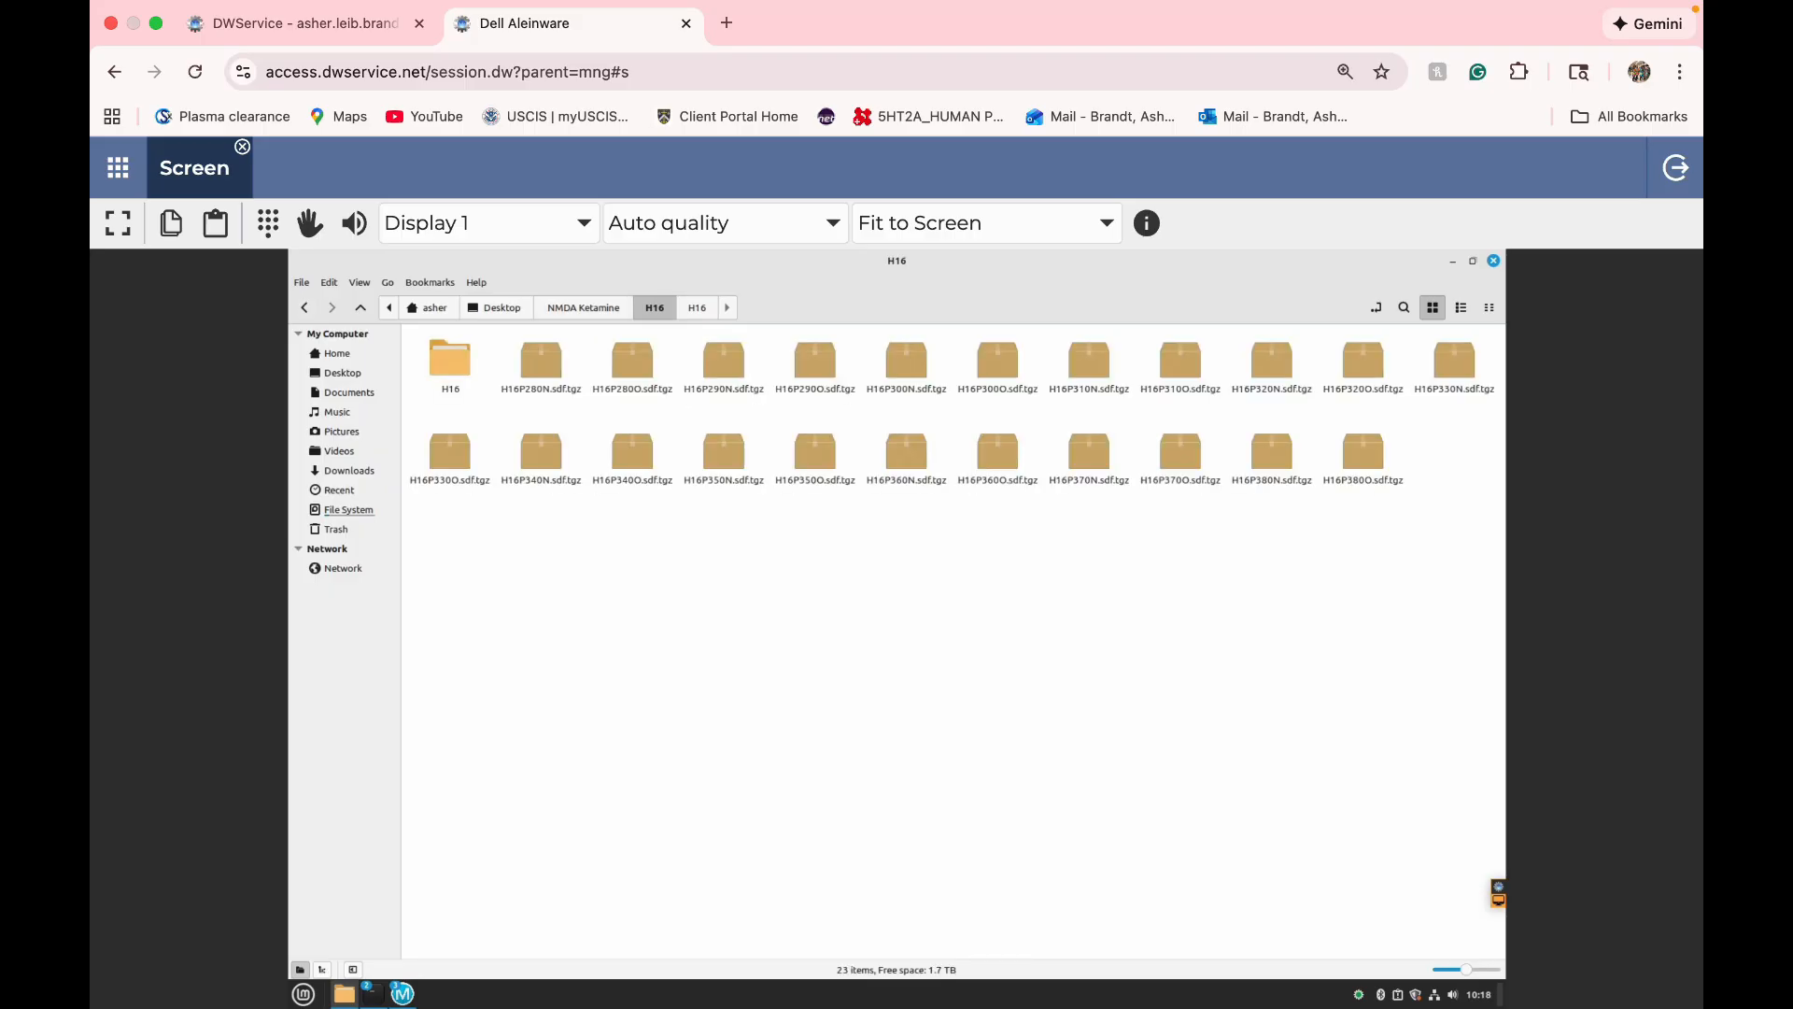
key(alt+Left)
right_click(453, 368)
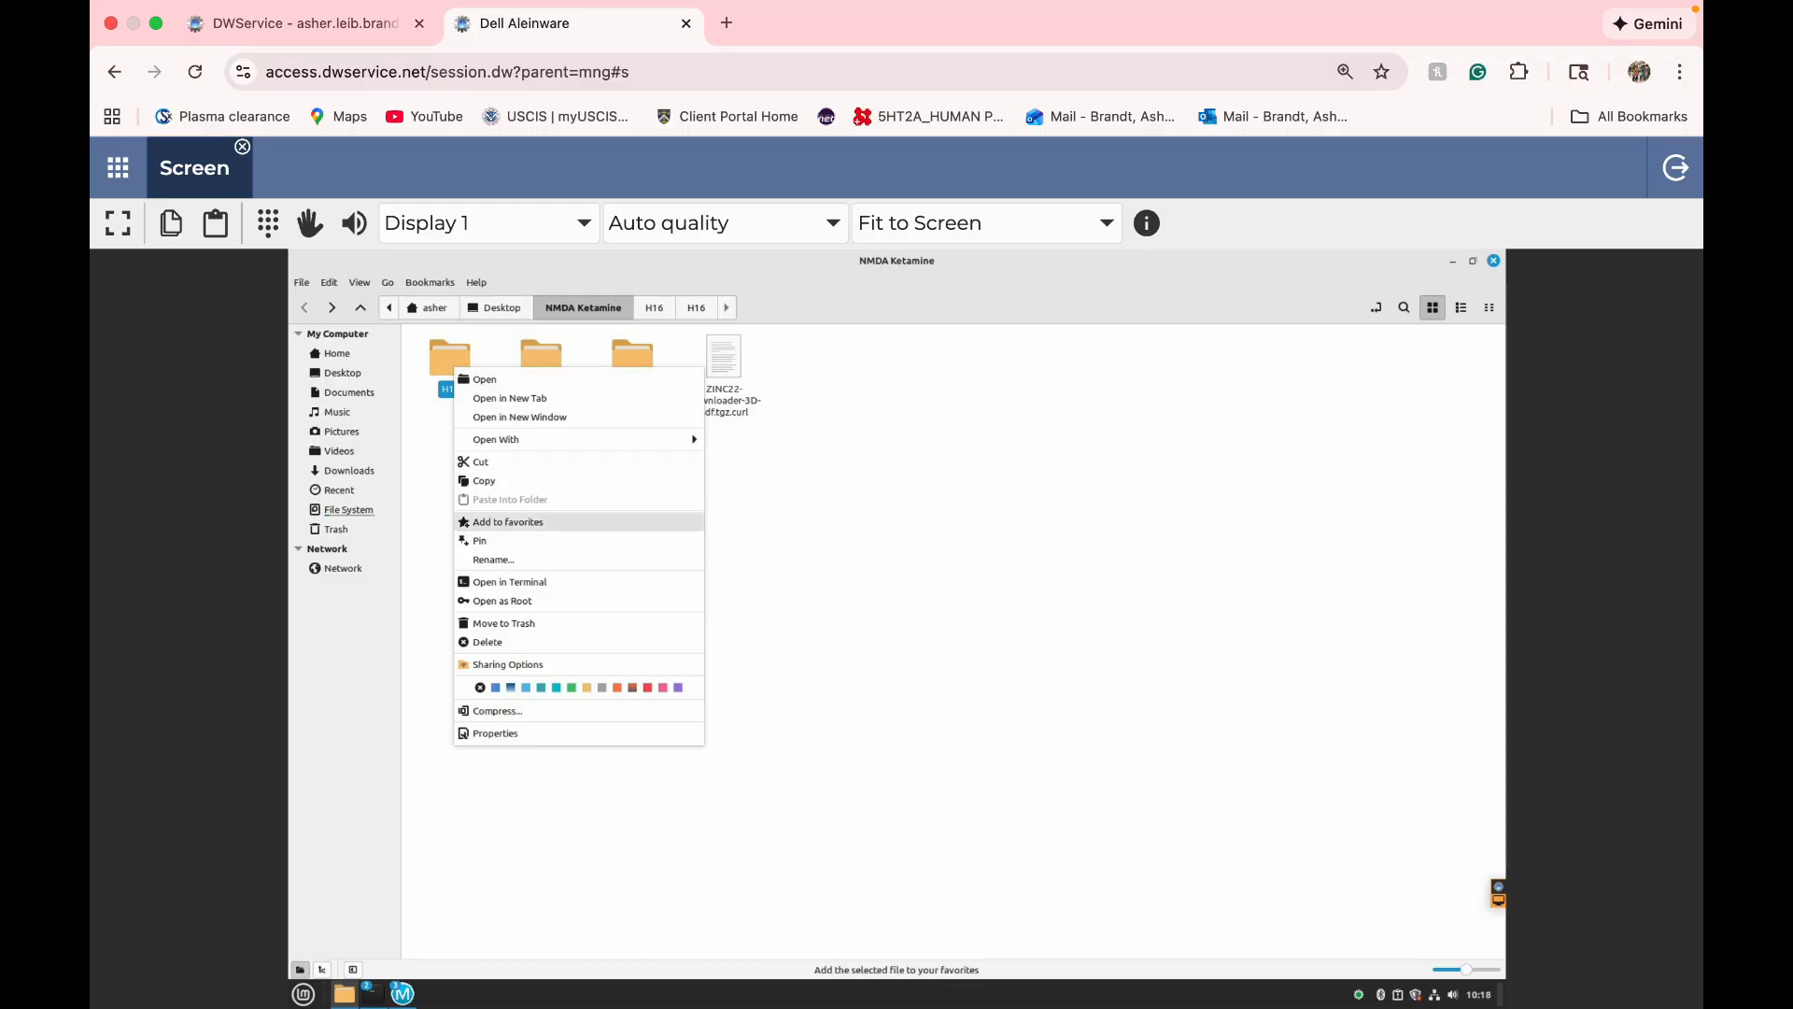
key(Escape)
key(Return)
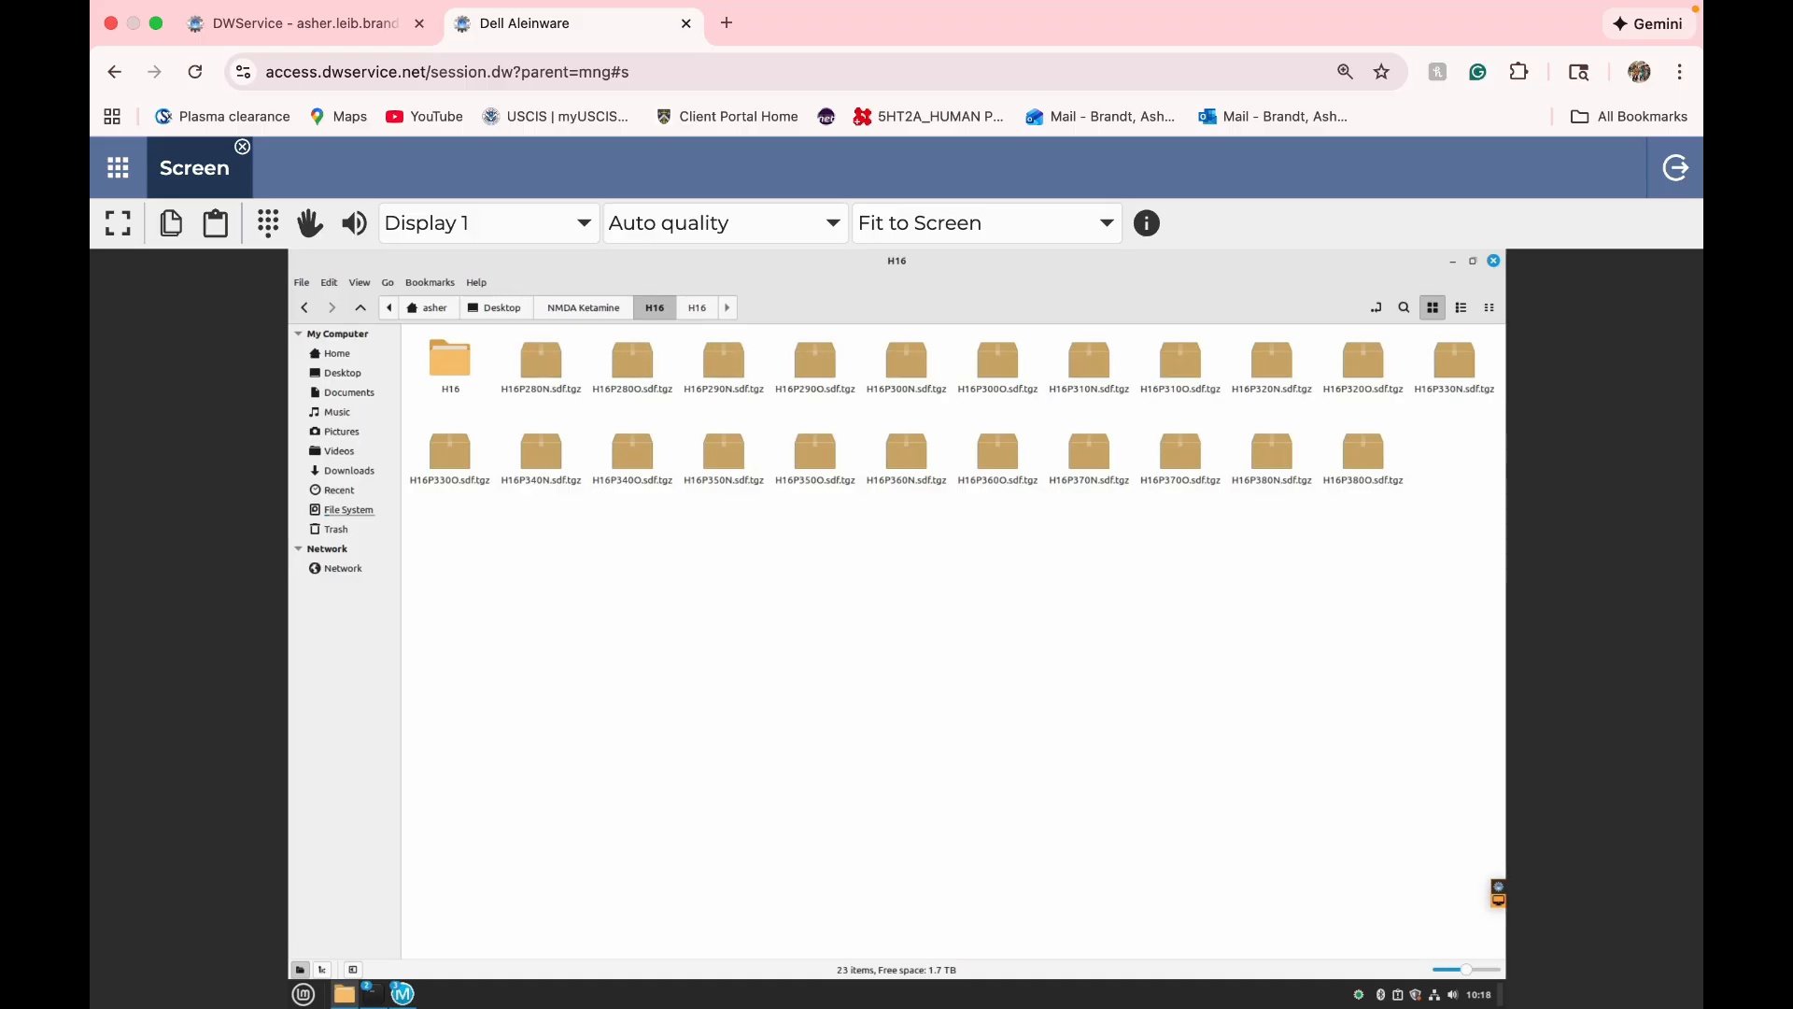
- Extract all the .sdf.tgz archives in place, leaving the H16 subfolder out of the selection
right_click(548, 375)
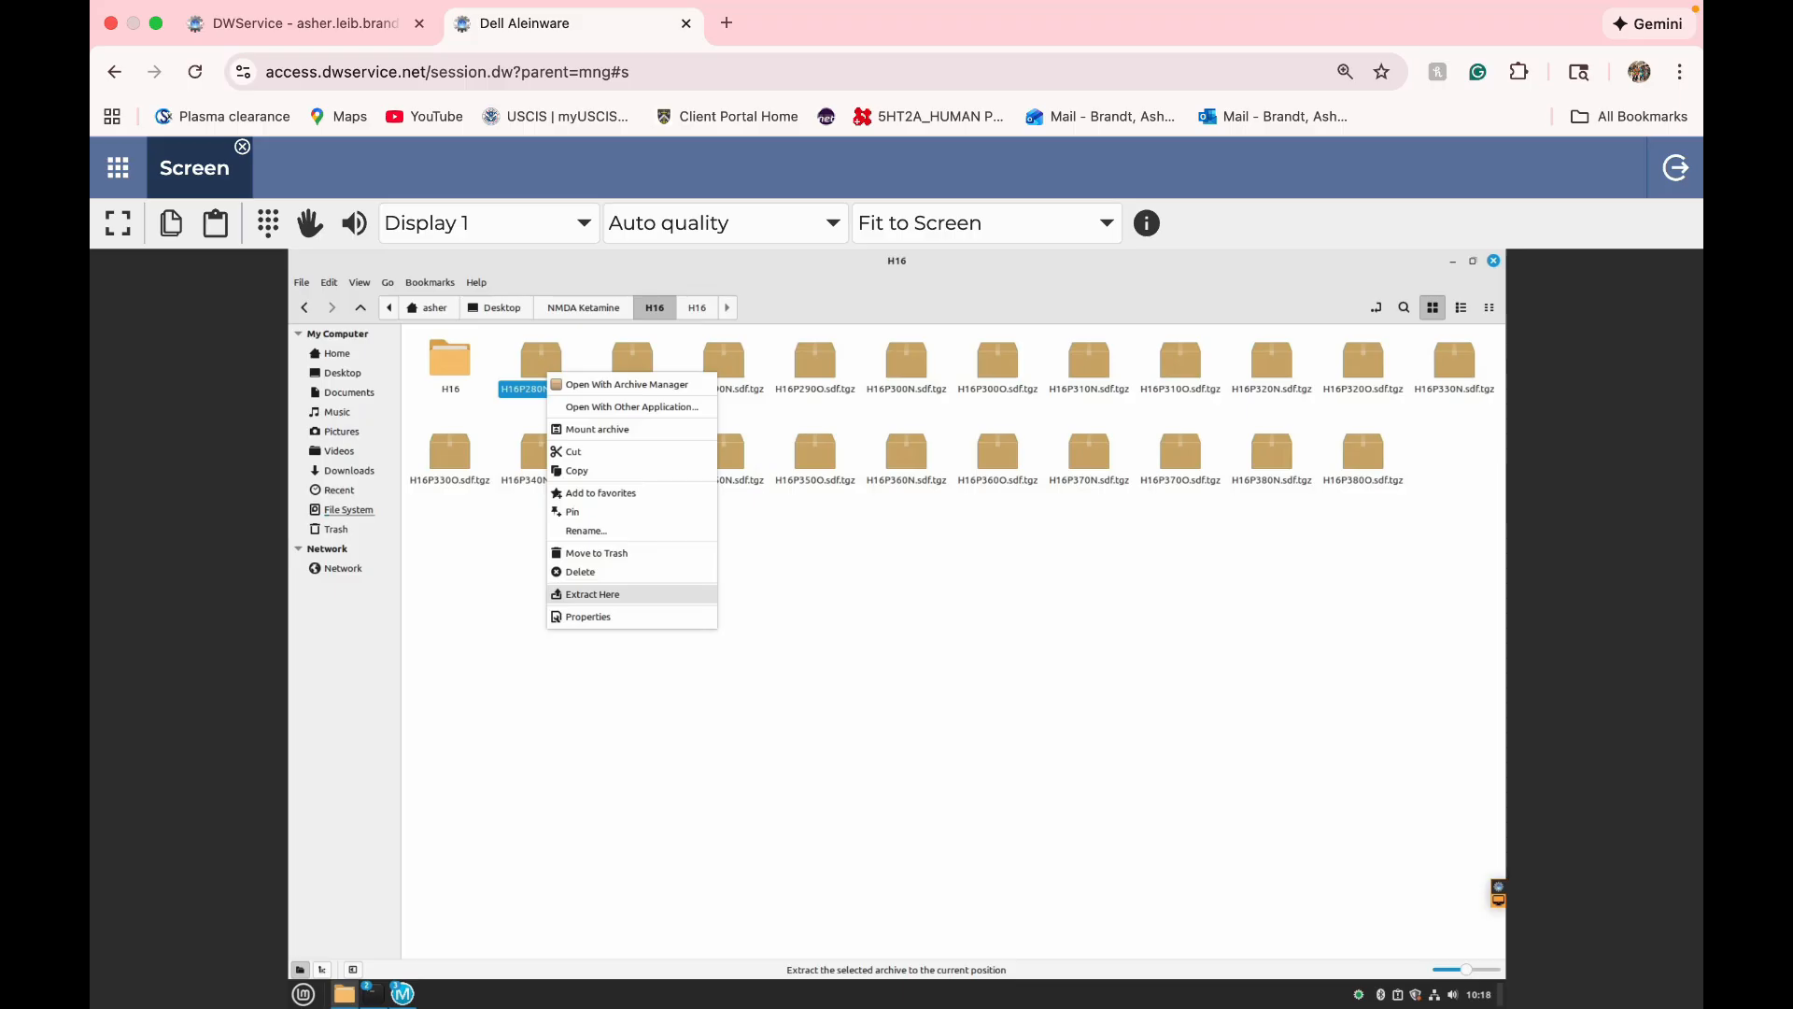
click(592, 594)
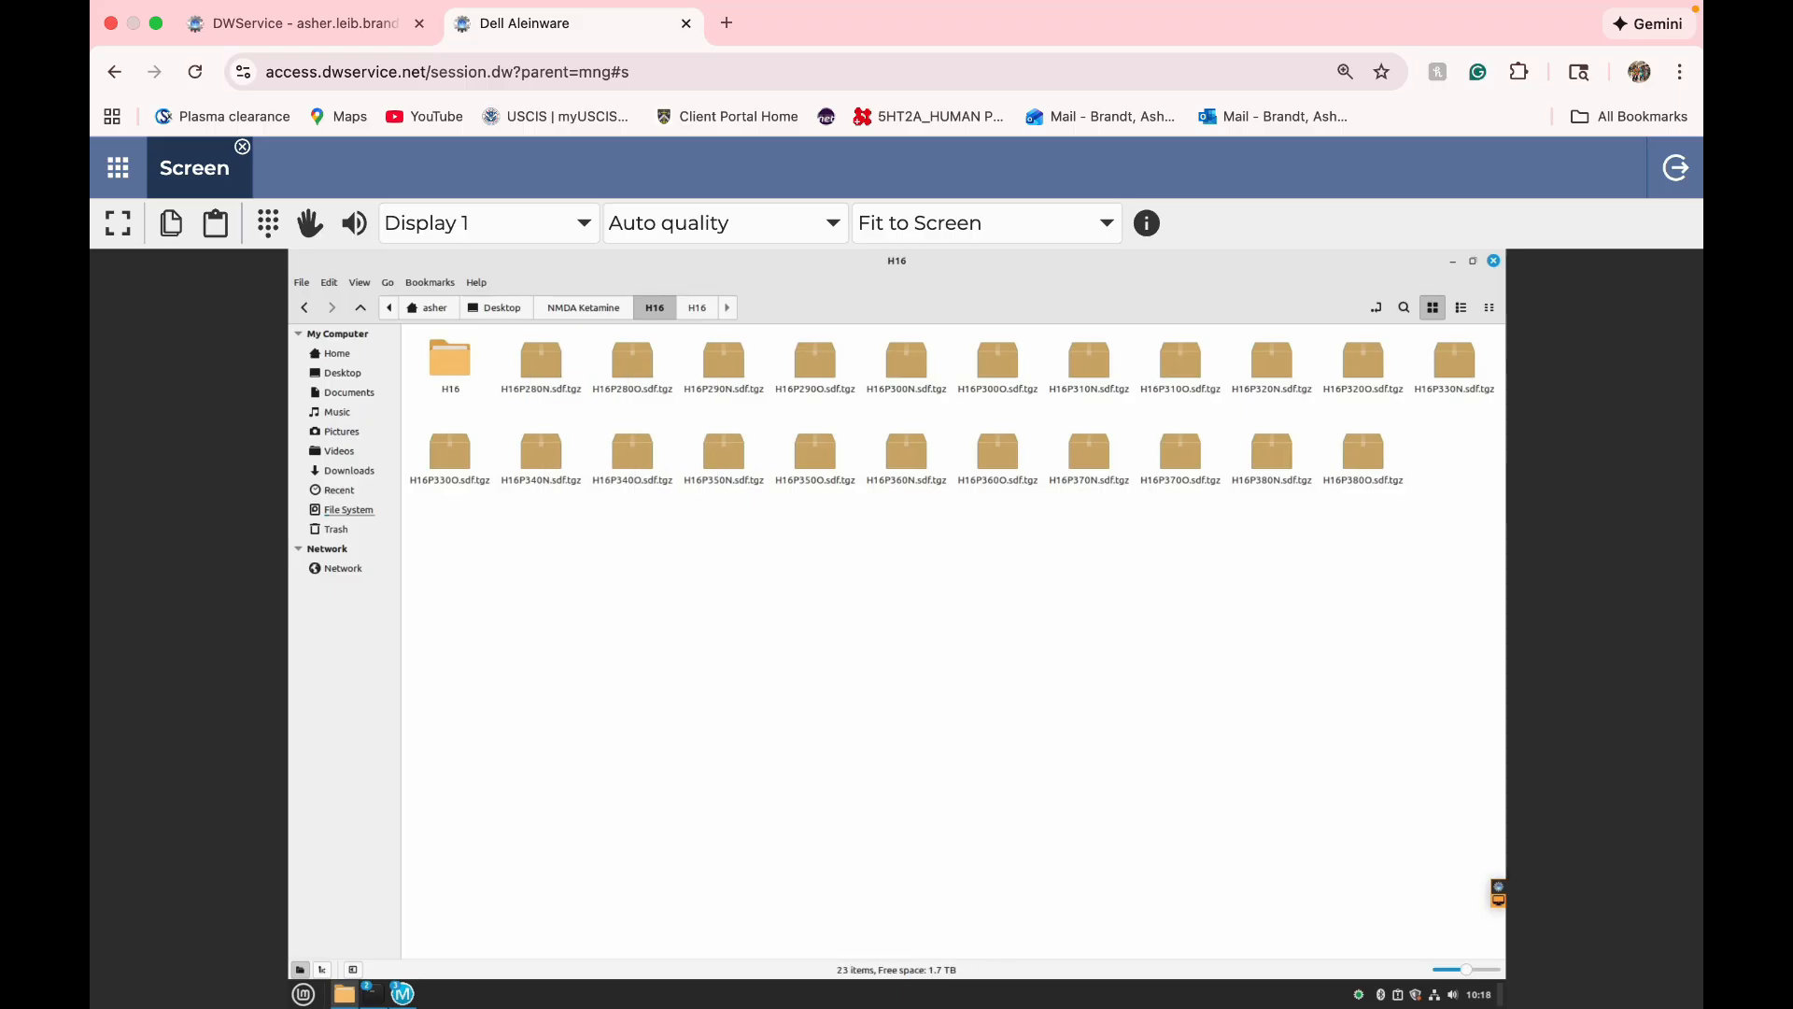
key(ctrl+a)
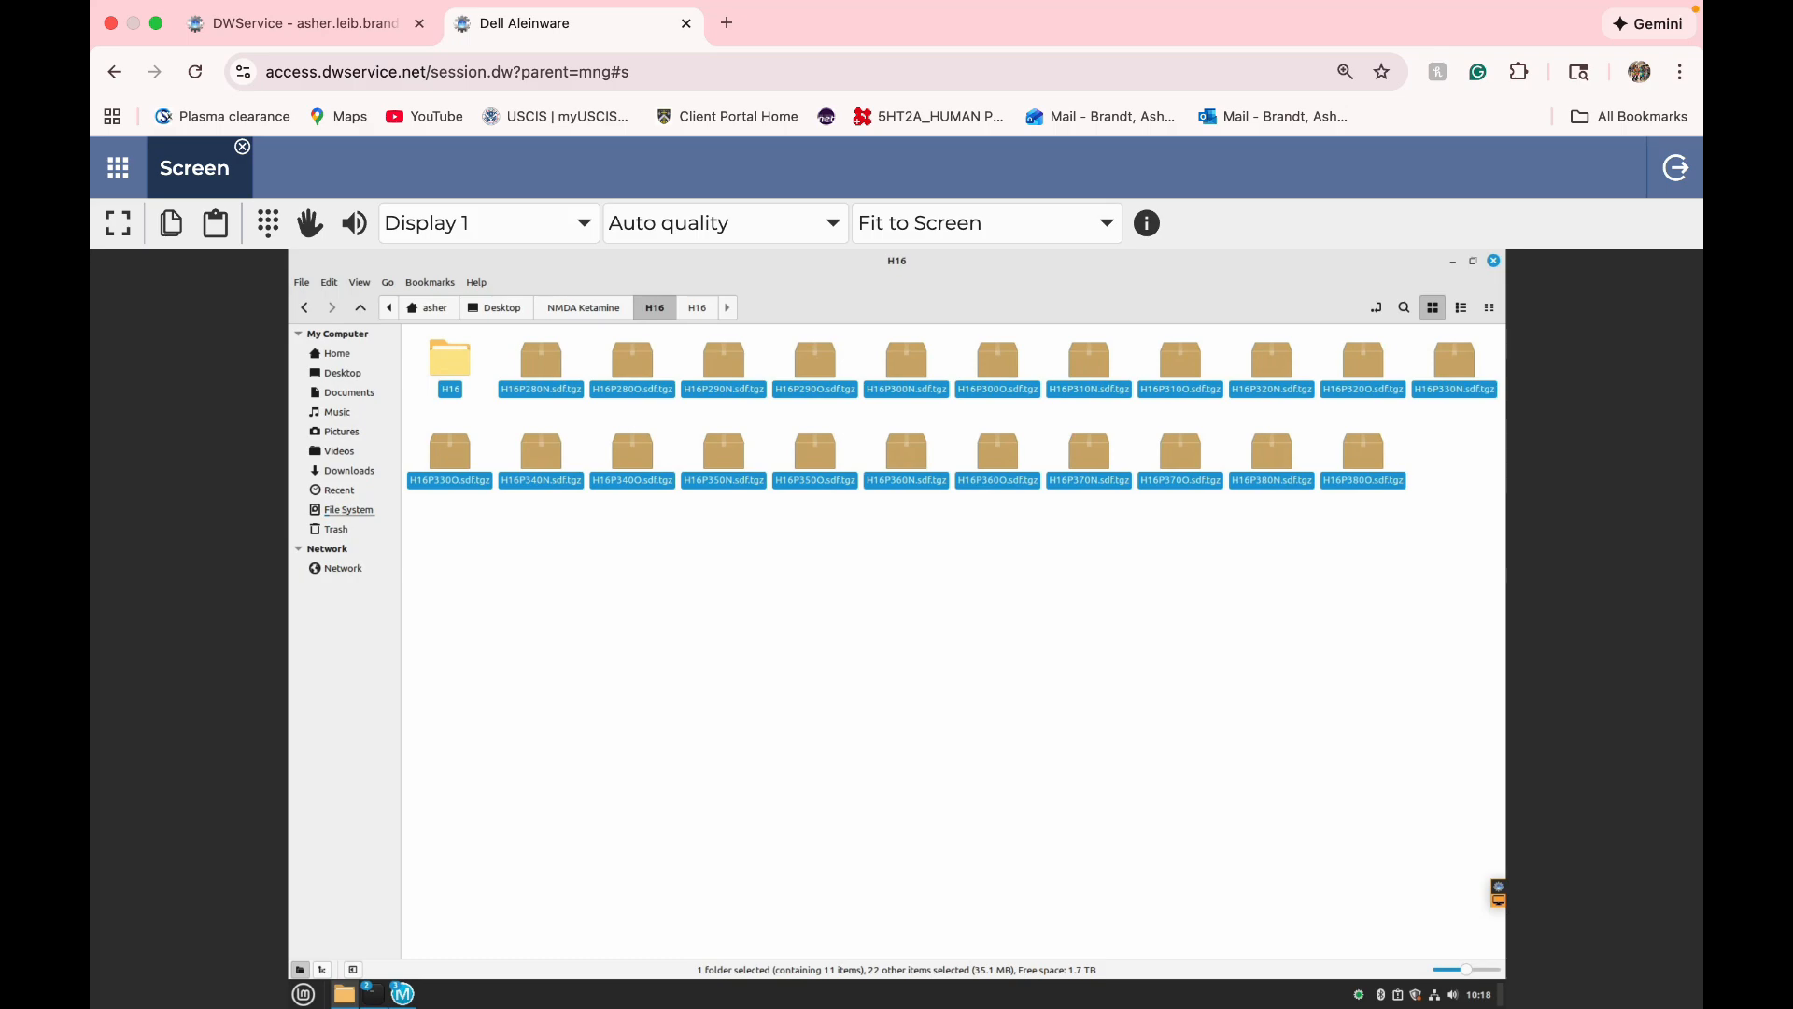
ctrl+click(449, 363)
right_click(538, 382)
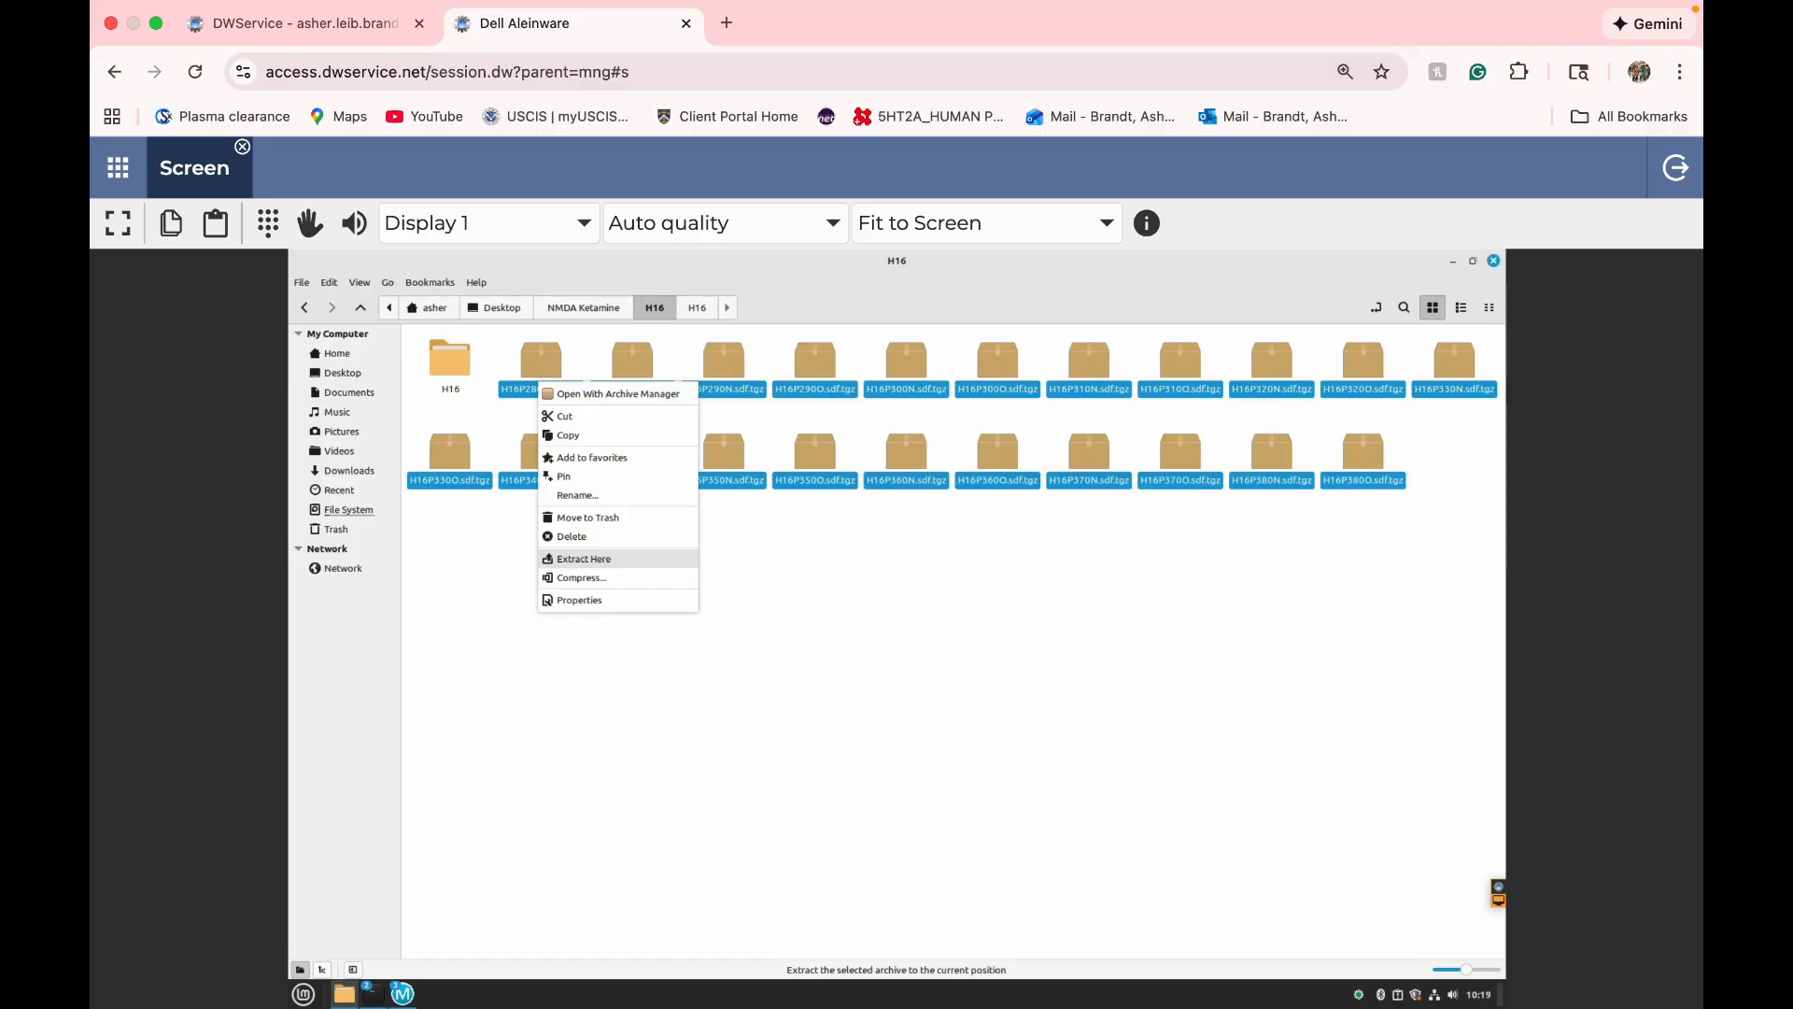
click(583, 558)
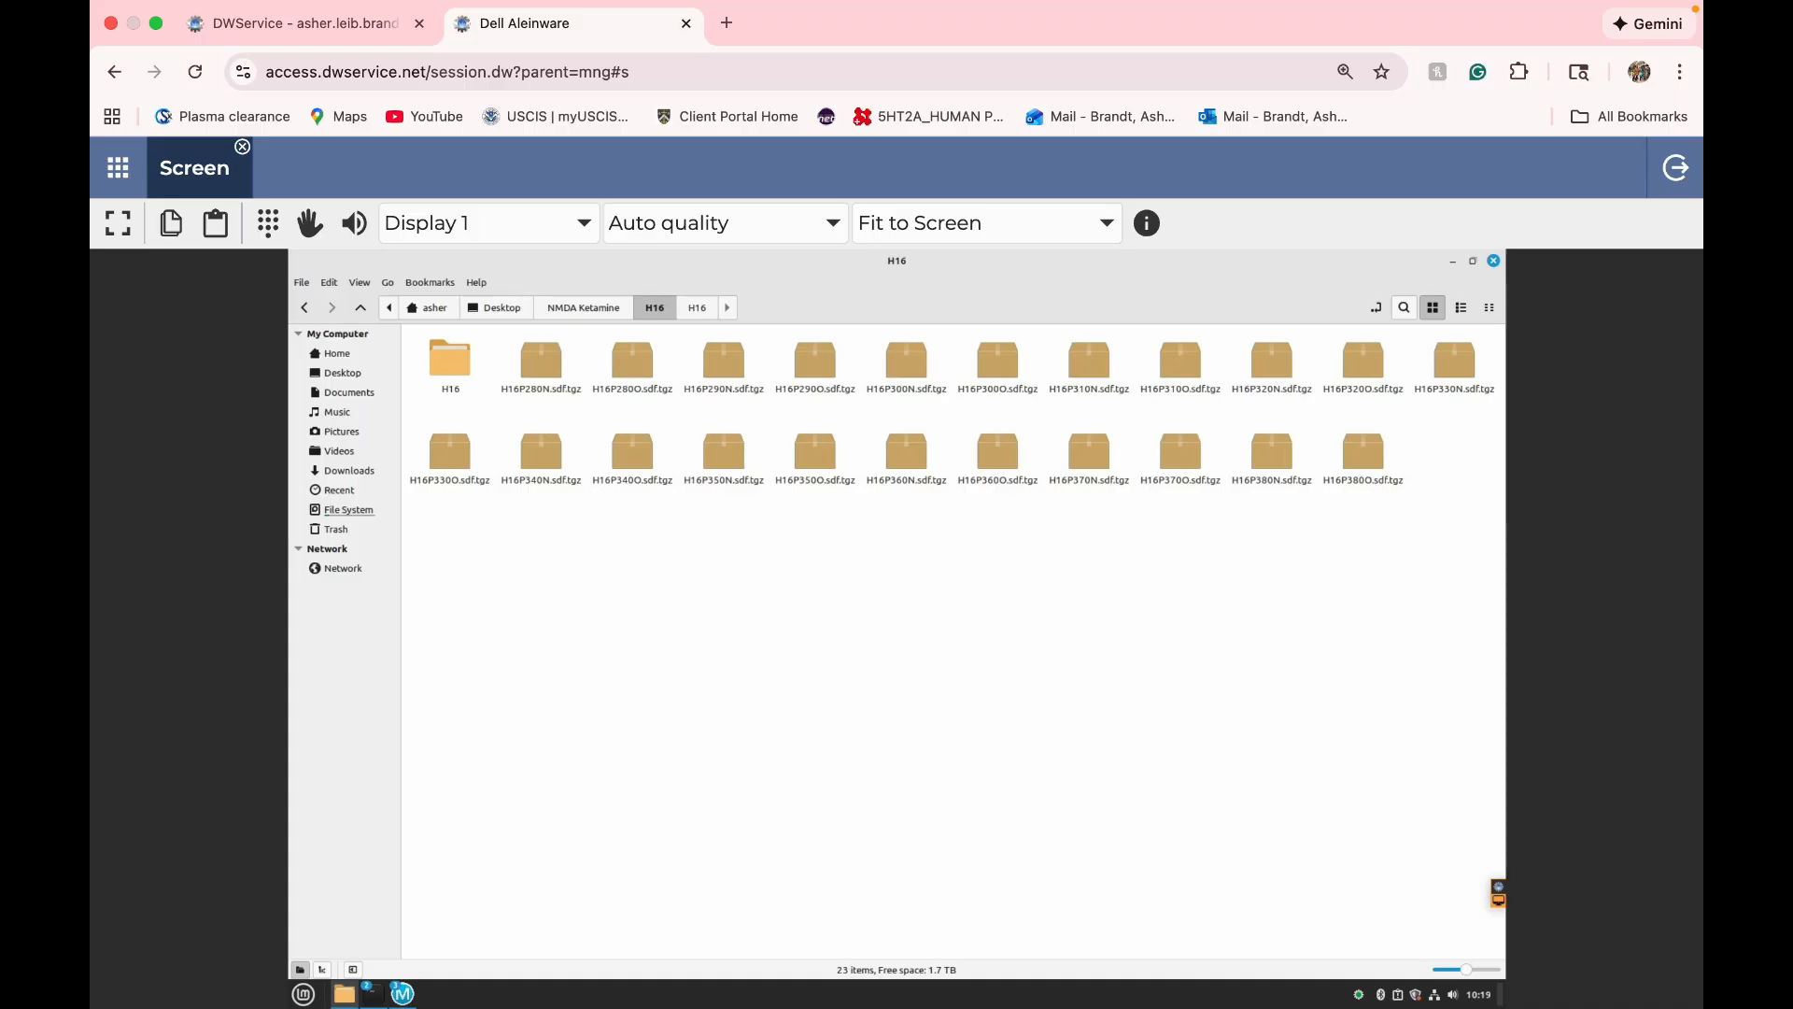
- Search the H16 folder and its subfolders for files whose names contain .sdf
click(1404, 307)
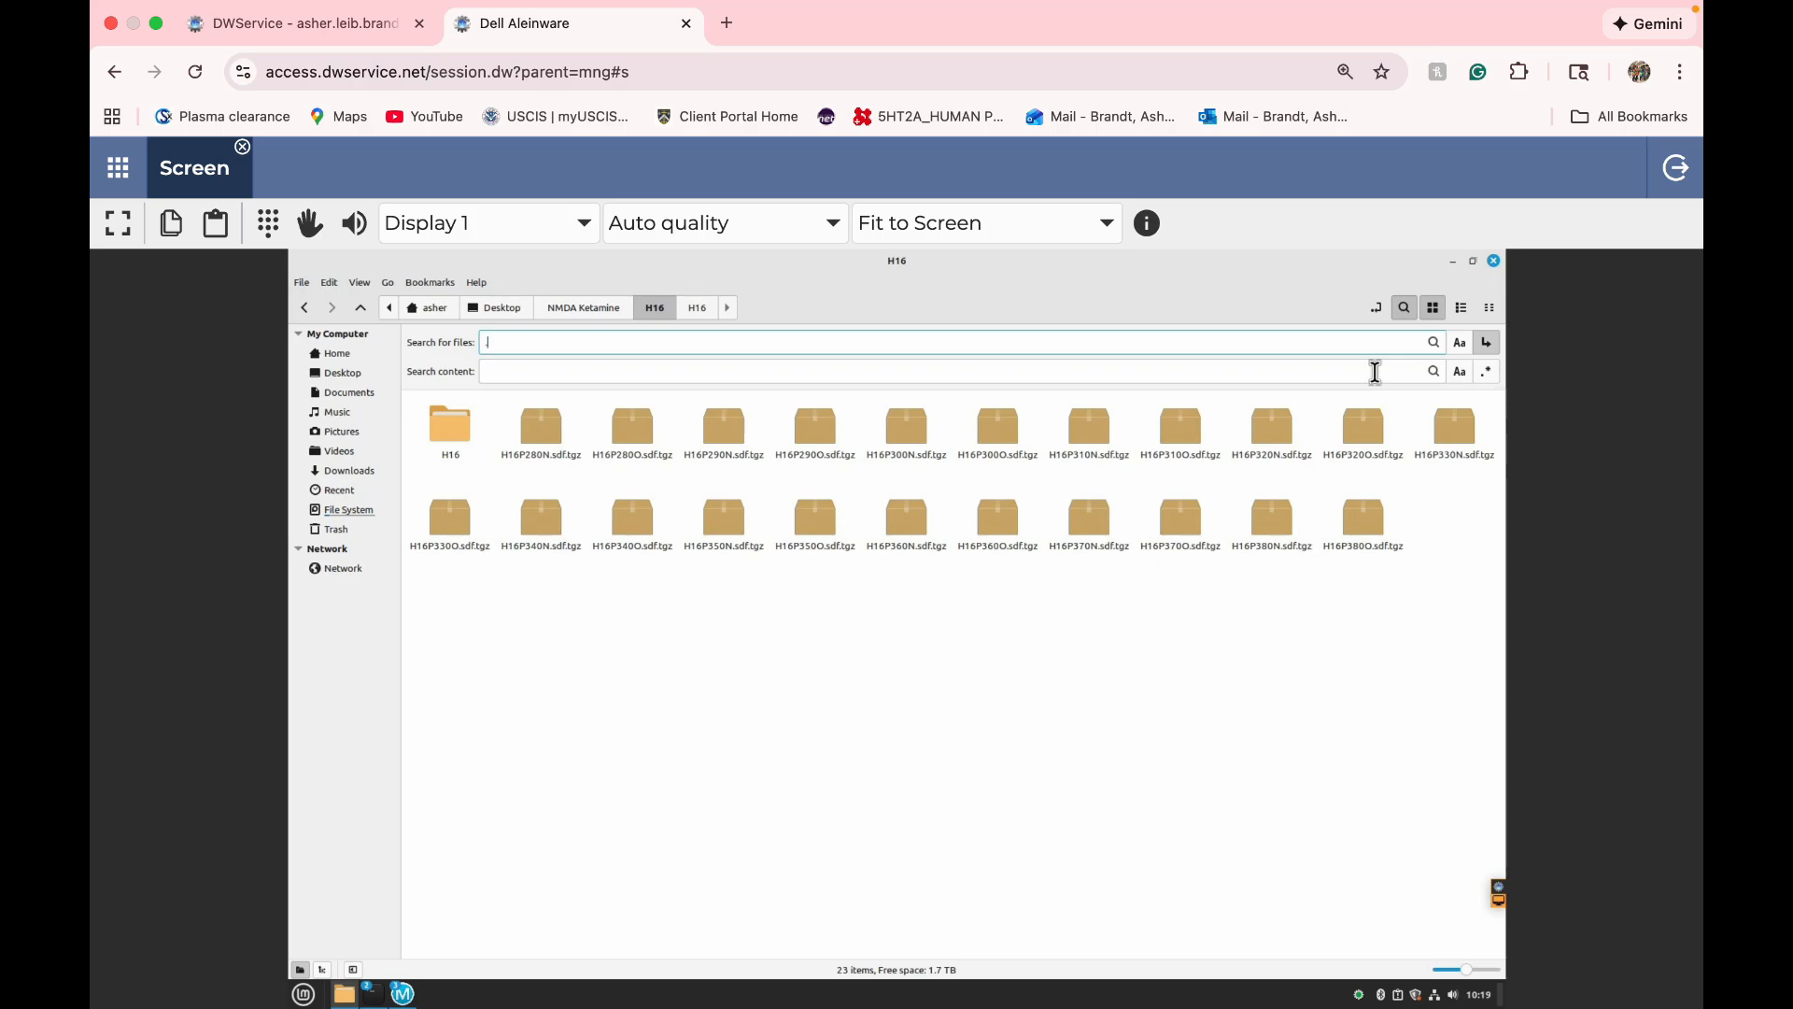
text(.sdf)
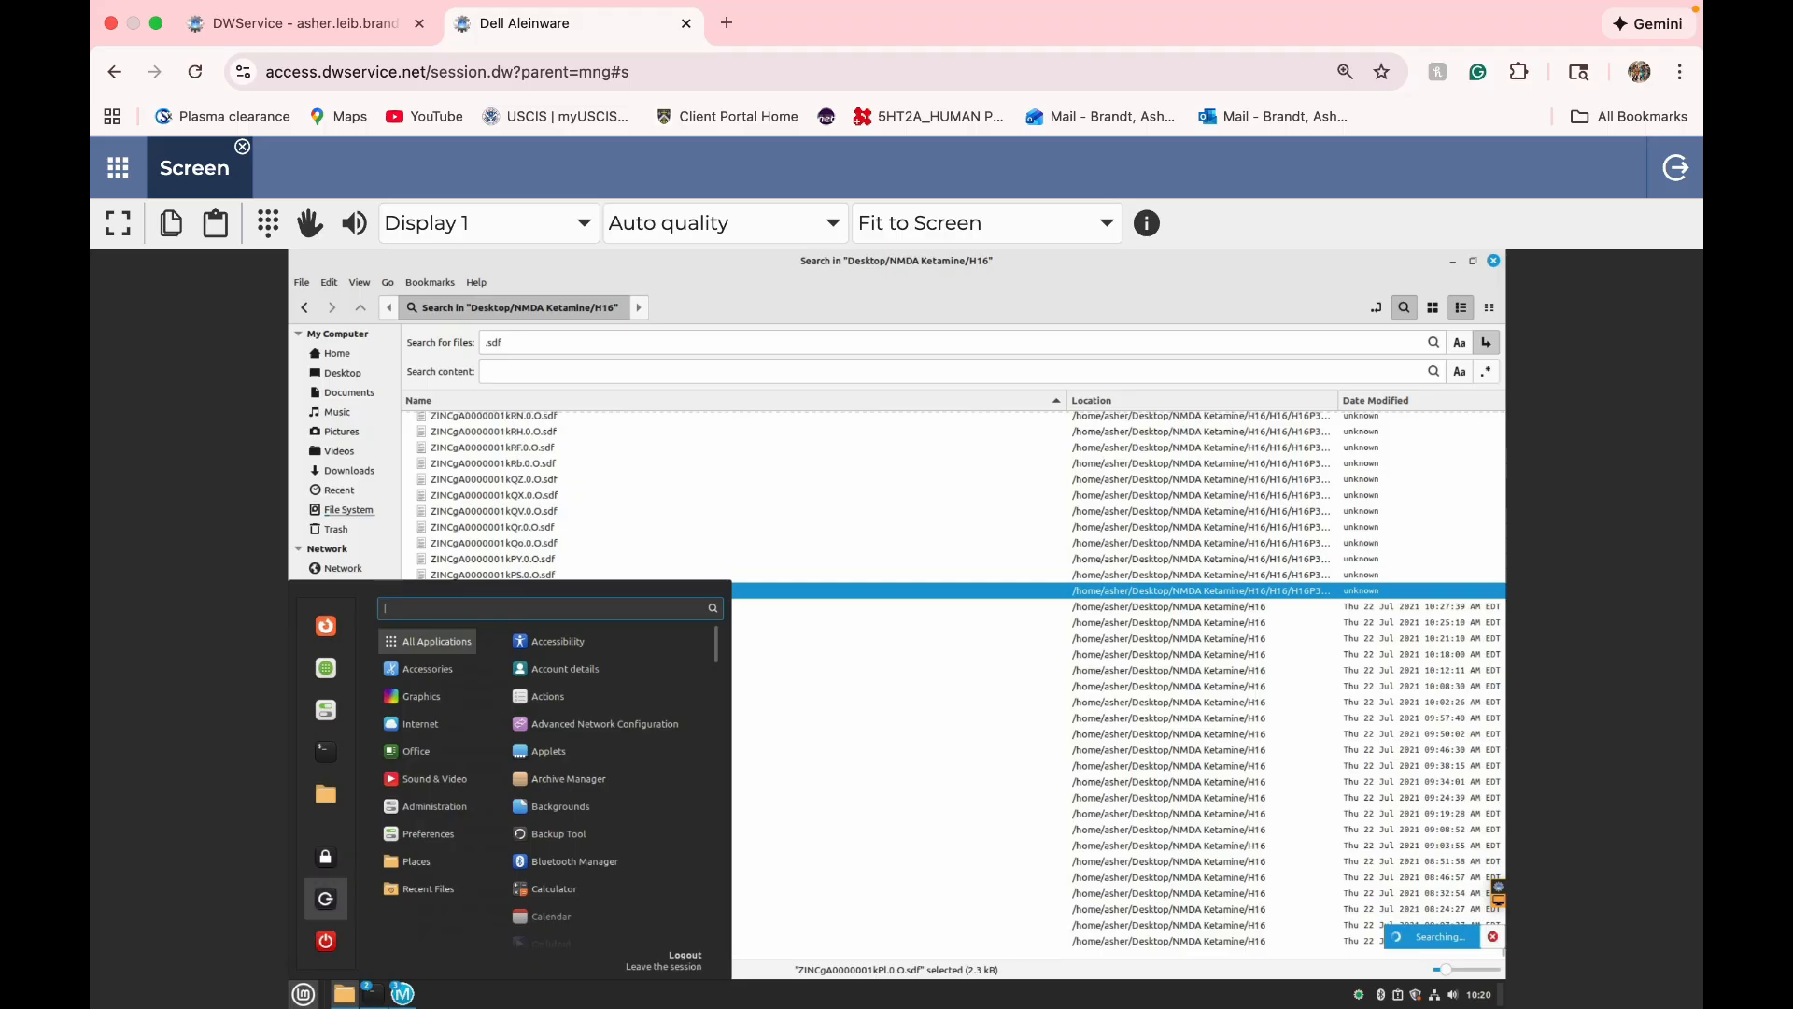
- Open a terminal and change to the schrodinger2024-1 directory inside Desktop
click(325, 752)
text(cd ./)
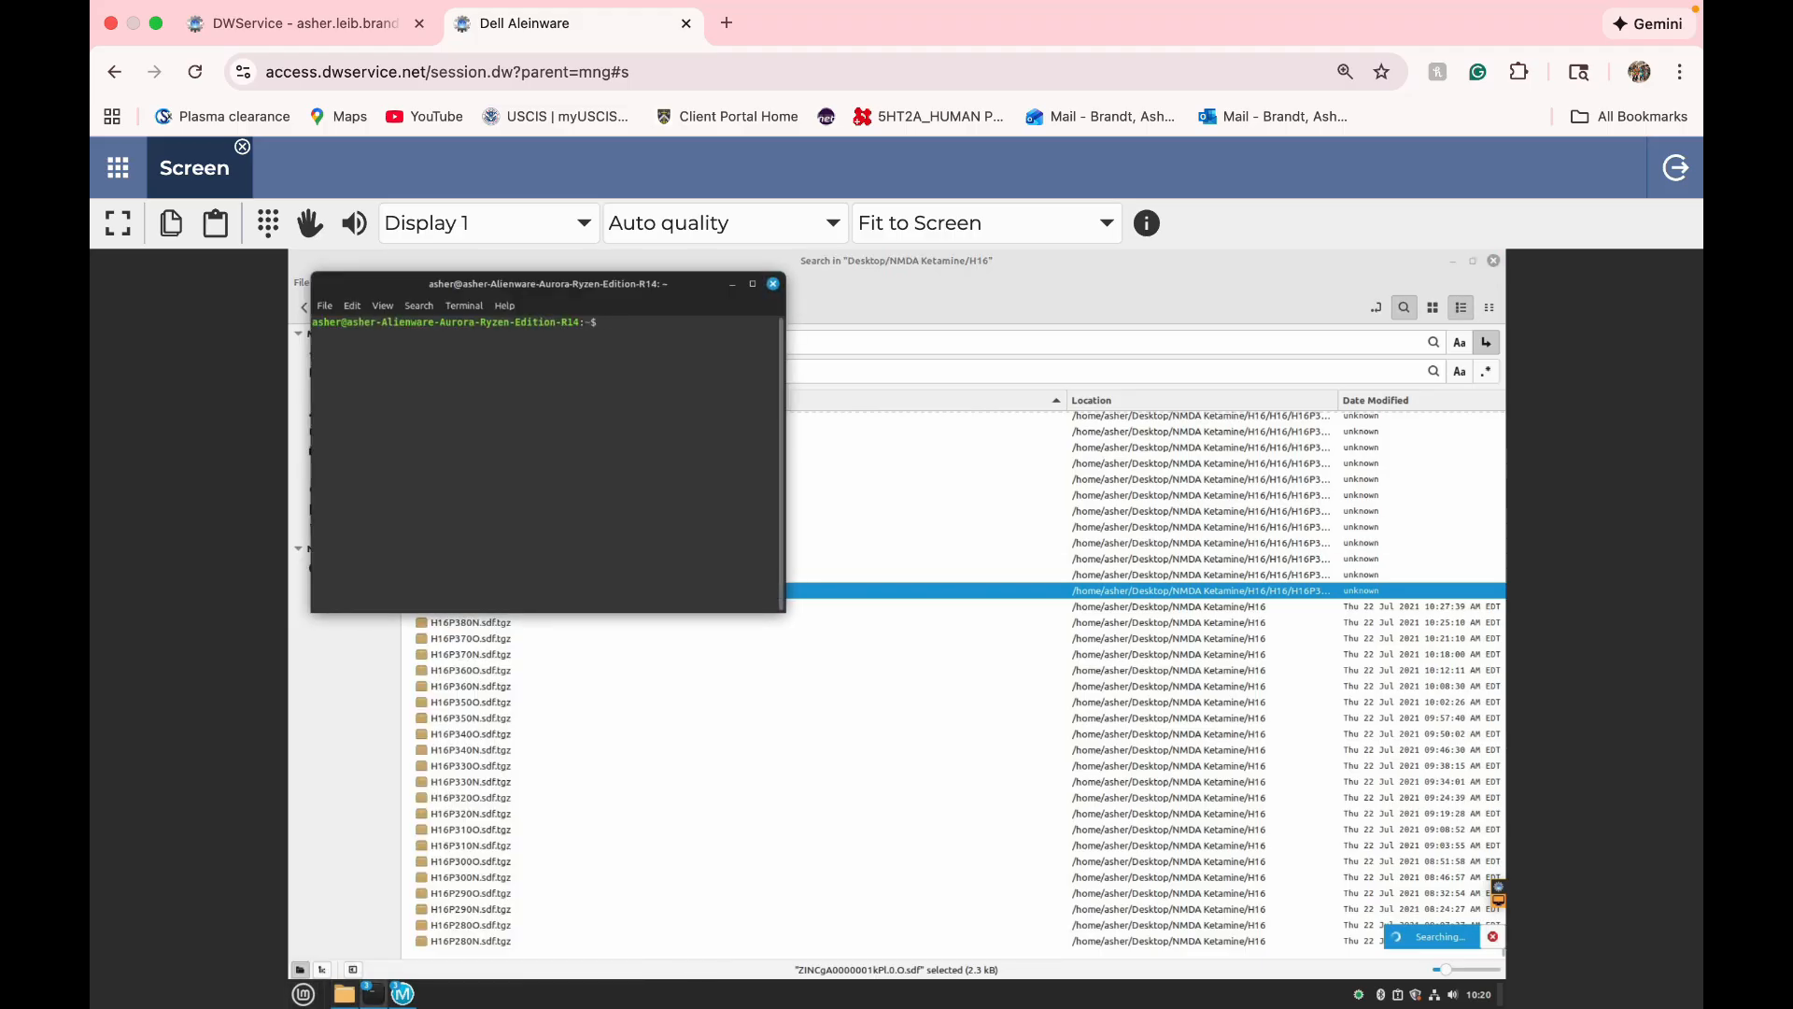
text(Desktop)
key(Return)
text(cd ./sch)
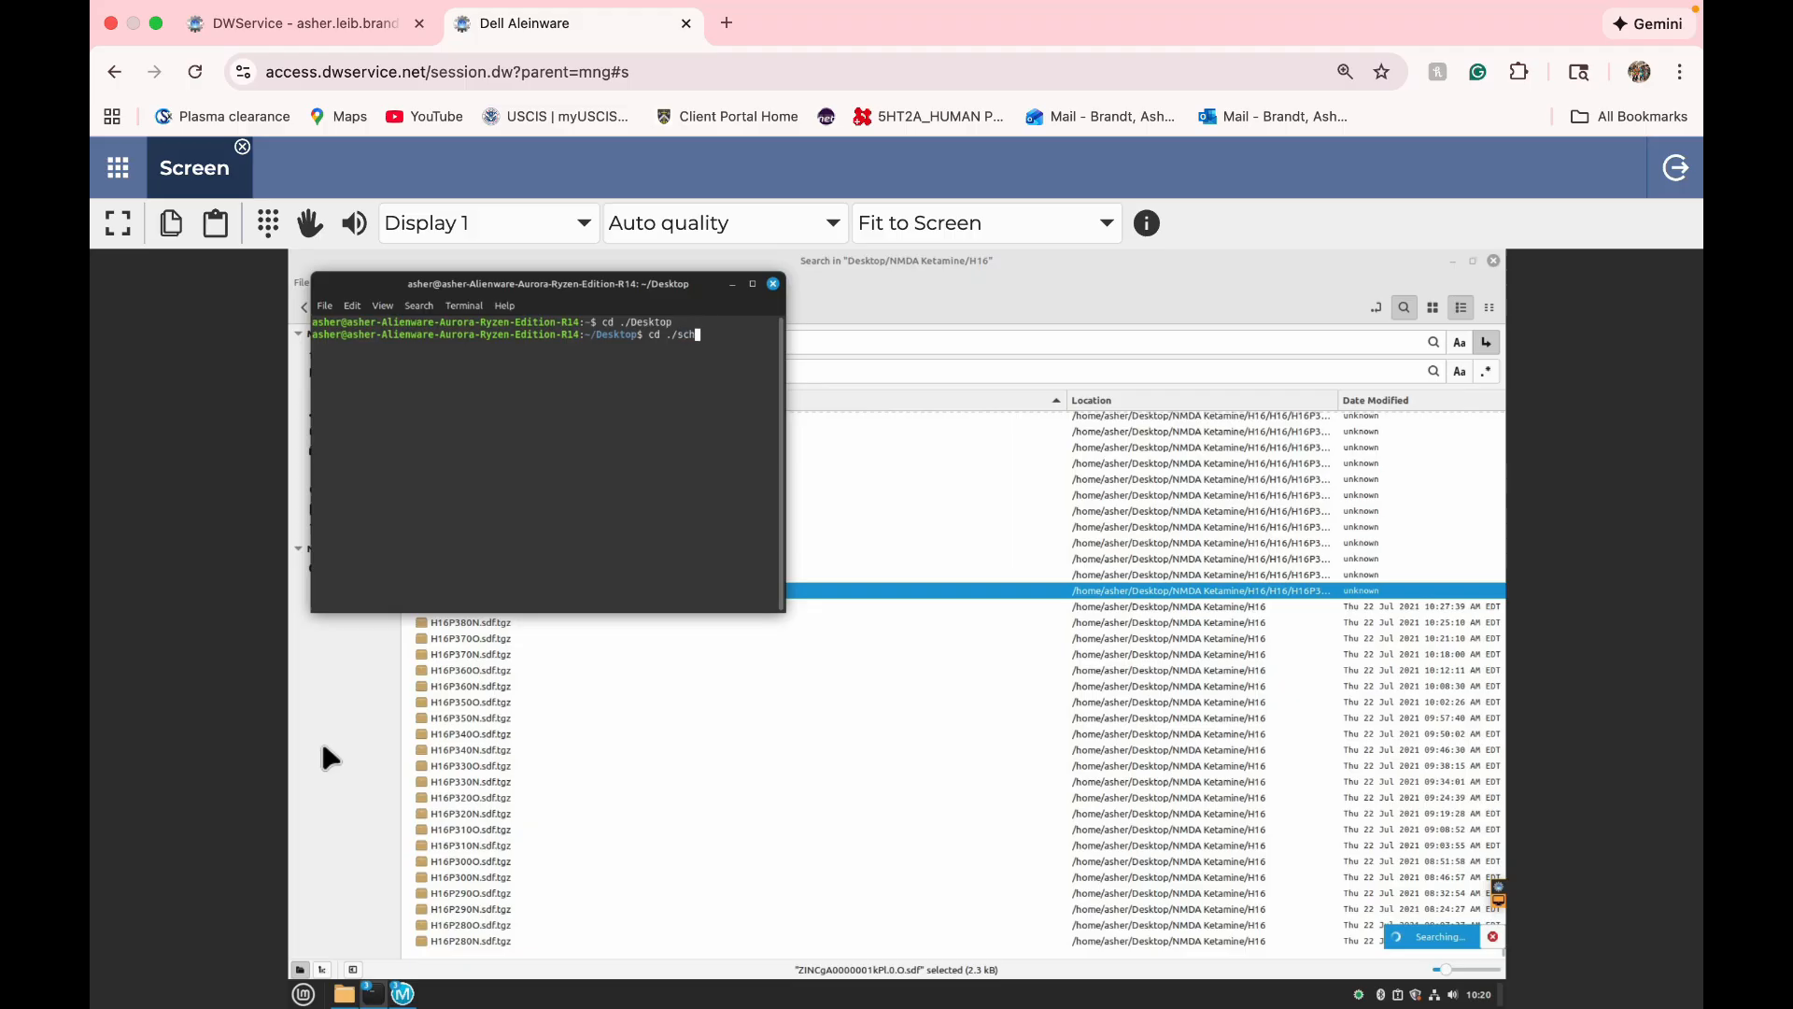
text(rodinger2024-1)
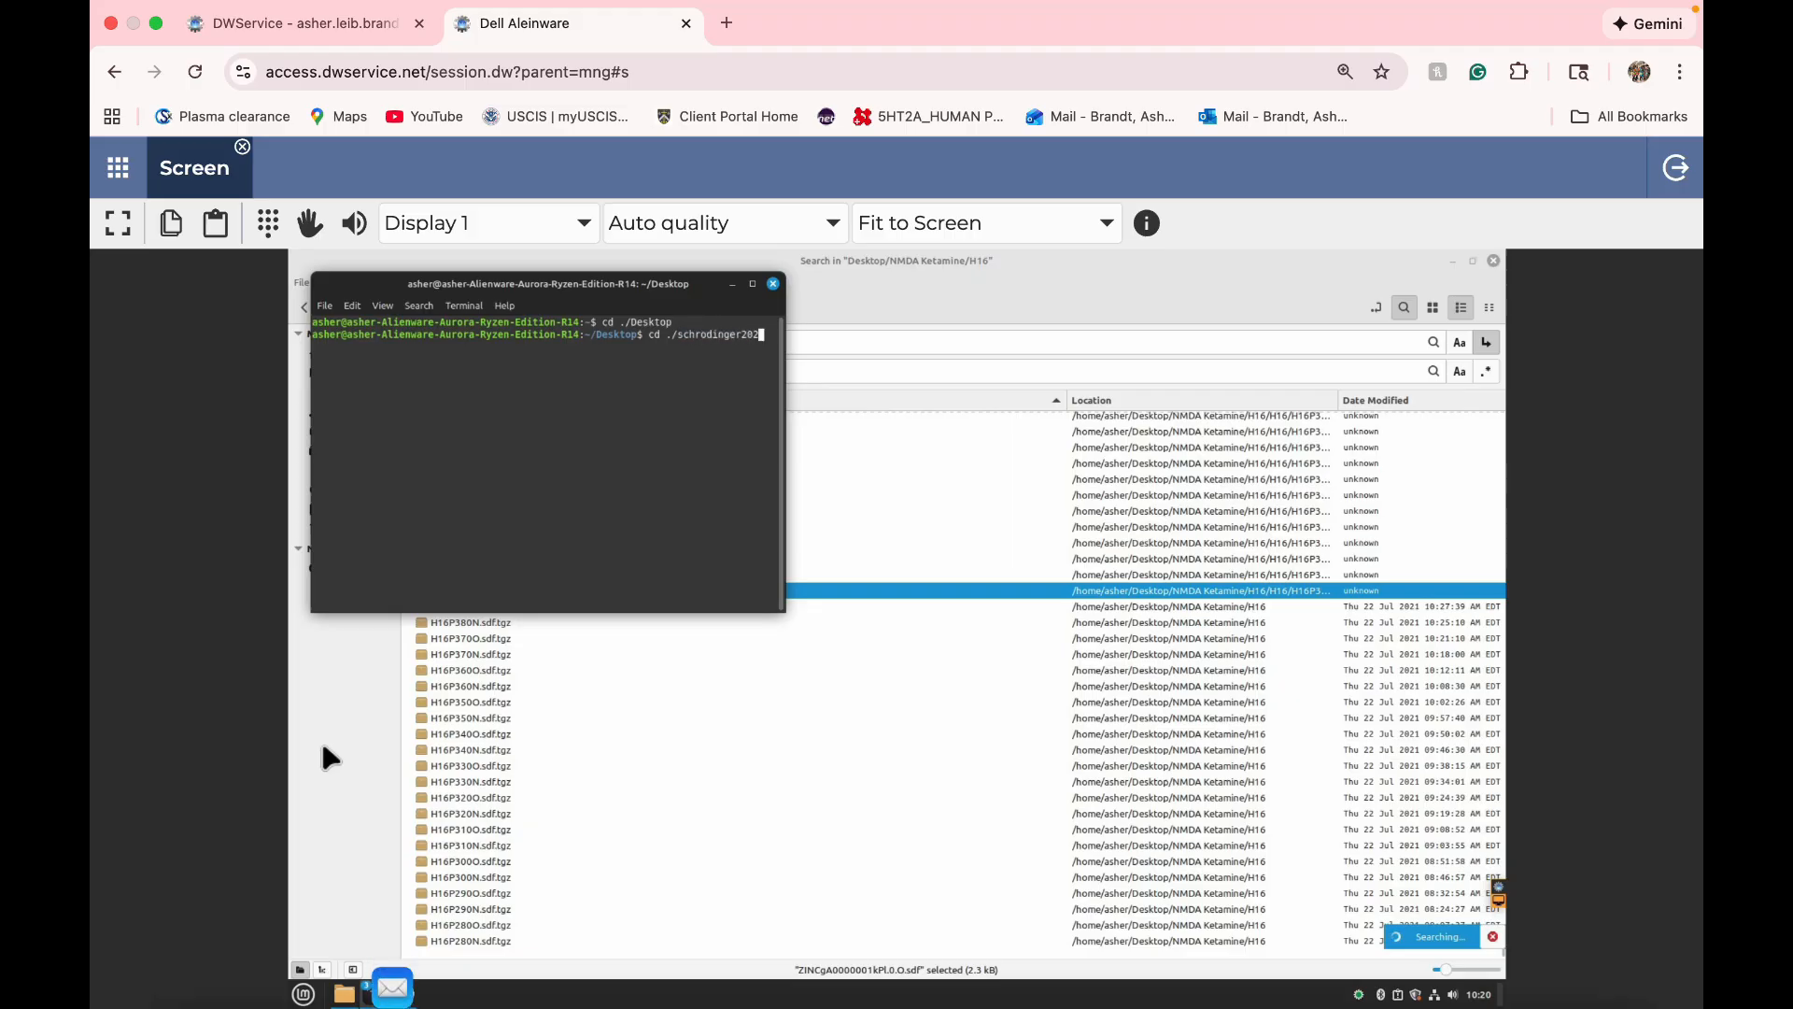
key(Return)
- Launch Maestro with ./maestro and move the terminal window off the top of the search results
text(./mae)
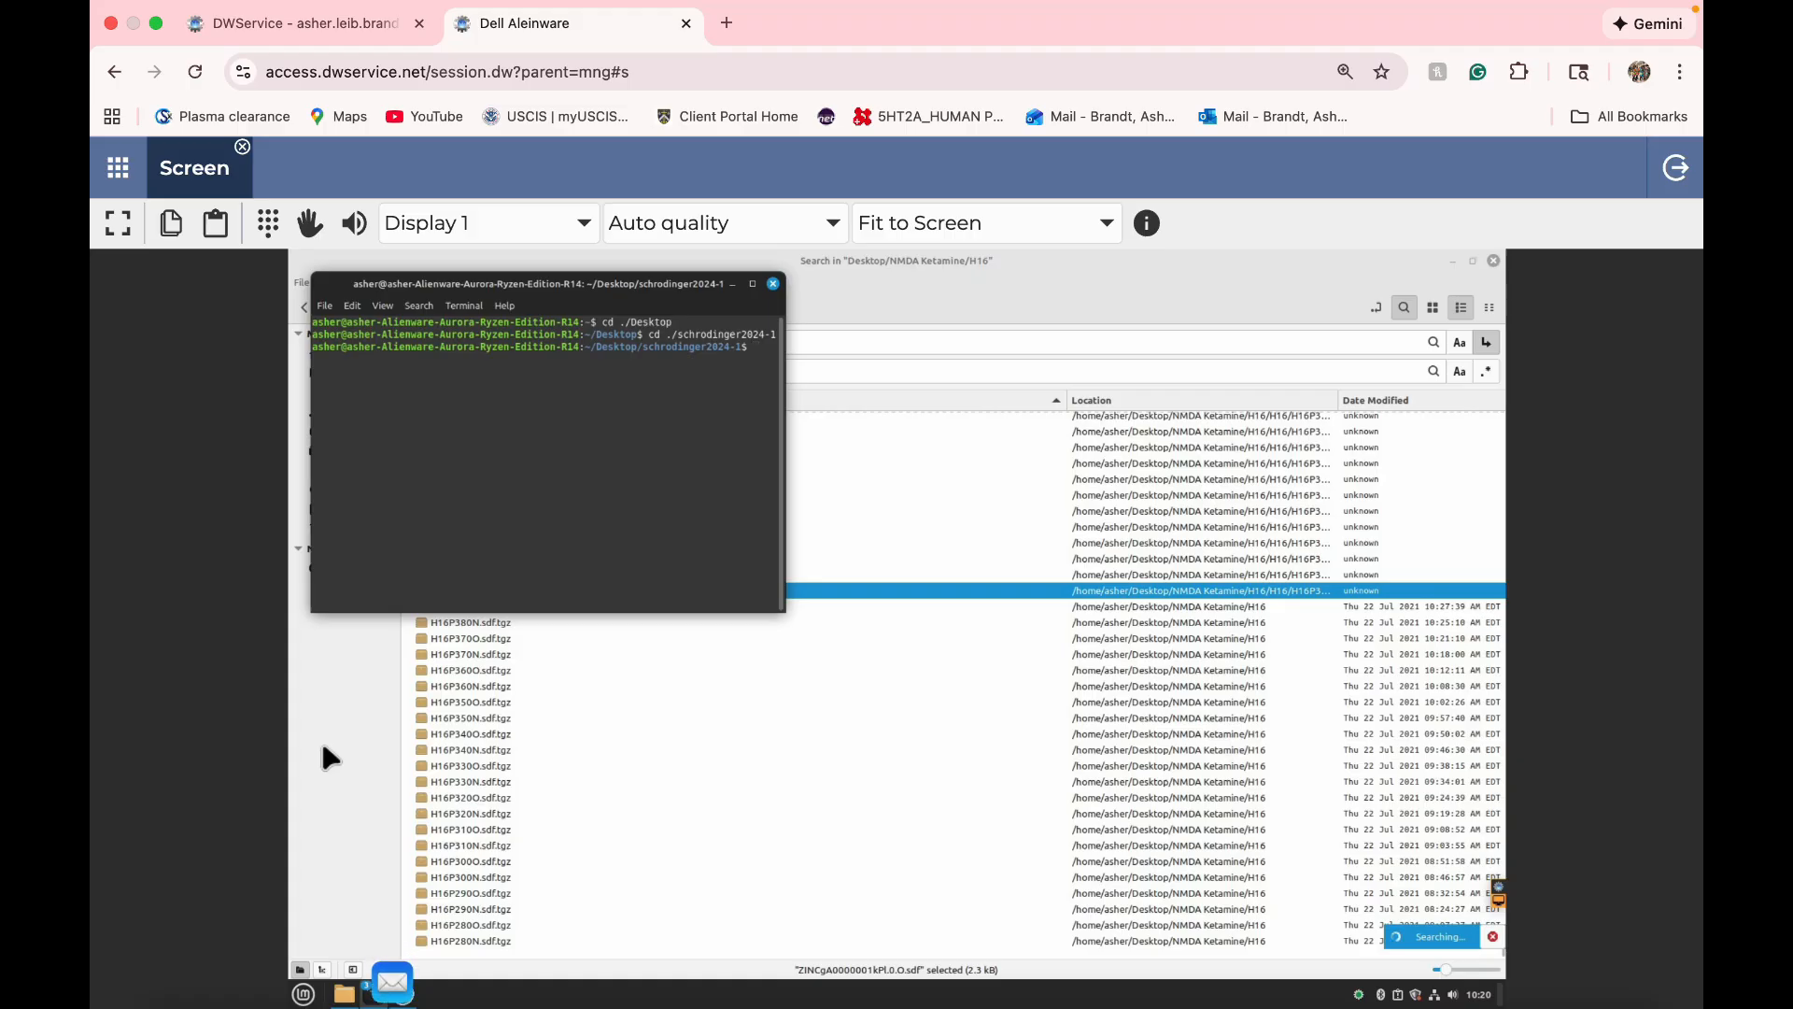
text(stro)
key(Return)
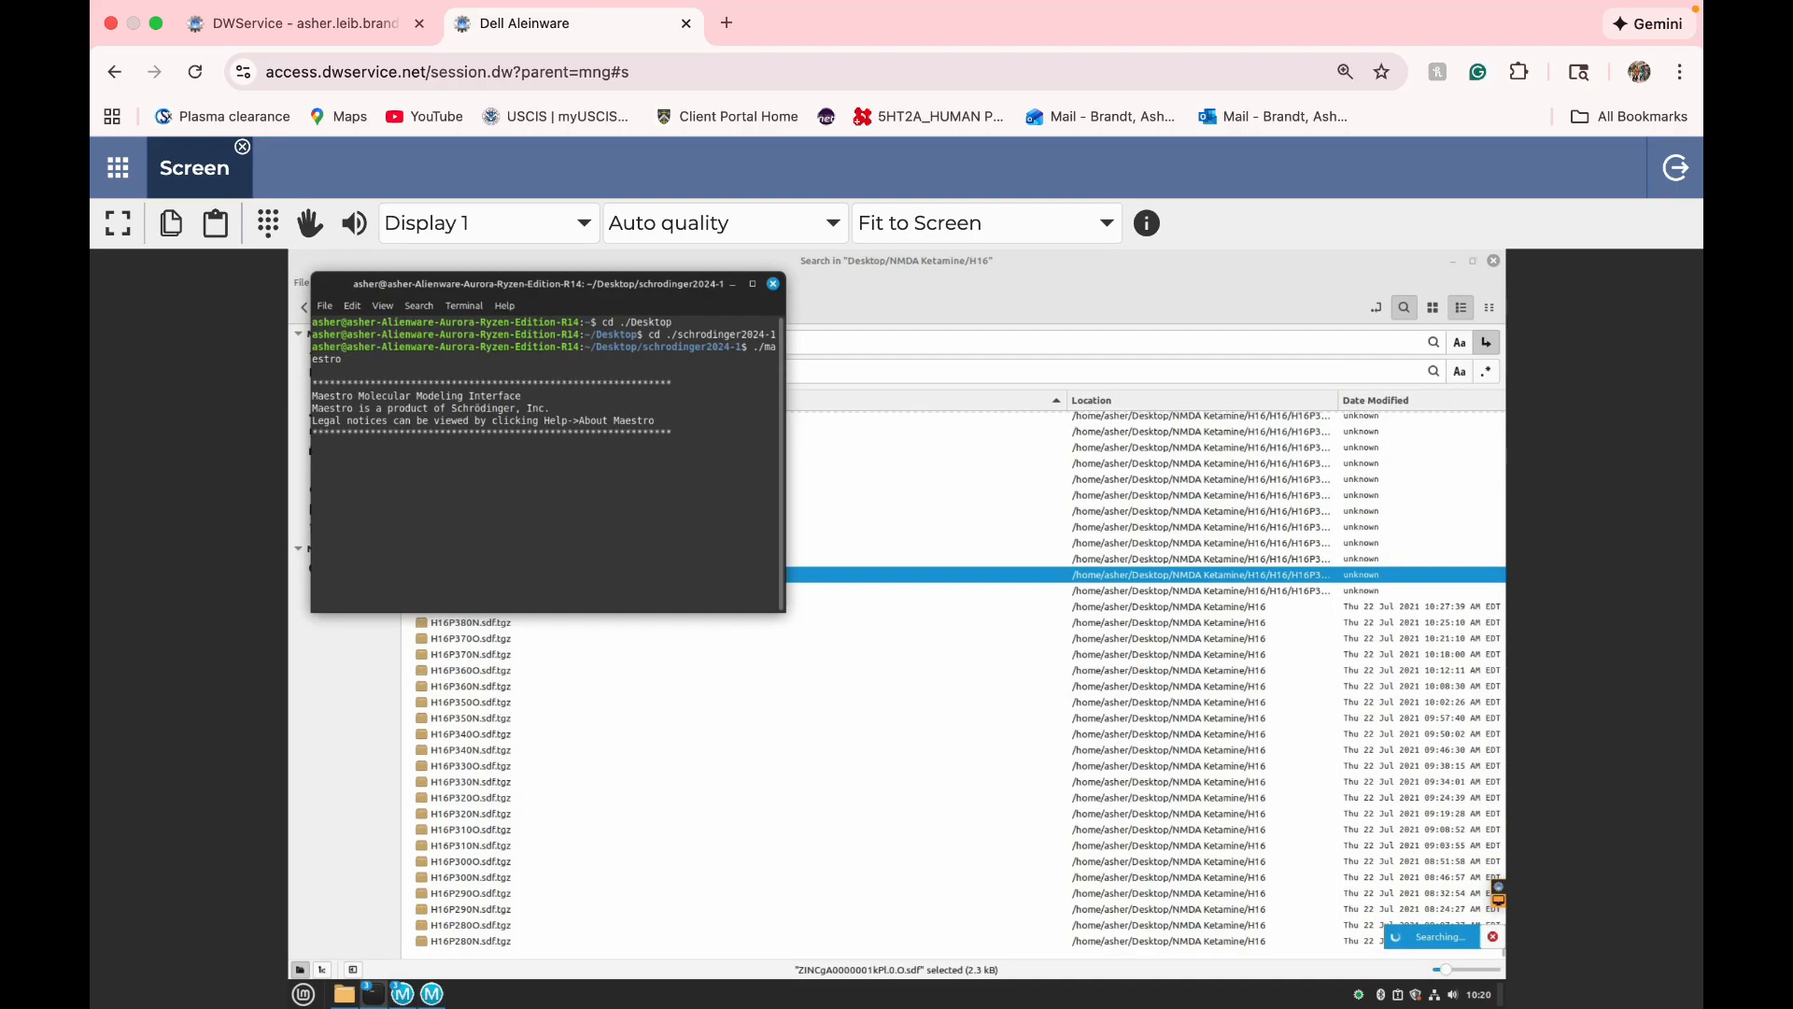
drag(538, 283, 776, 648)
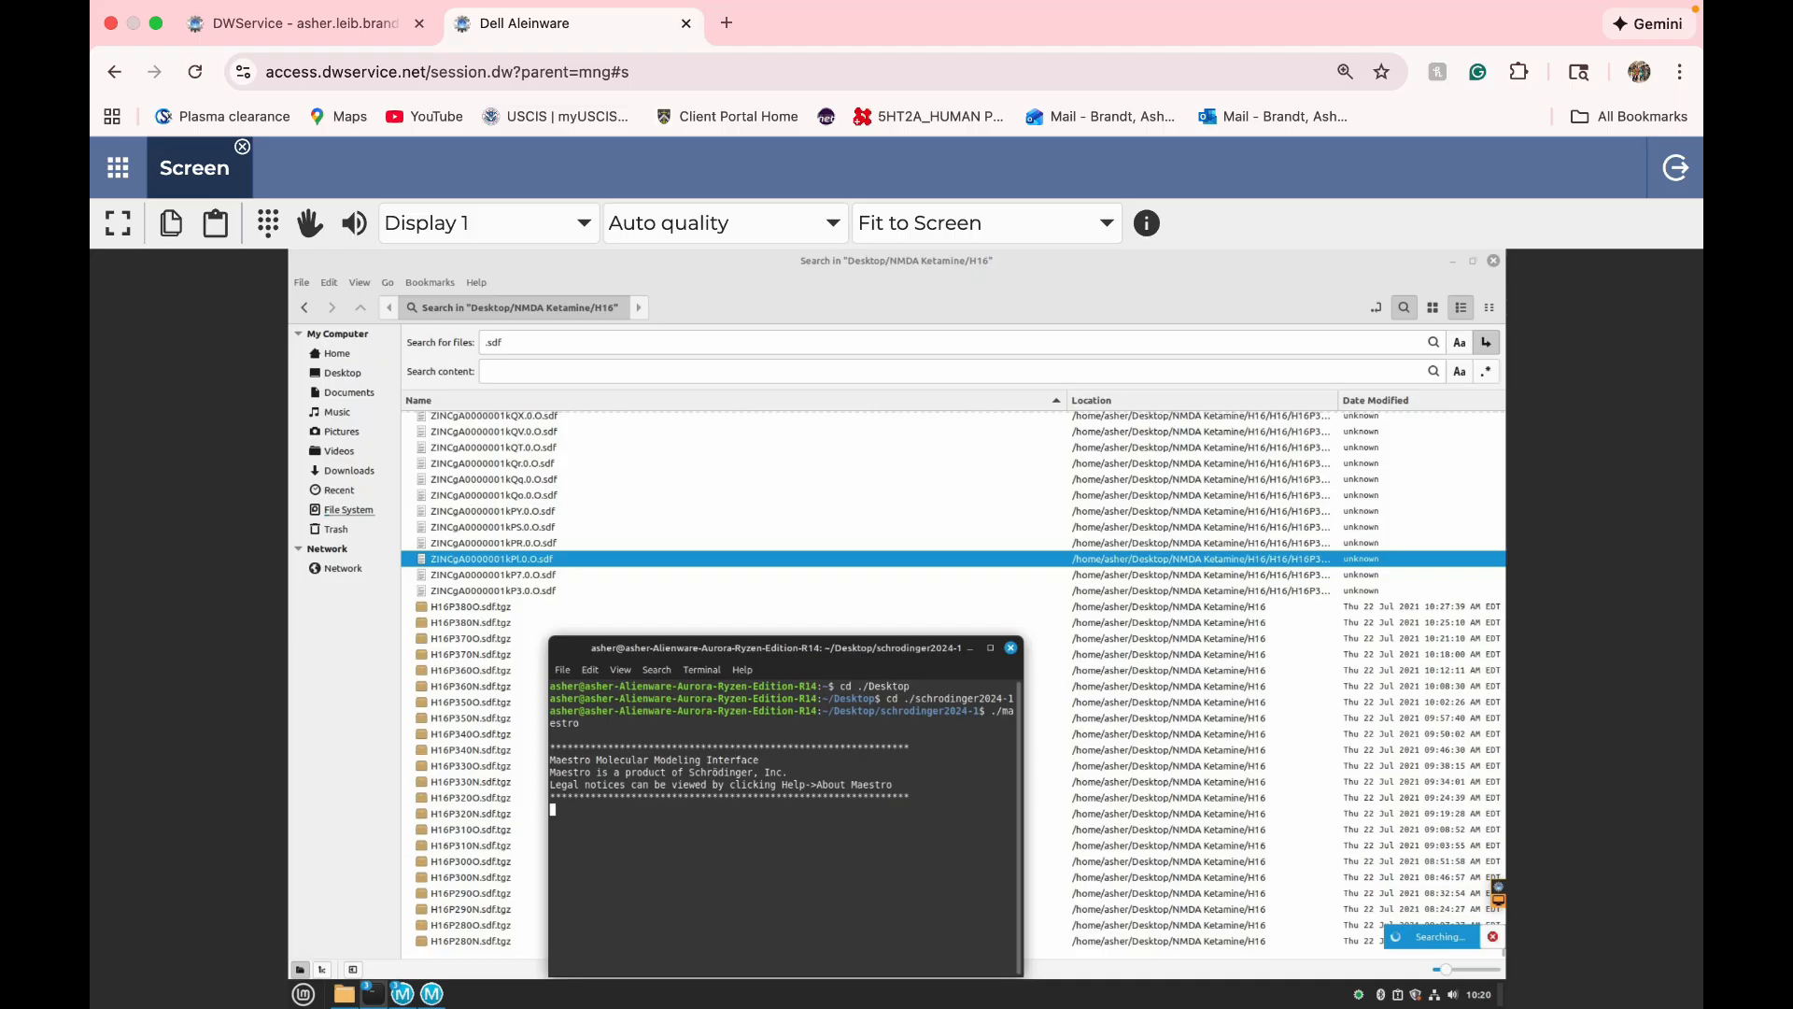
click(493, 479)
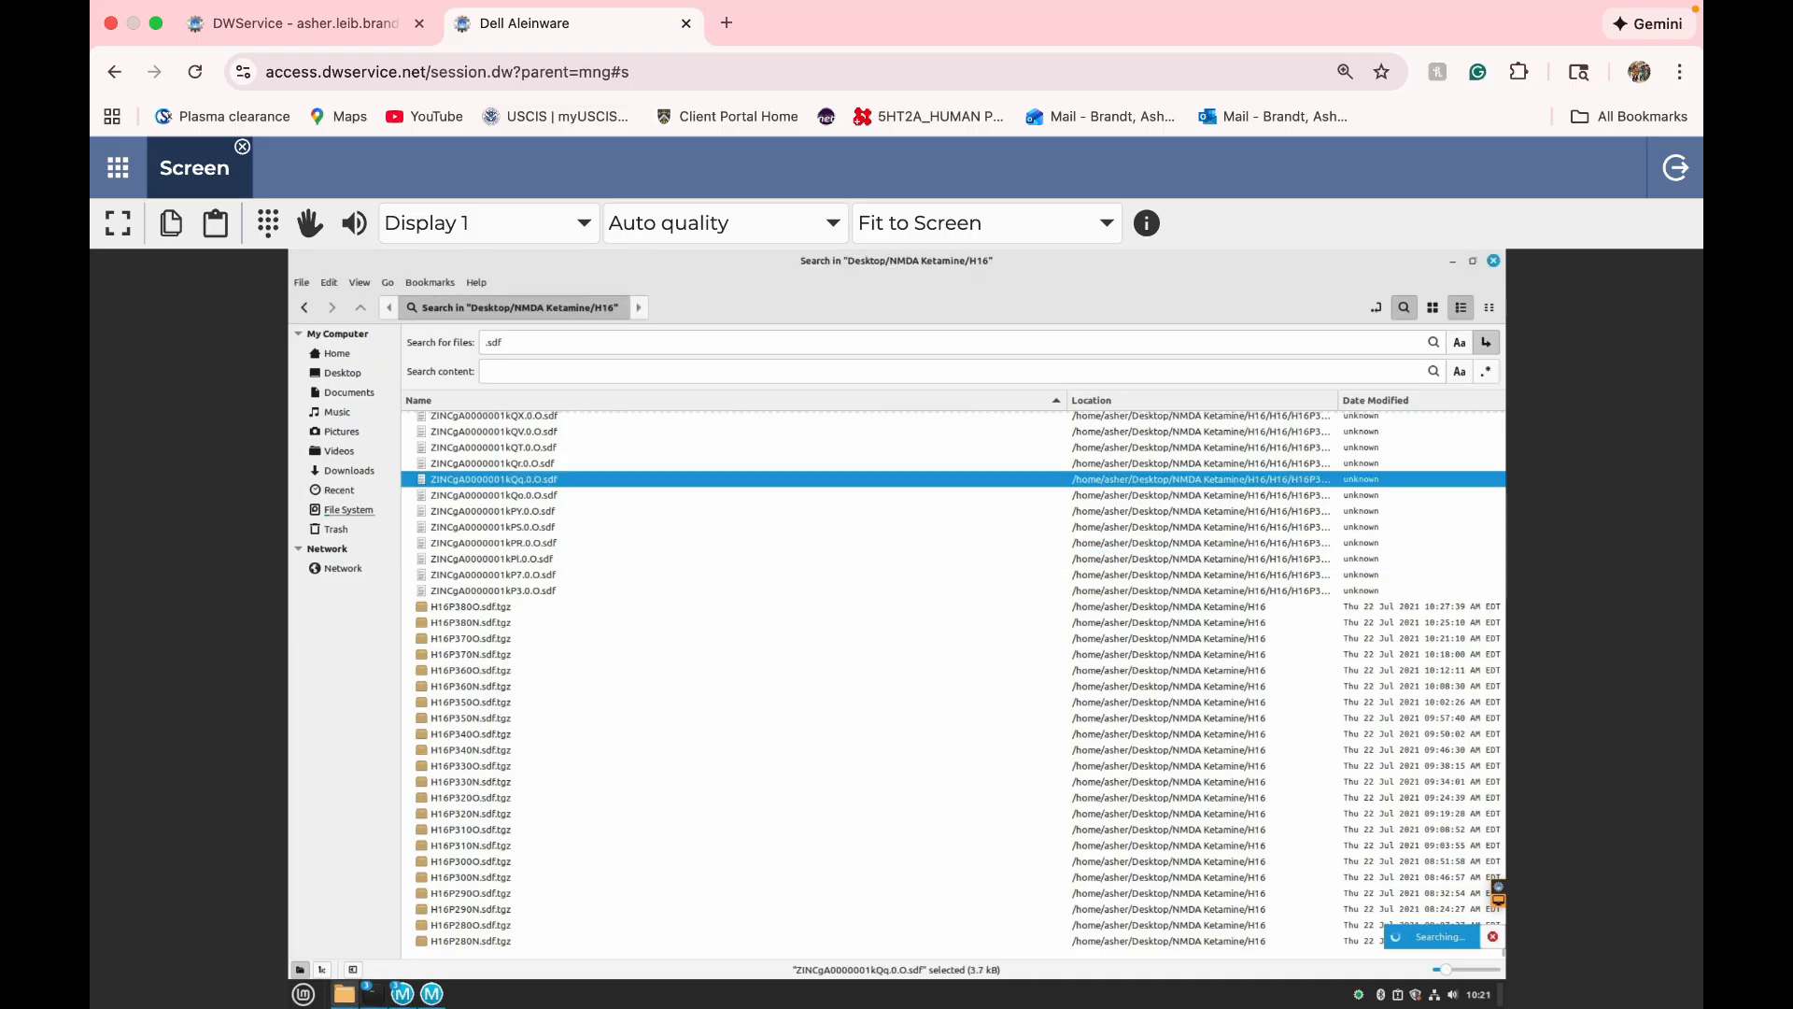
key(ctrl+a)
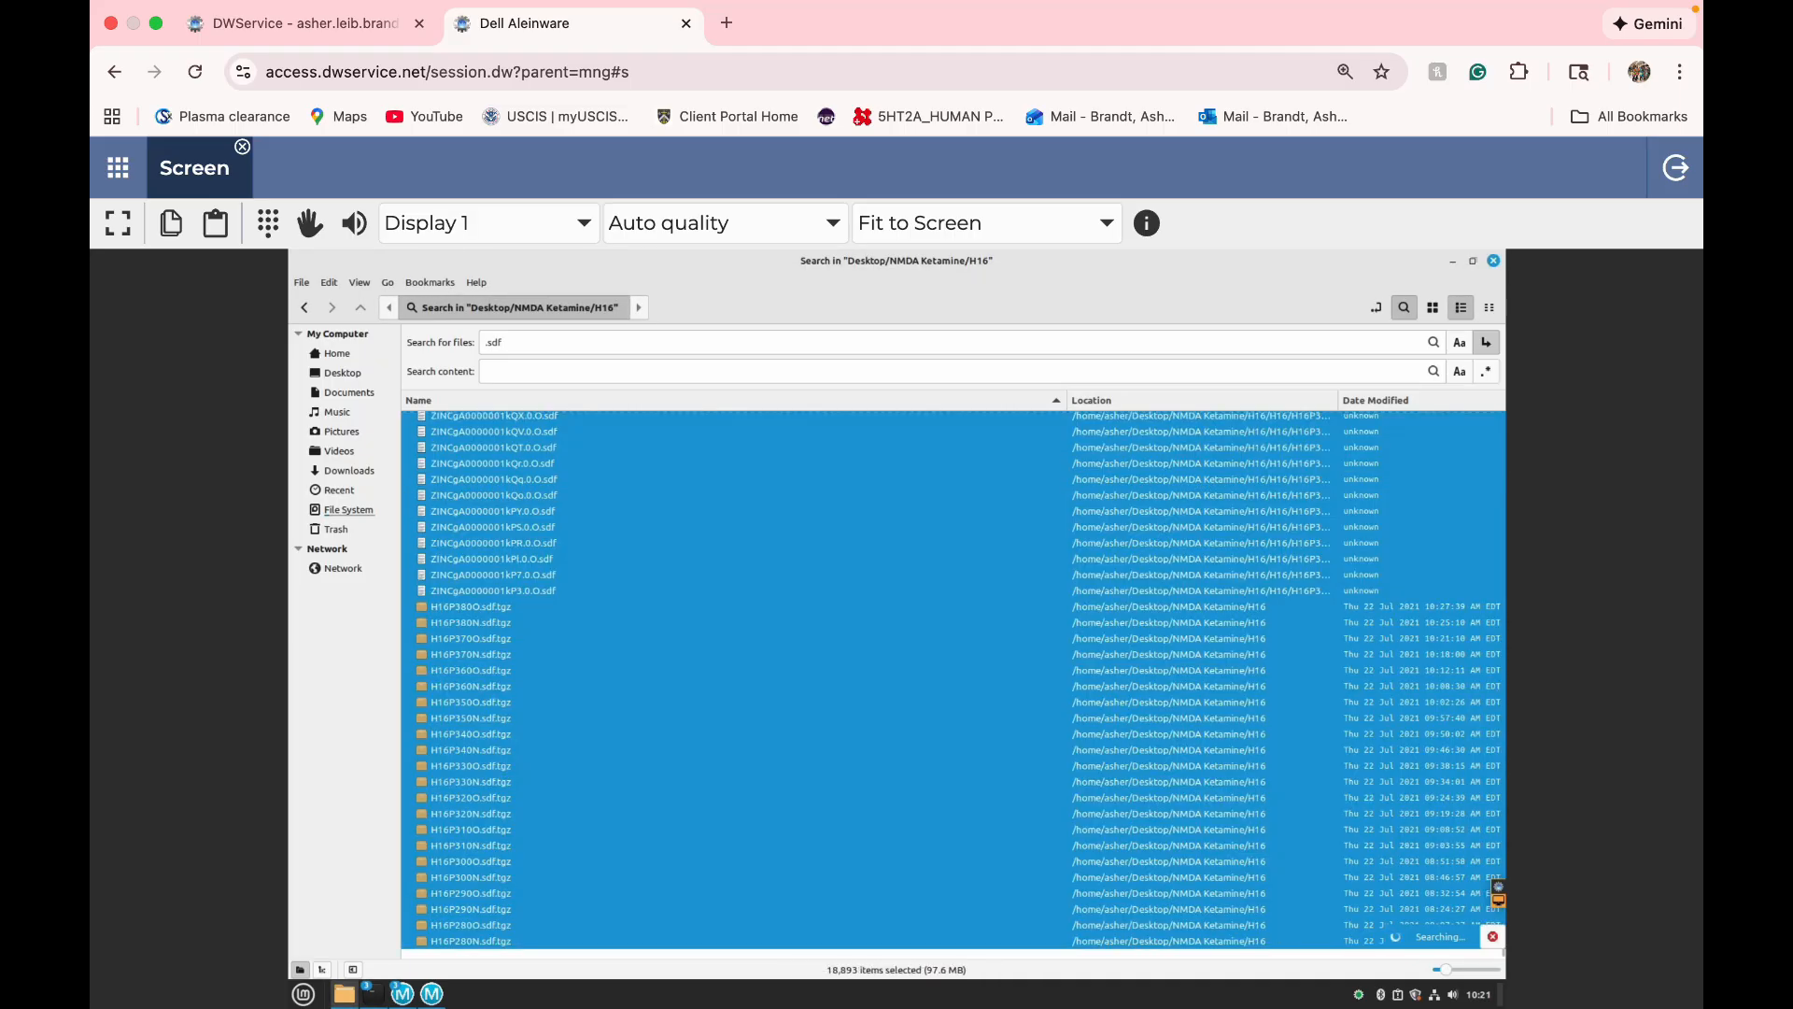
click(493, 495)
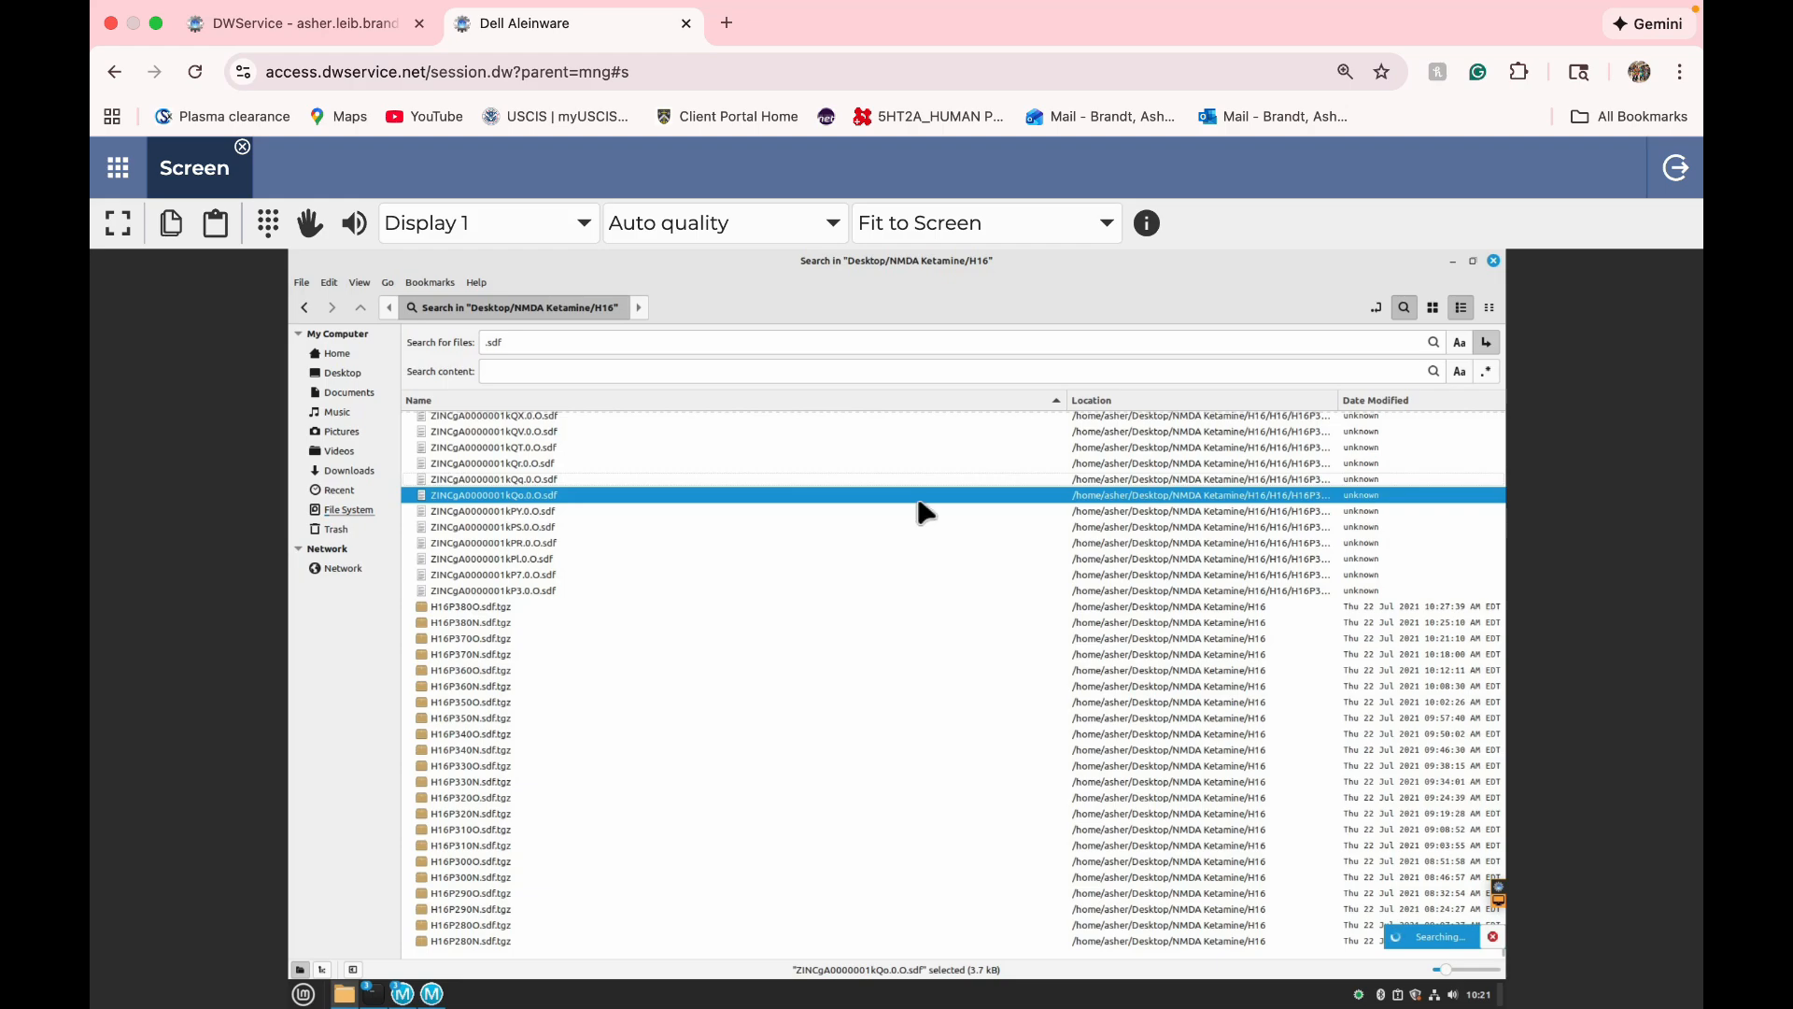
key(ctrl+a)
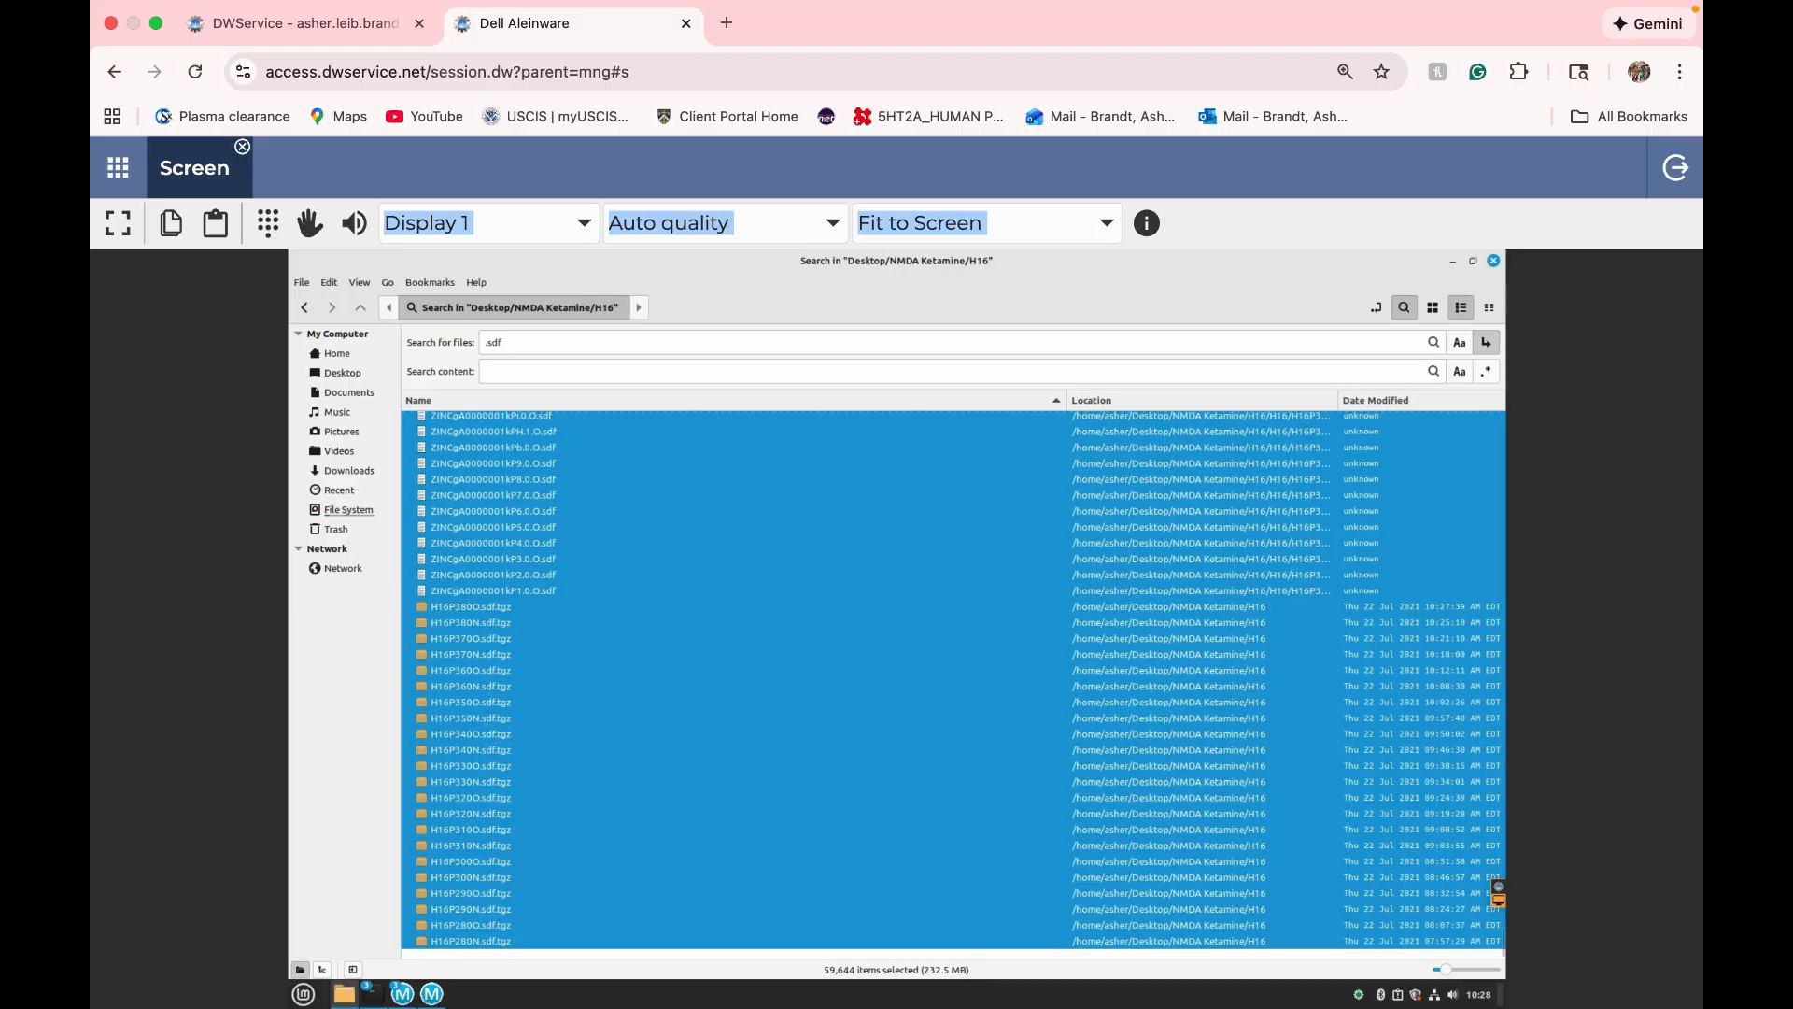
click(492, 574)
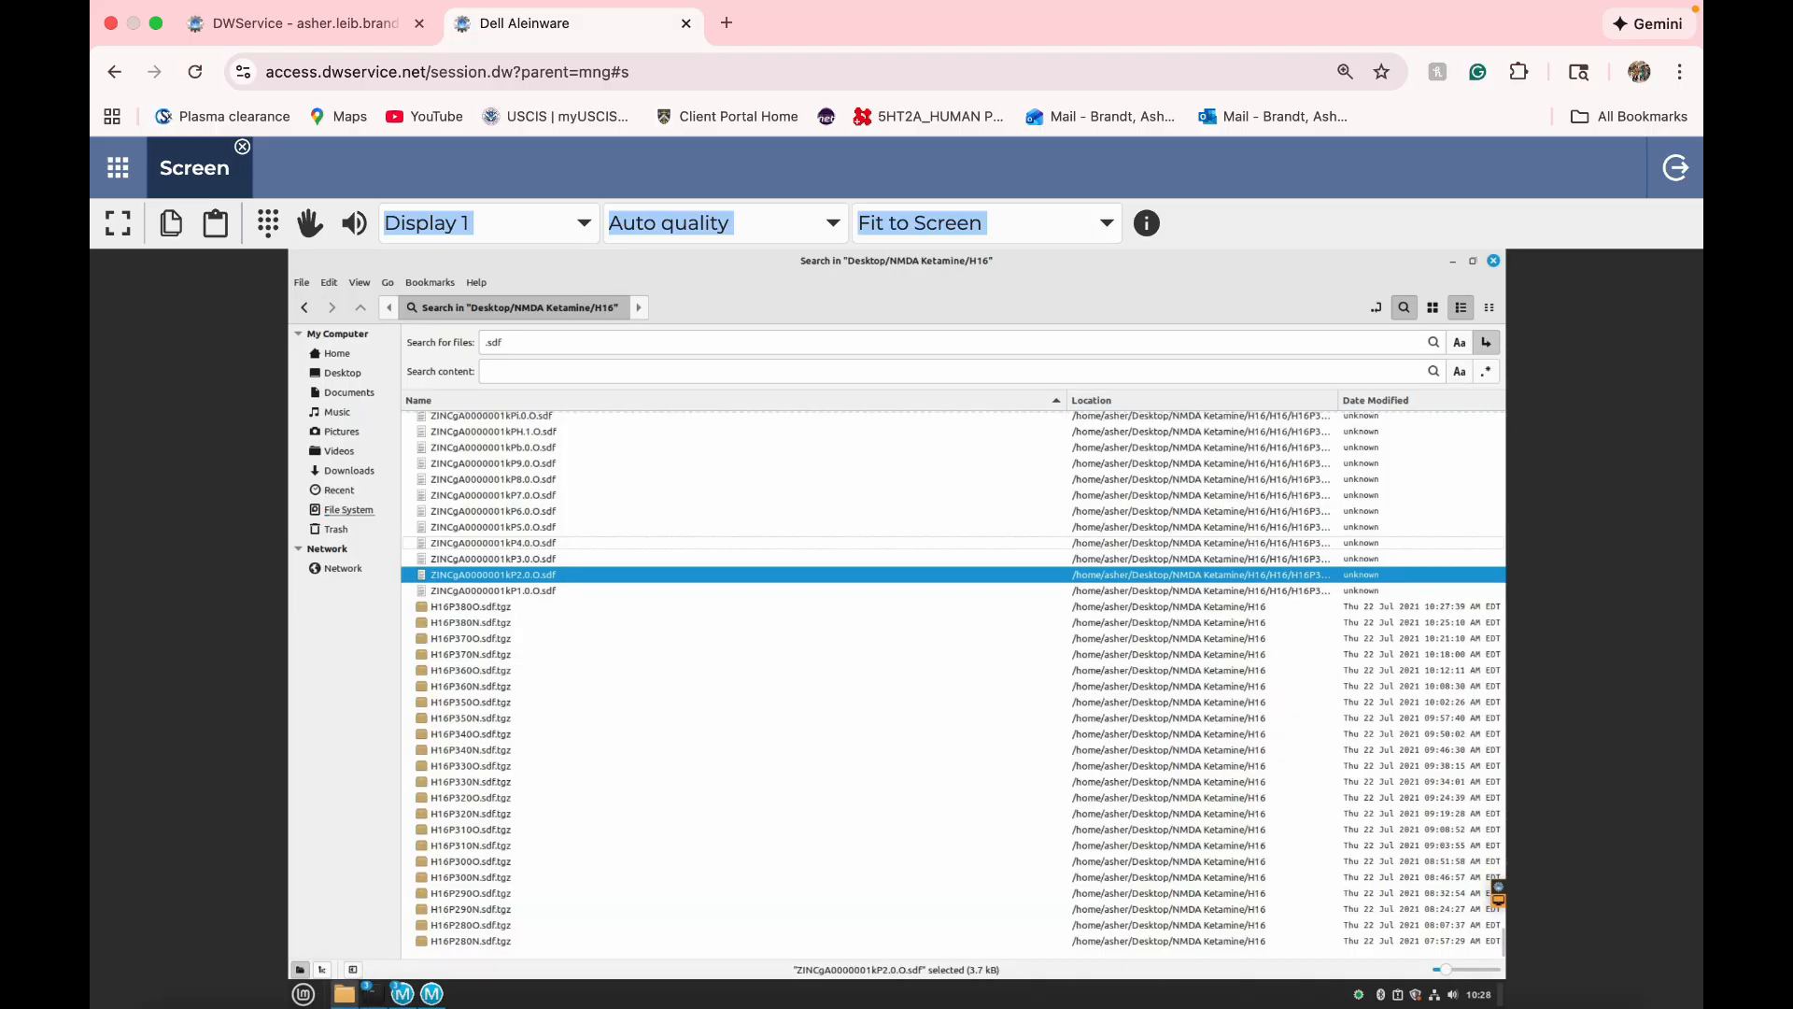
key(Up)
key(Up)
key(Up)
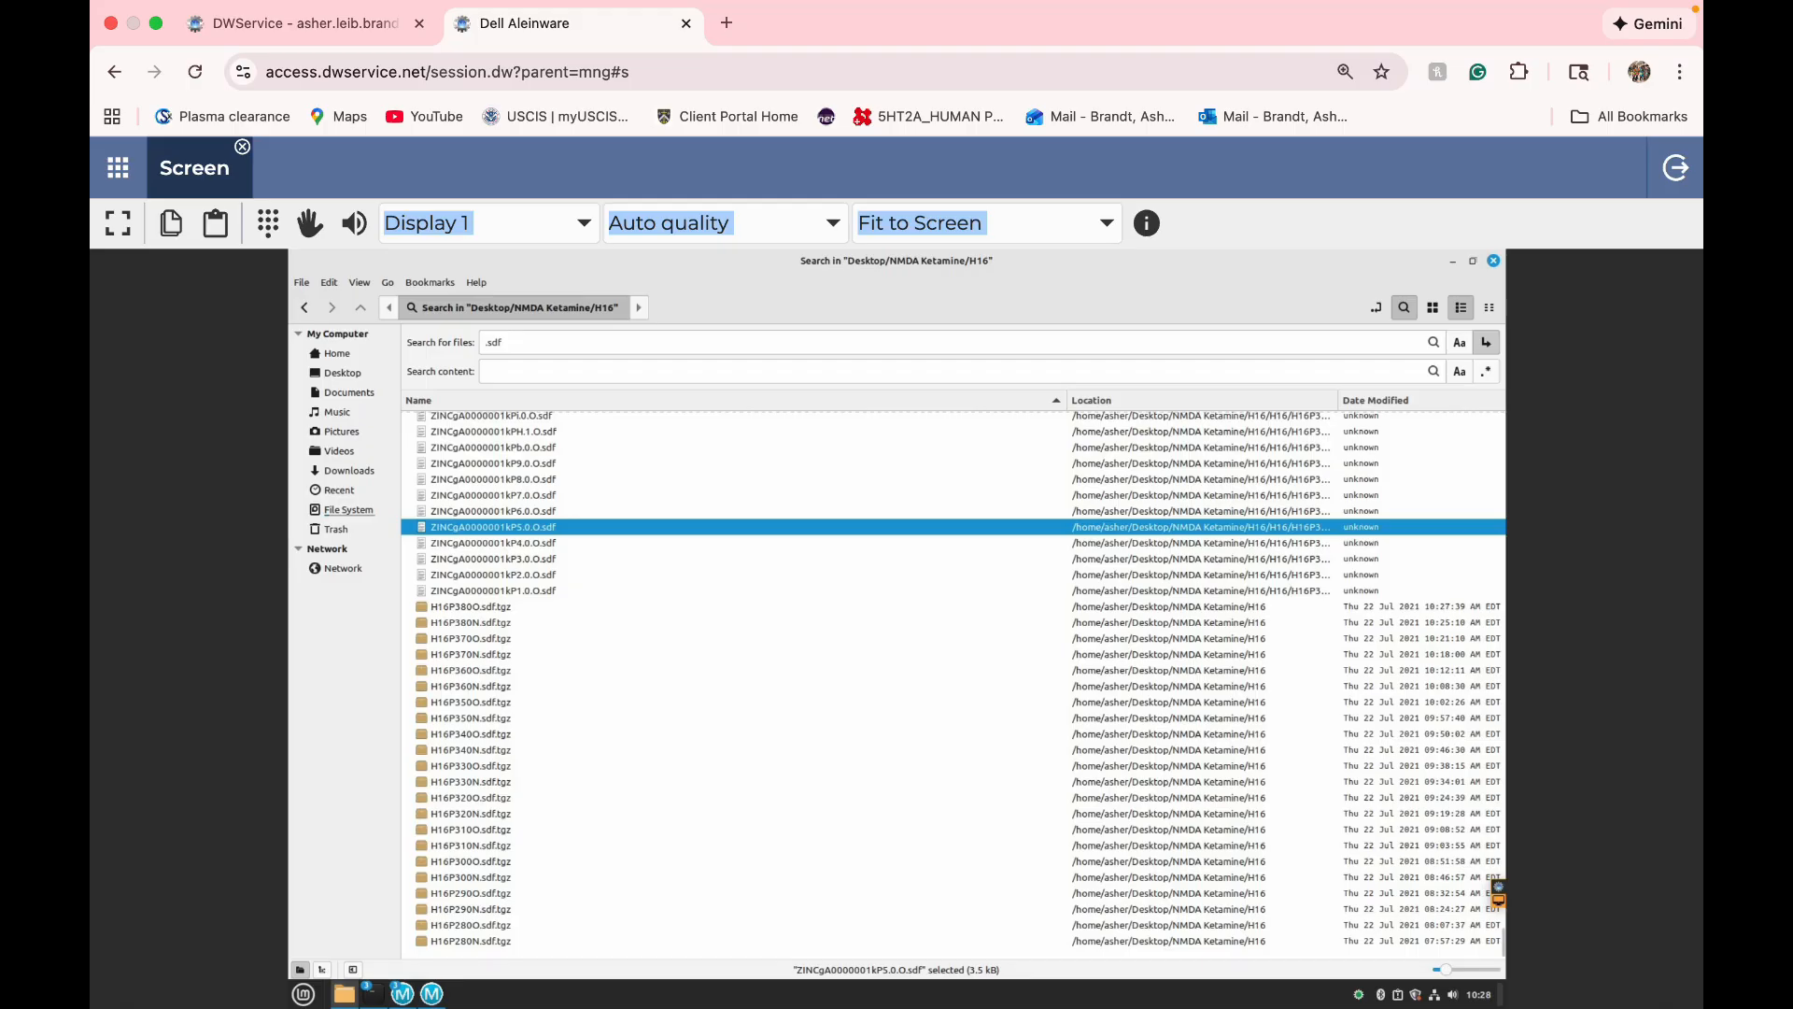
- Select all the search results and exclude the archives from H16P380O.sdf.tgz down to H16P360O.sdf.tgz
key(ctrl+a)
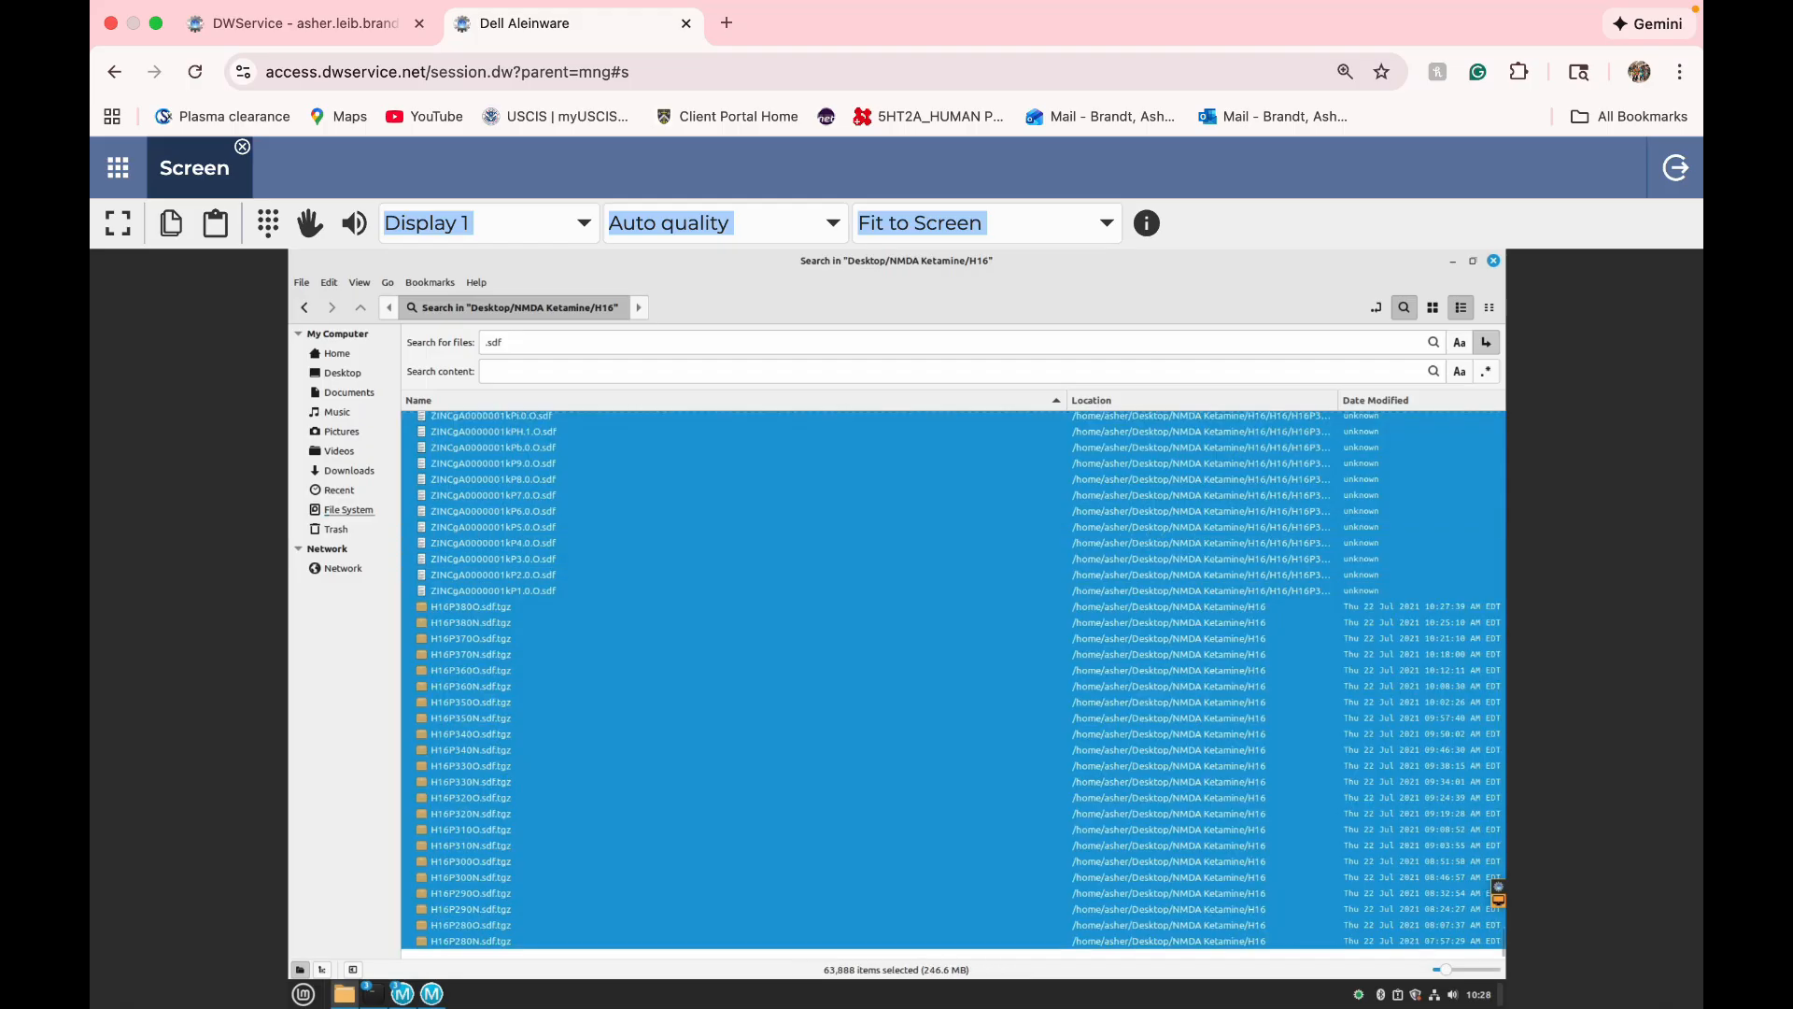
ctrl+click(471, 607)
ctrl+click(471, 622)
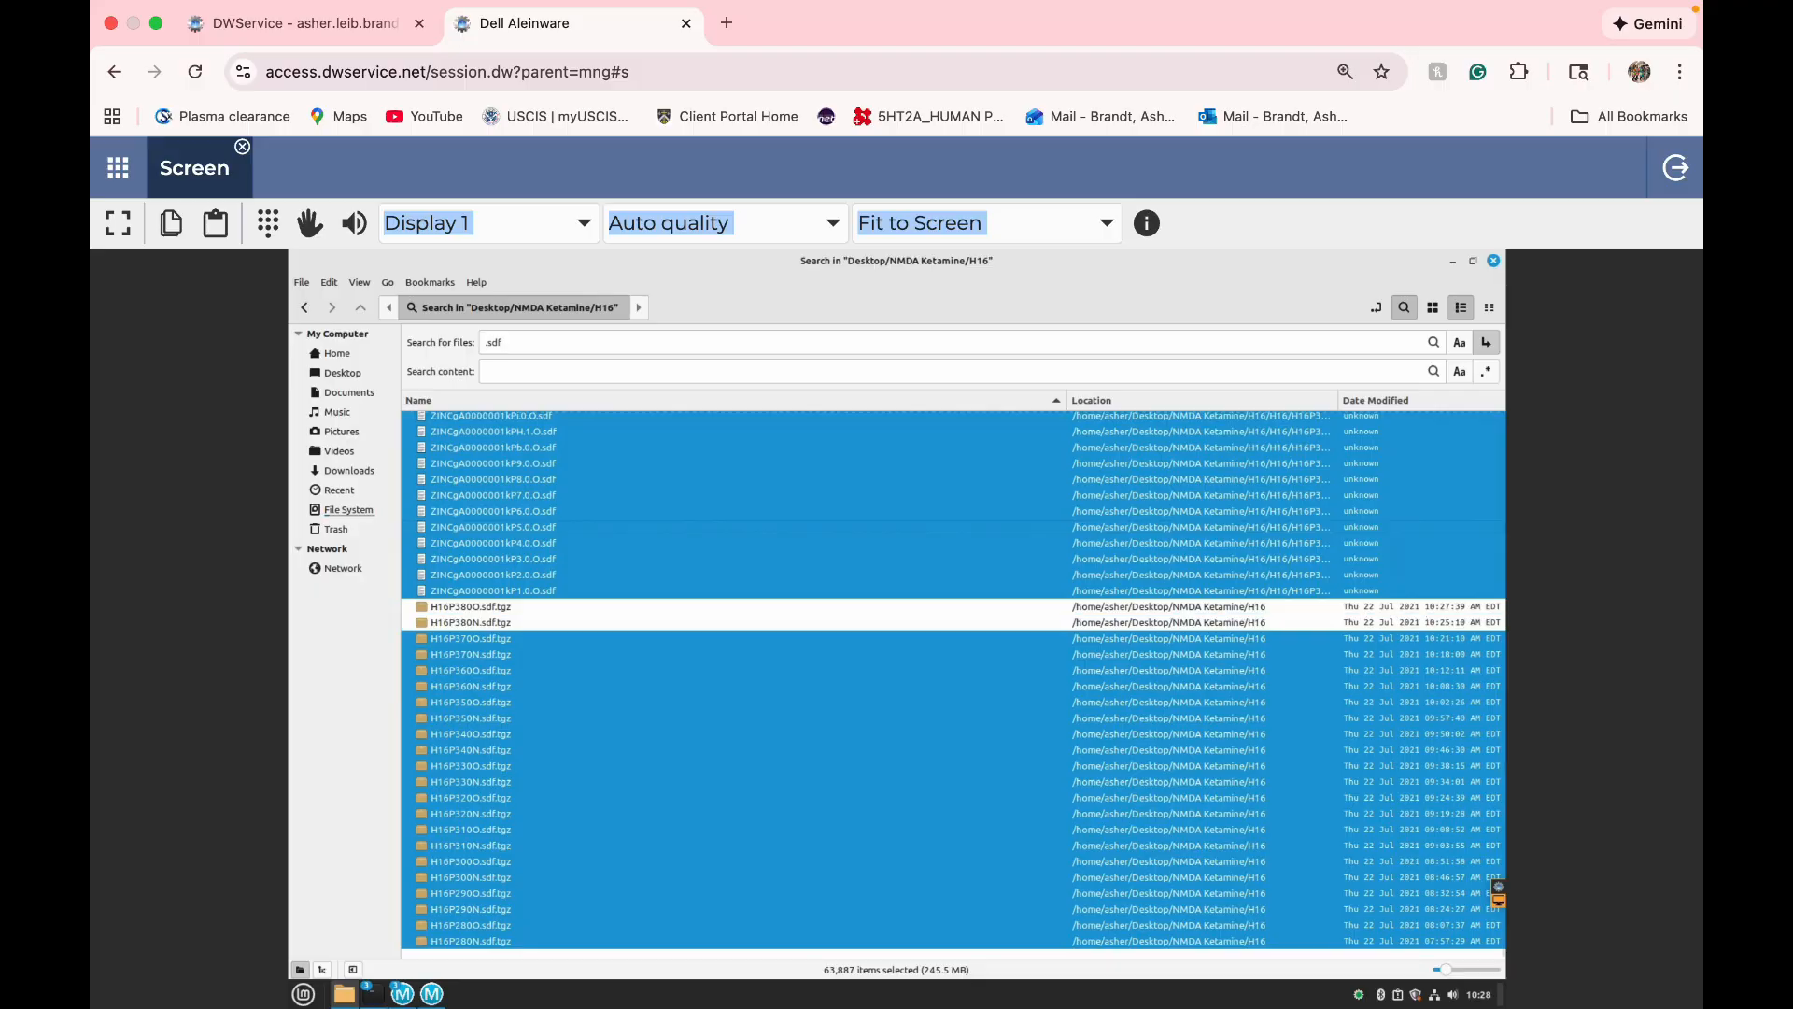
ctrl+click(471, 638)
ctrl+click(471, 653)
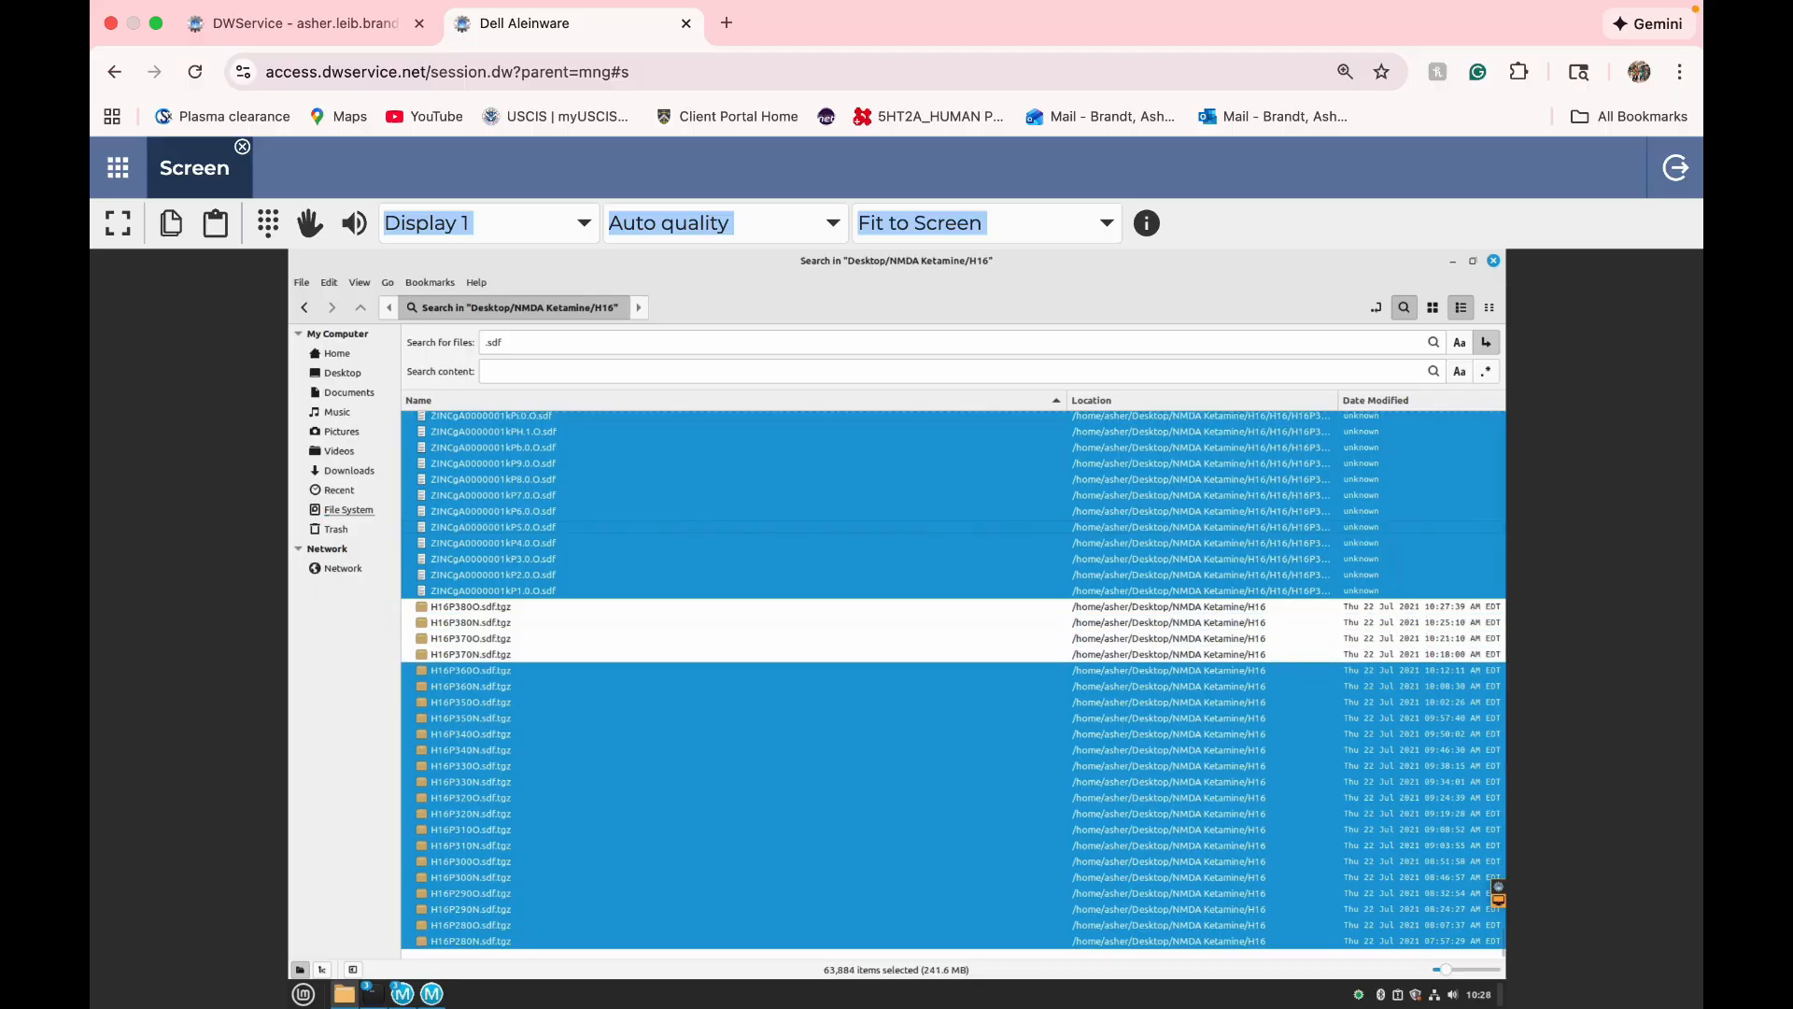
ctrl+click(471, 670)
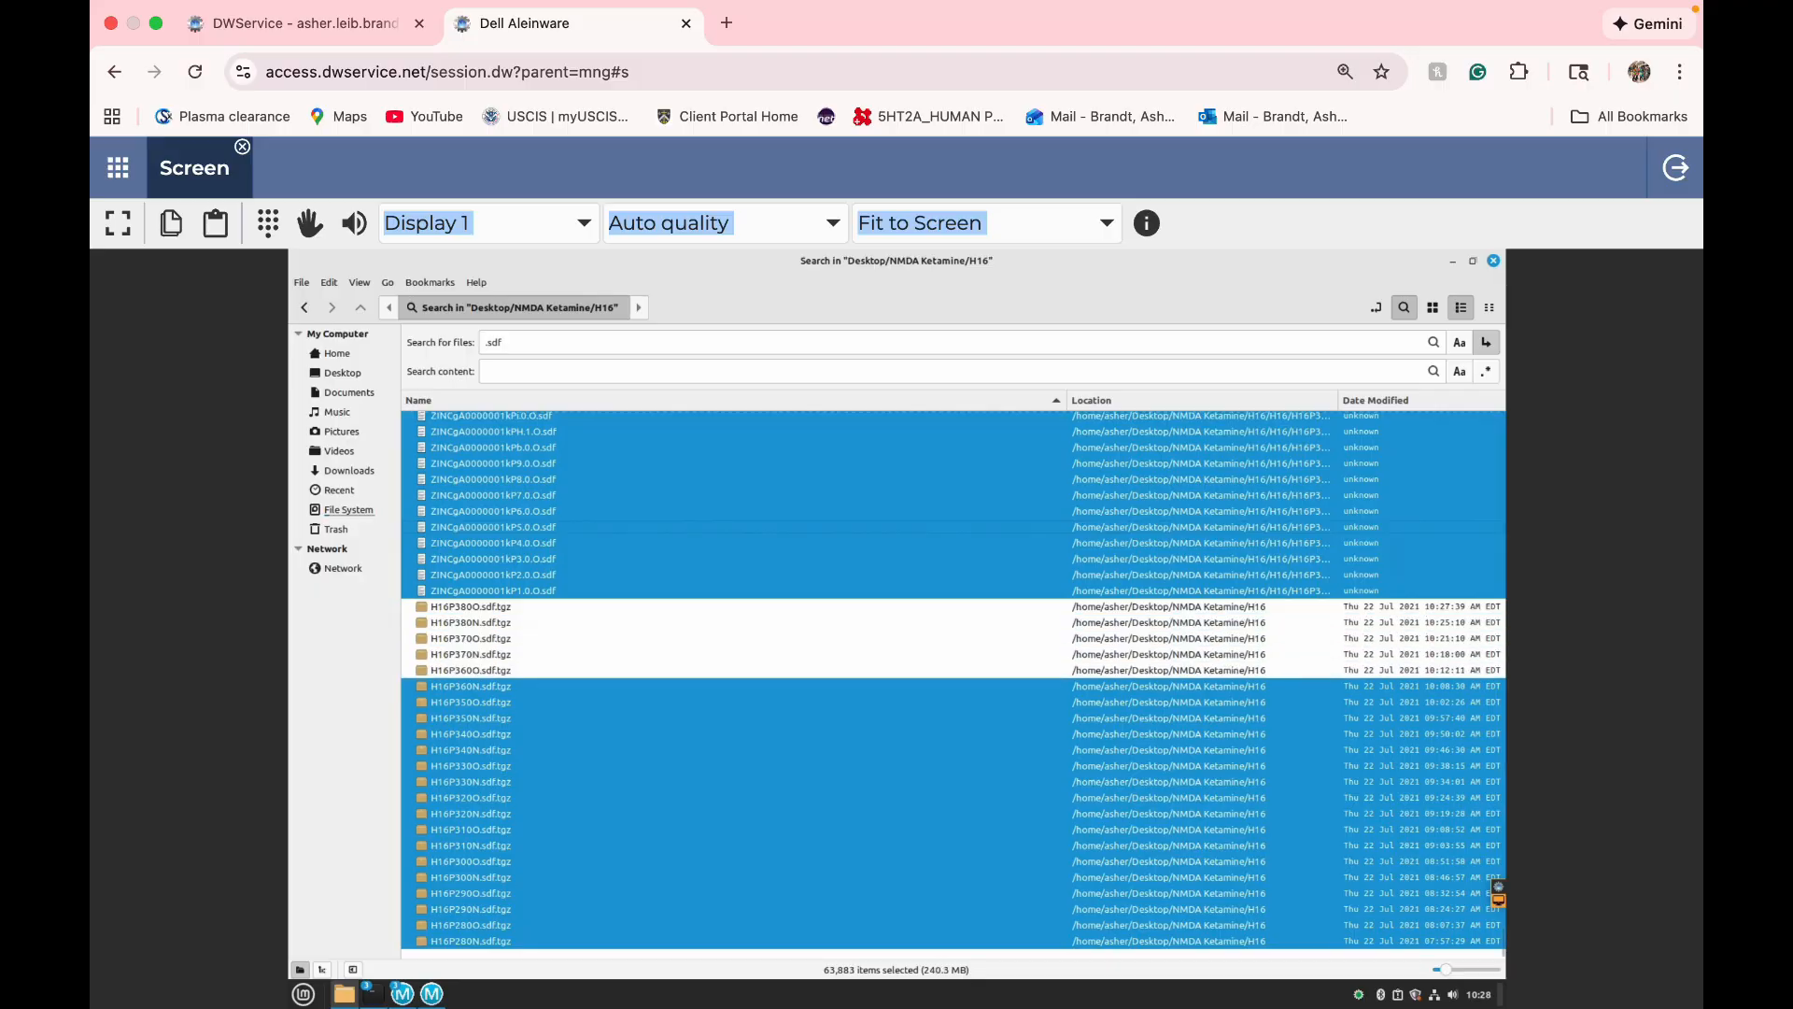
- Exclude the remaining .sdf.tgz archives, from H16P280N.sdf.tgz up to H16P360N.sdf.tgz, from the selected search results
ctrl+click(471, 941)
ctrl+click(470, 925)
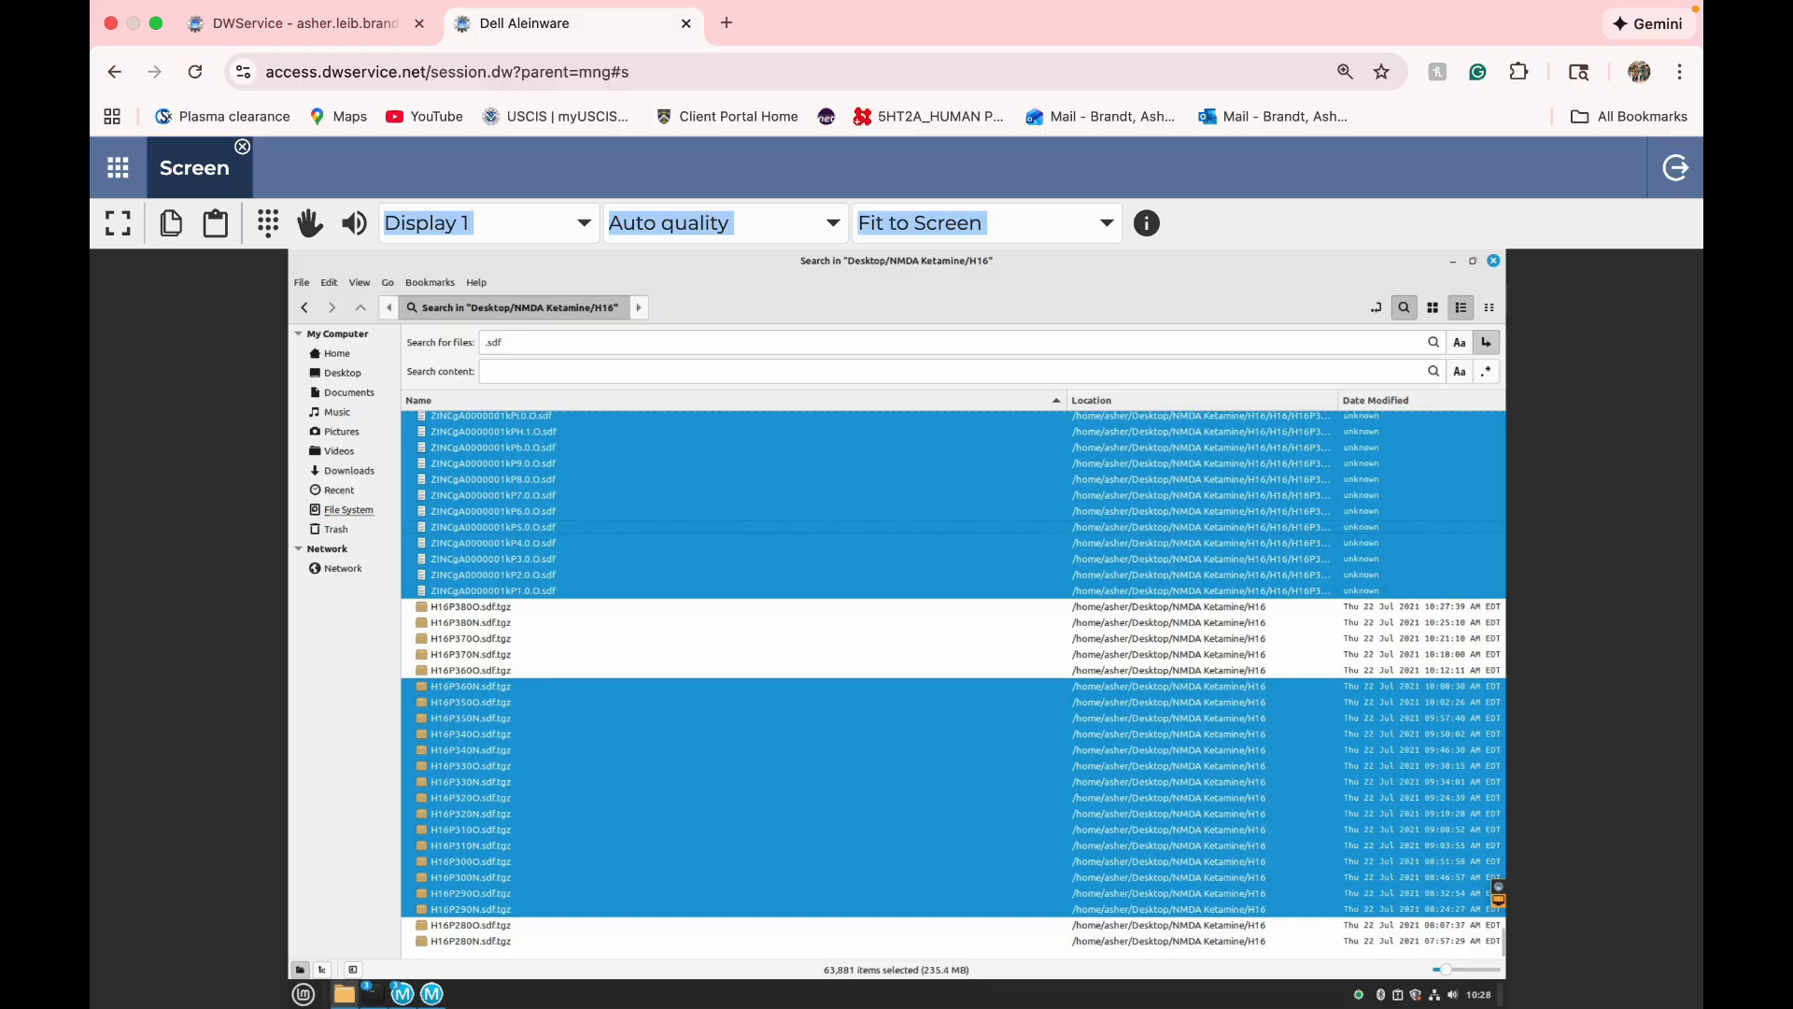
ctrl+click(471, 909)
ctrl+click(471, 893)
ctrl+click(471, 877)
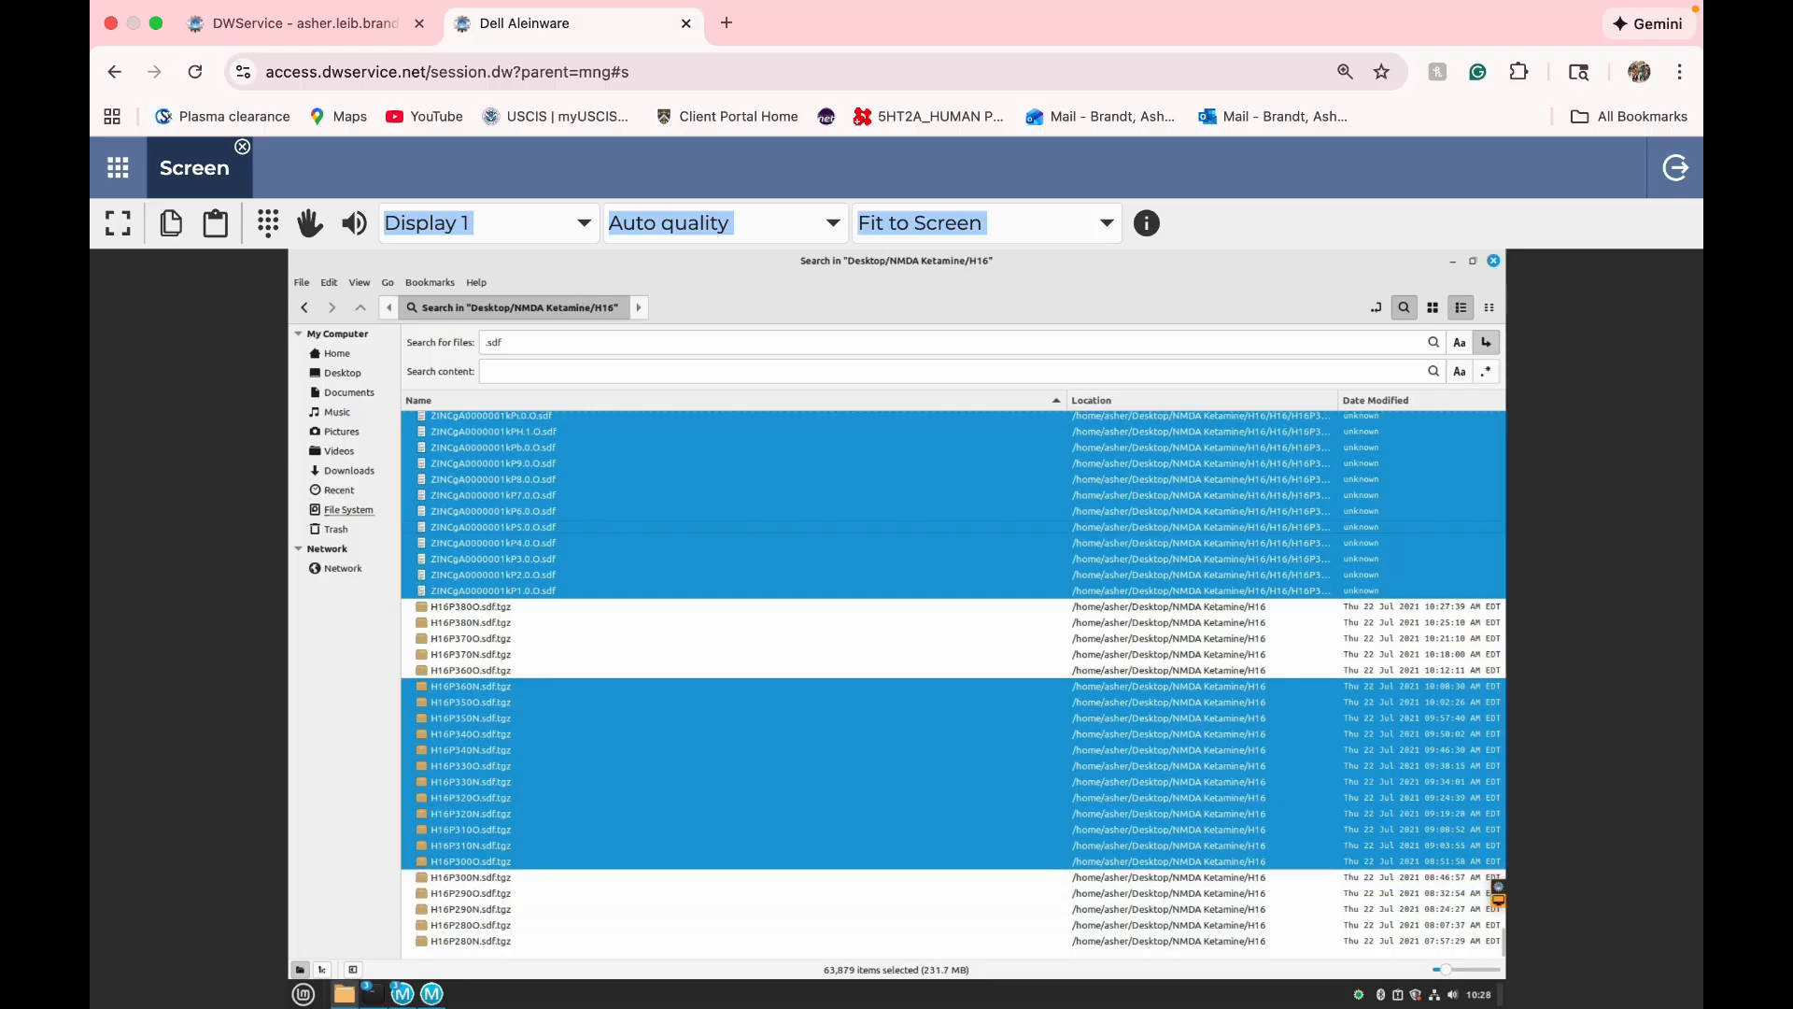
ctrl+click(471, 861)
ctrl+click(471, 845)
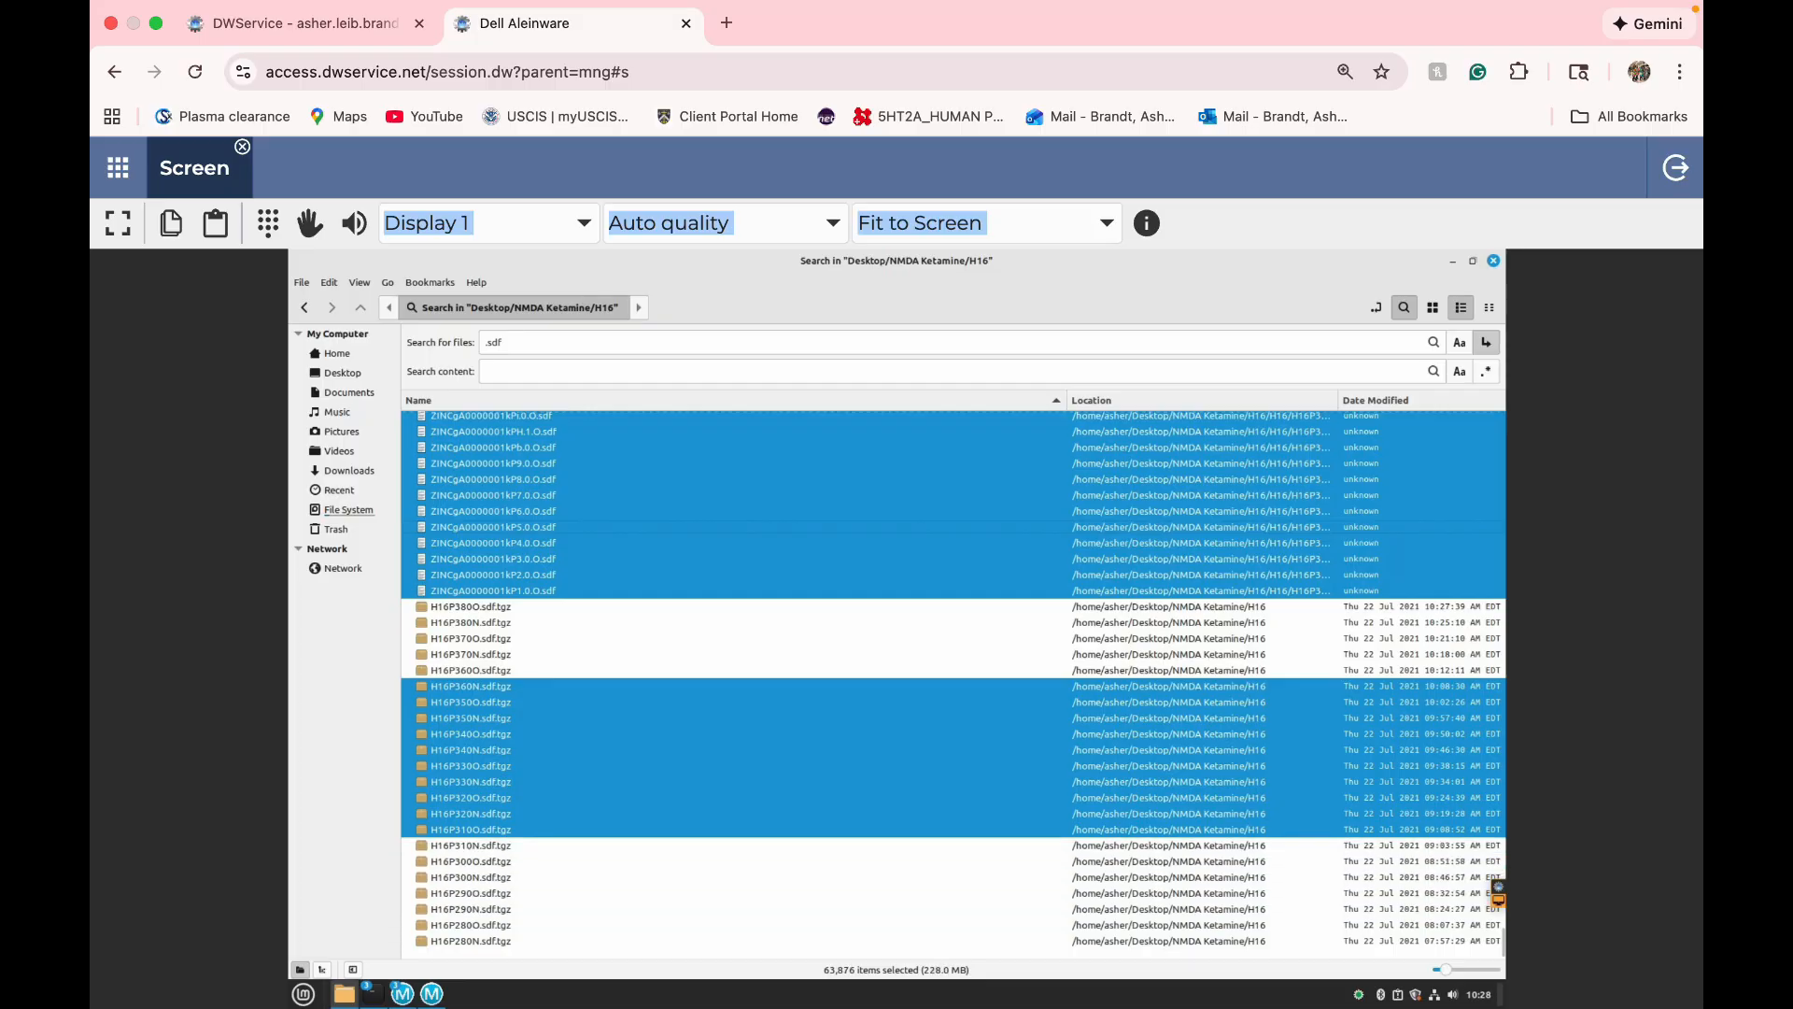
ctrl+click(471, 829)
ctrl+click(471, 798)
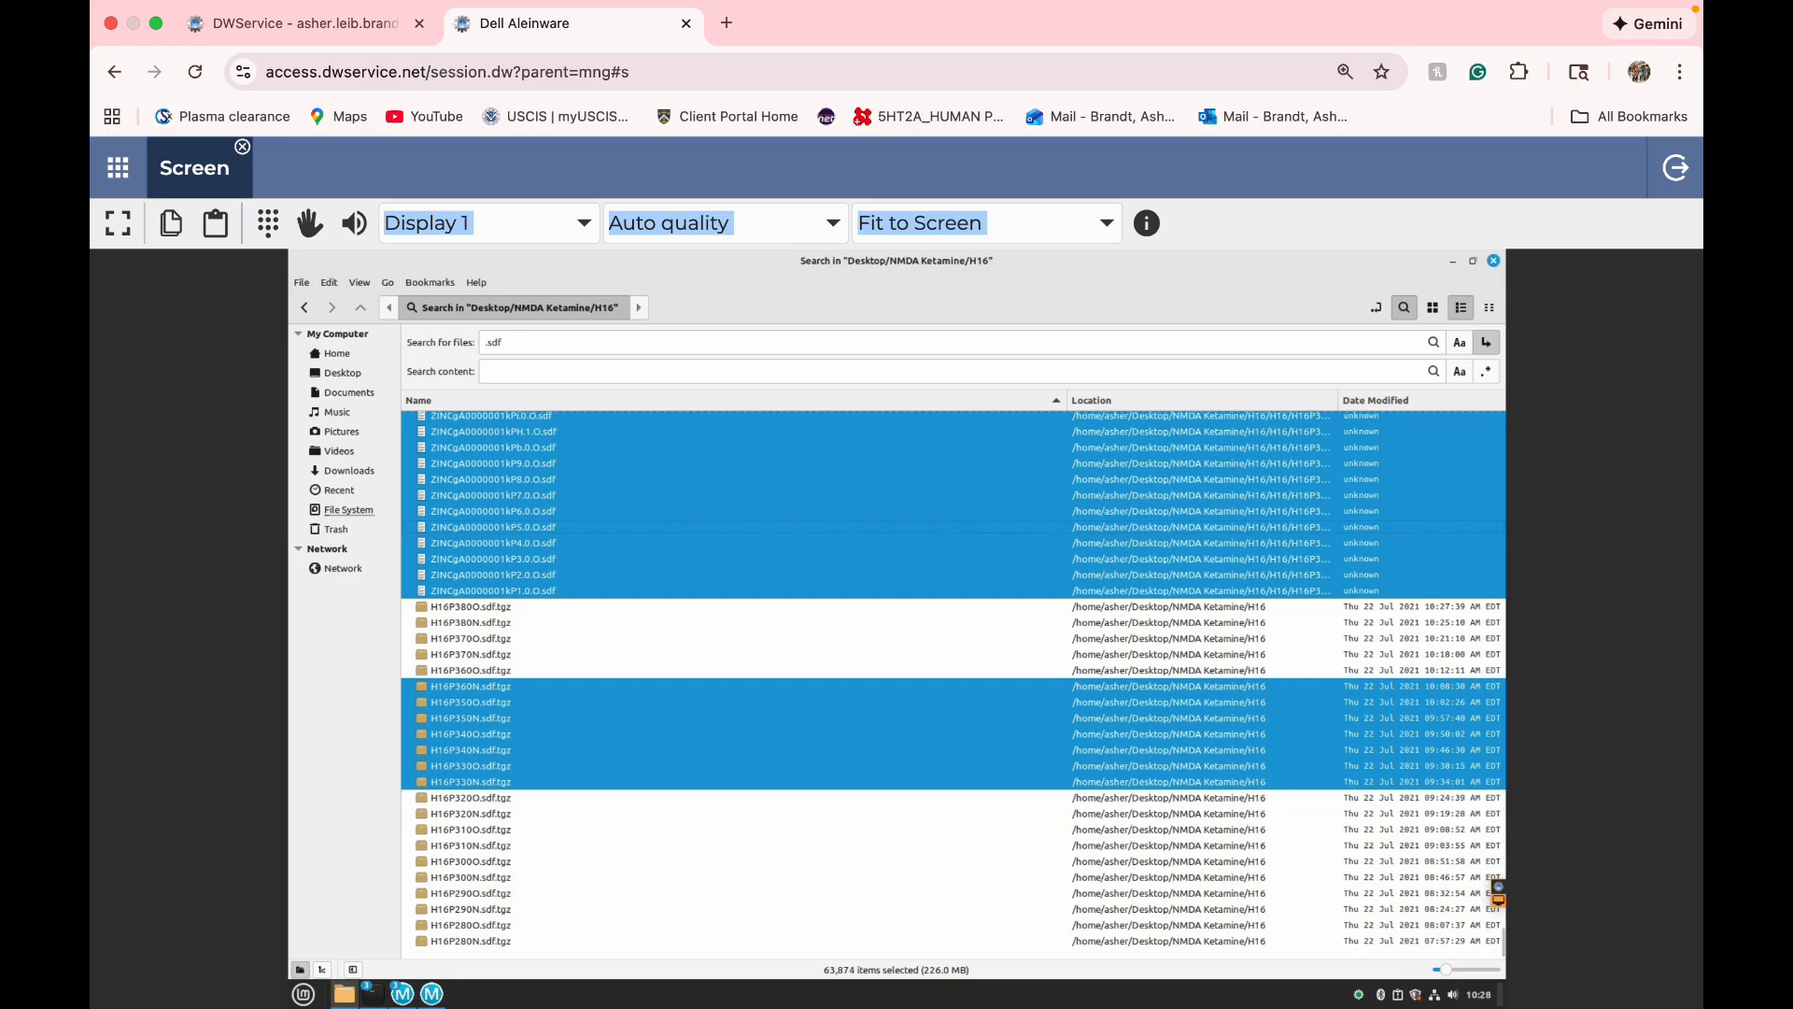
ctrl+click(471, 781)
key(shift+Up)
key(shift+Up)
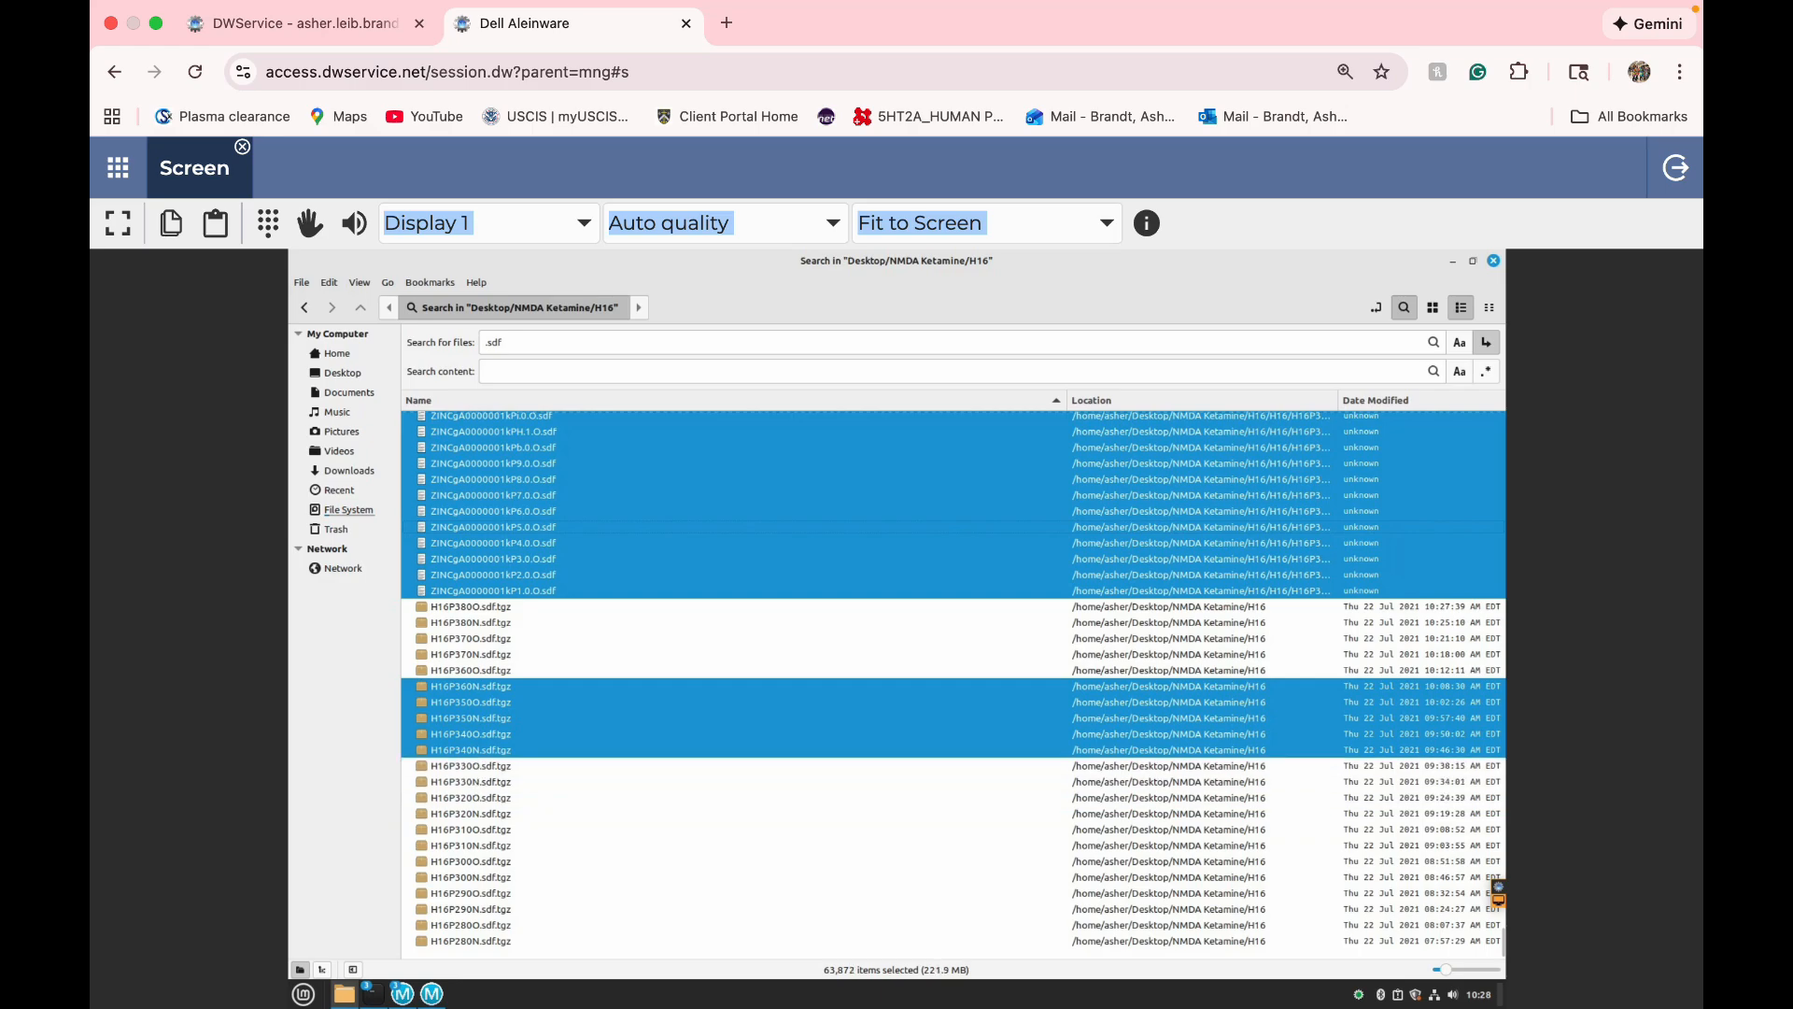
key(shift+Up)
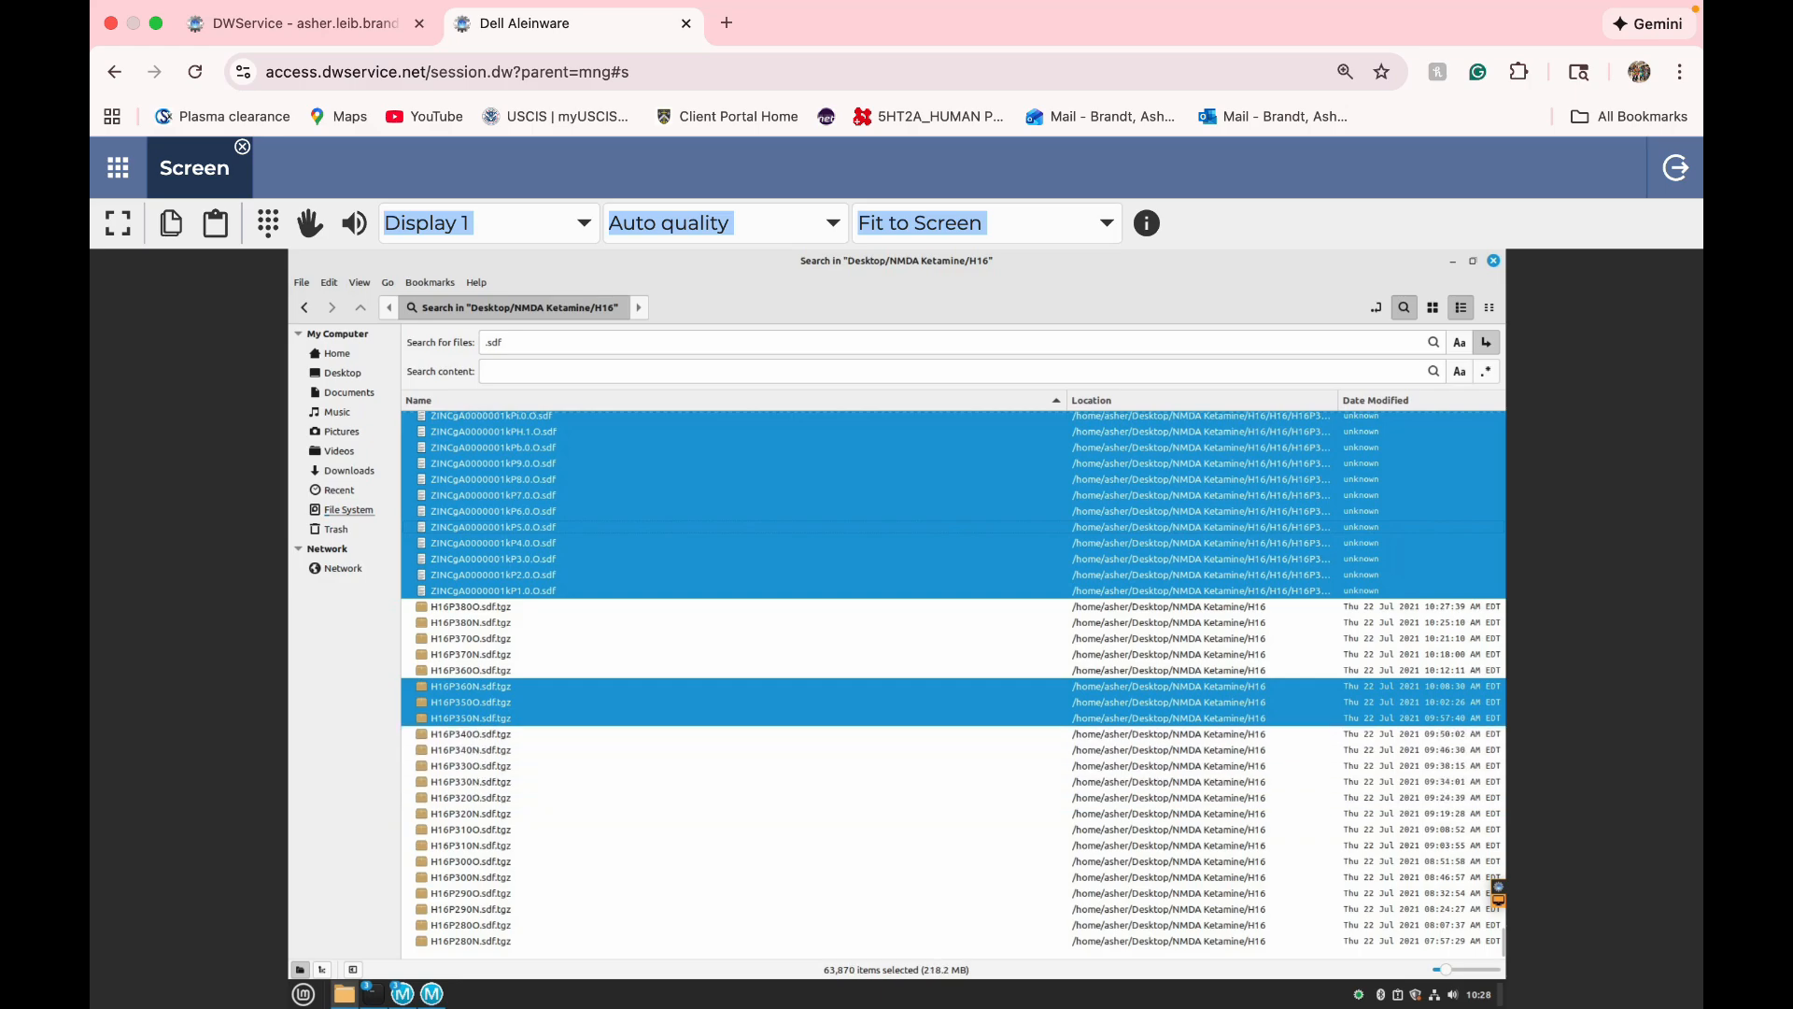
key(shift+Up)
key(shift+Up)
key(shift+Up)
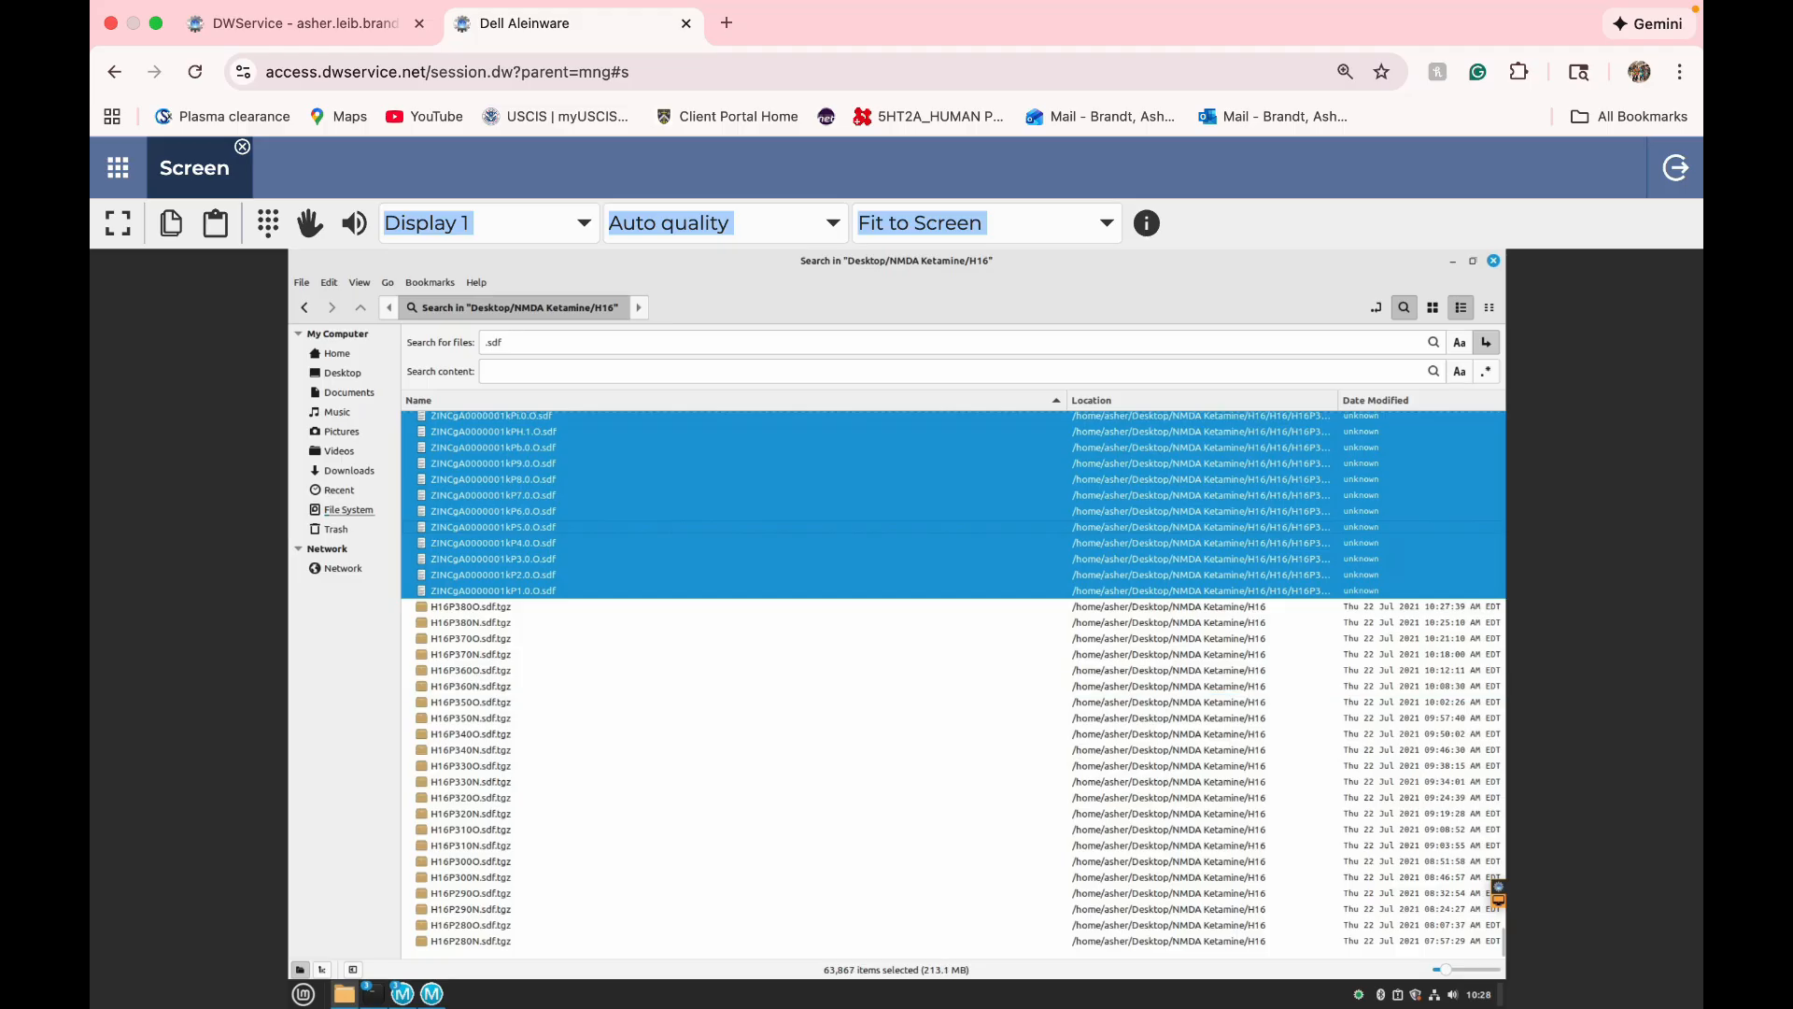
- Restore the maximized windows, place Maestro beside the search results, and import all the selected files into it, waiting when it stops responding
click(1473, 260)
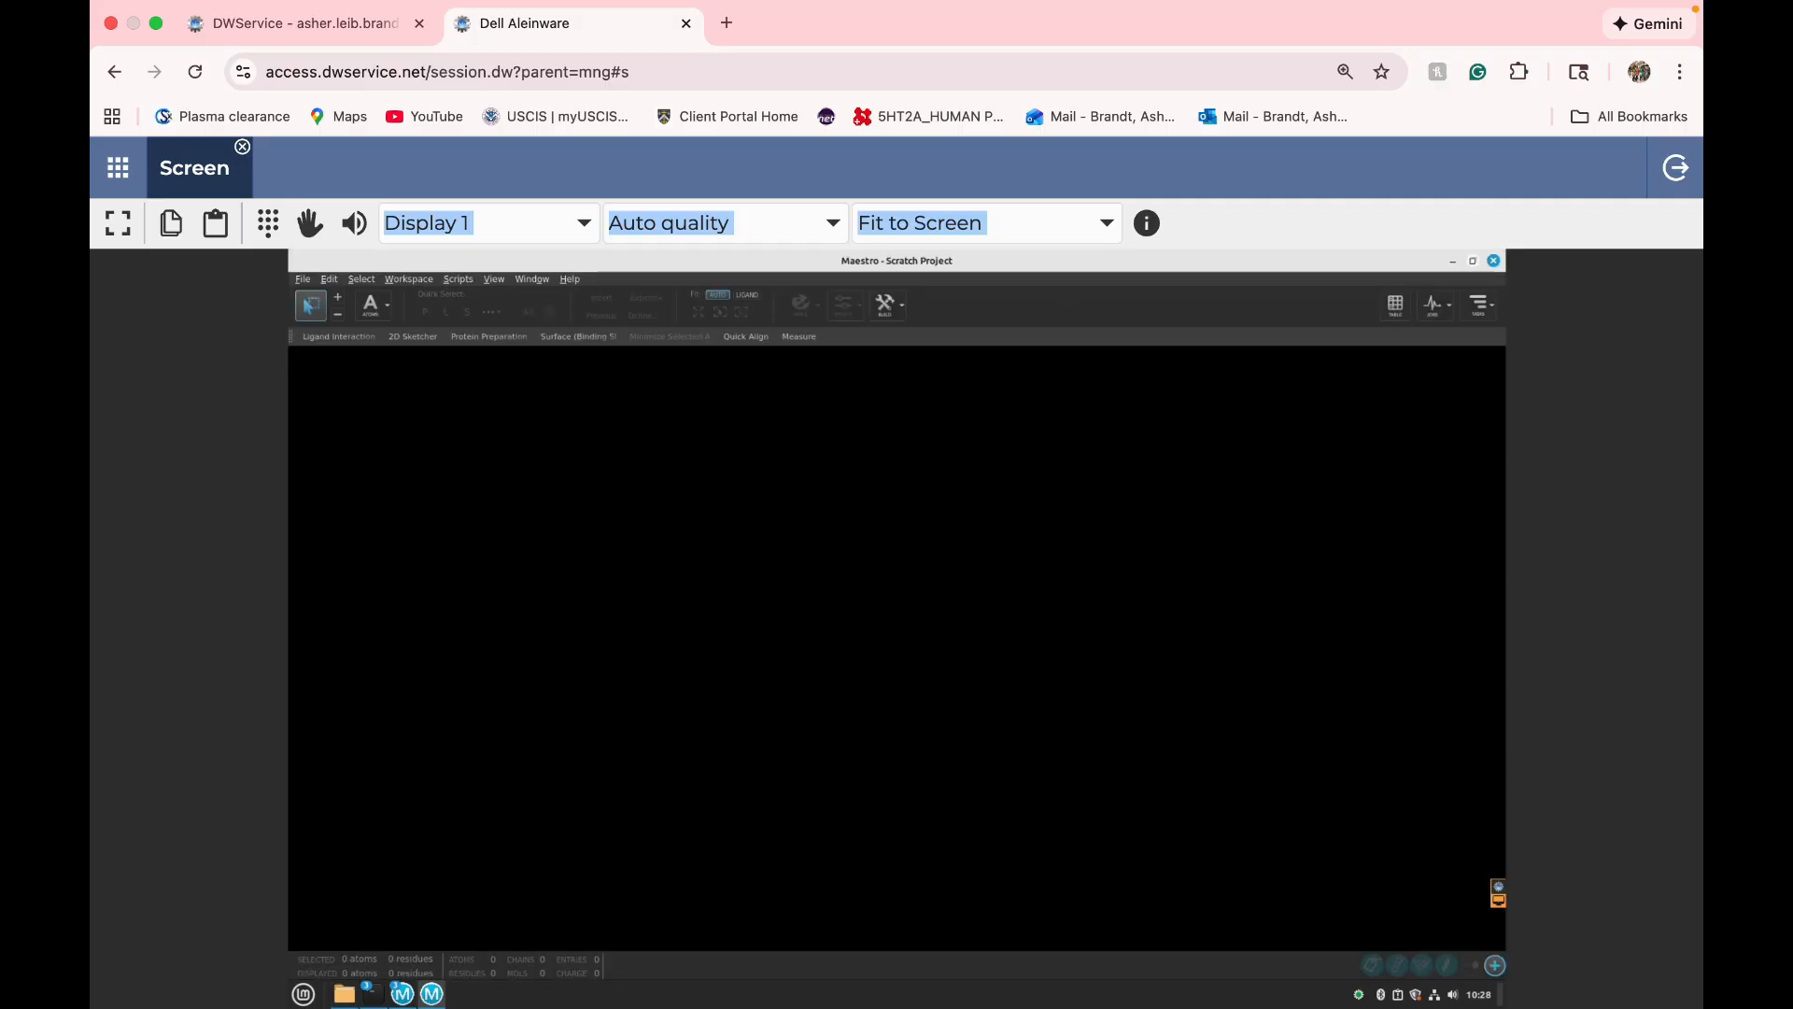
click(1473, 261)
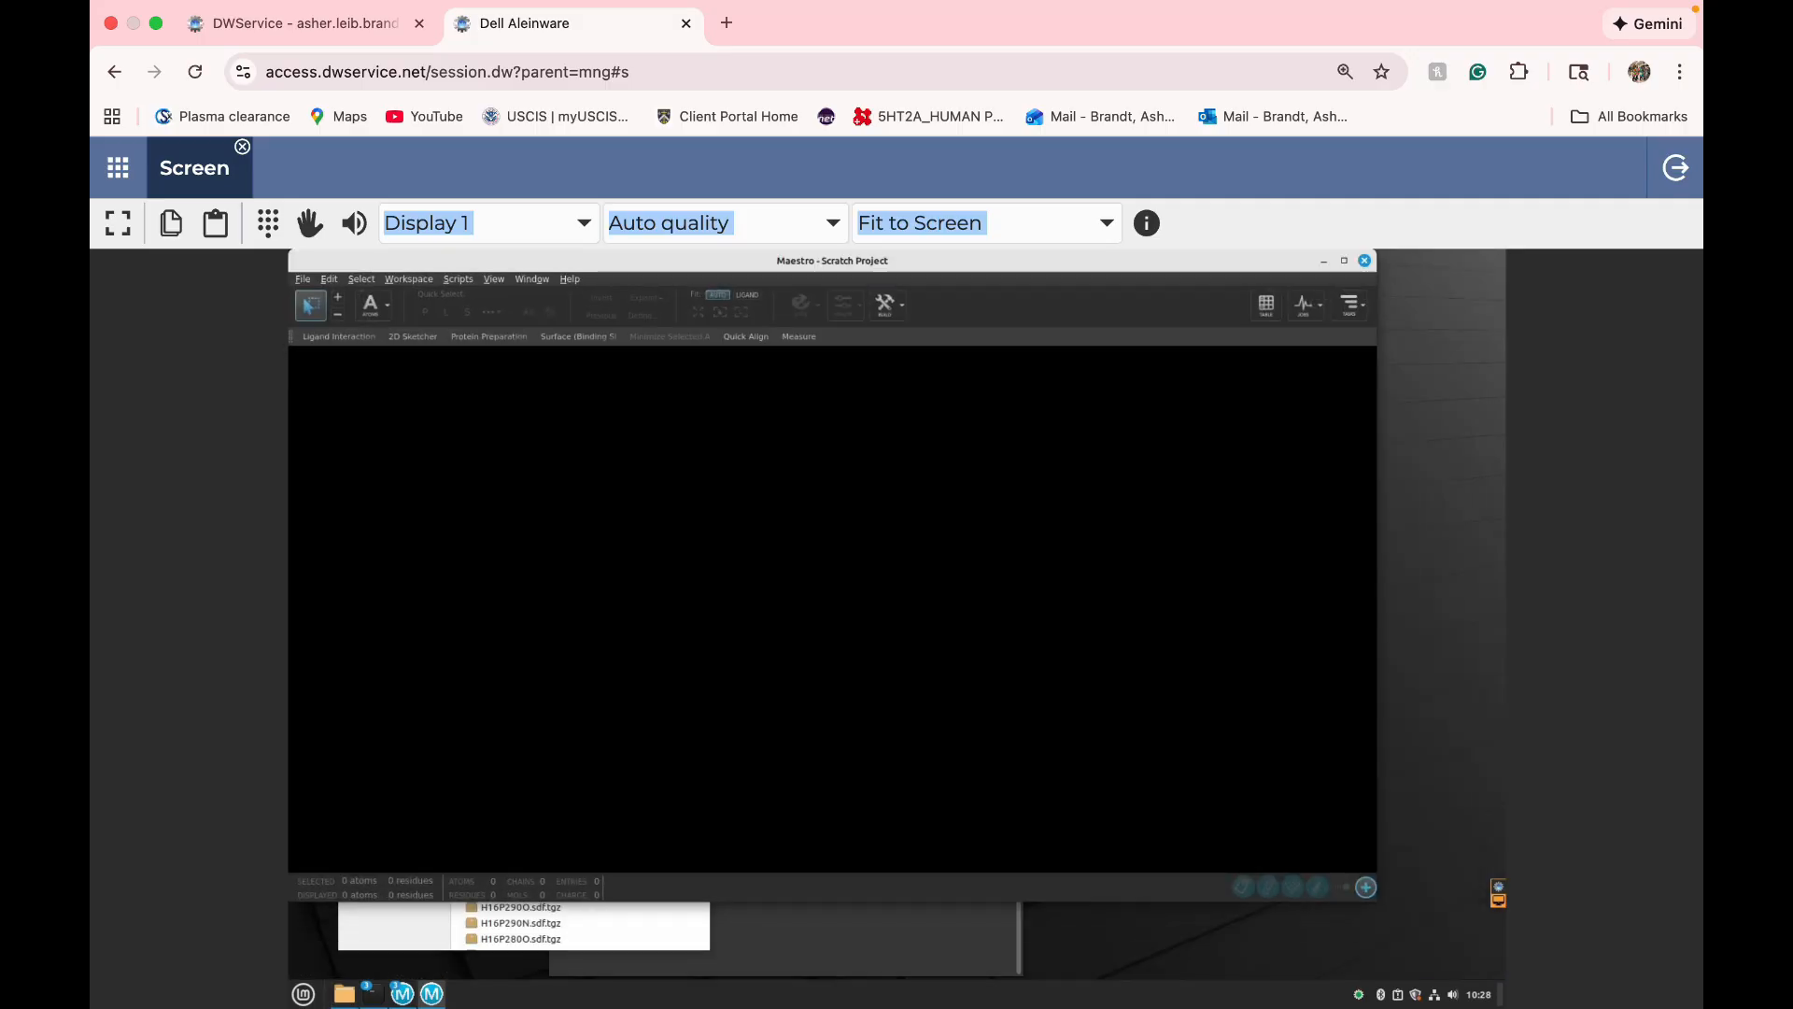
drag(832, 261, 1260, 324)
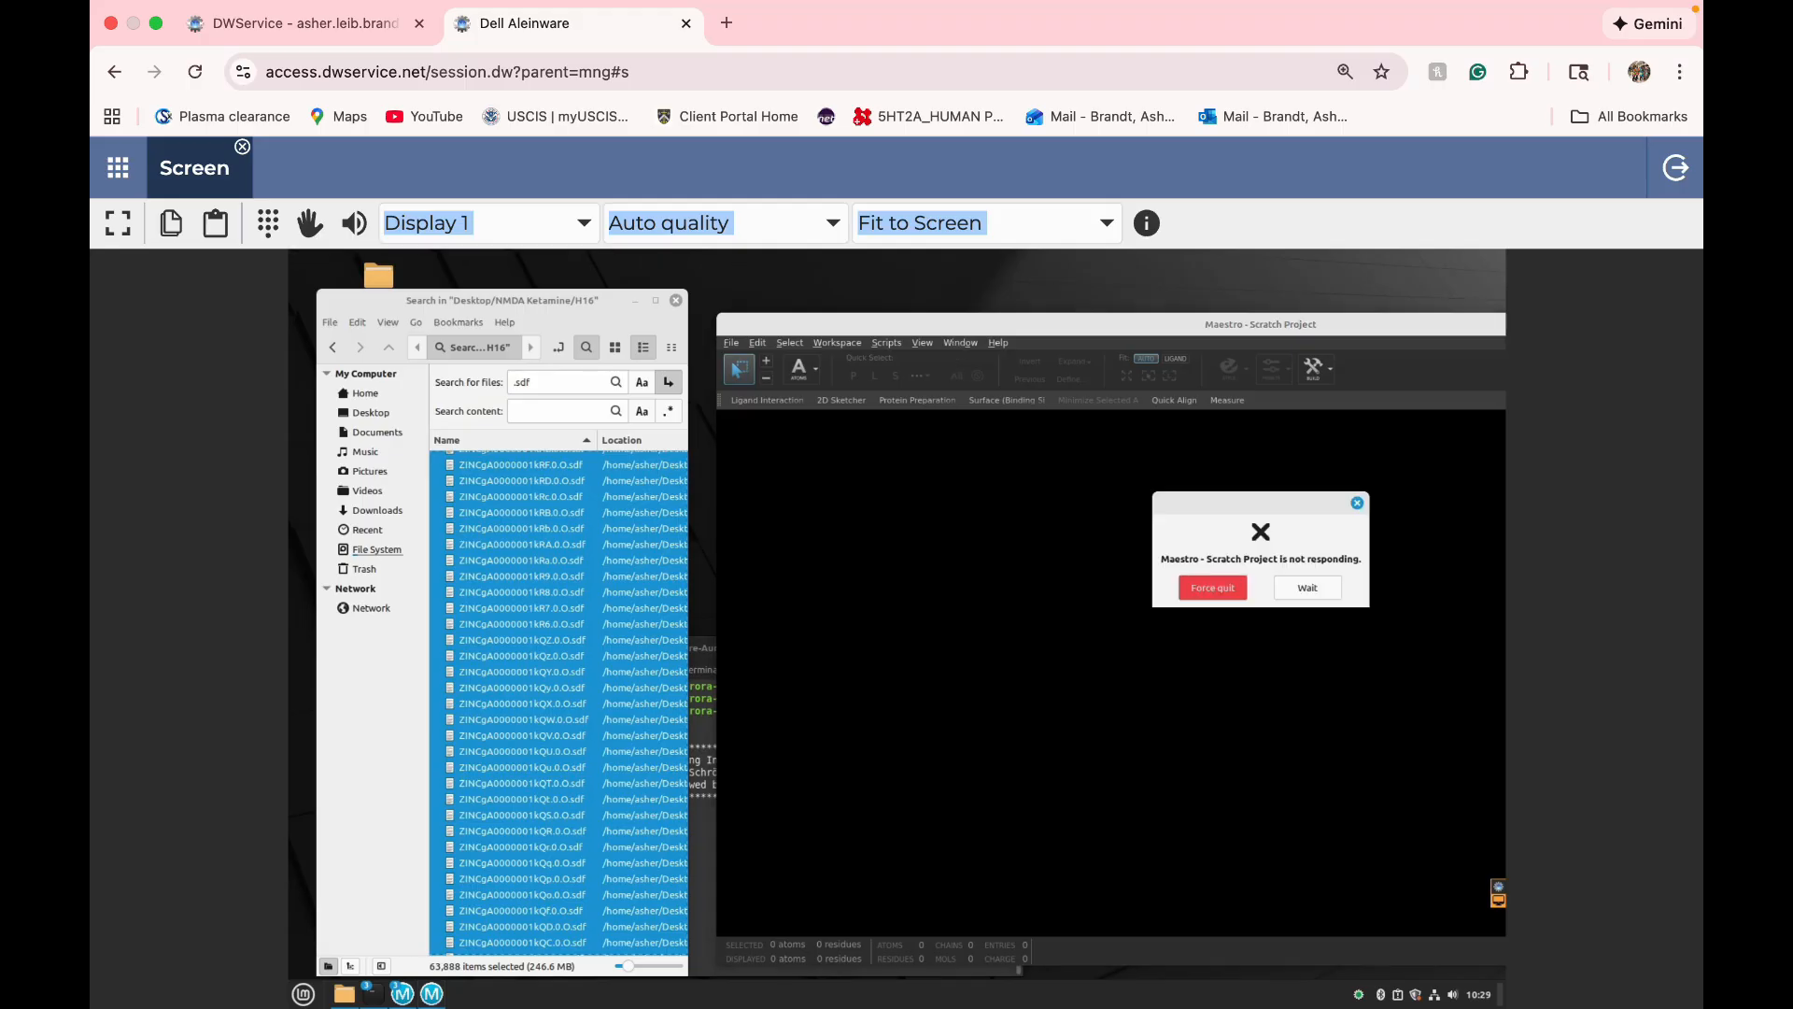
click(1307, 587)
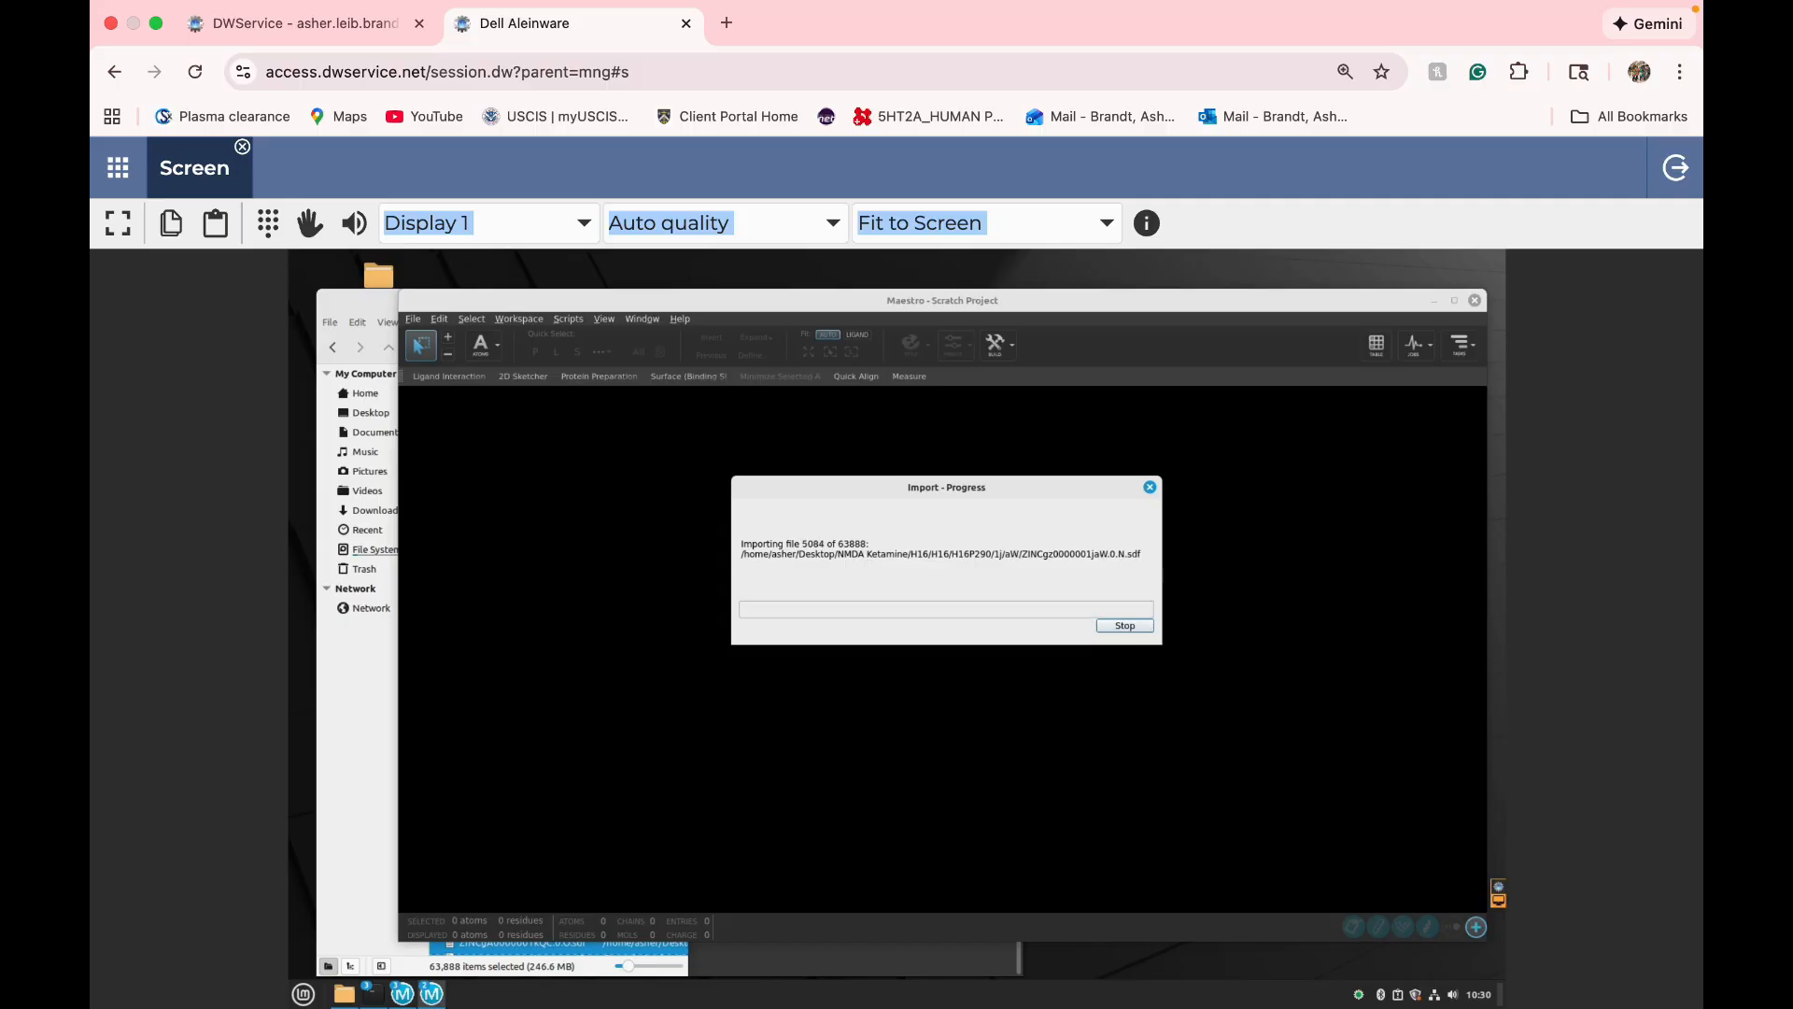
- Look over the subfolders of Desktop's NMDA Ketamine folder in a new file manager window and minimize that window
click(303, 993)
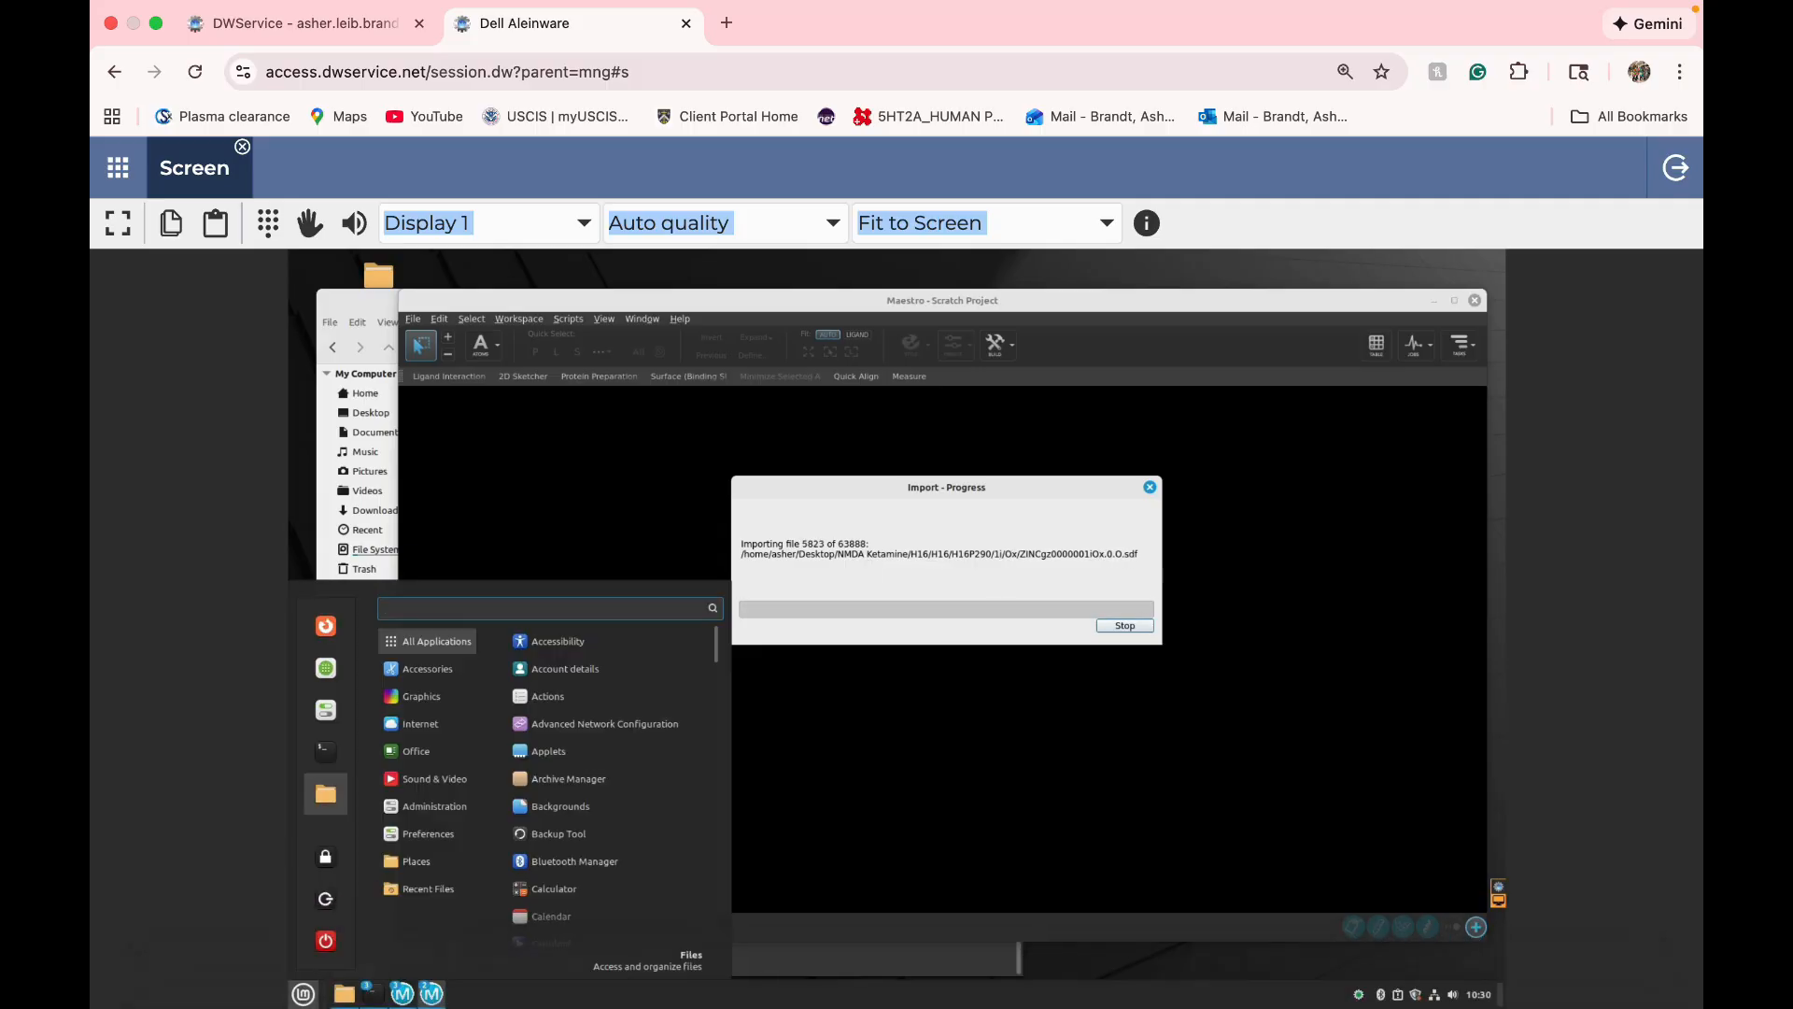
click(325, 793)
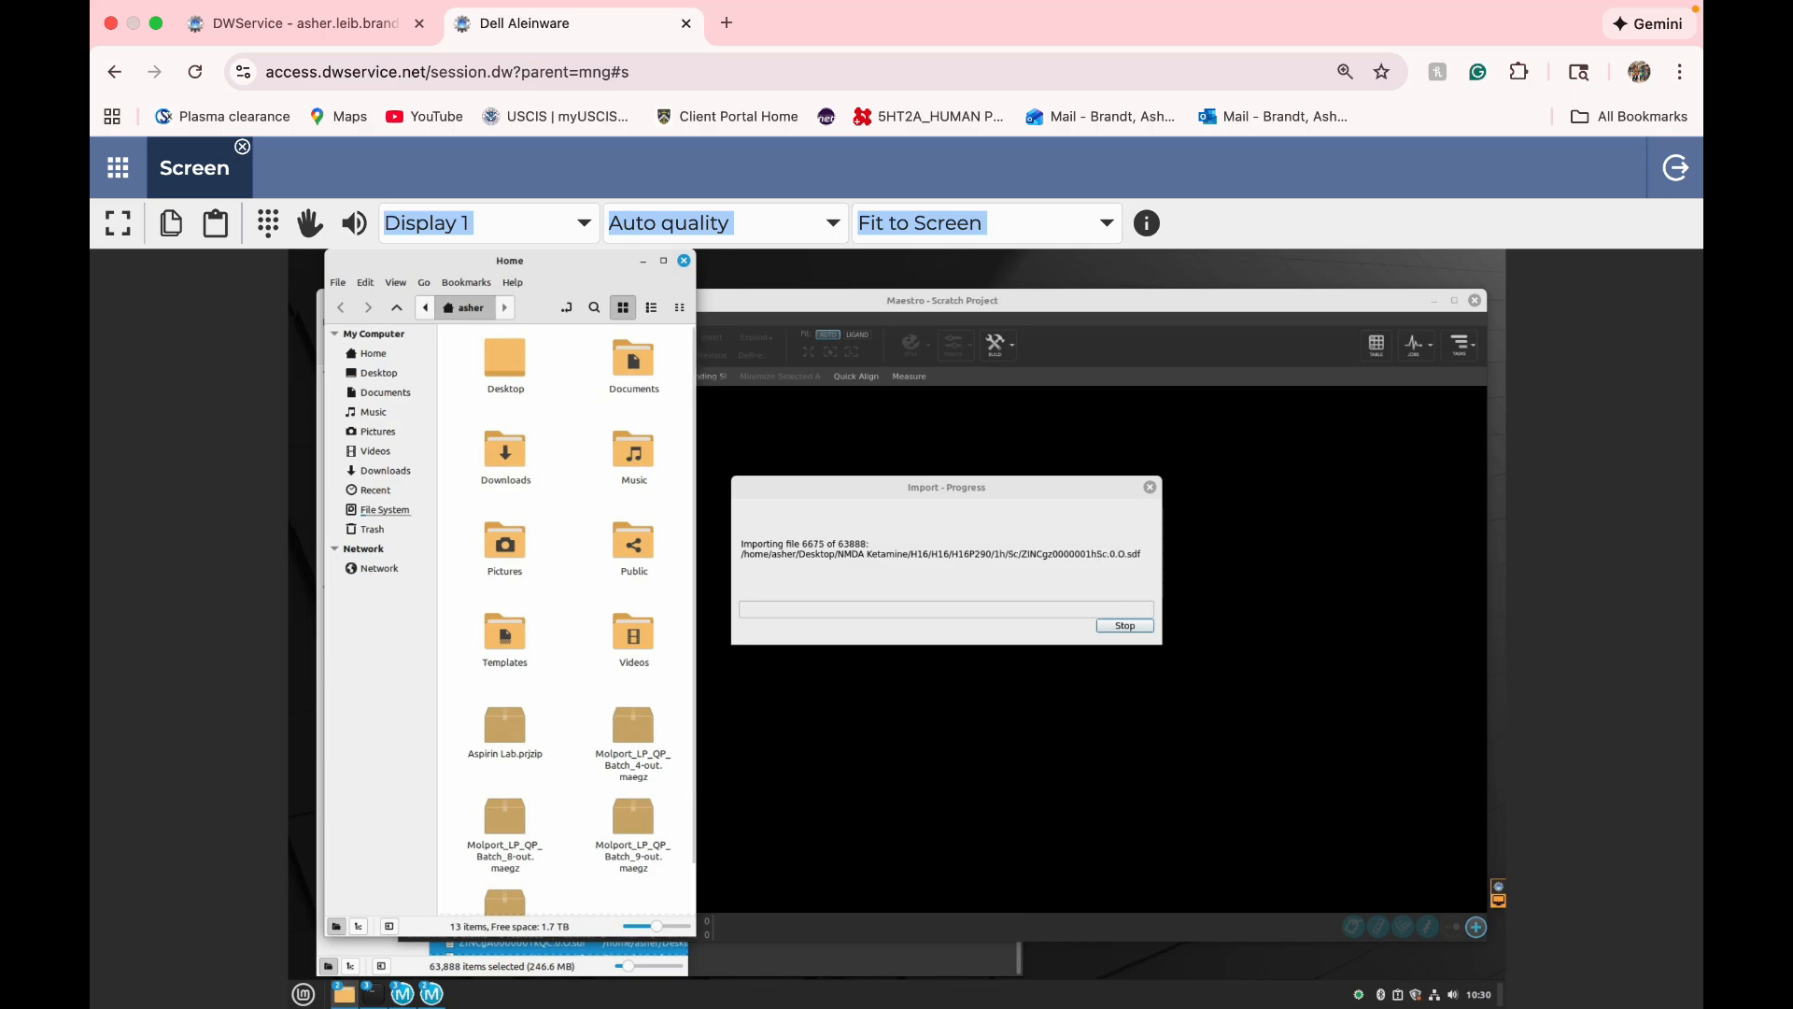
double_click(505, 364)
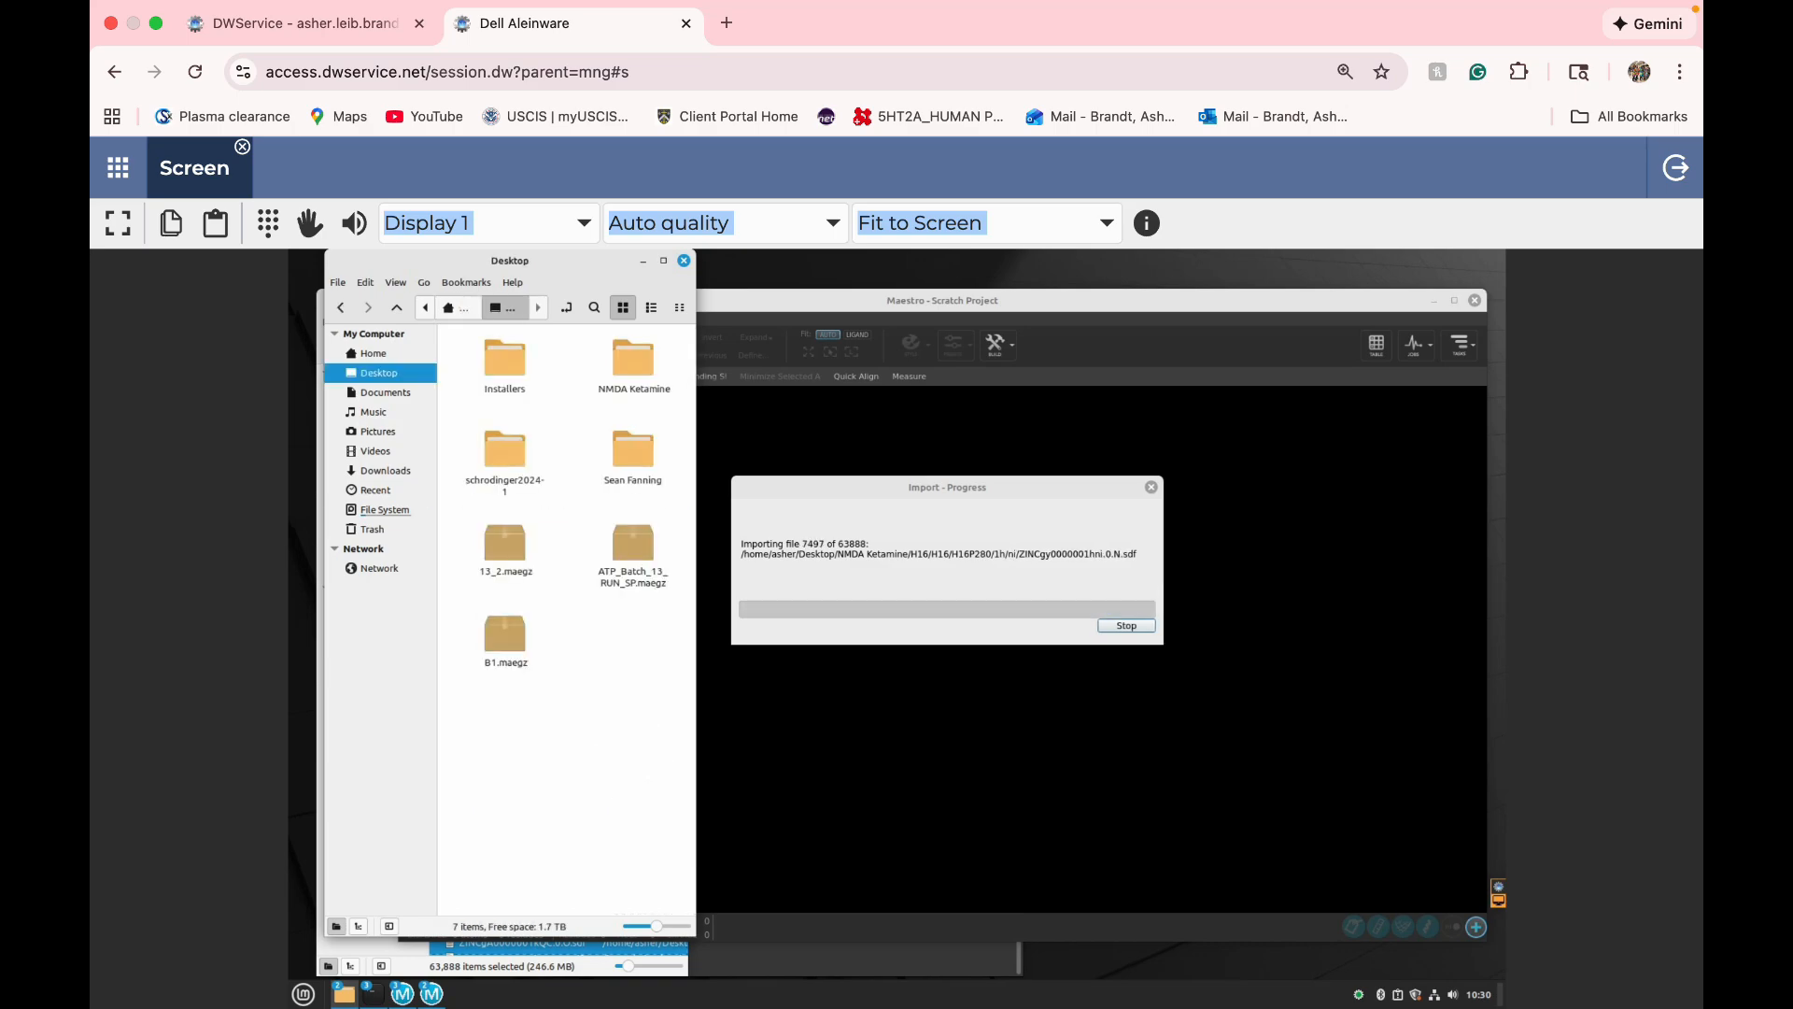
click(633, 365)
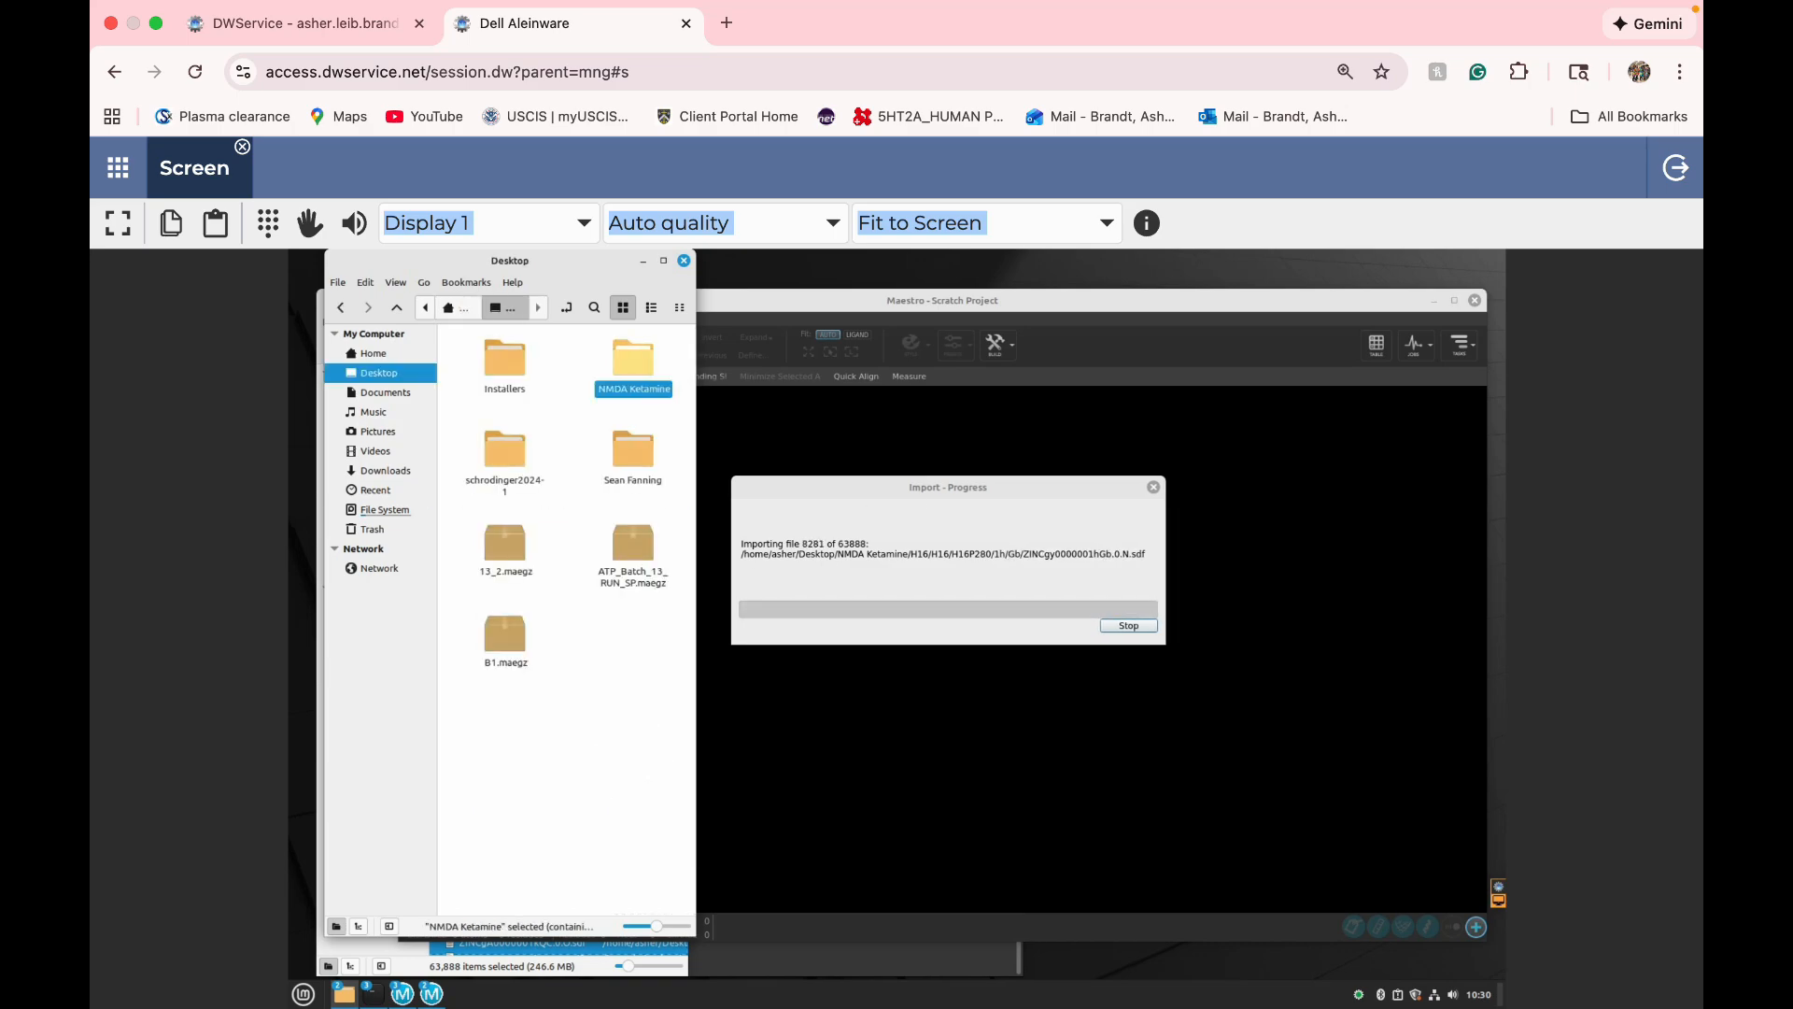
double_click(633, 364)
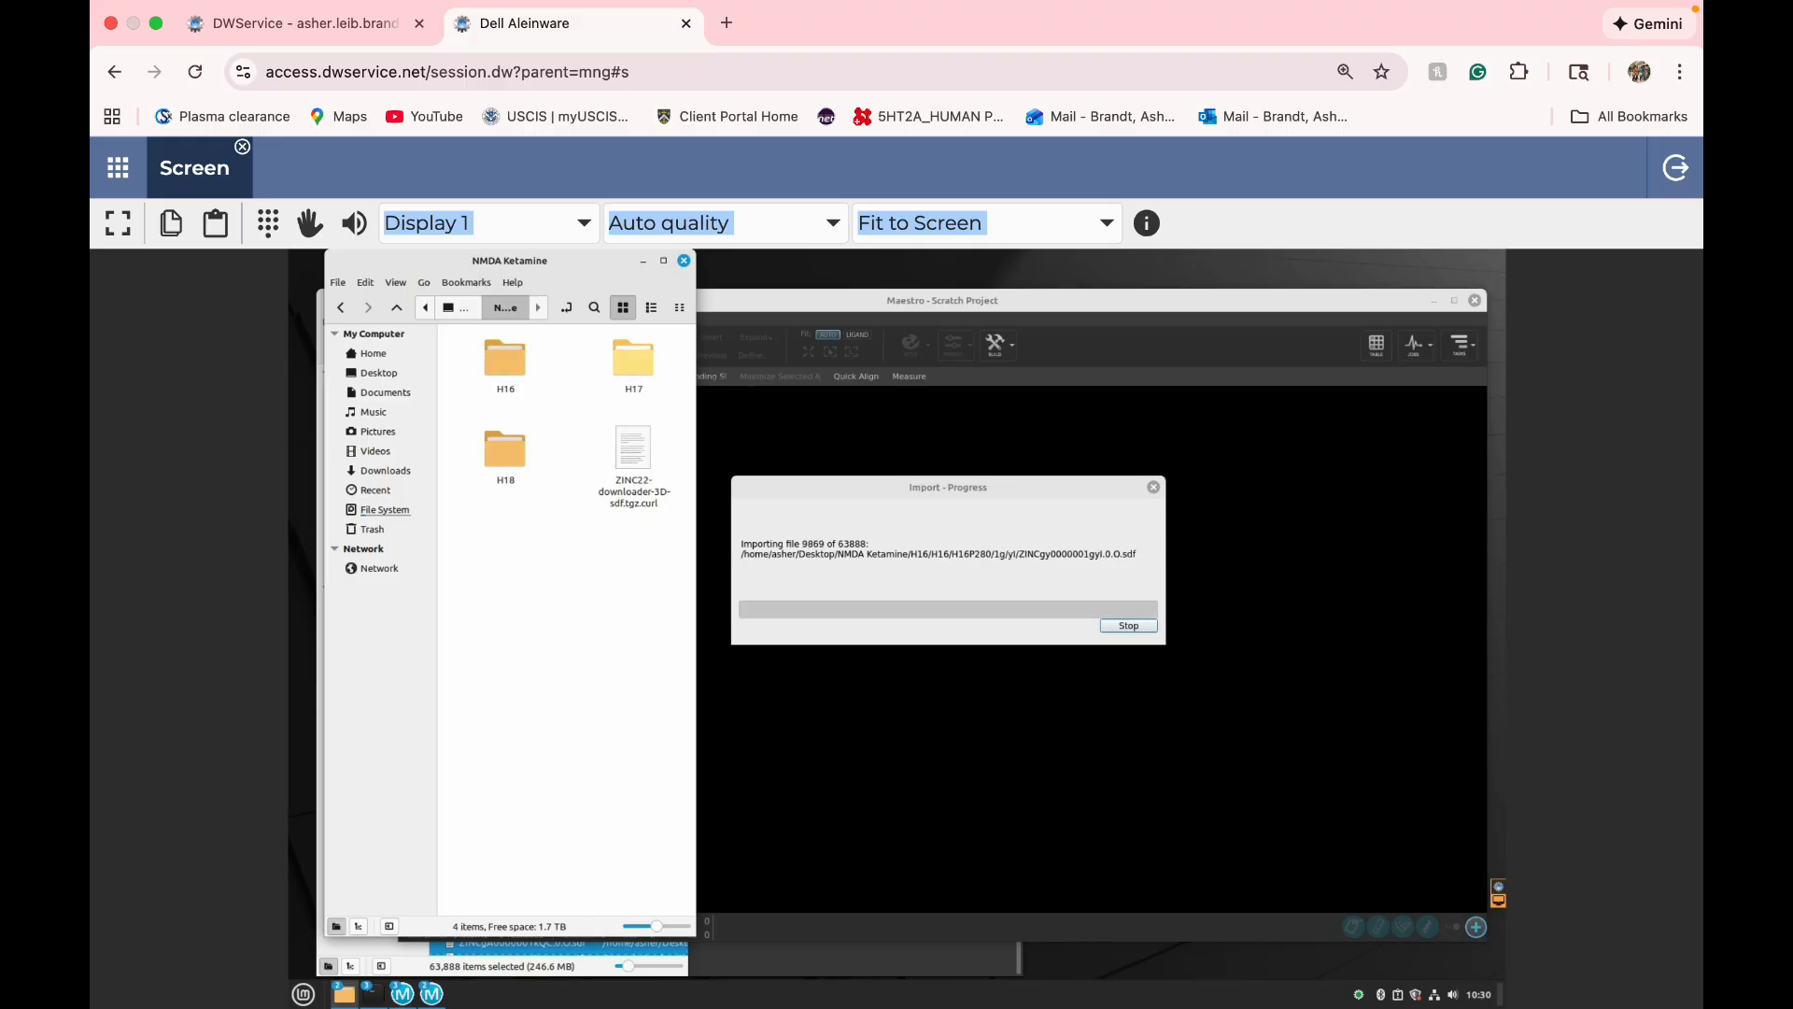
click(642, 261)
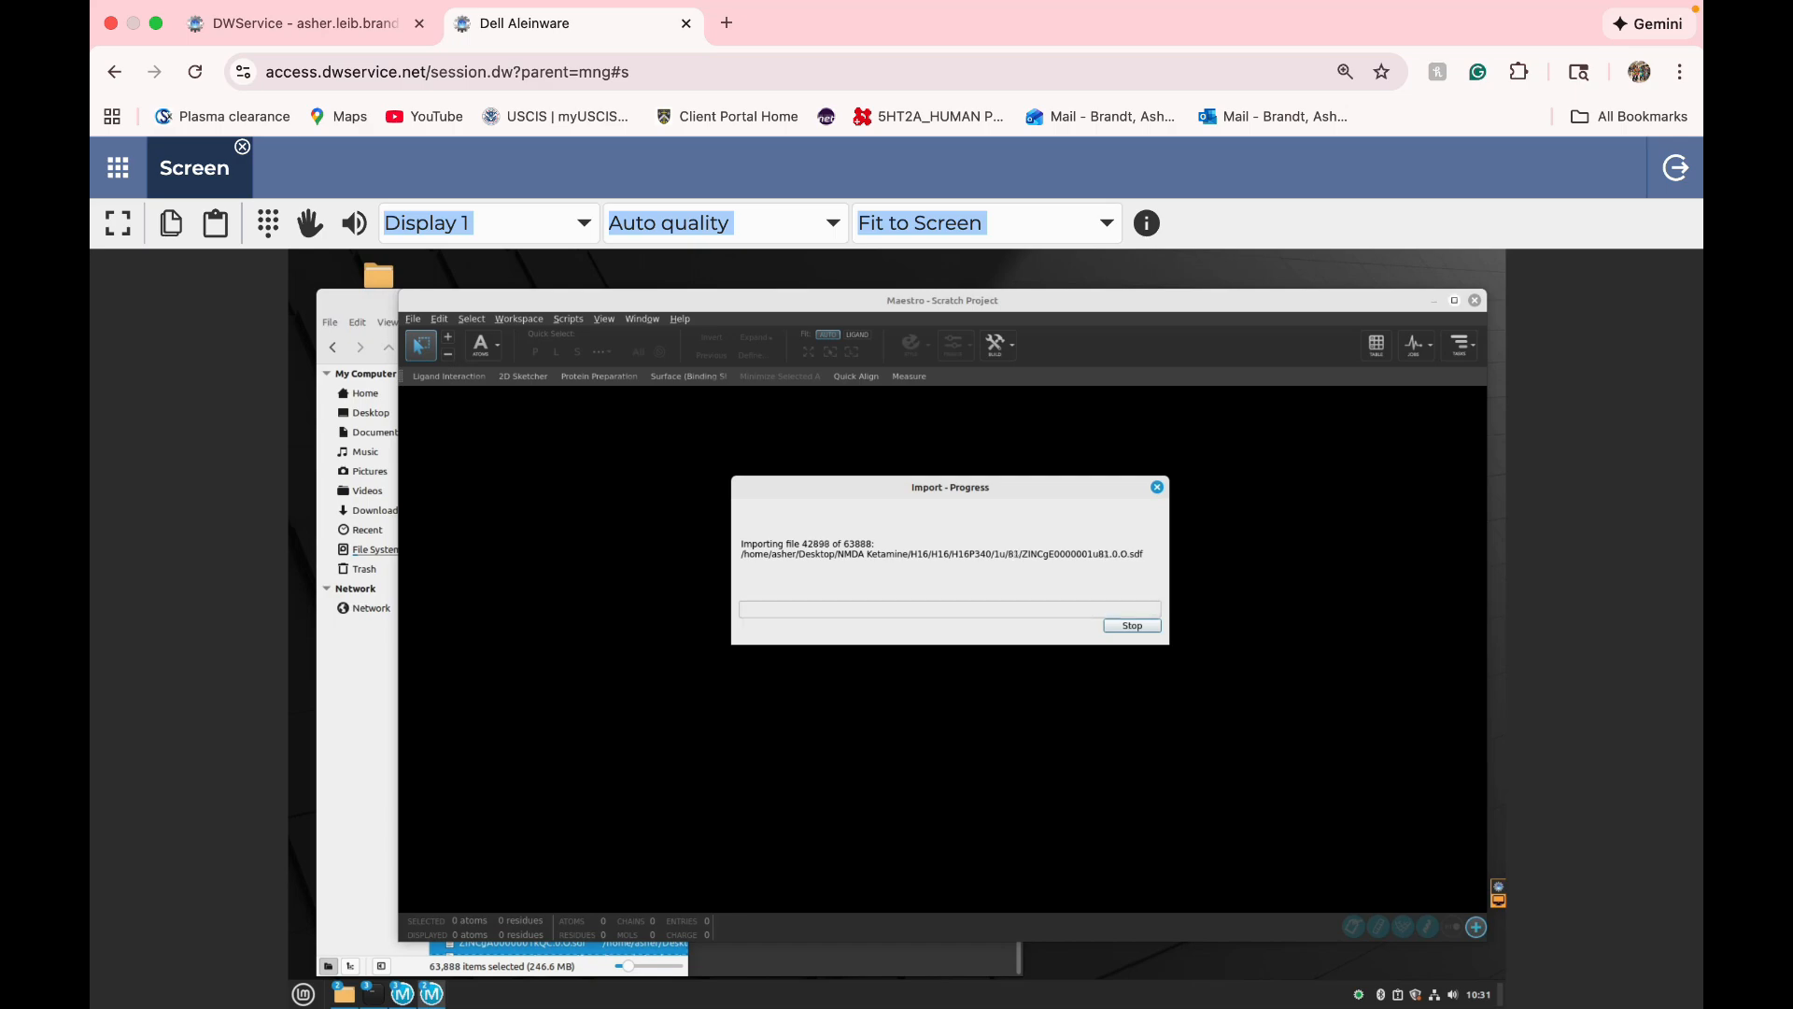
- Maximize Maestro and check CPU and memory usage in System Monitor beside the import progress, closing the monitor when done
click(1454, 300)
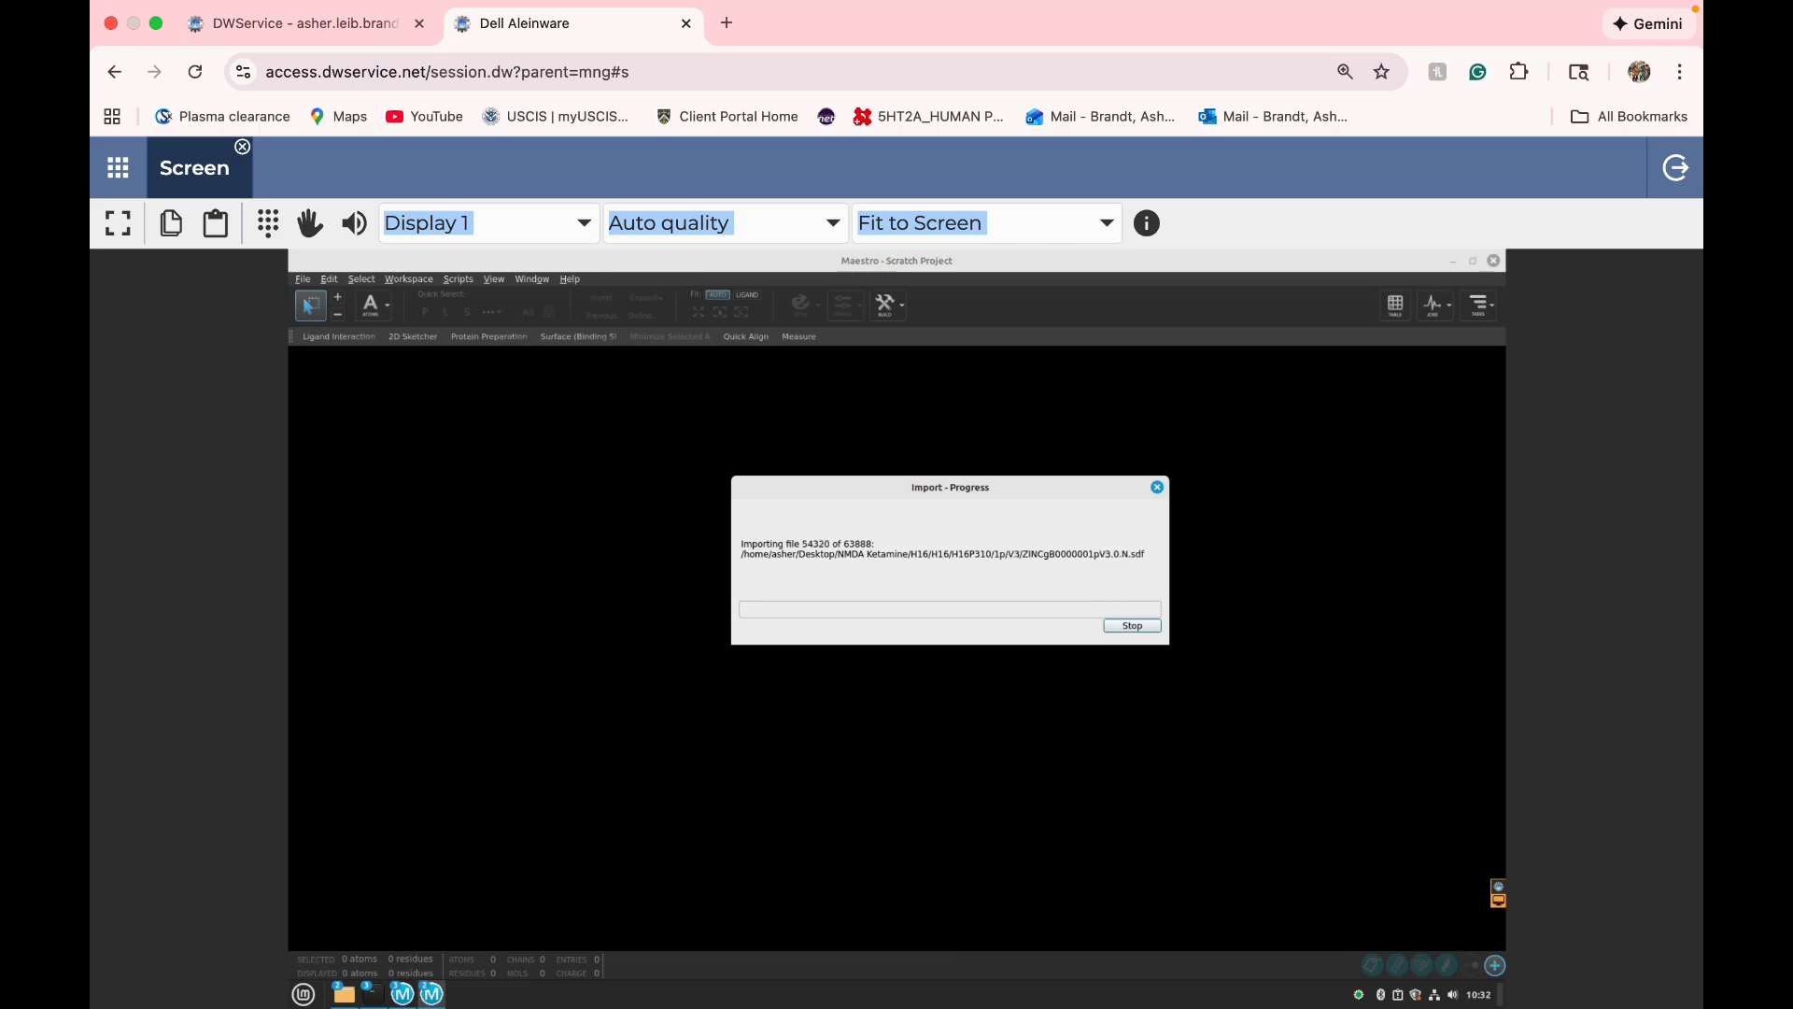
key(super)
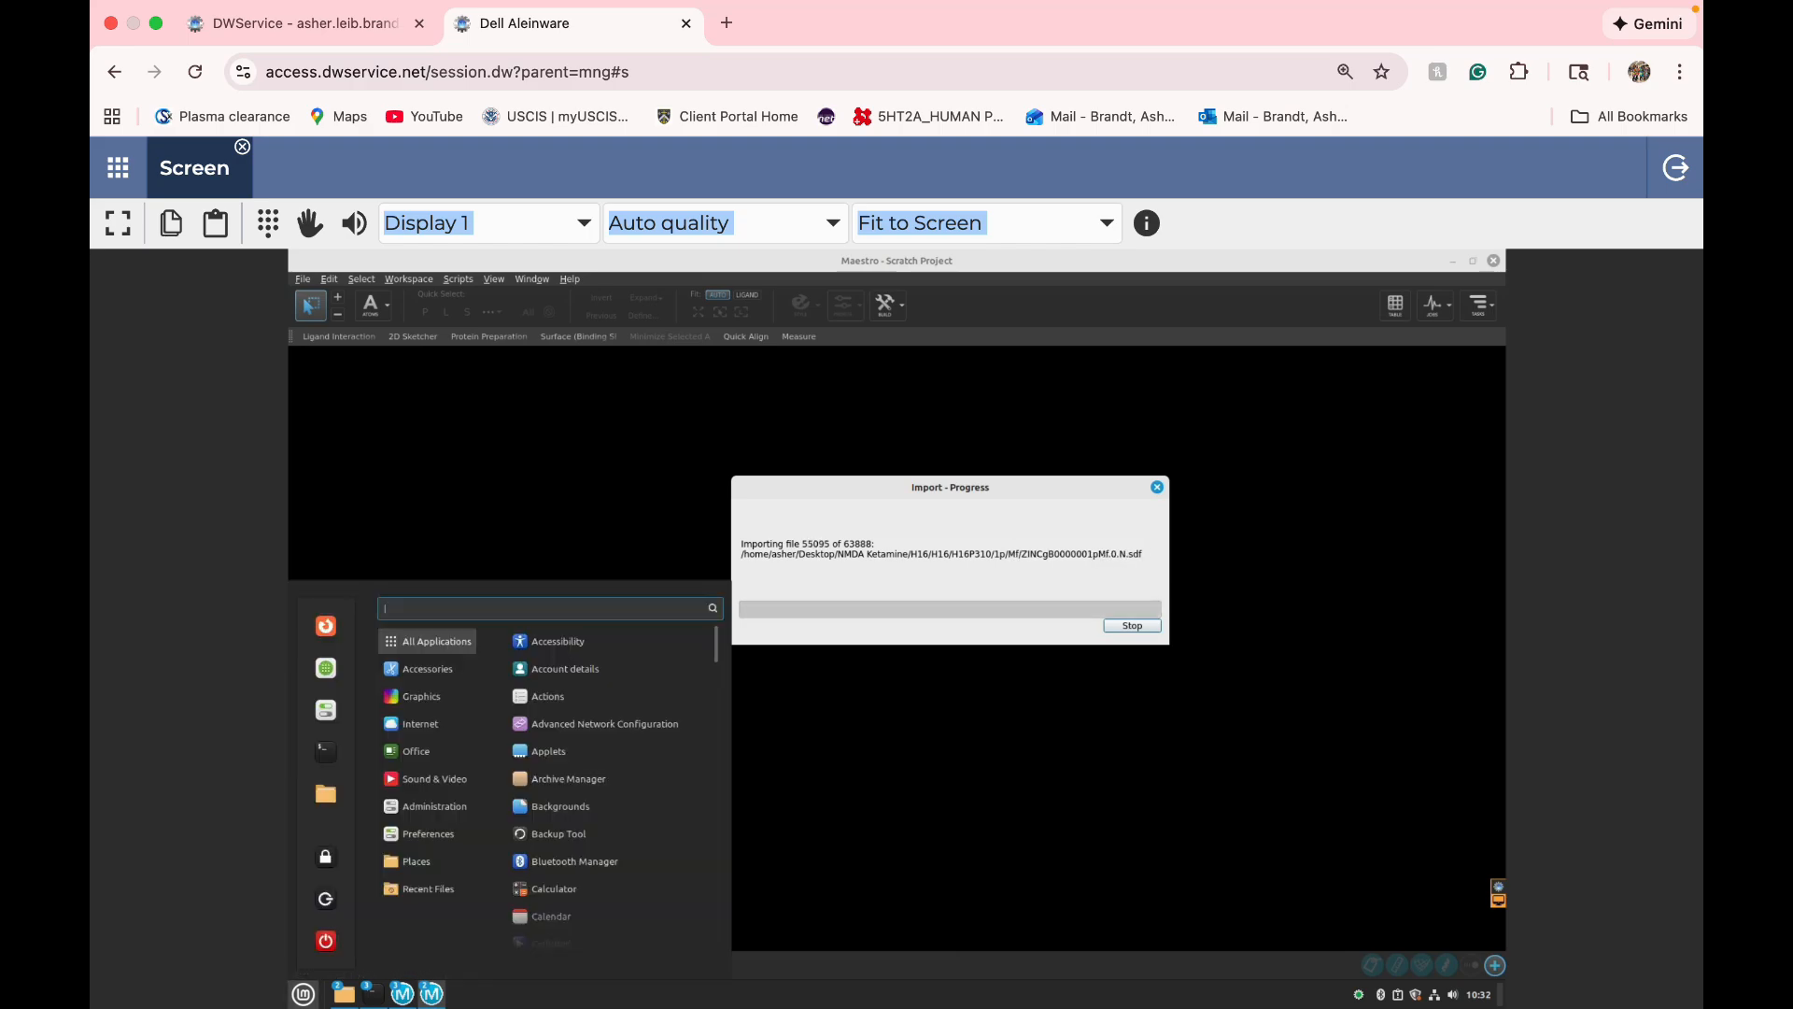
text(task)
key(Return)
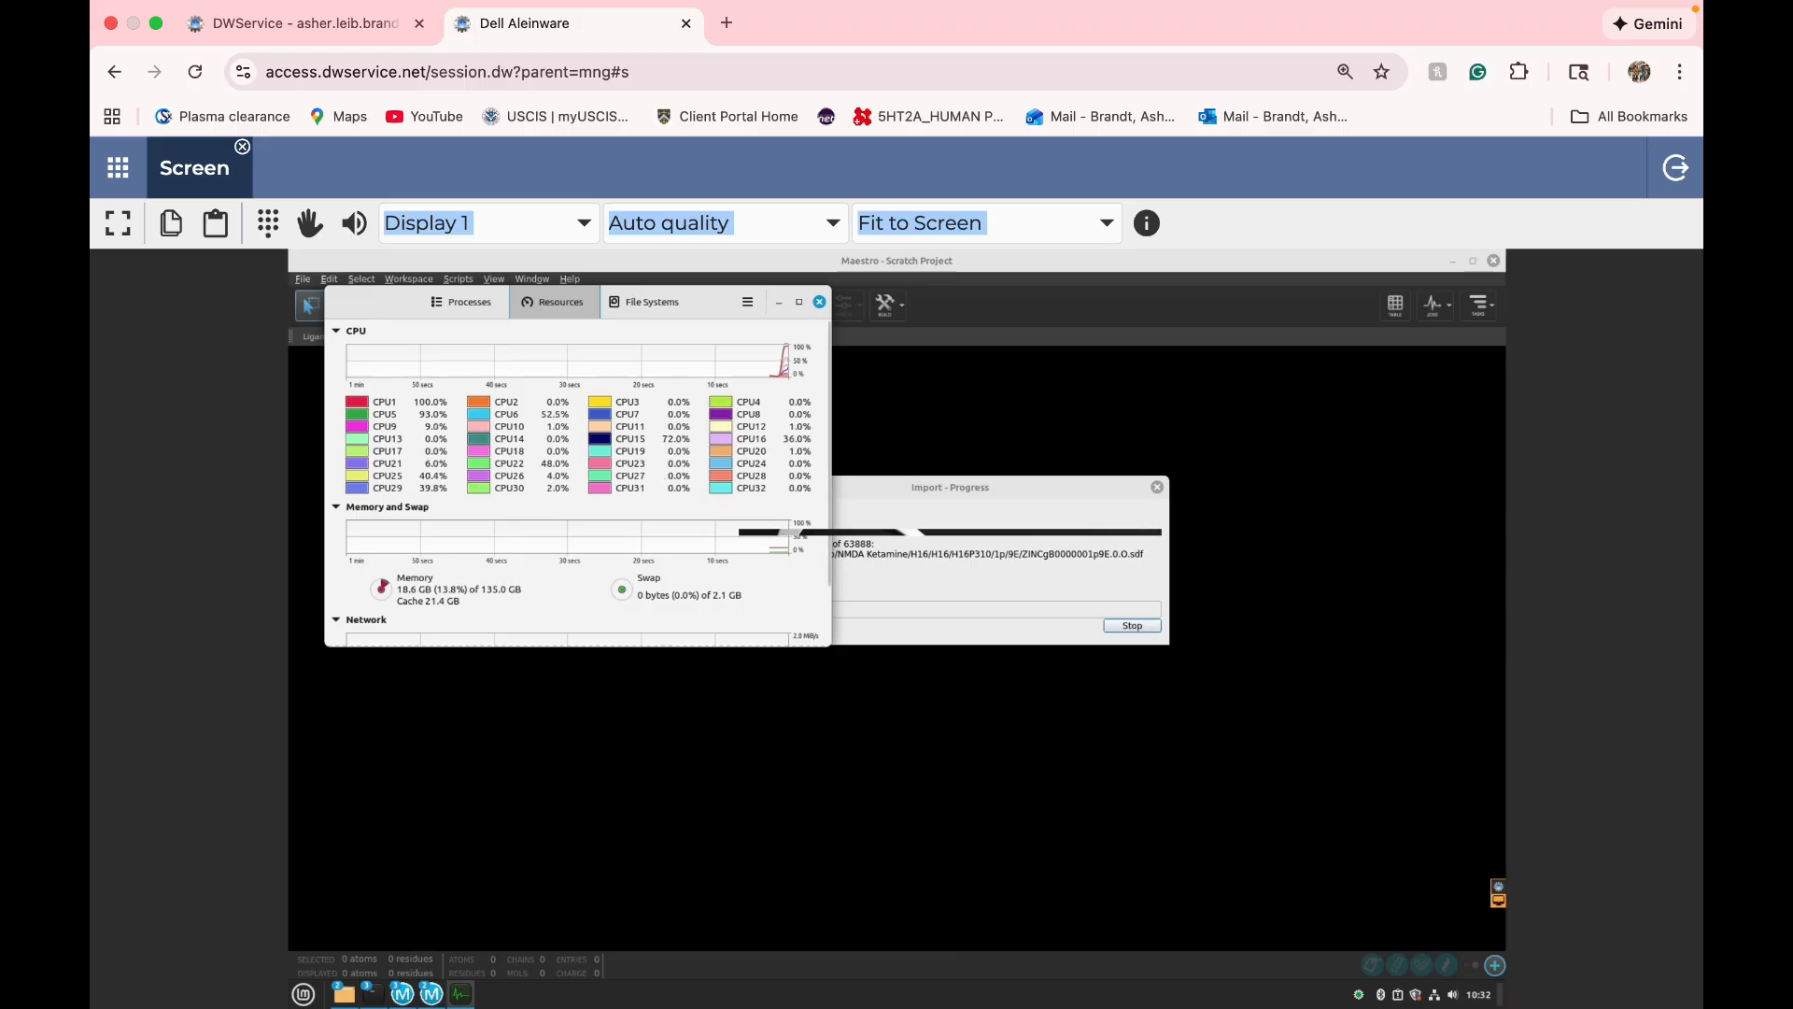
mouse_move(393, 302)
mouse_down()
mouse_move(311, 310)
mouse_move(372, 308)
mouse_up()
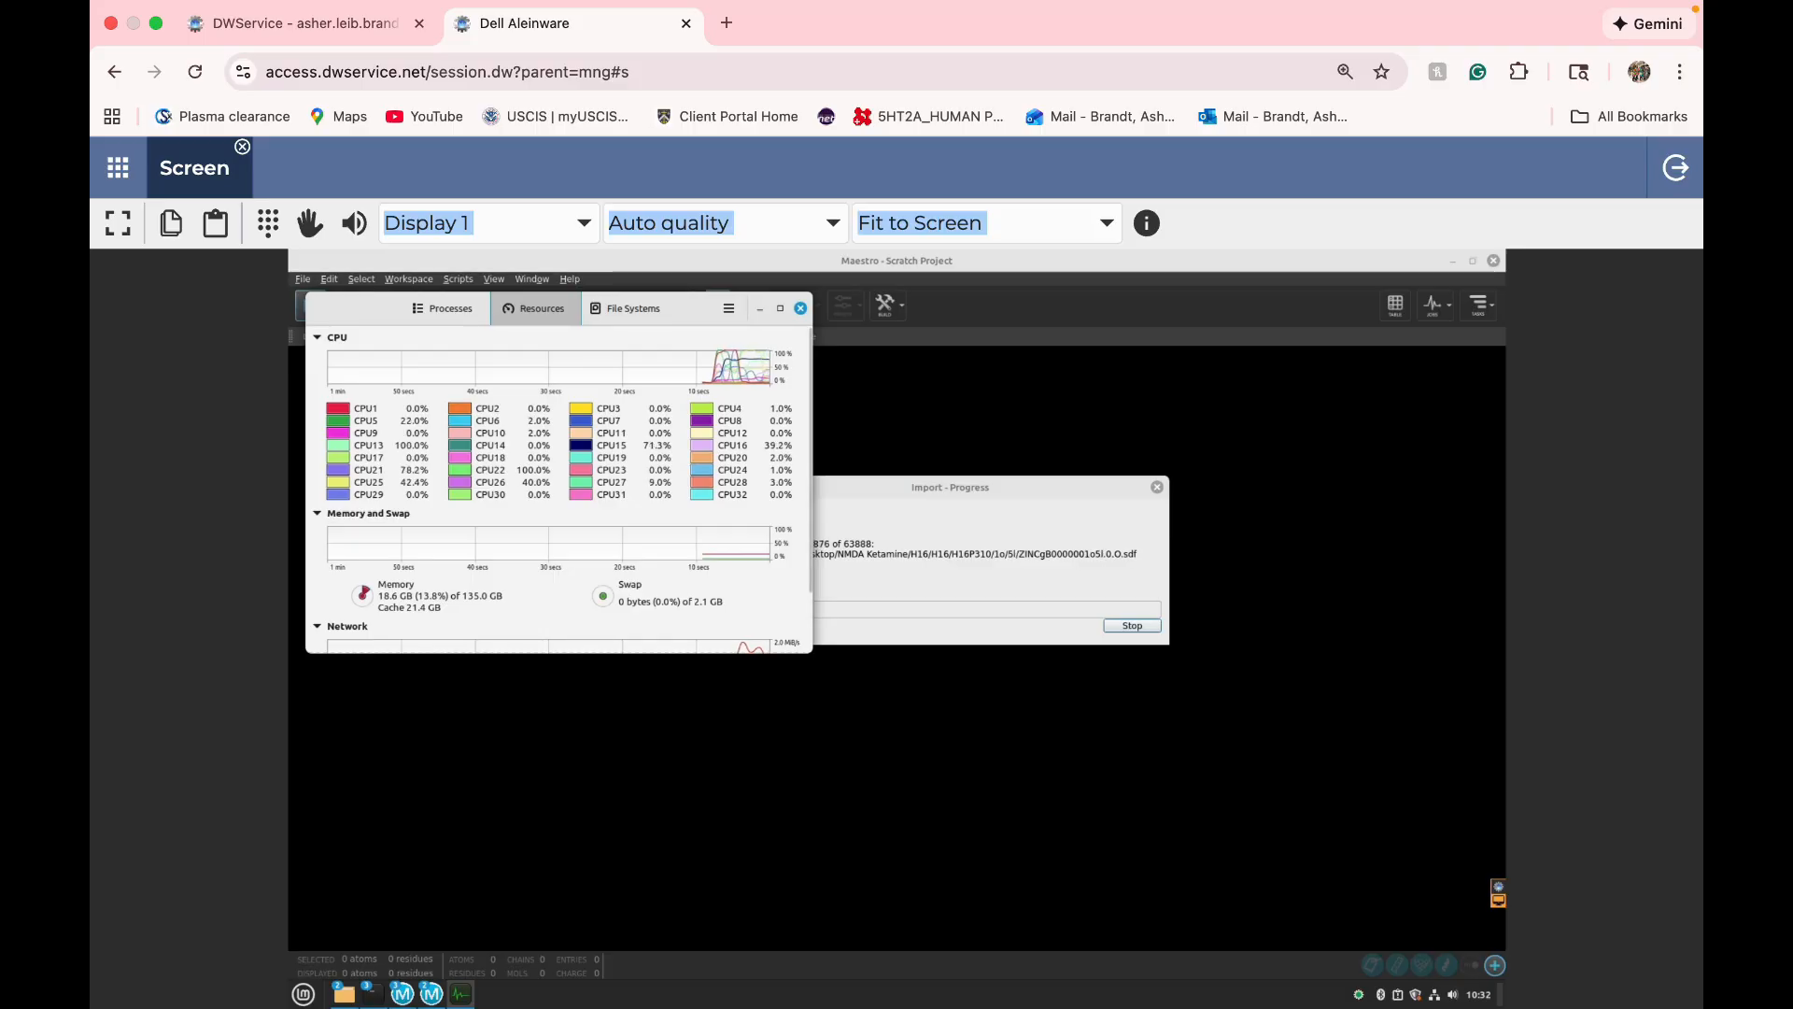
drag(950, 486, 1137, 459)
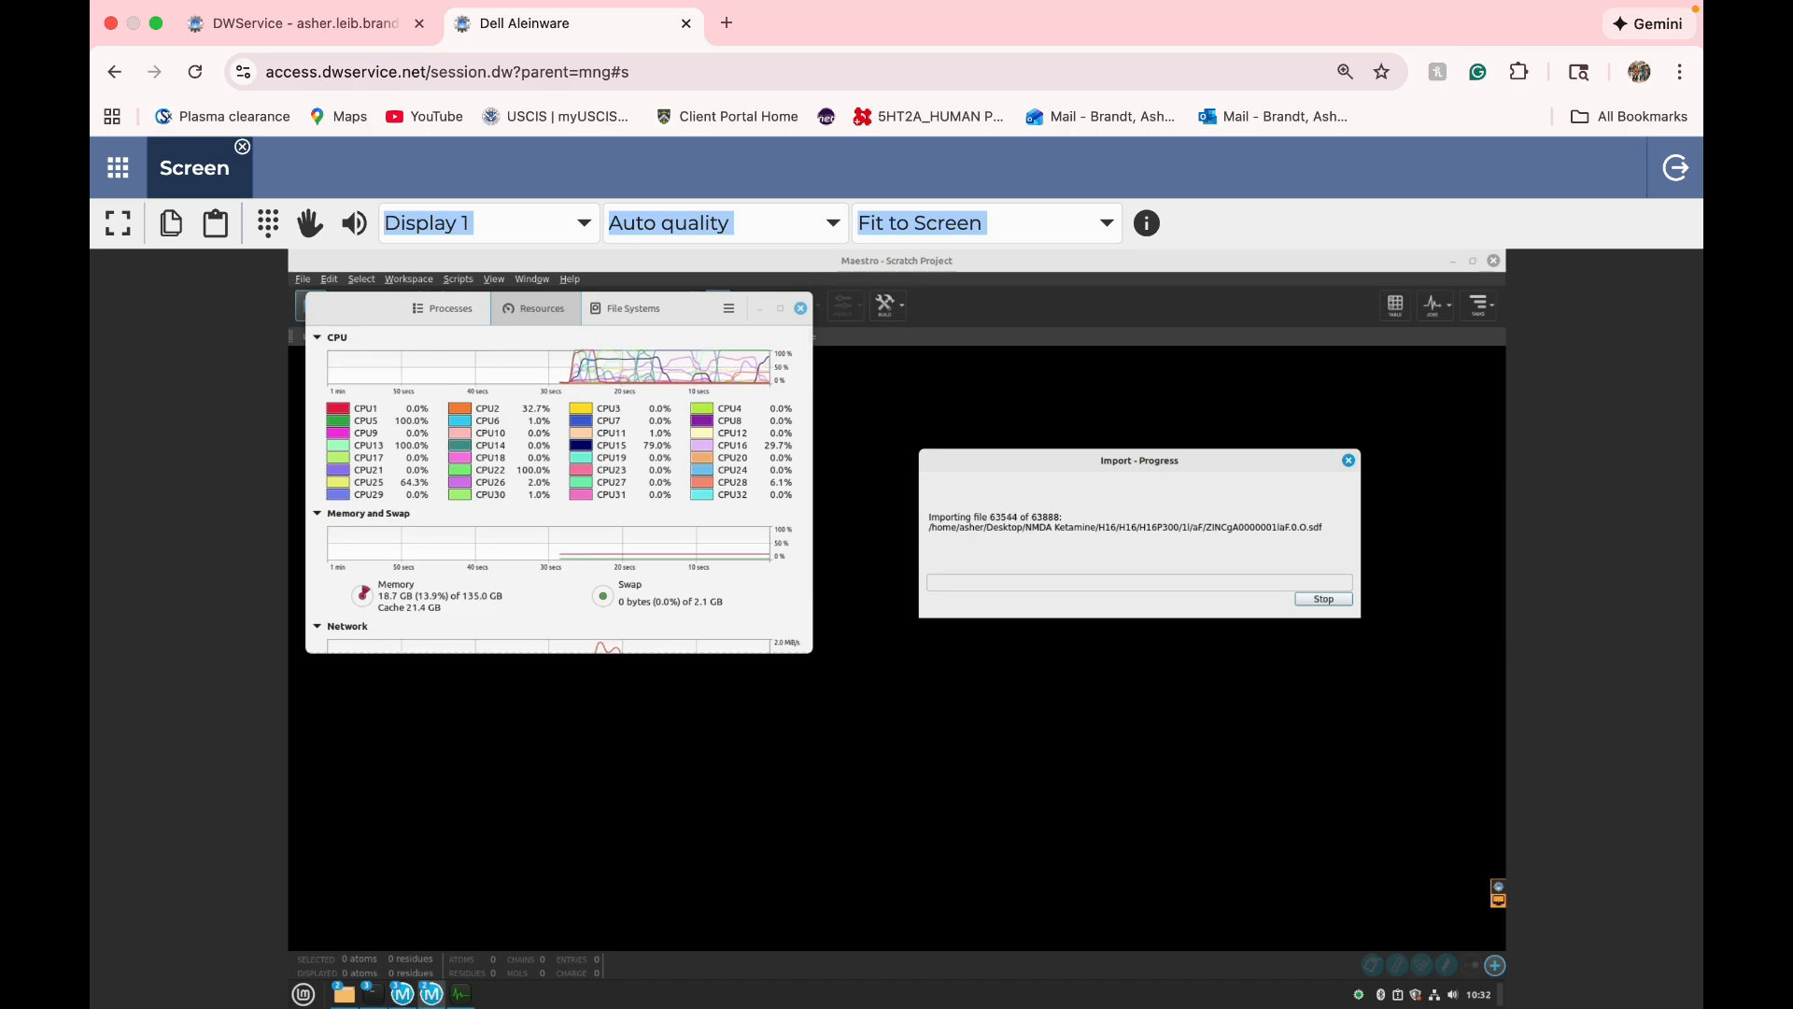
click(800, 308)
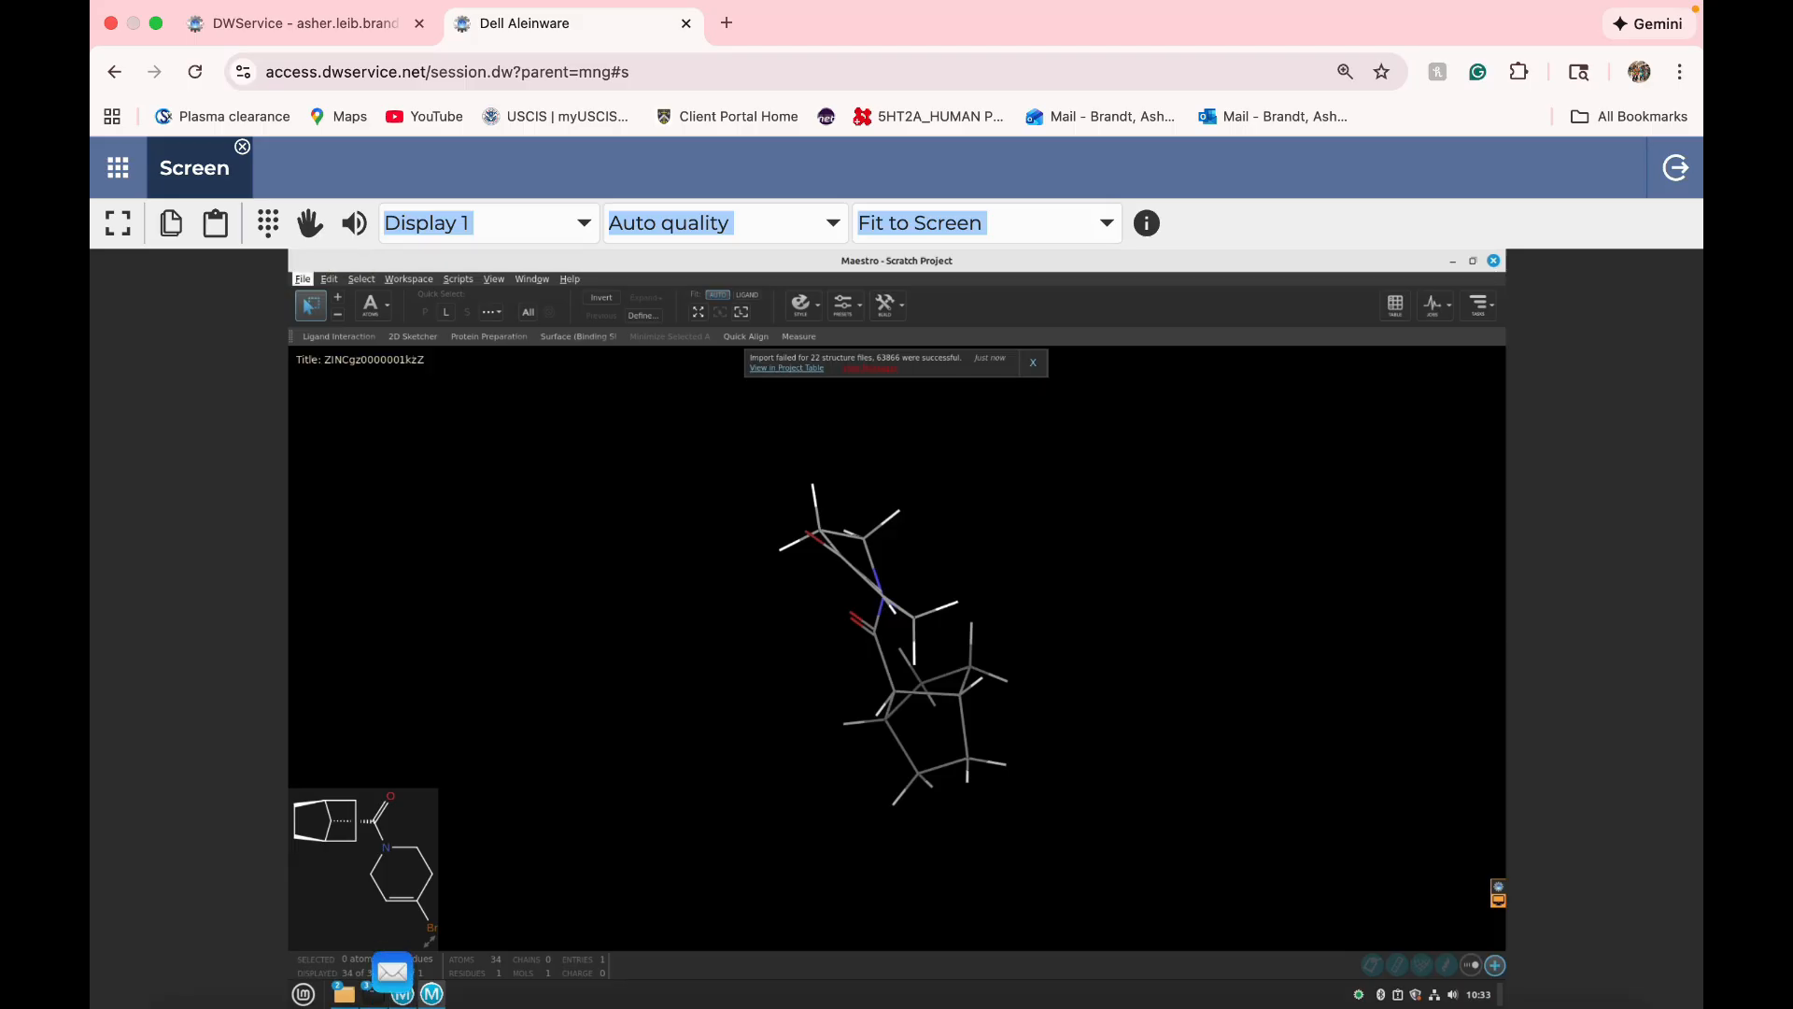
- Save the Maestro project as NMDA_Ketamine_Compounds in the schrodinger2024-1 folder
click(303, 279)
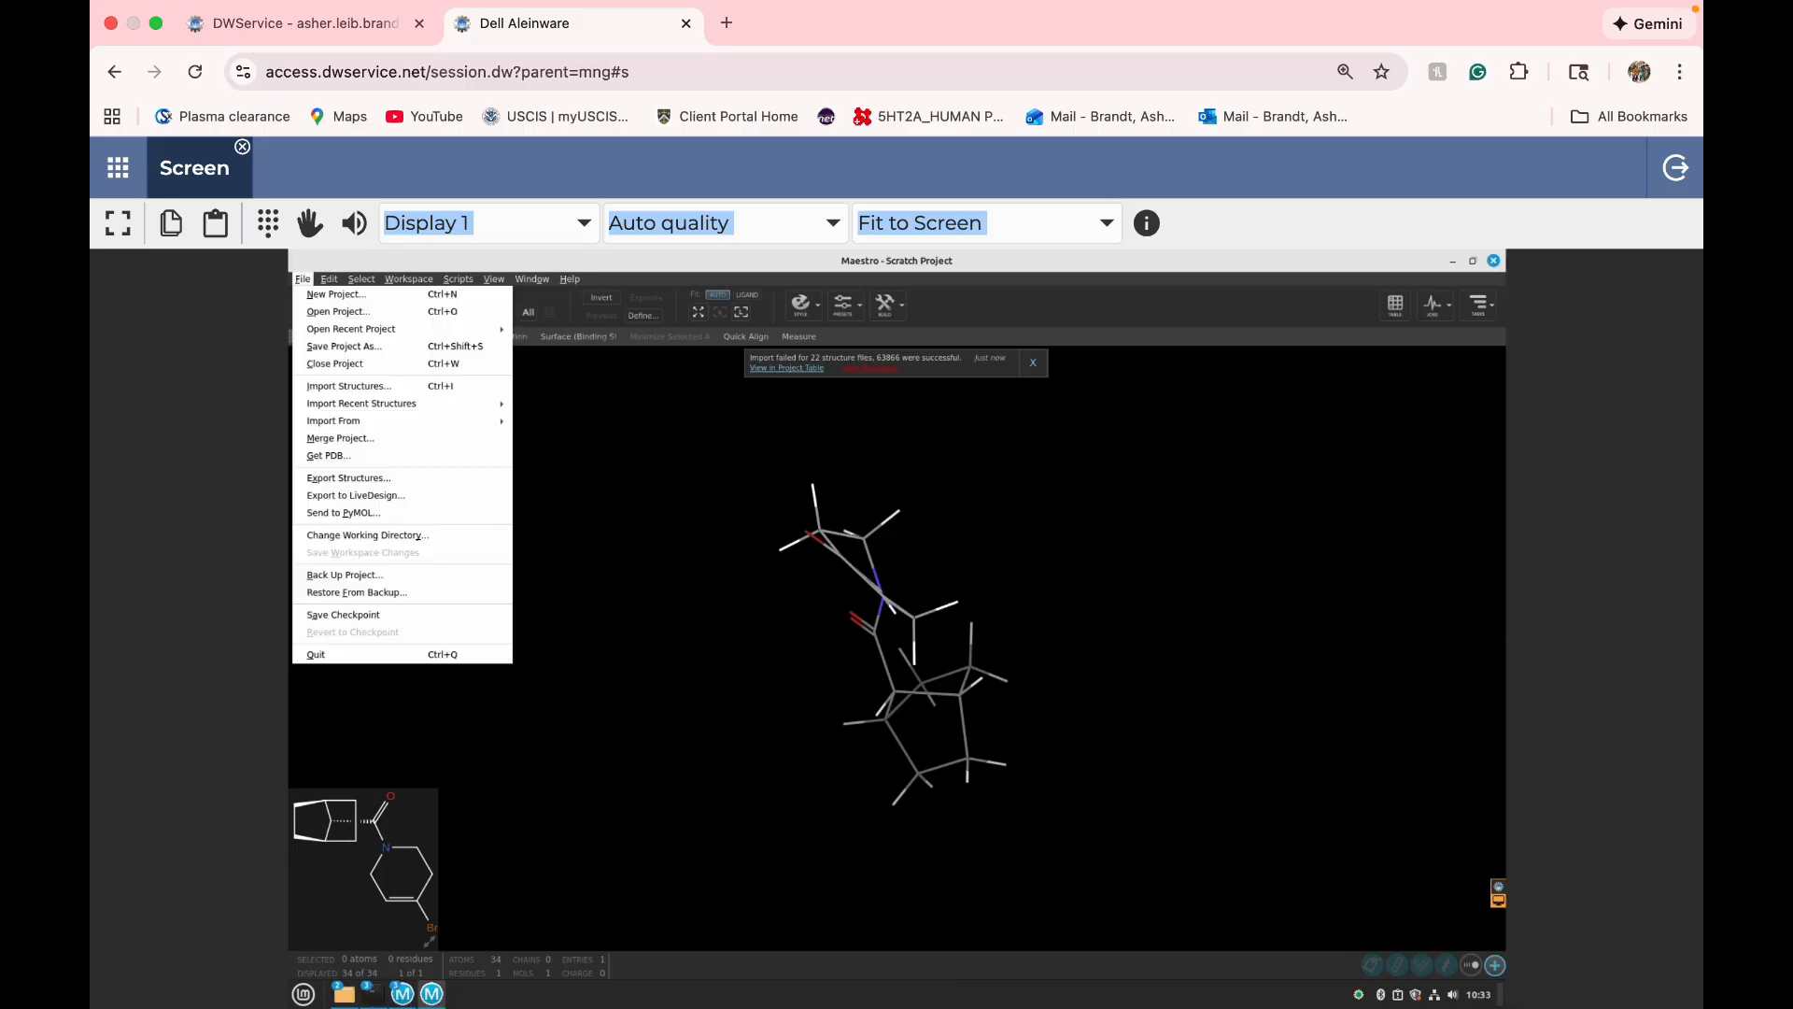
mouse_move(401, 421)
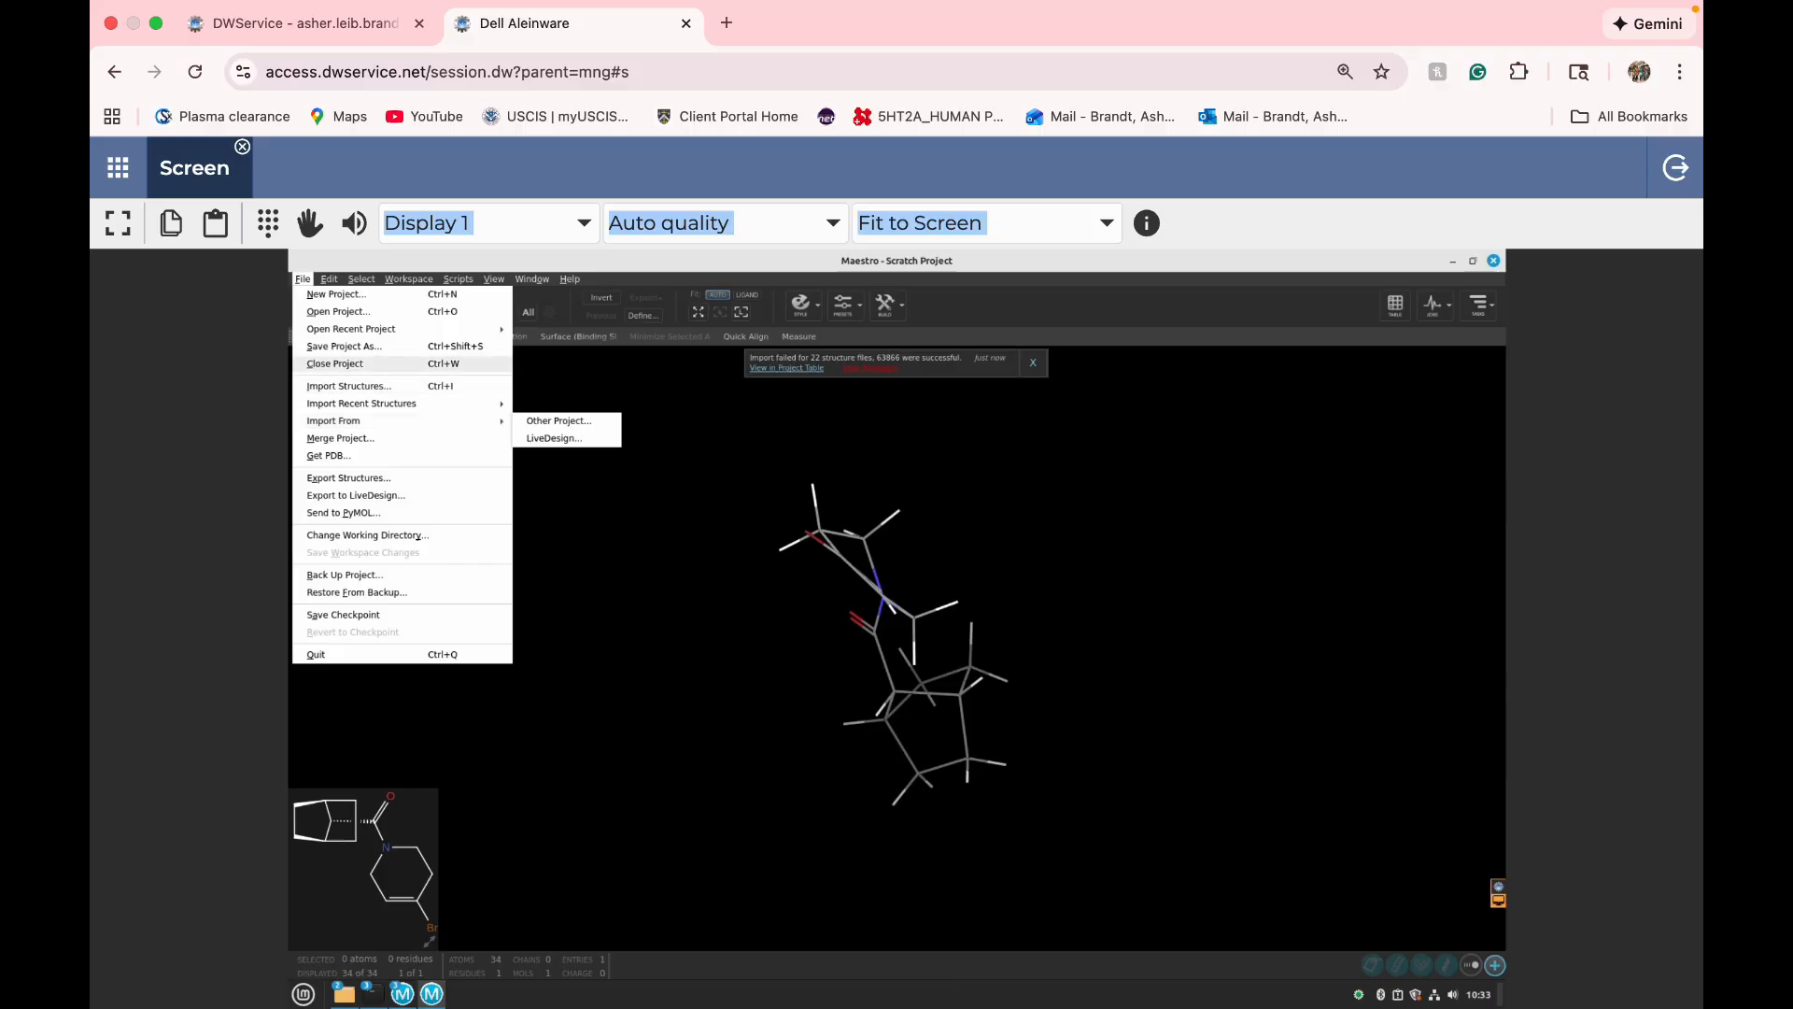
click(344, 345)
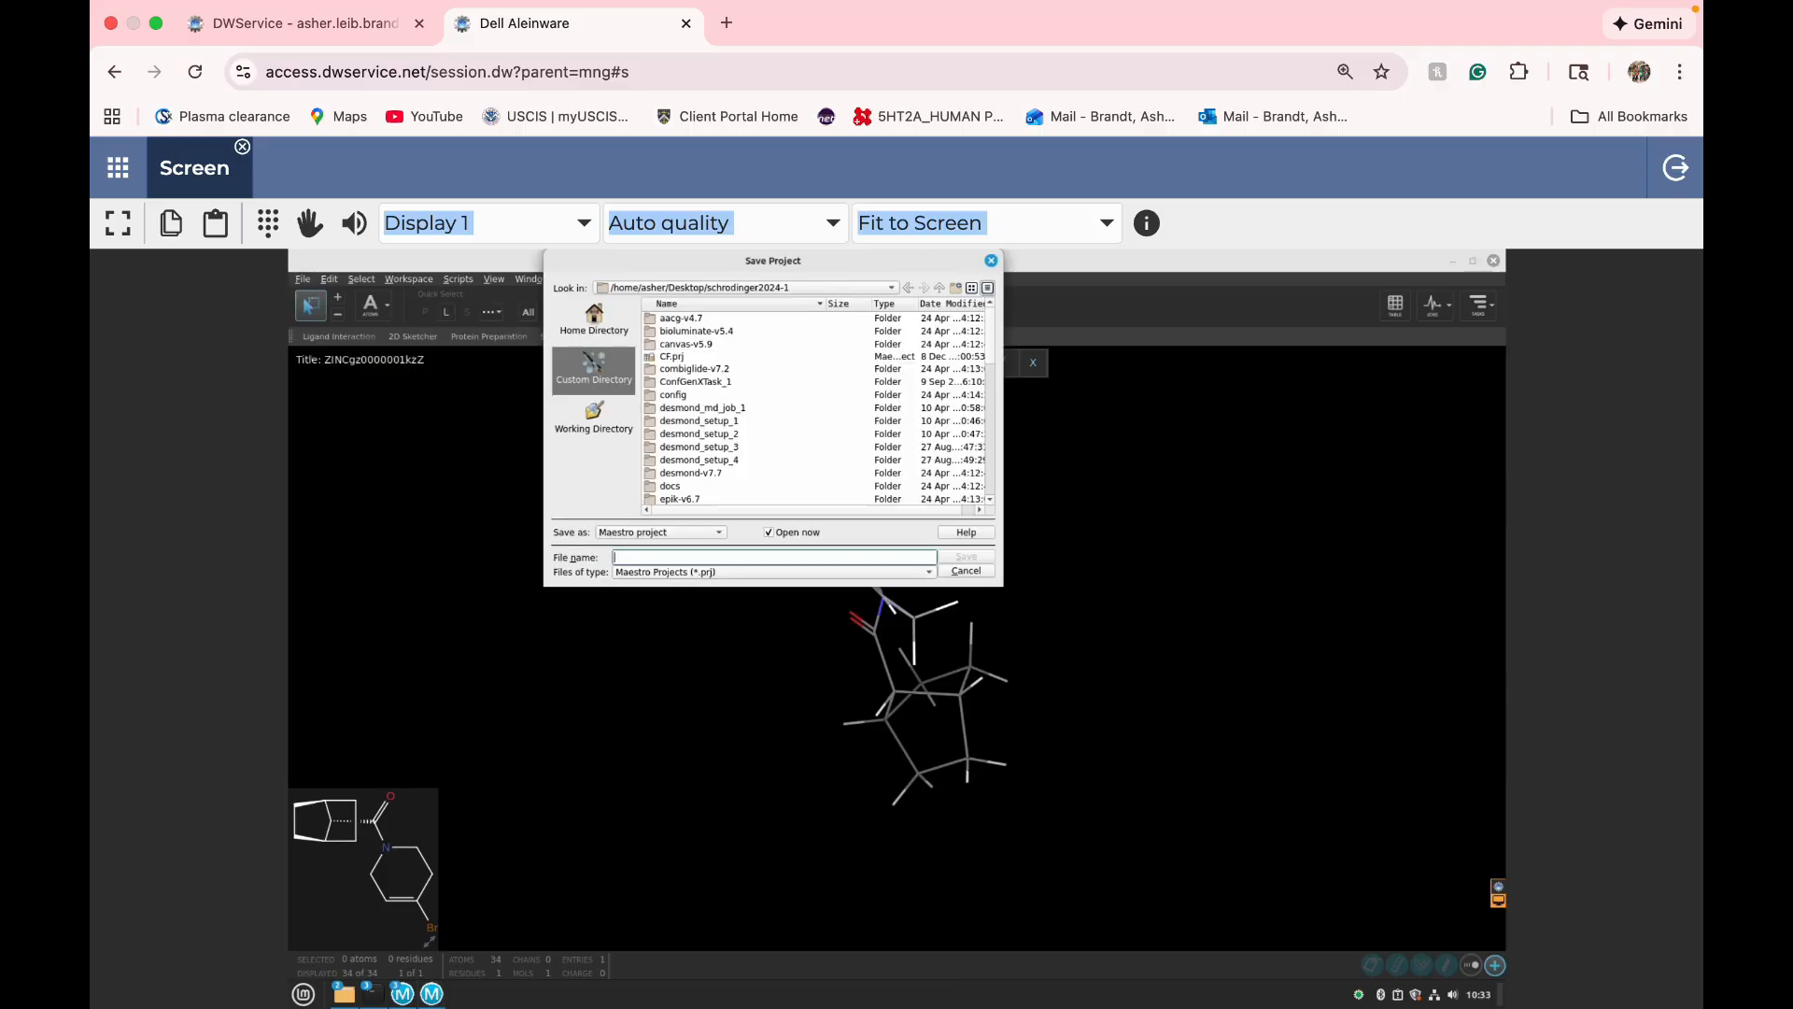
text(NMD)
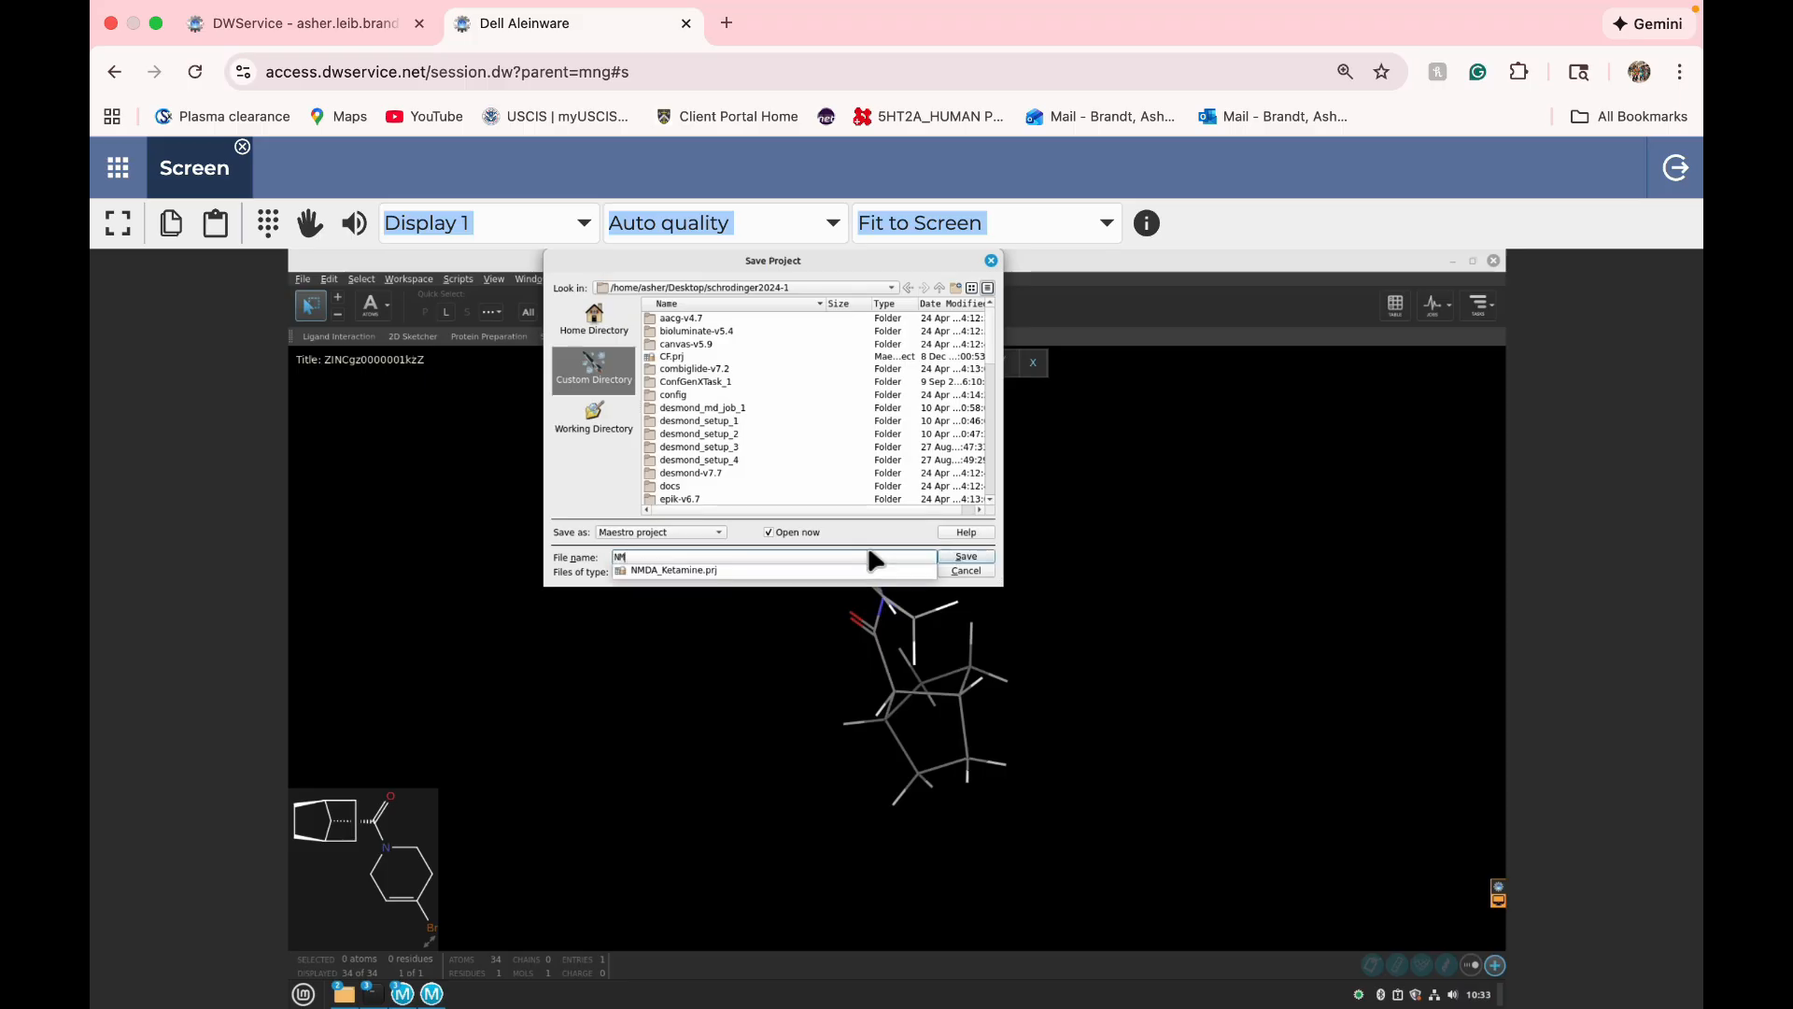
key(BackSpace)
key(BackSpace)
key(BackSpace)
text(NMDA_Ketamine_Compounds)
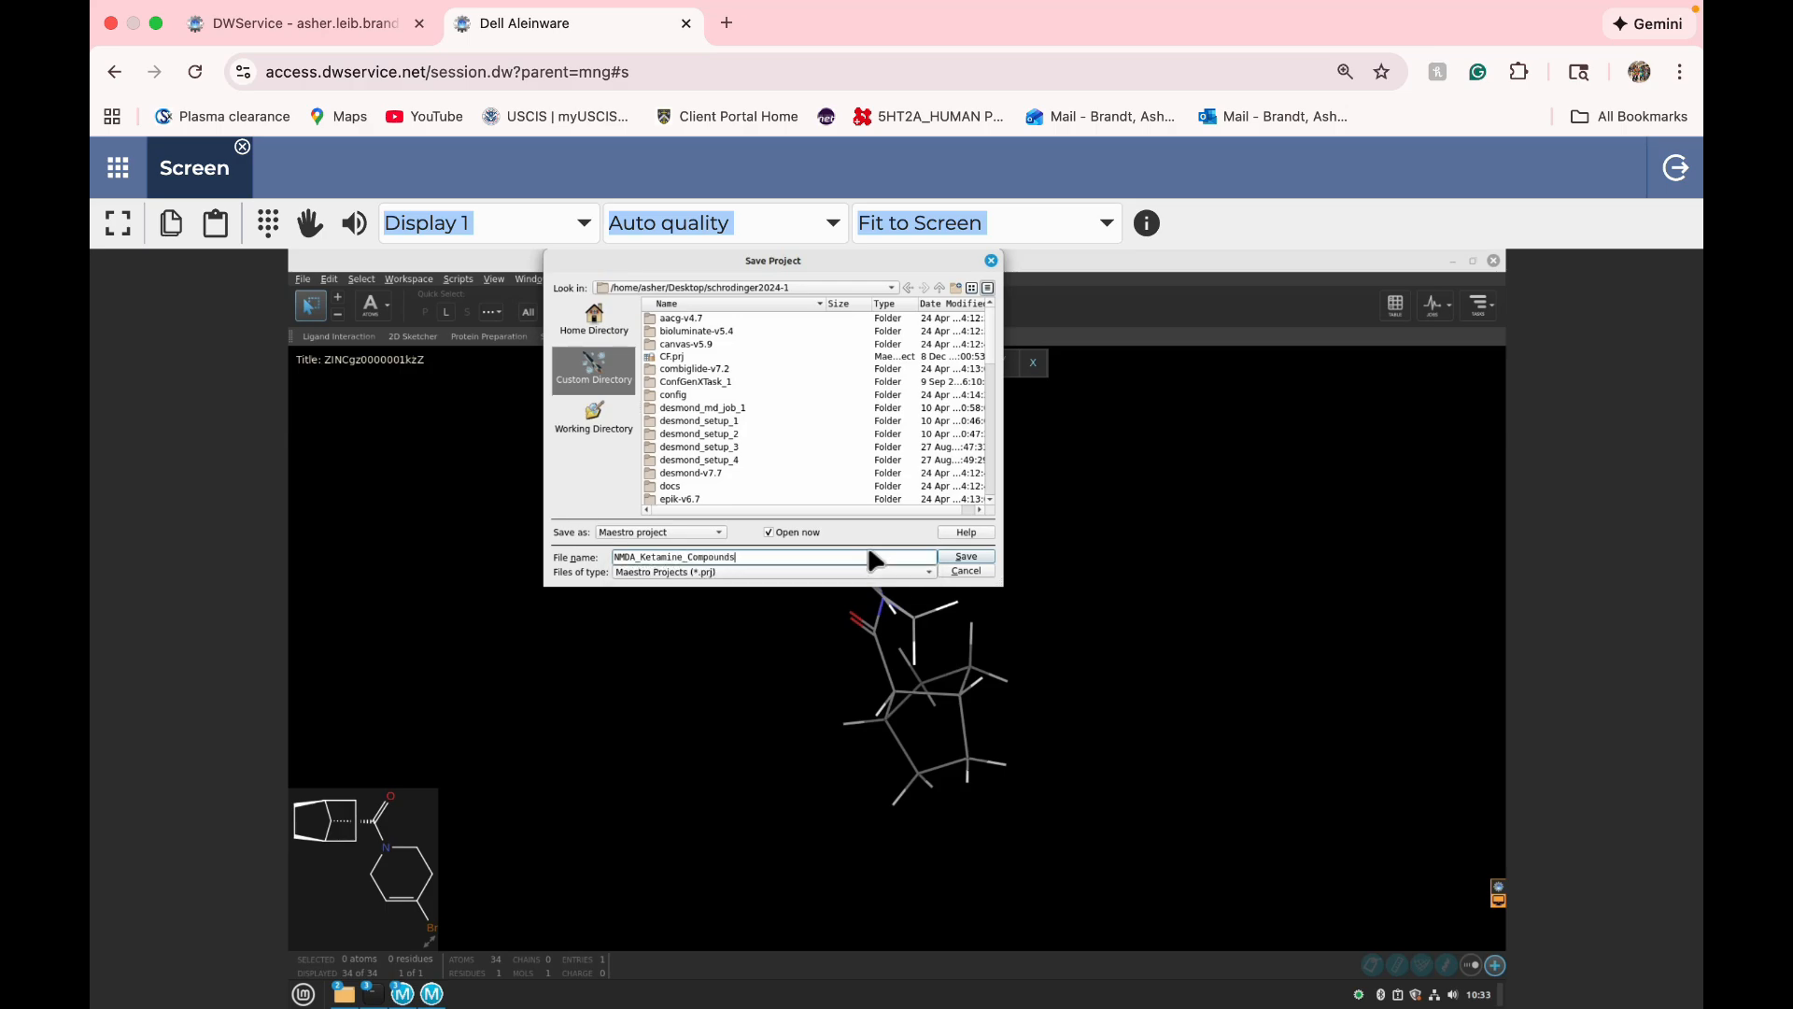
key(Return)
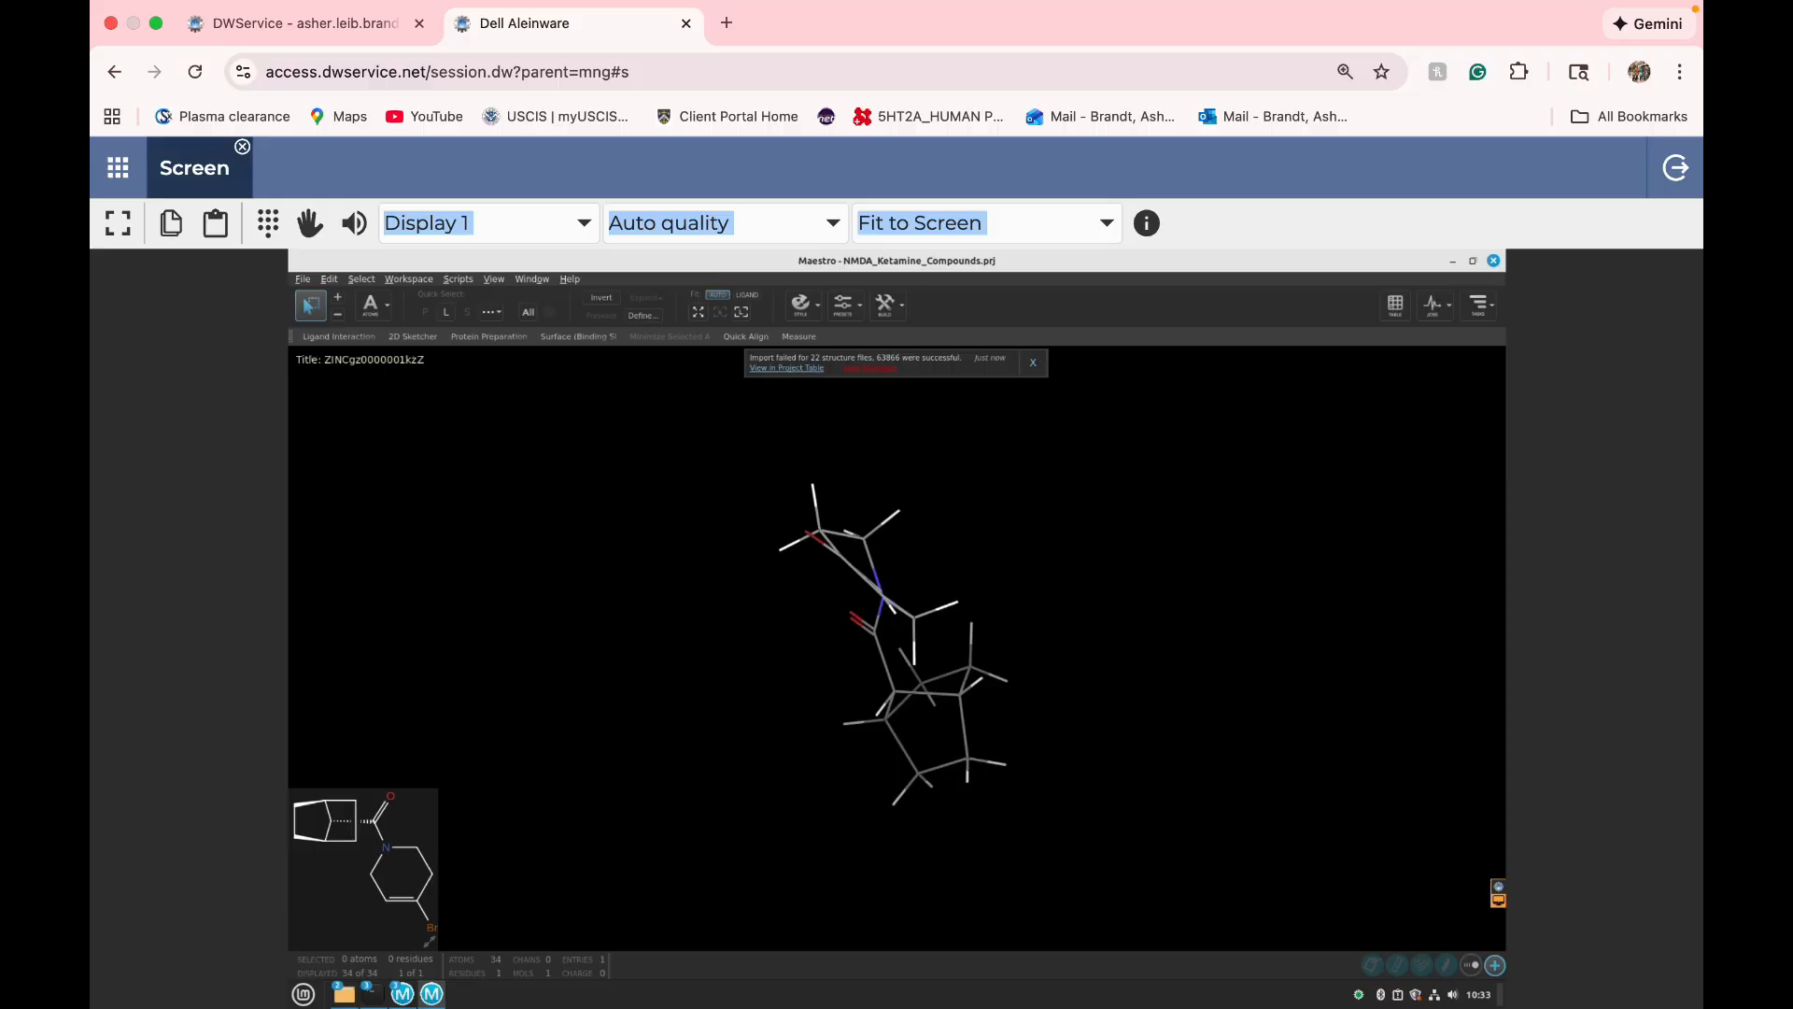
- Quit Maestro and check the machine's CPU and memory usage in System Monitor, closing the monitor when done
click(1493, 261)
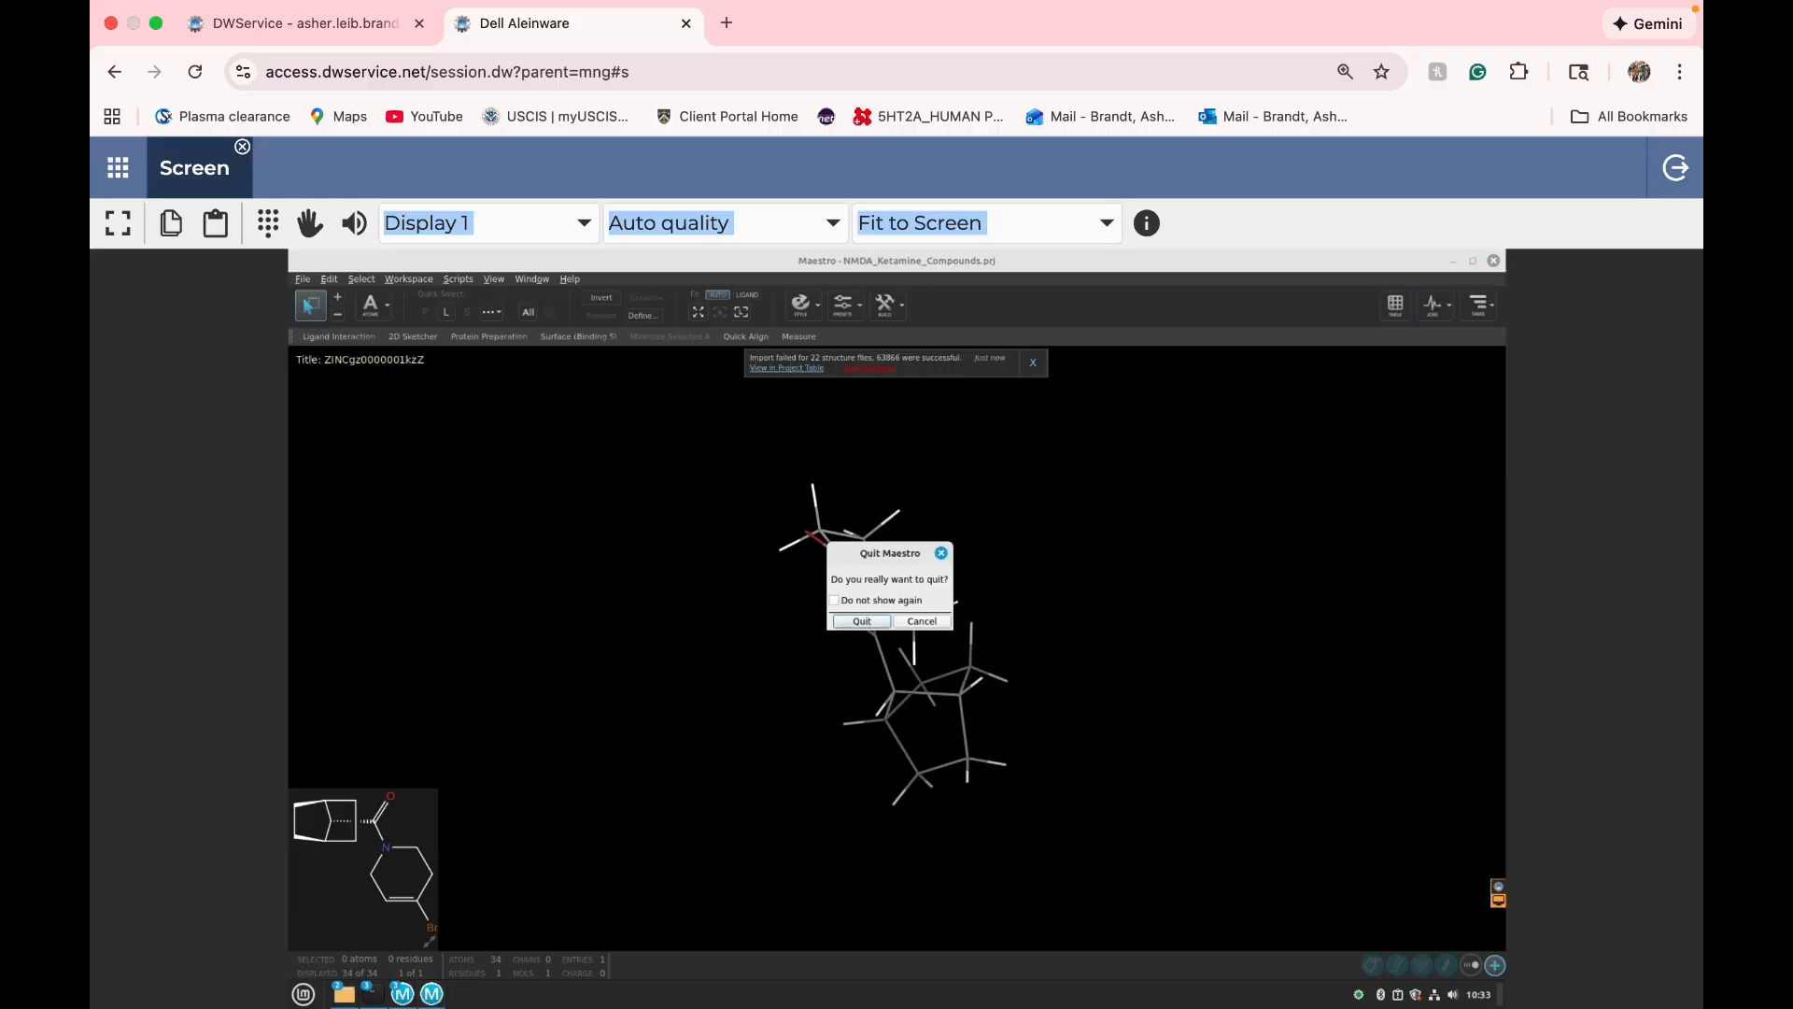
click(862, 621)
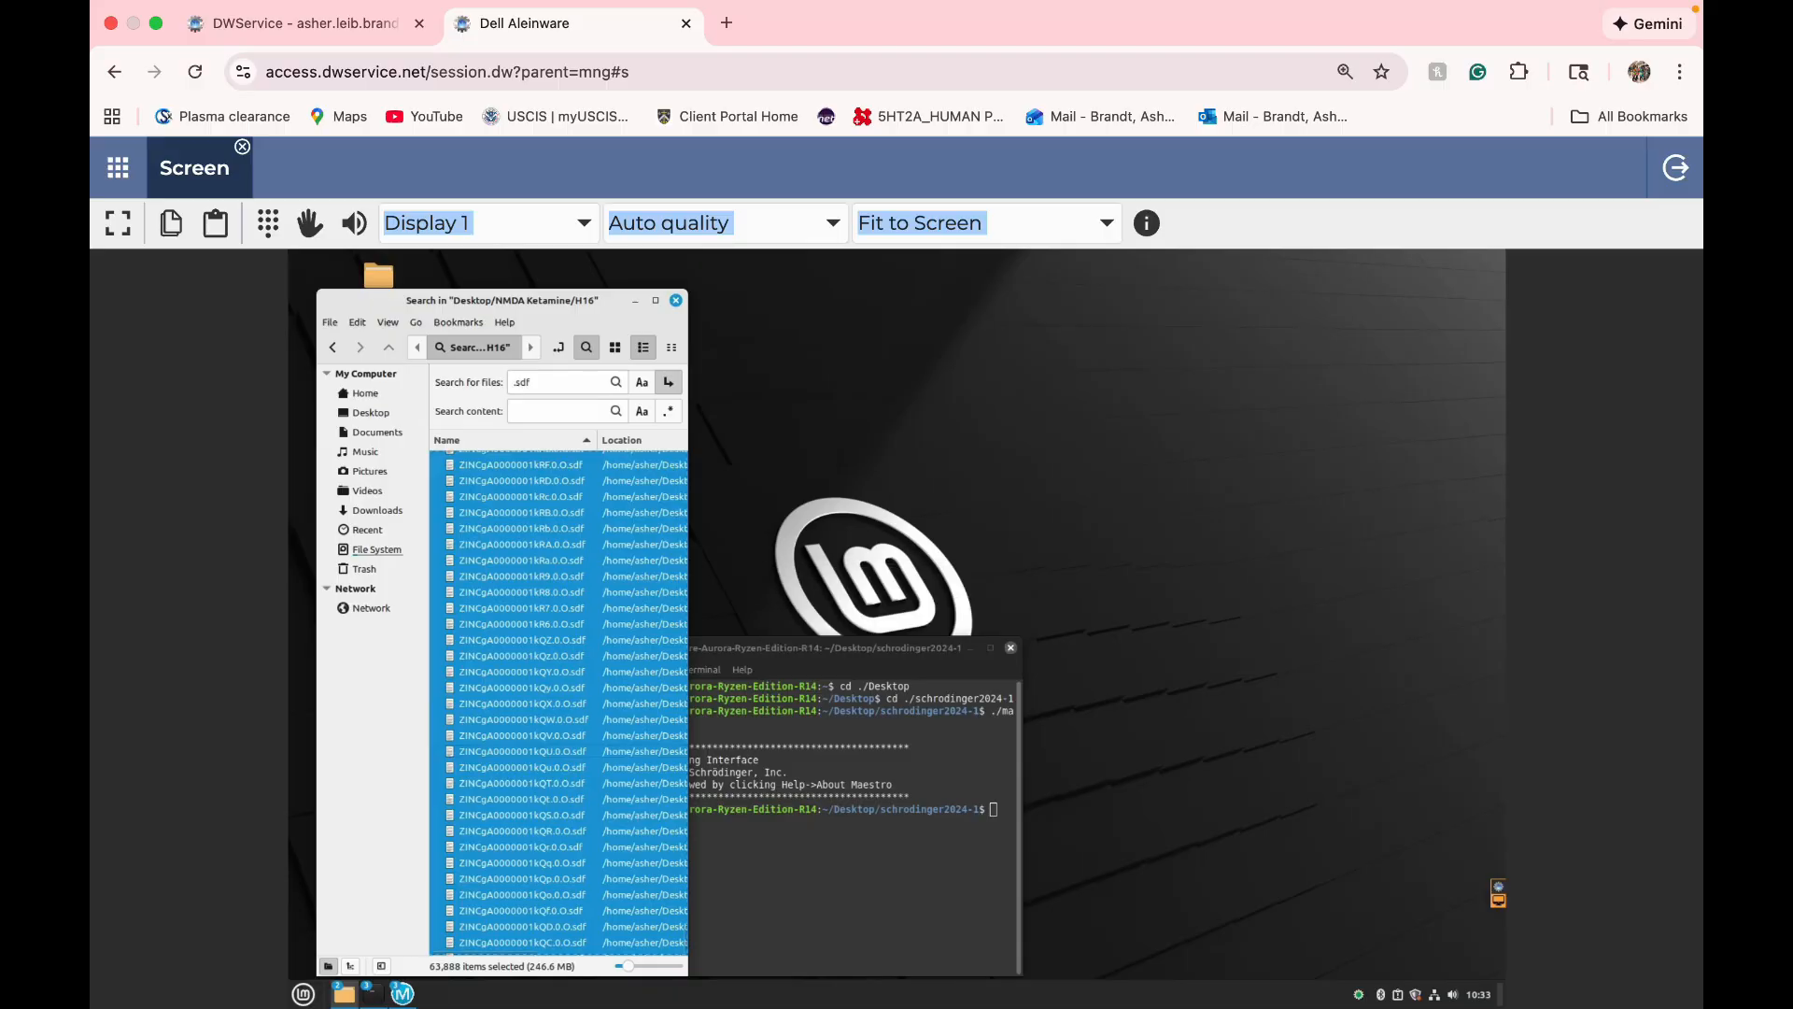
click(303, 994)
text(task)
key(Return)
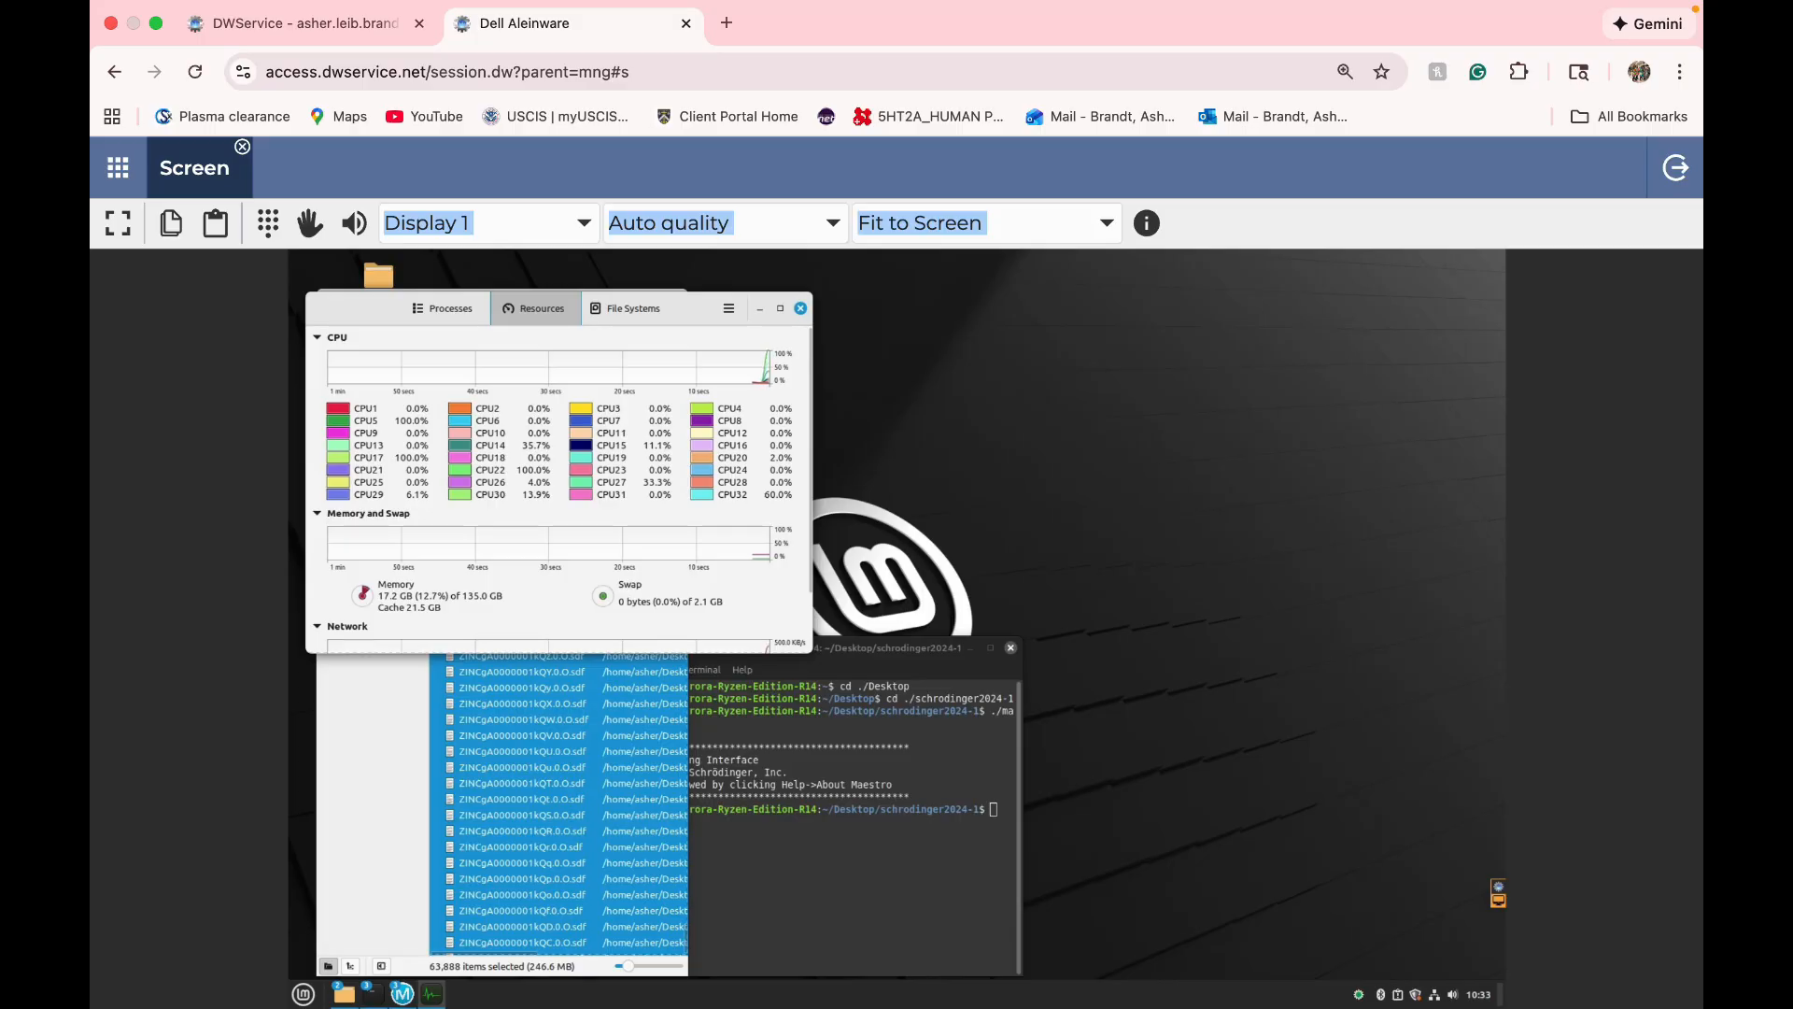
click(801, 308)
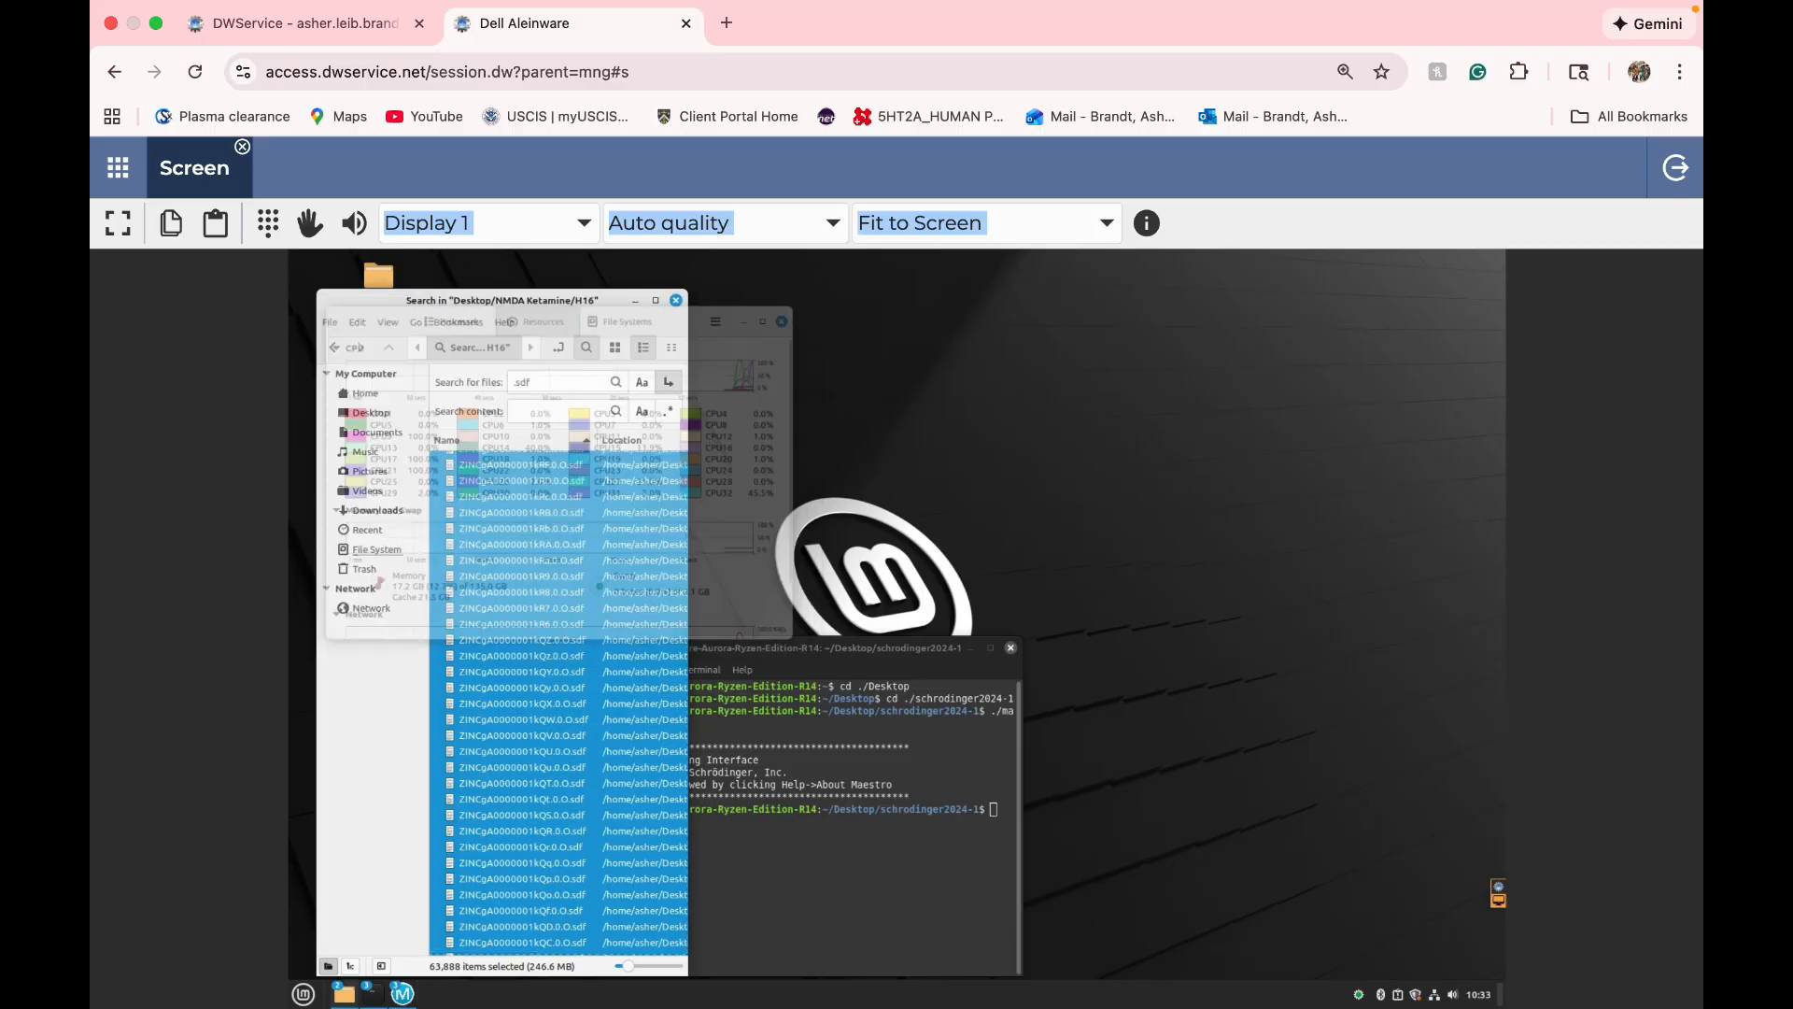
- Relaunch Maestro from the schrodinger2024-1 terminal session with ./maestro
text(./)
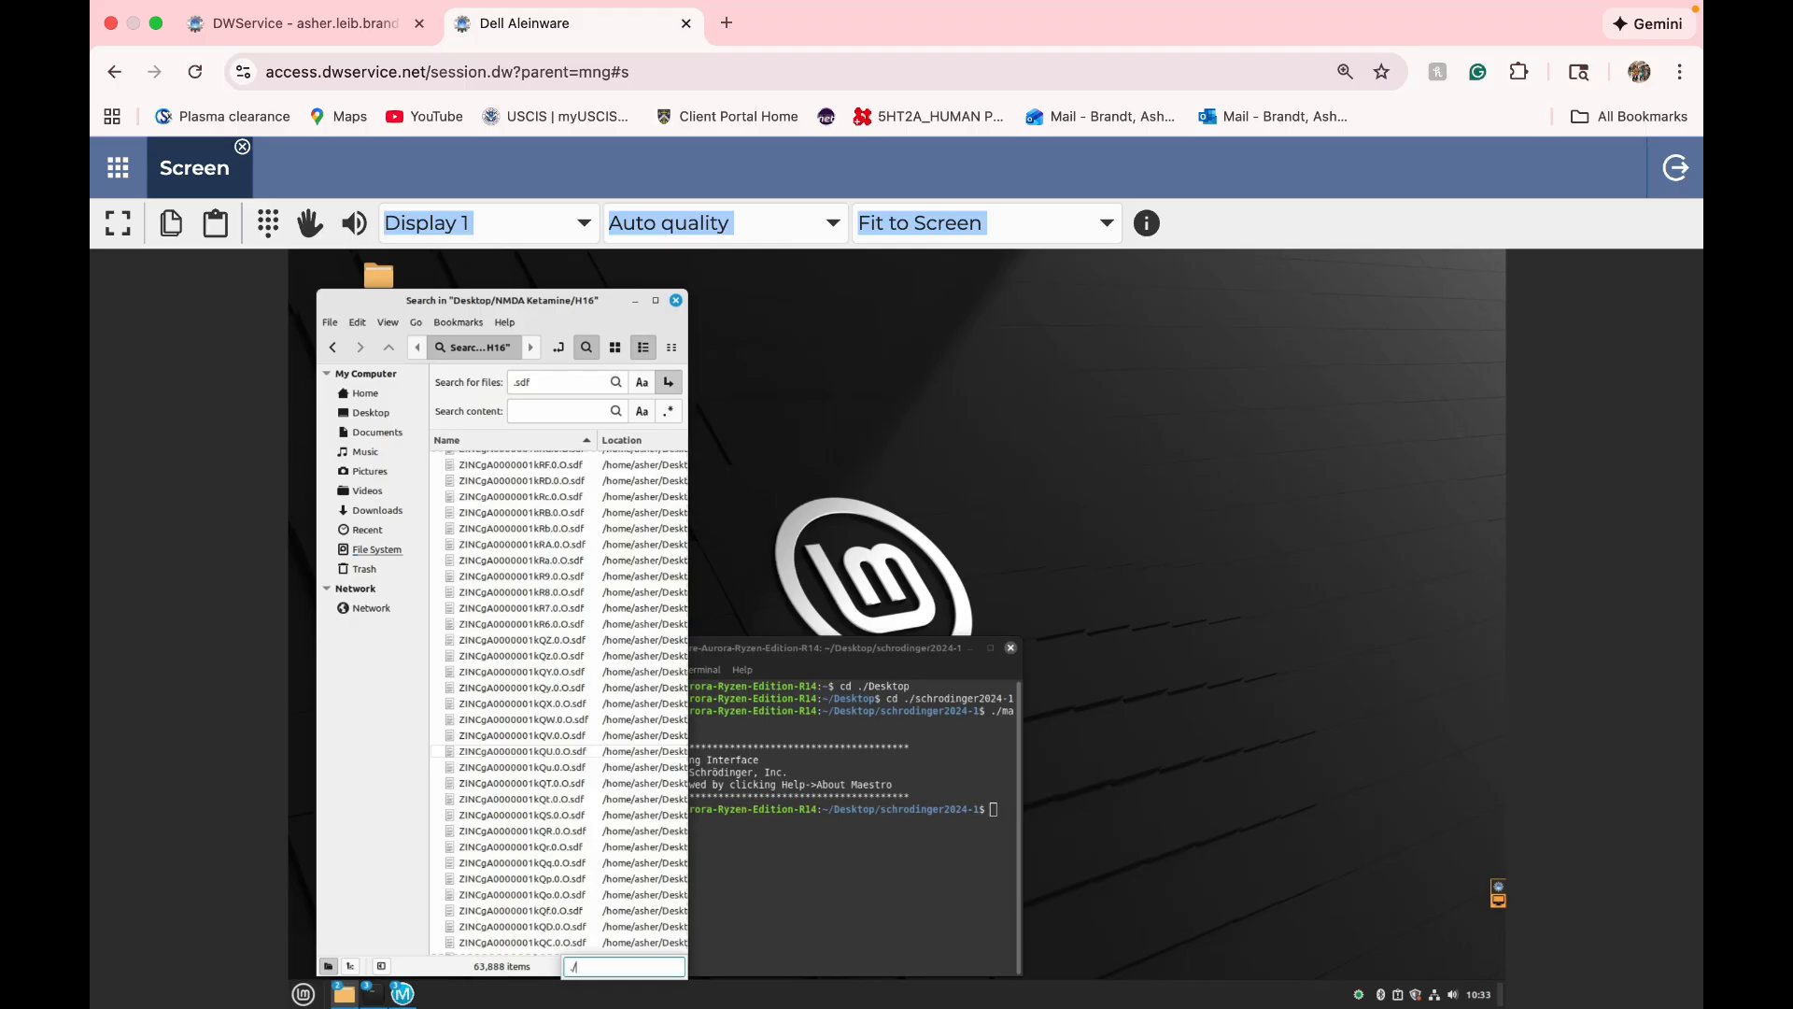
click(993, 809)
text(./maes)
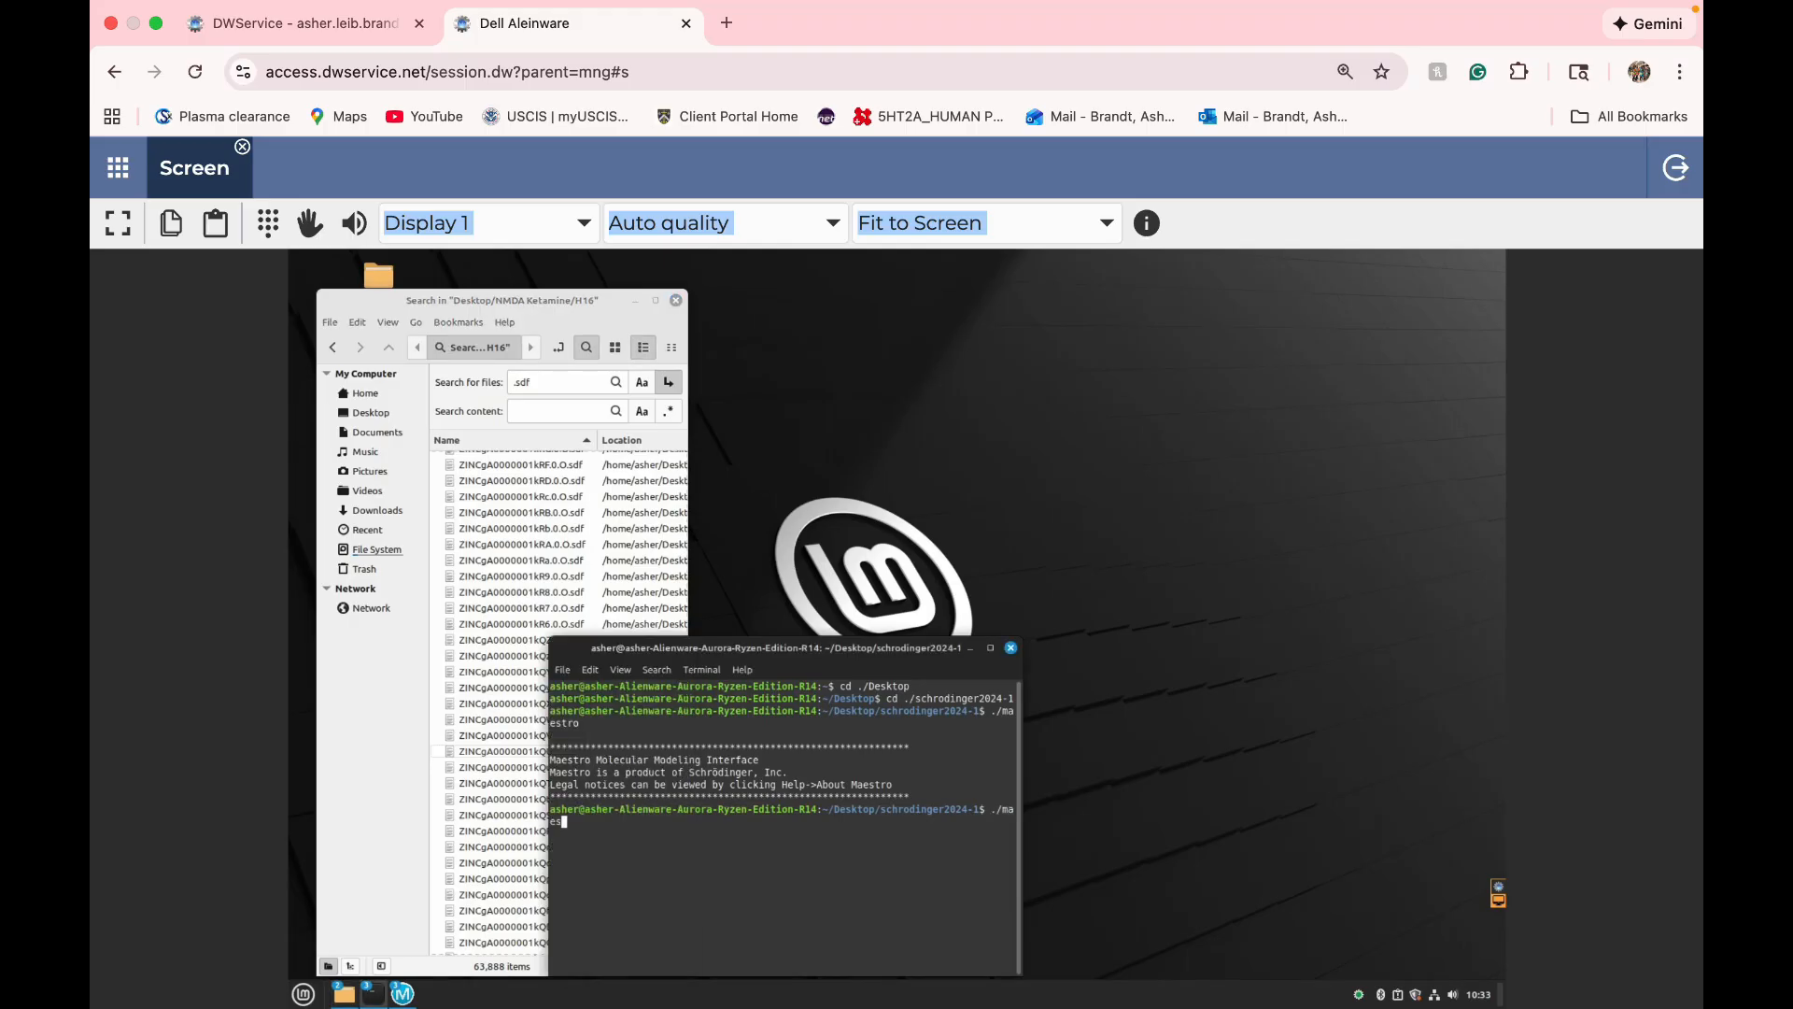
text(tro)
key(Return)
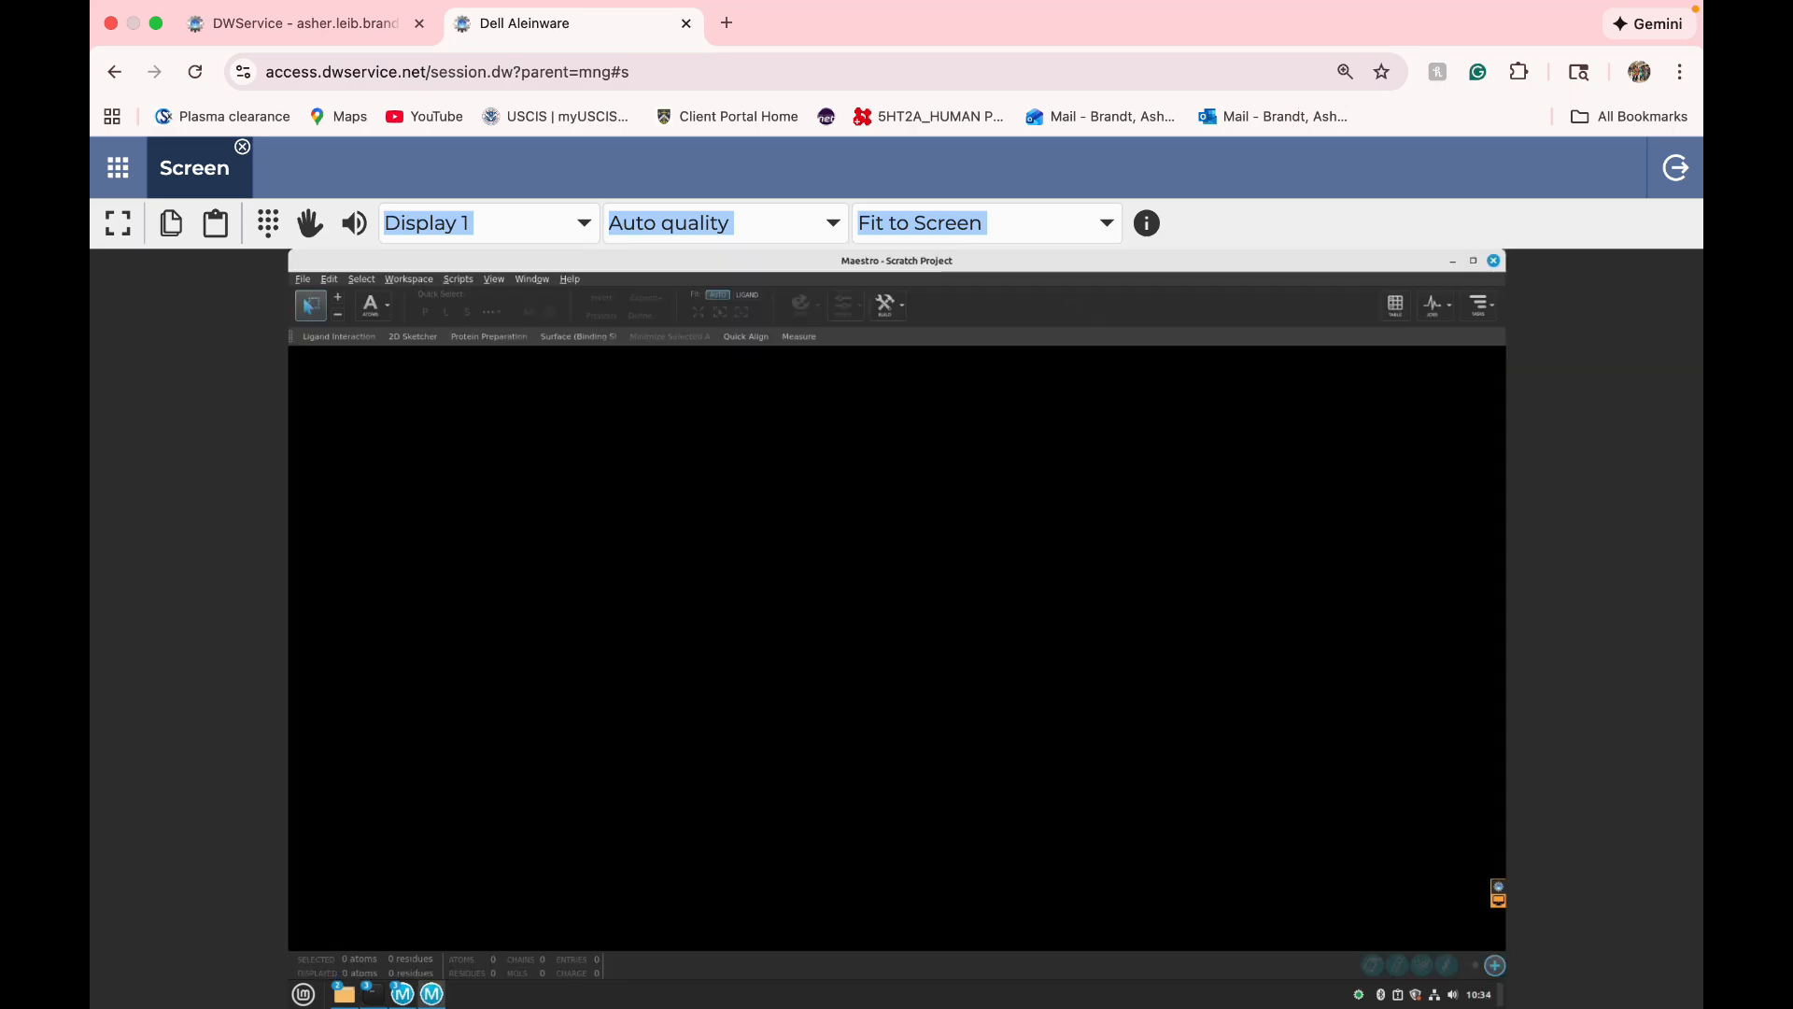
- Check the scratch project's table, close it and reopen the recent project NMDA_Ketamine_Compounds.prj
click(1396, 304)
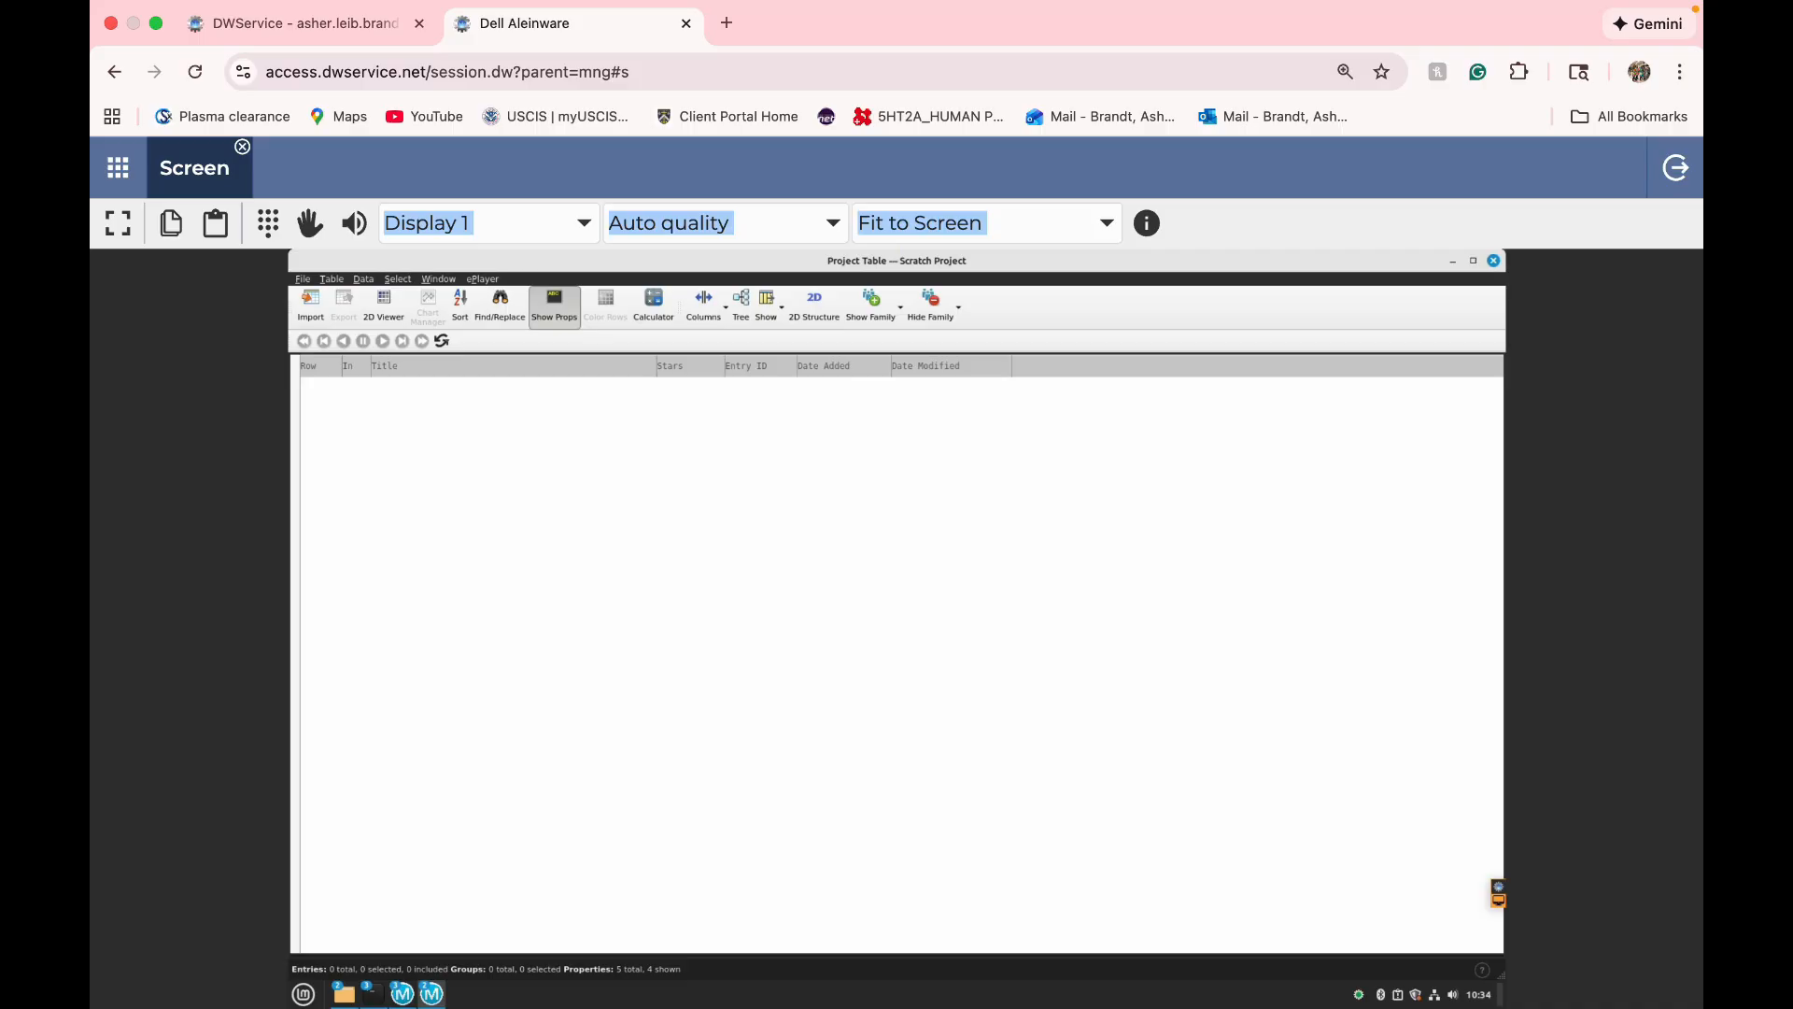
click(1493, 260)
click(303, 278)
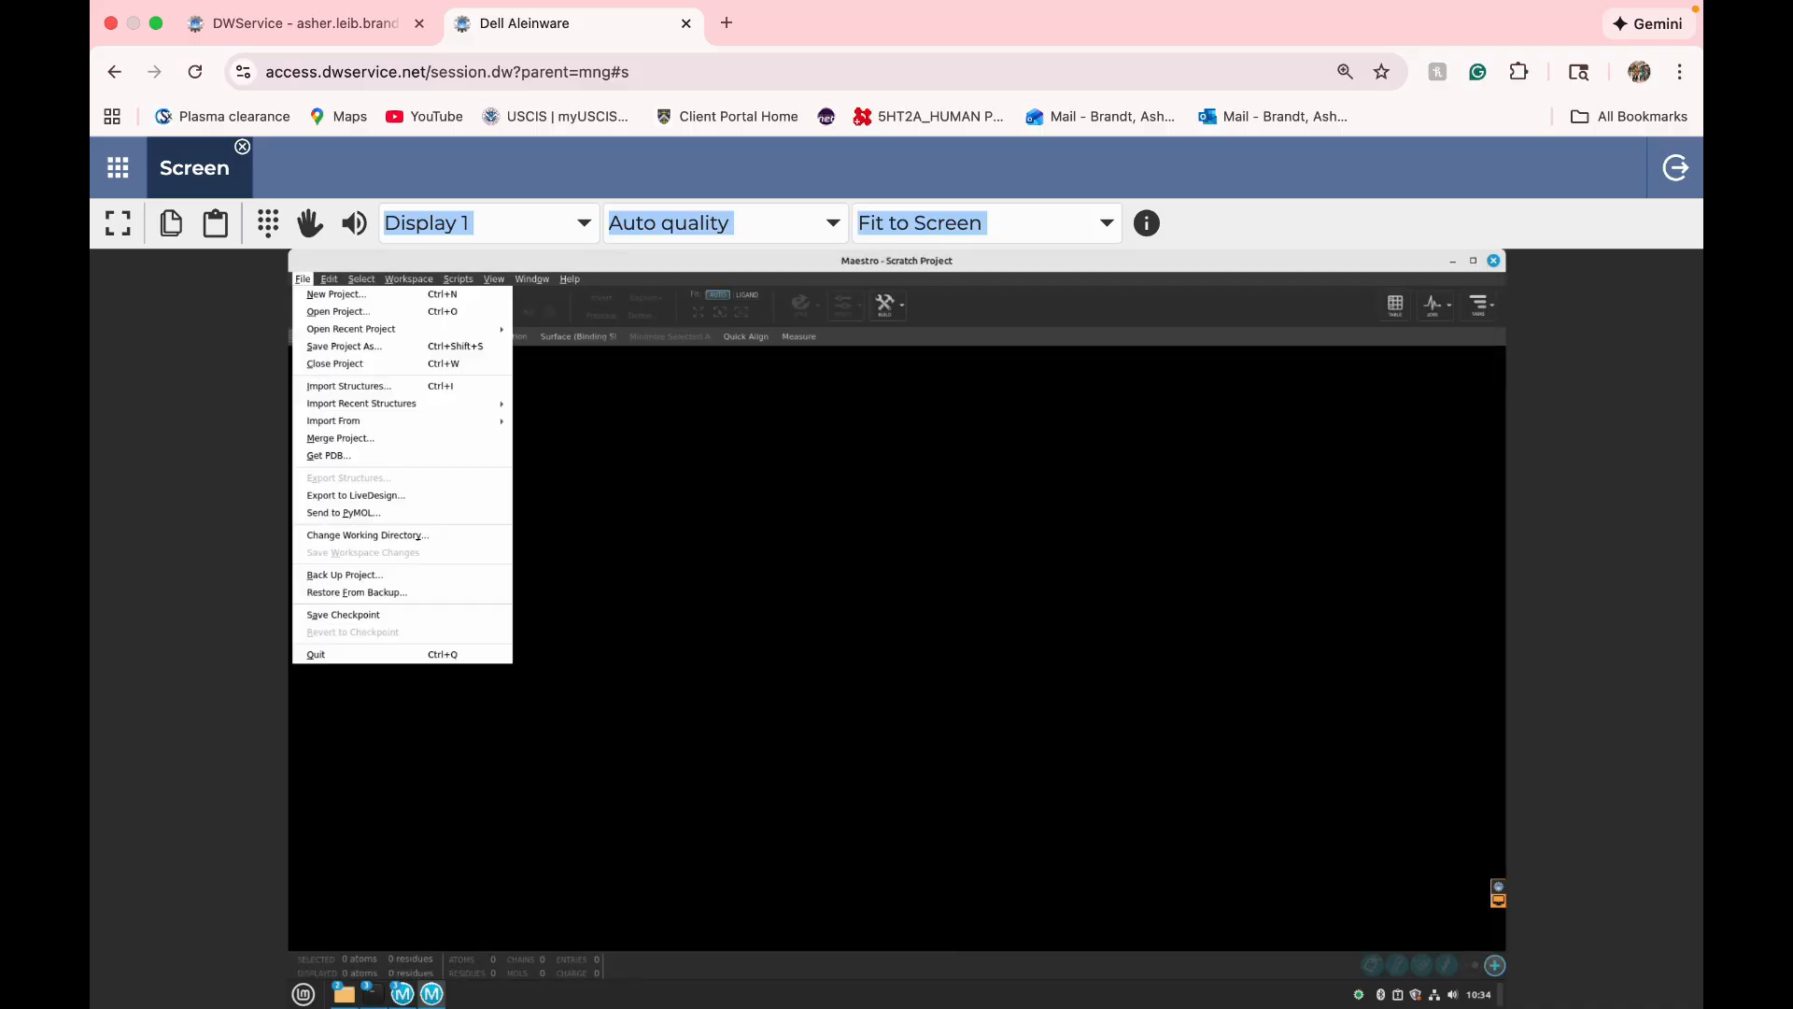
mouse_move(373, 329)
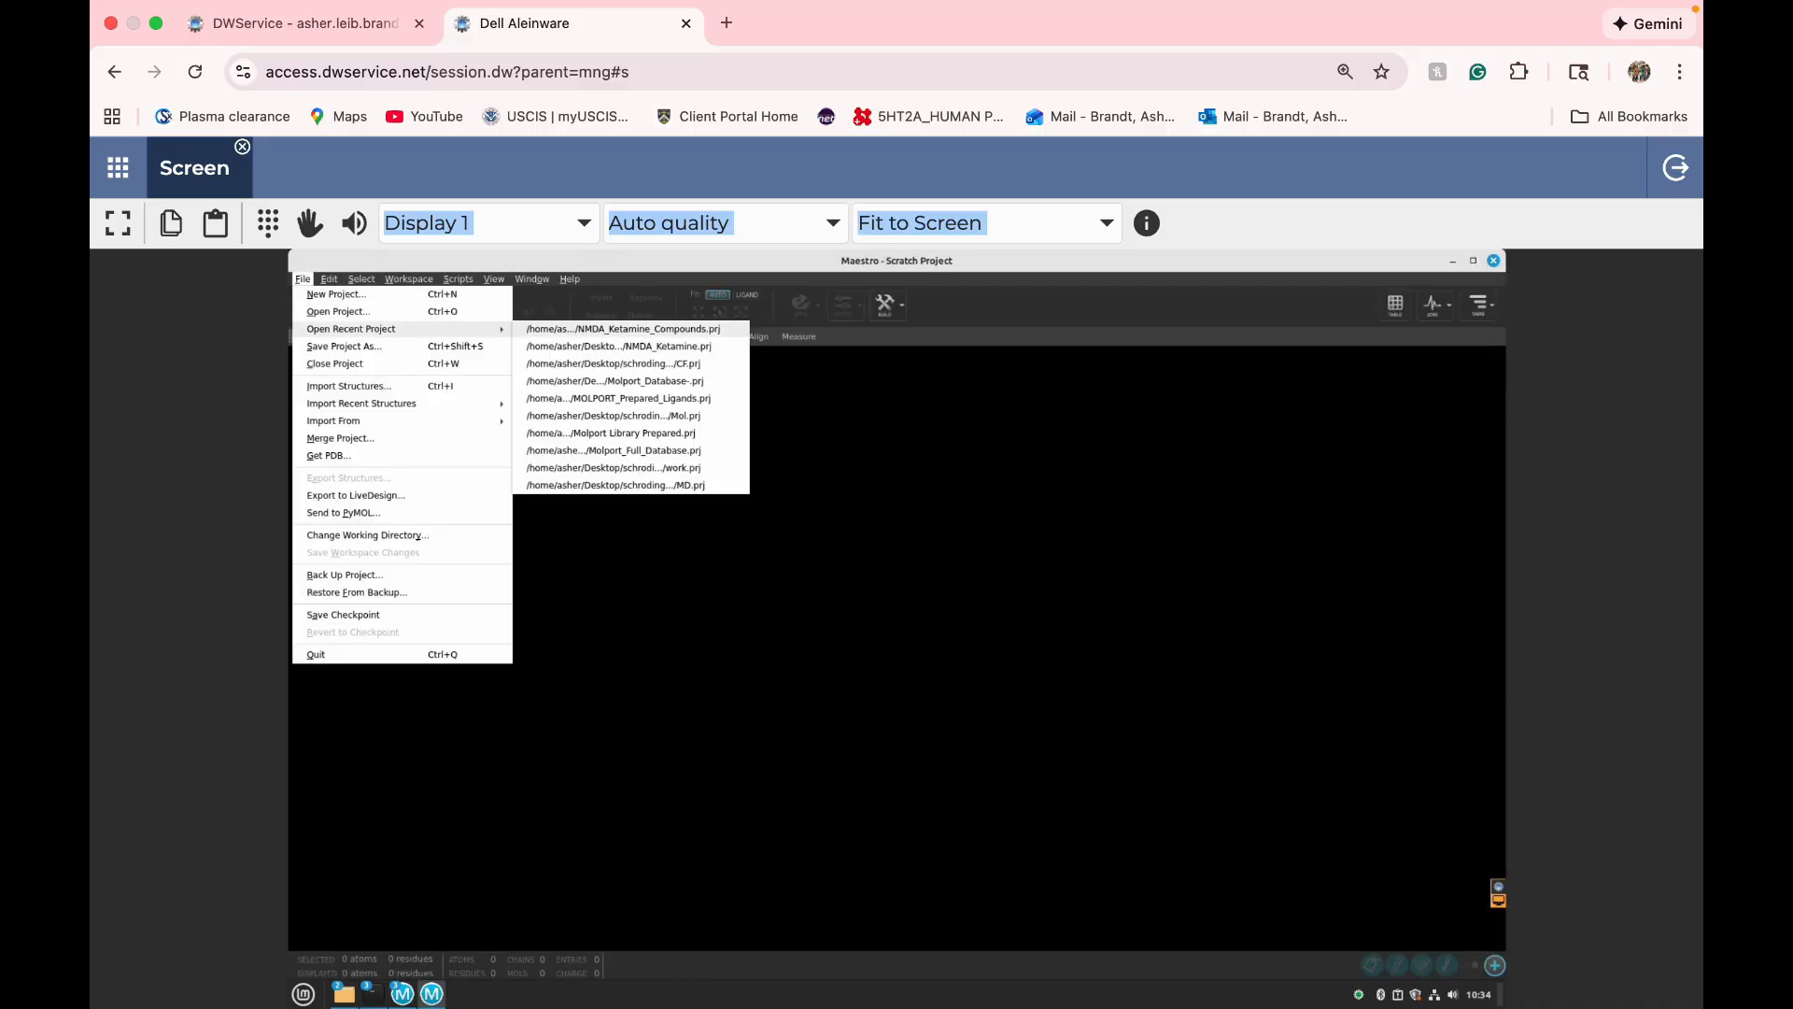
click(623, 329)
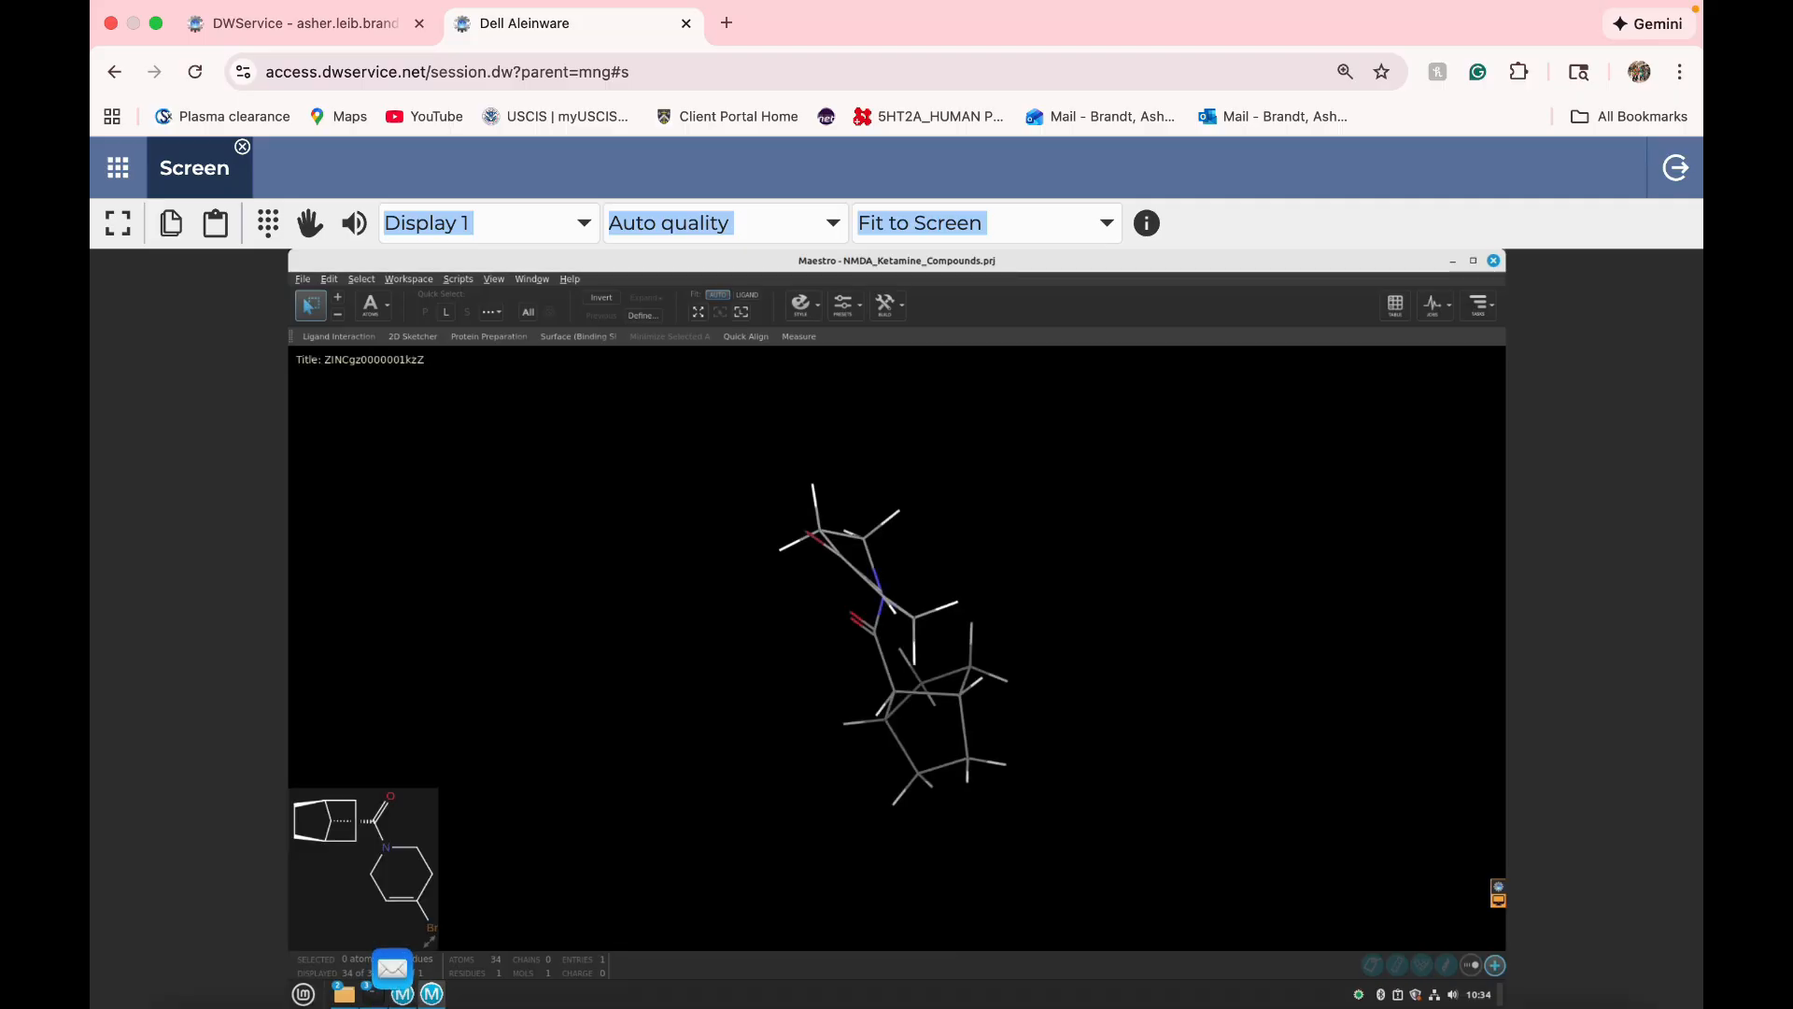
- Group all selected entries in the project table at top level under the title Ketamine_Batch_1
click(1396, 305)
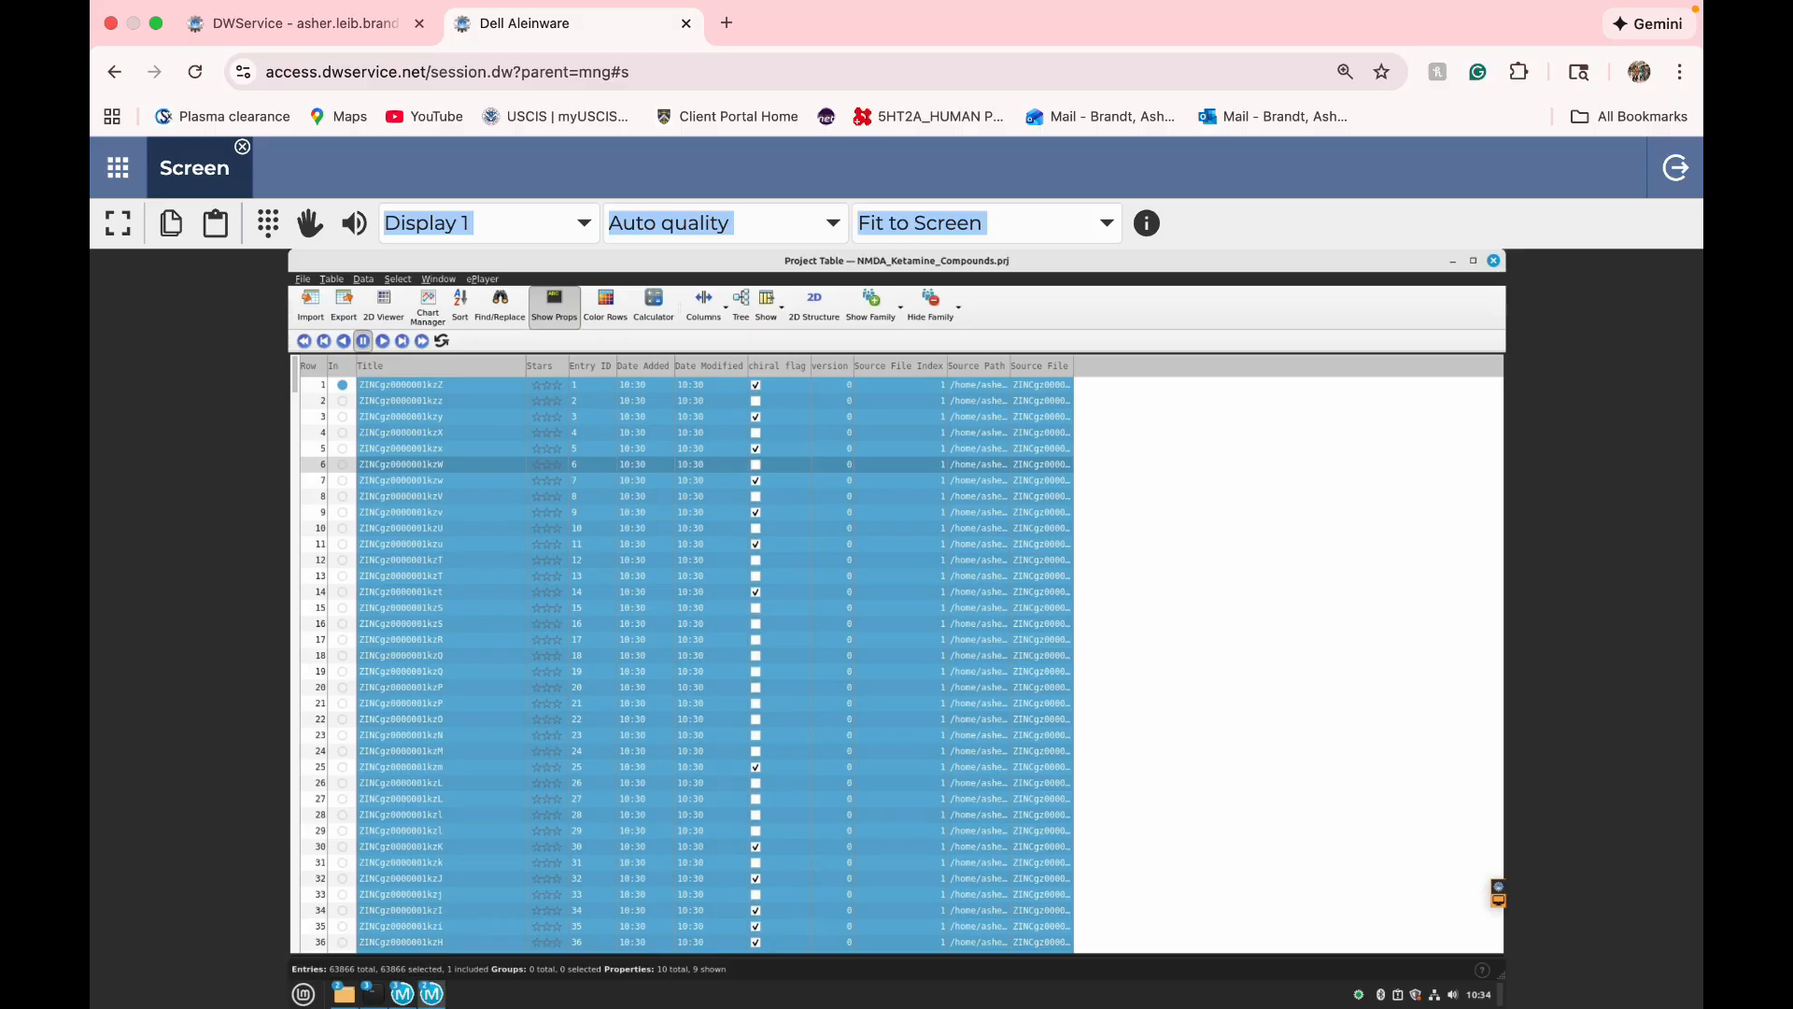
right_click(446, 437)
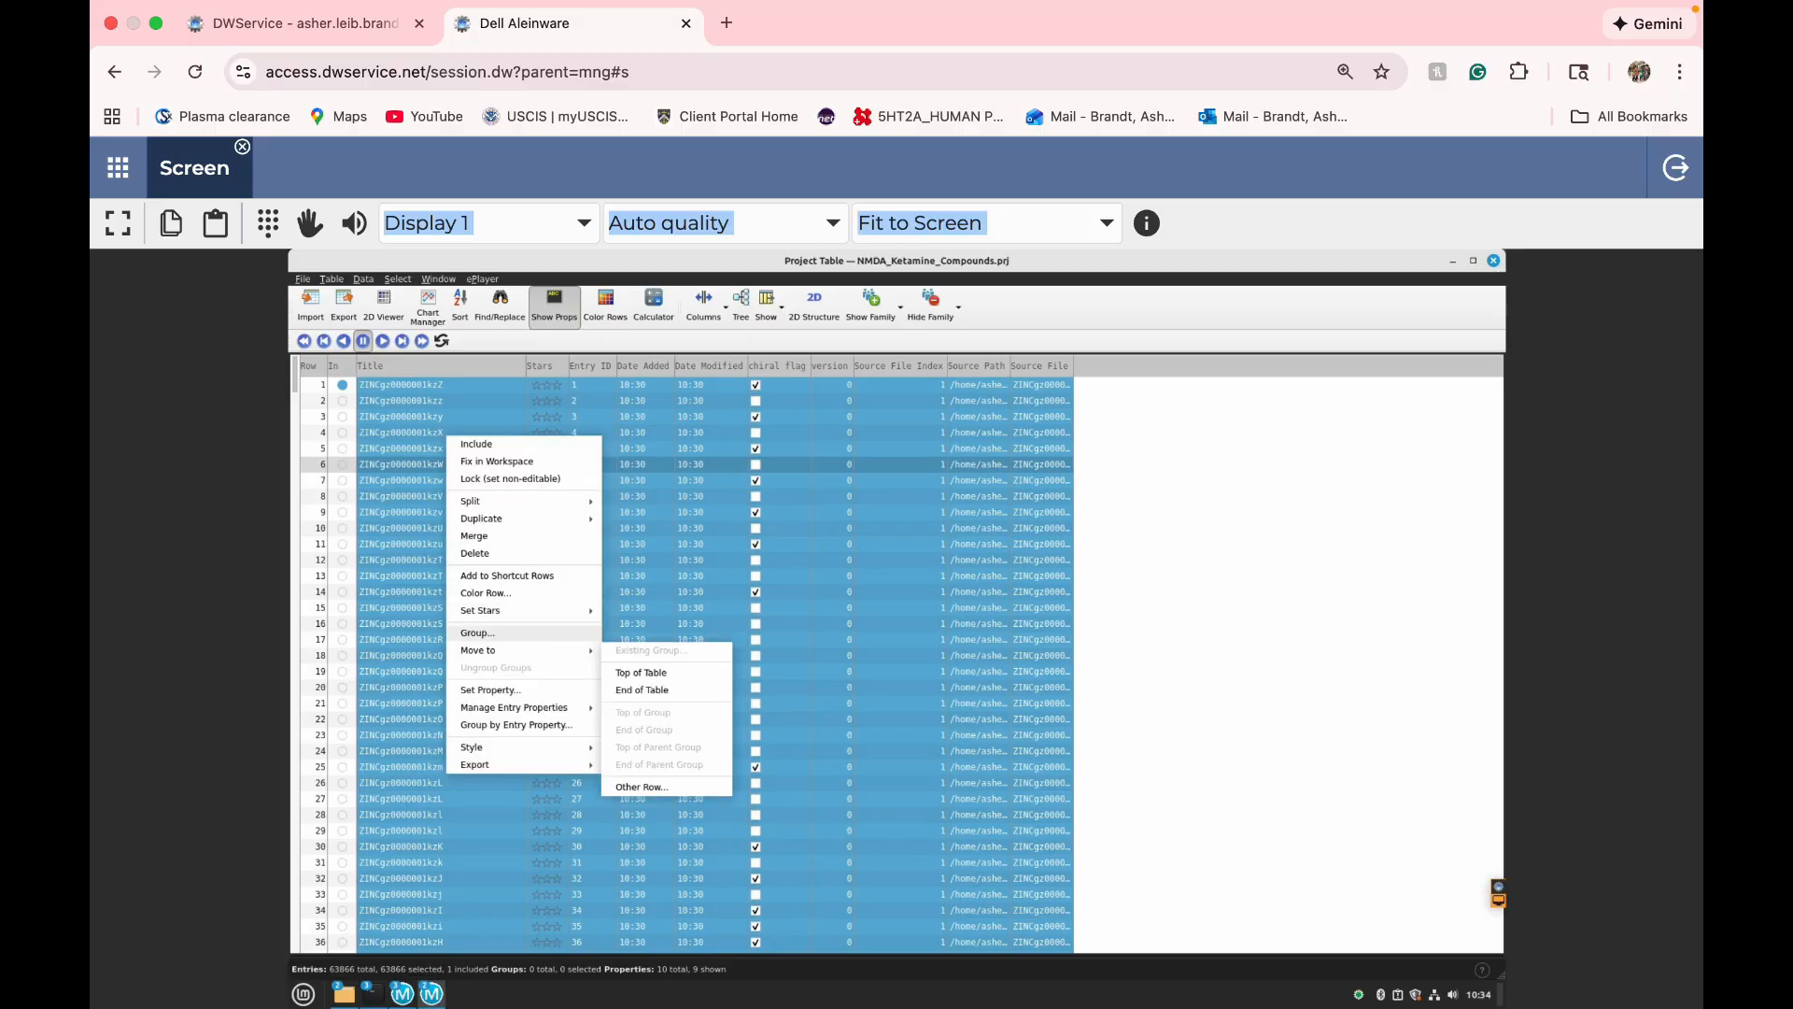
click(477, 632)
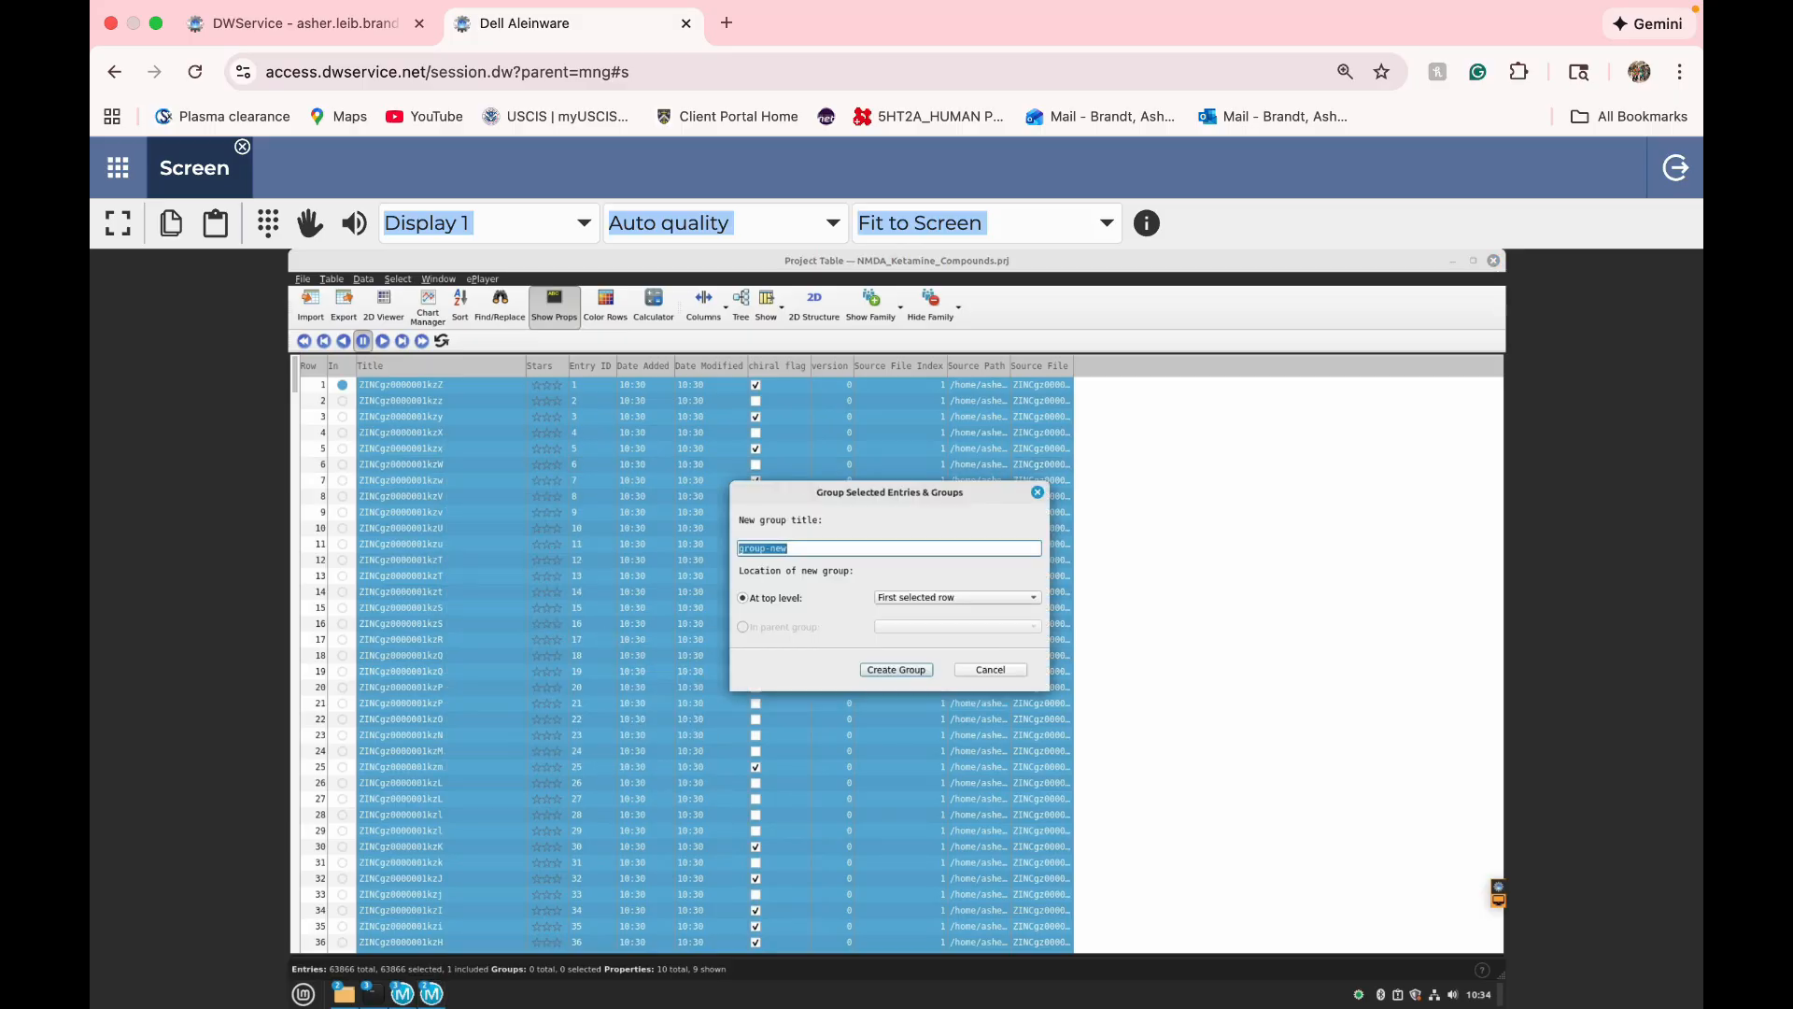
text(KE)
key(BackSpace)
text(etamine_Batch_1)
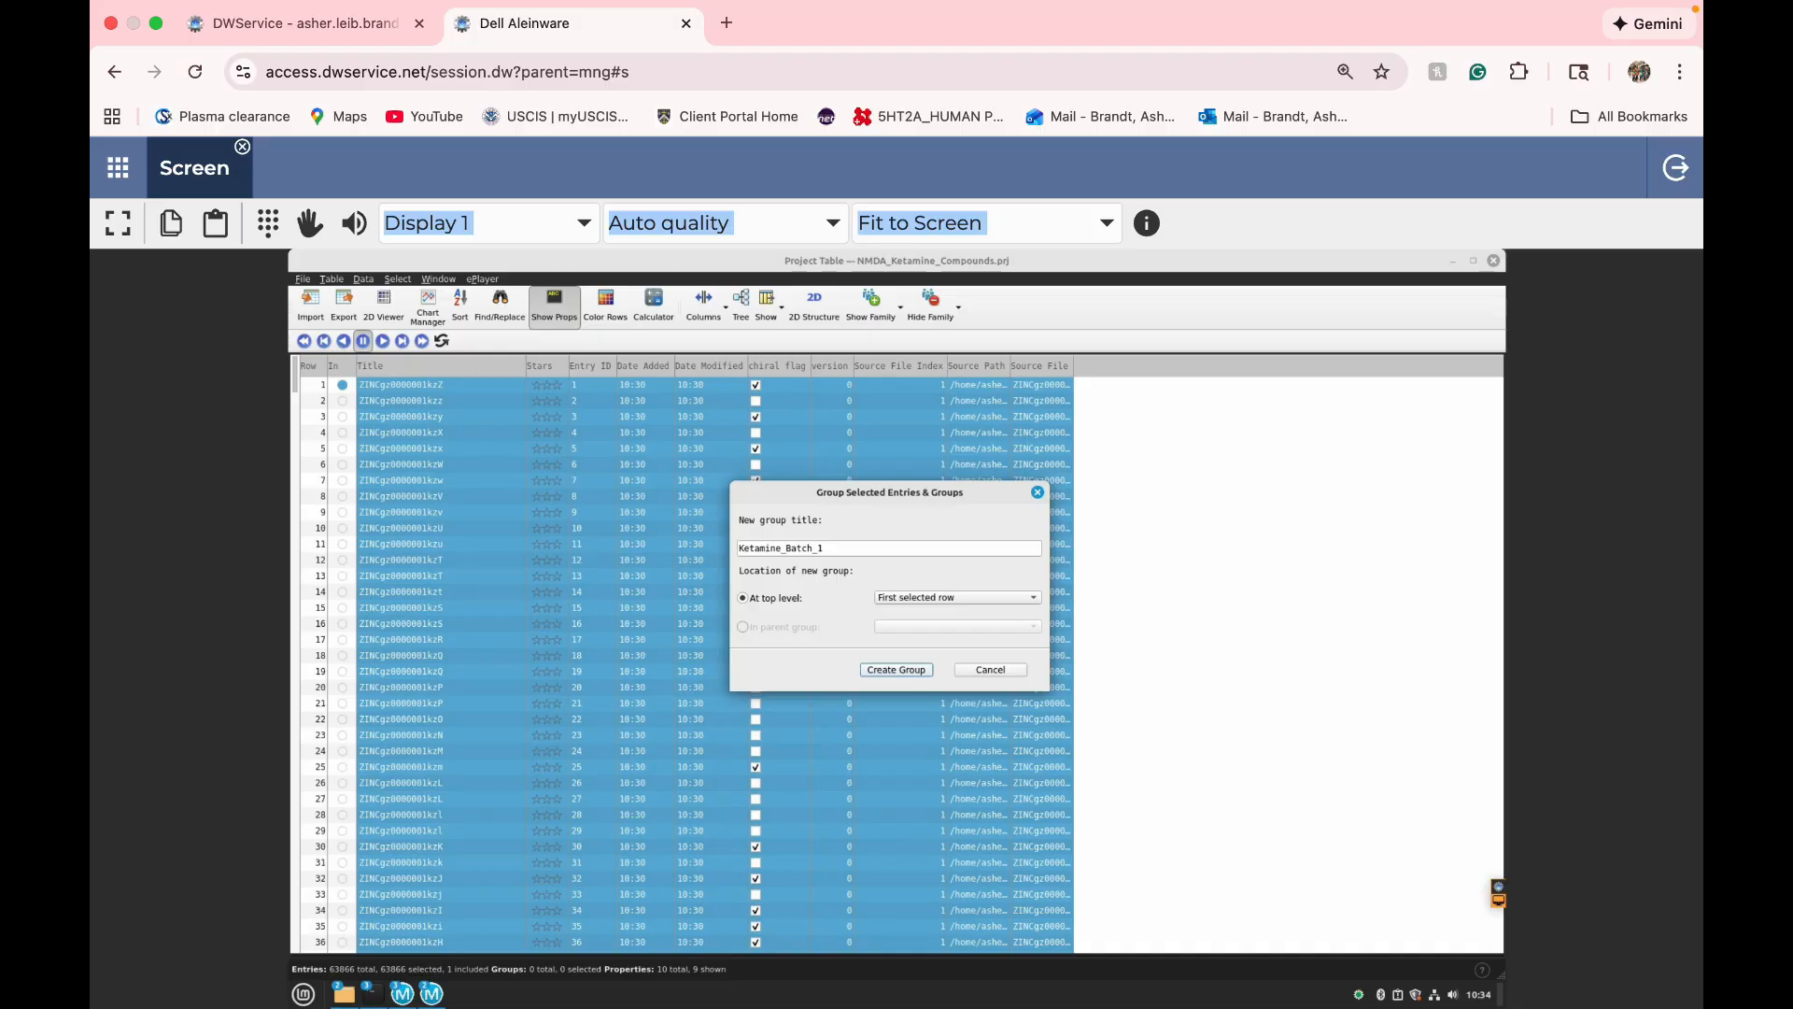
key(Return)
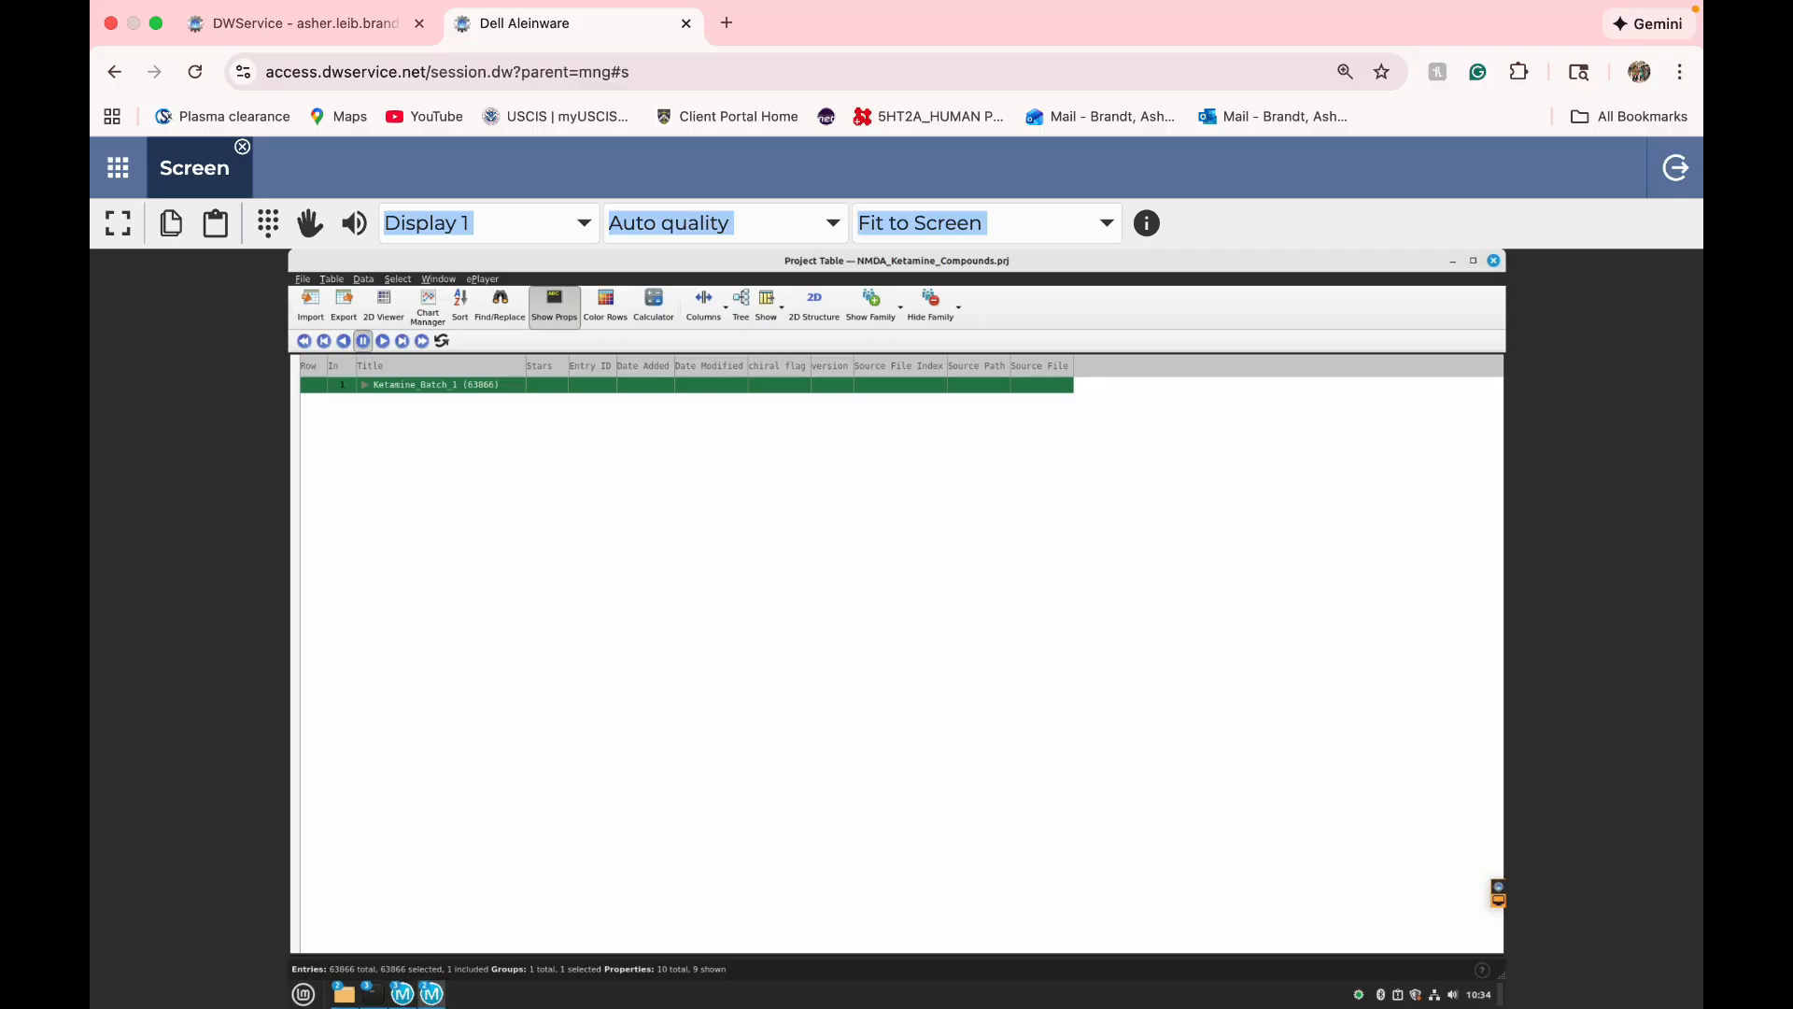
- Review the Ketamine_Batch_1 to Ketamine_Batch_3 groups in the NMDA_Ketamine project table, and return to the NMDA_Ketamine_Compounds workspace
mouse_move(401, 992)
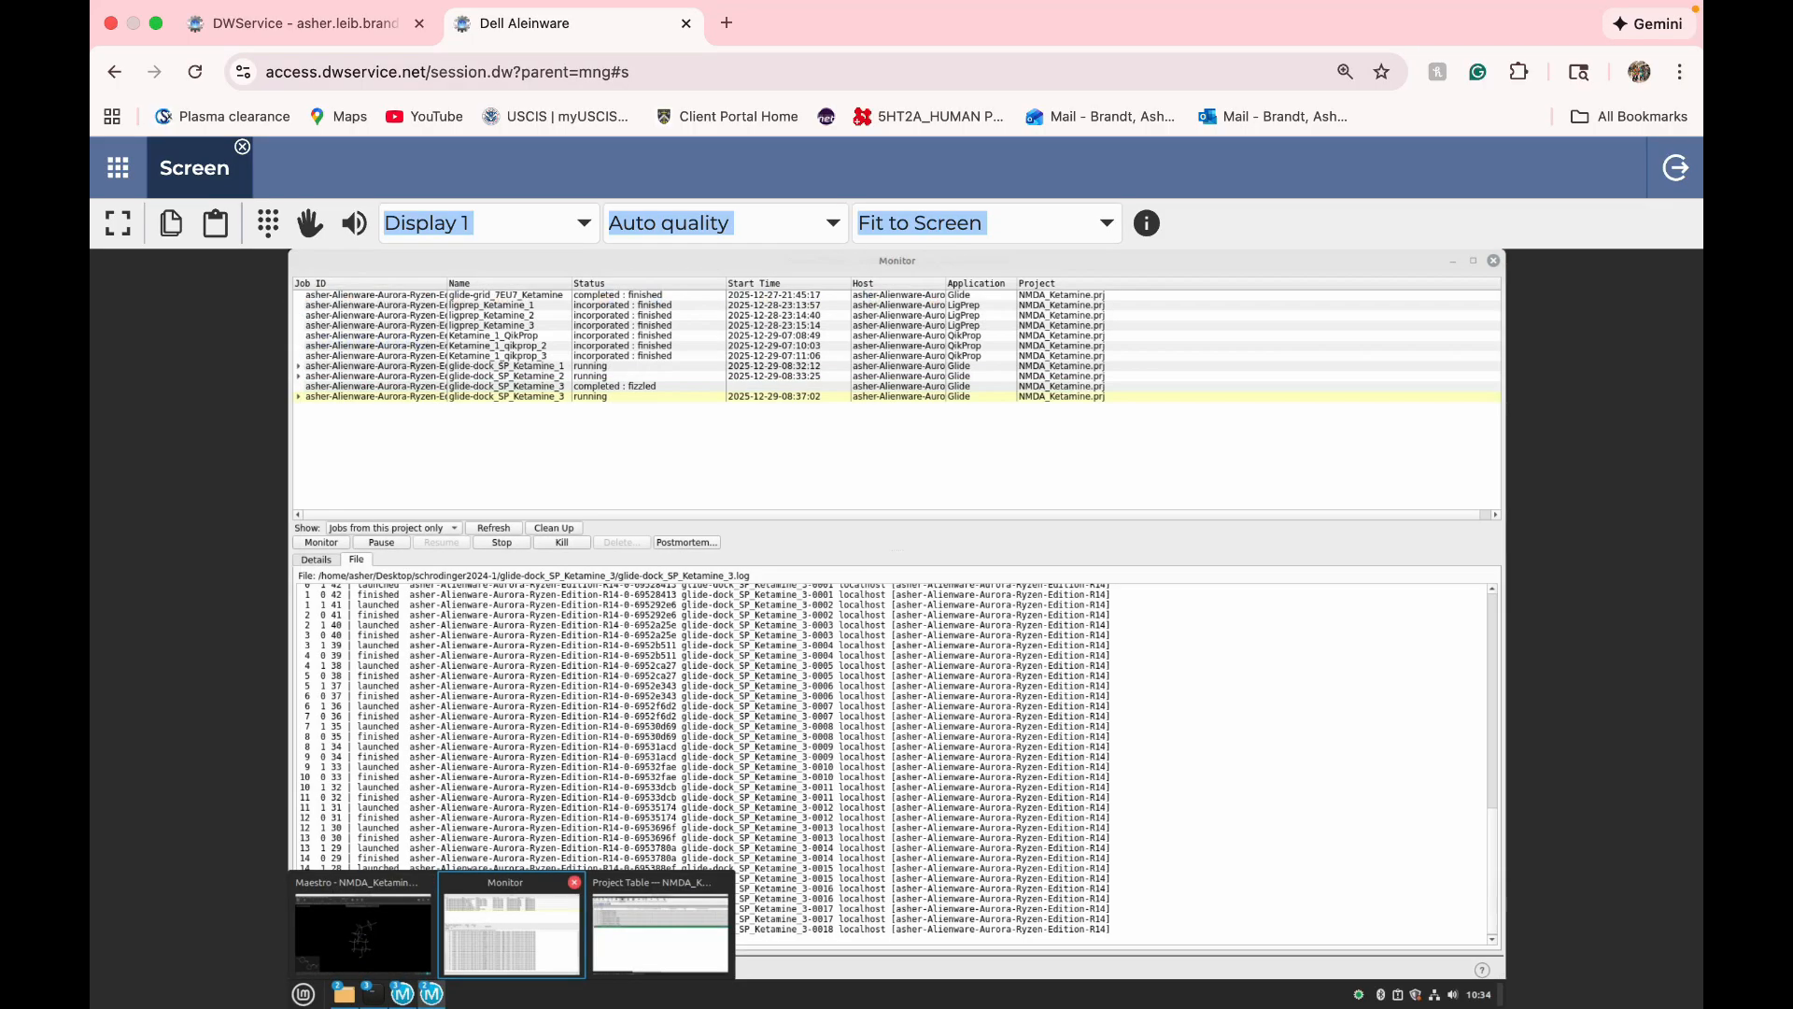
click(644, 925)
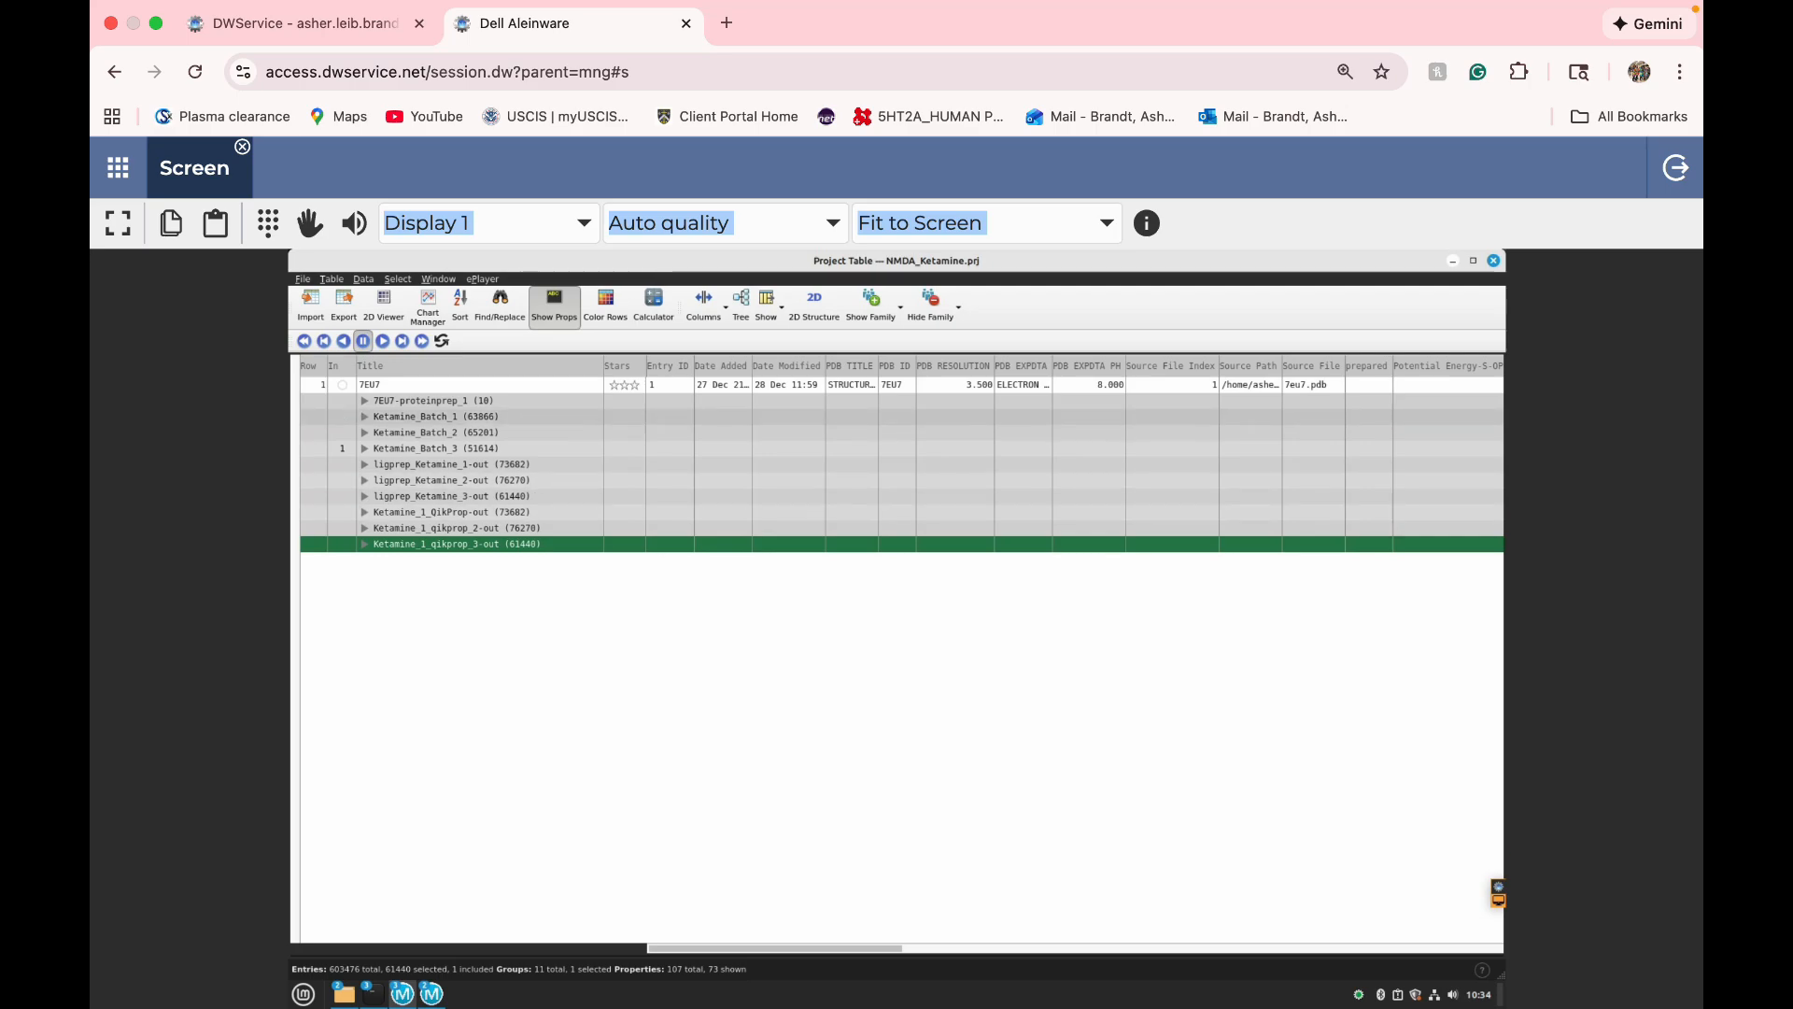
click(454, 416)
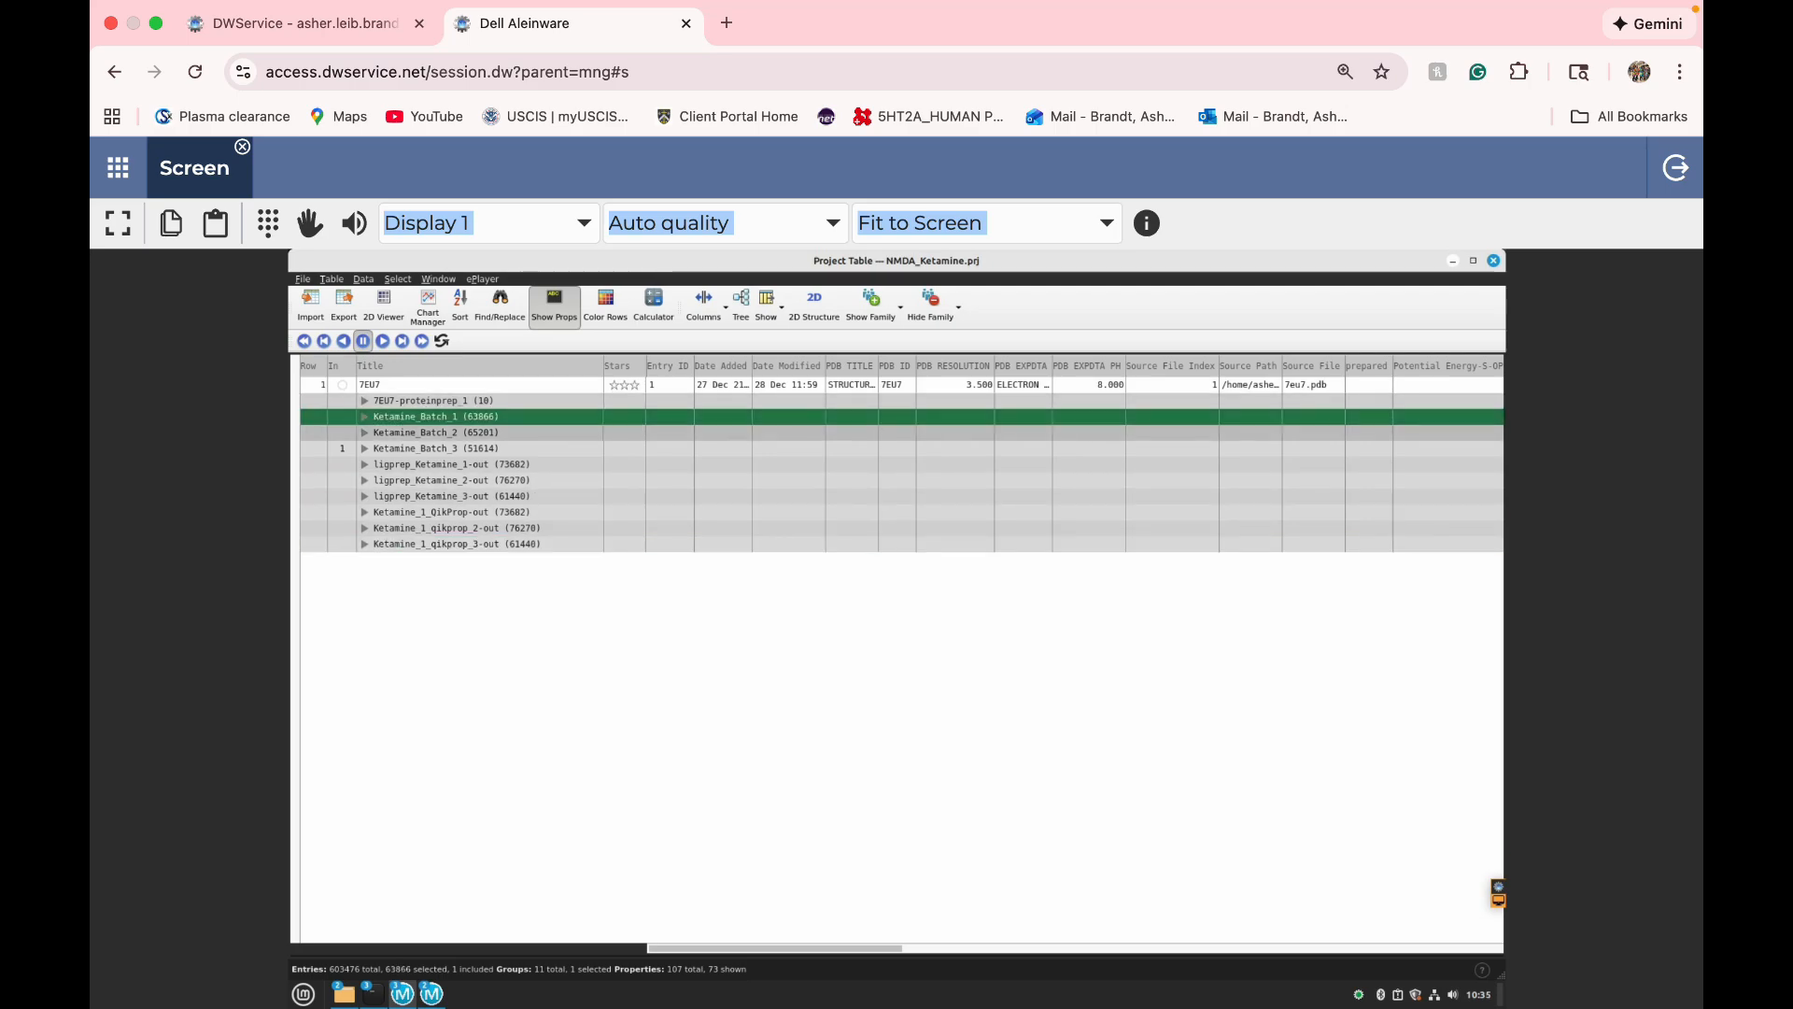
click(459, 431)
click(465, 448)
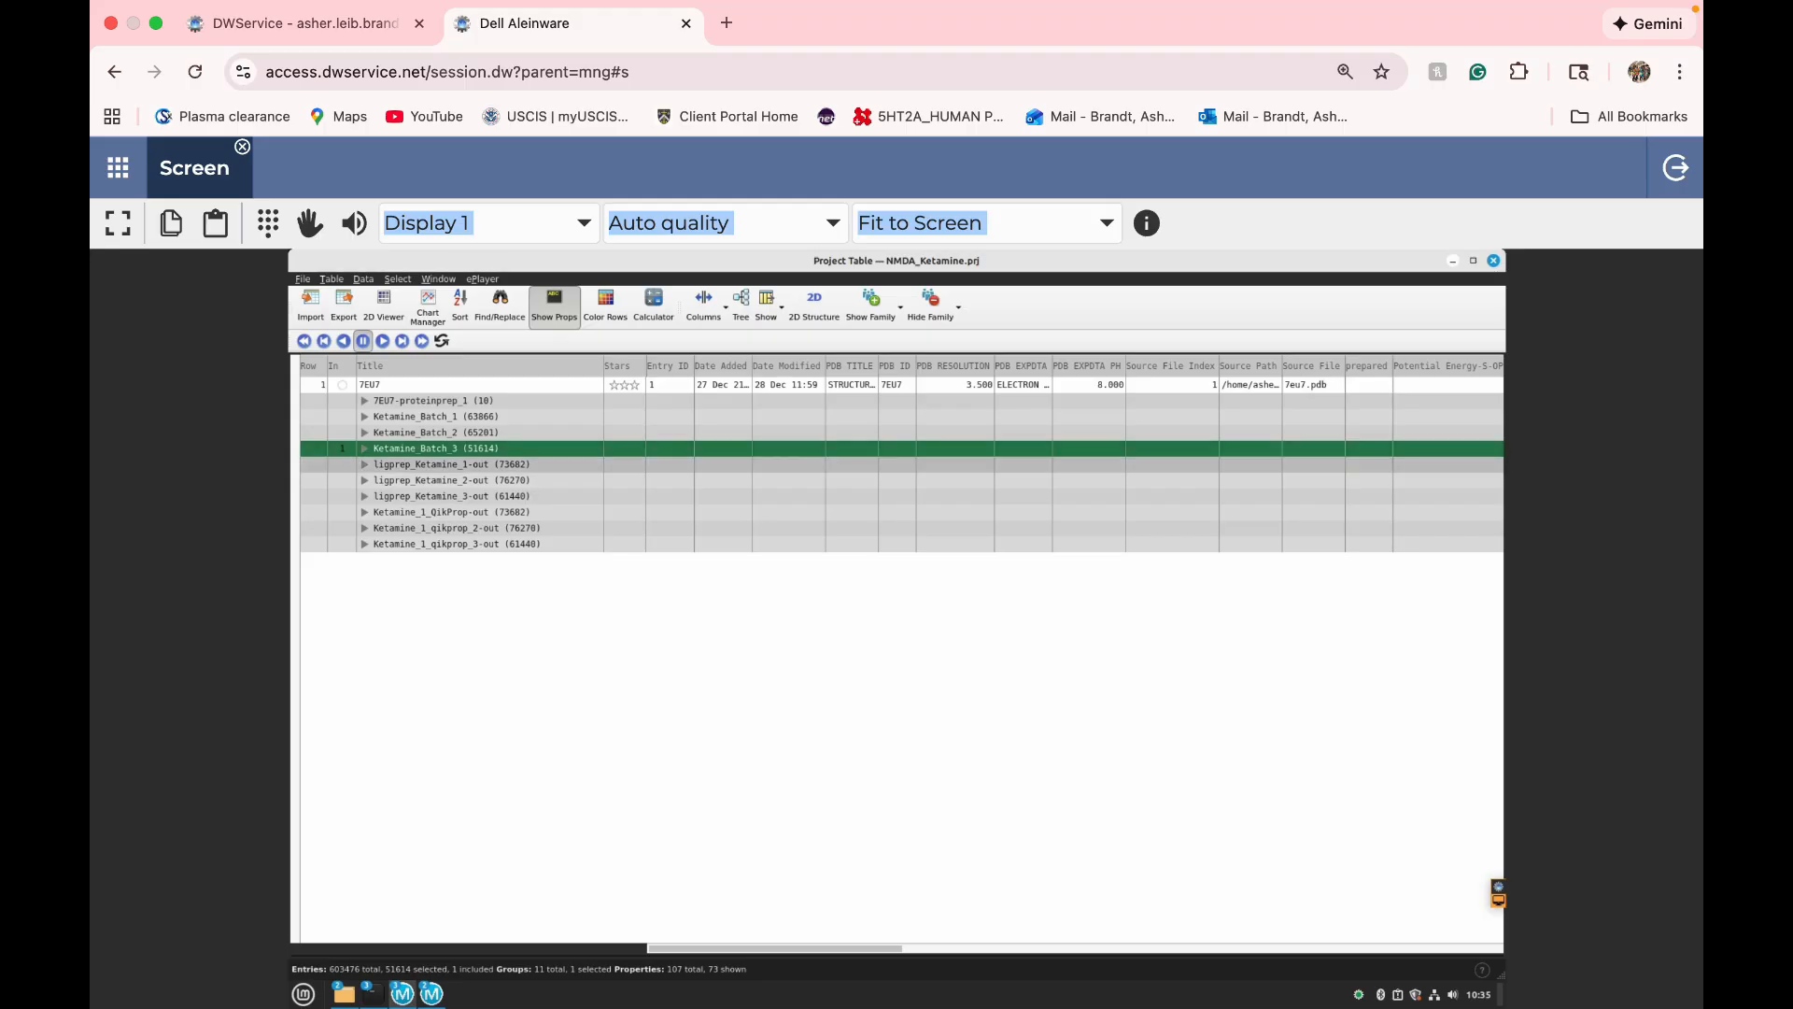
mouse_move(431, 993)
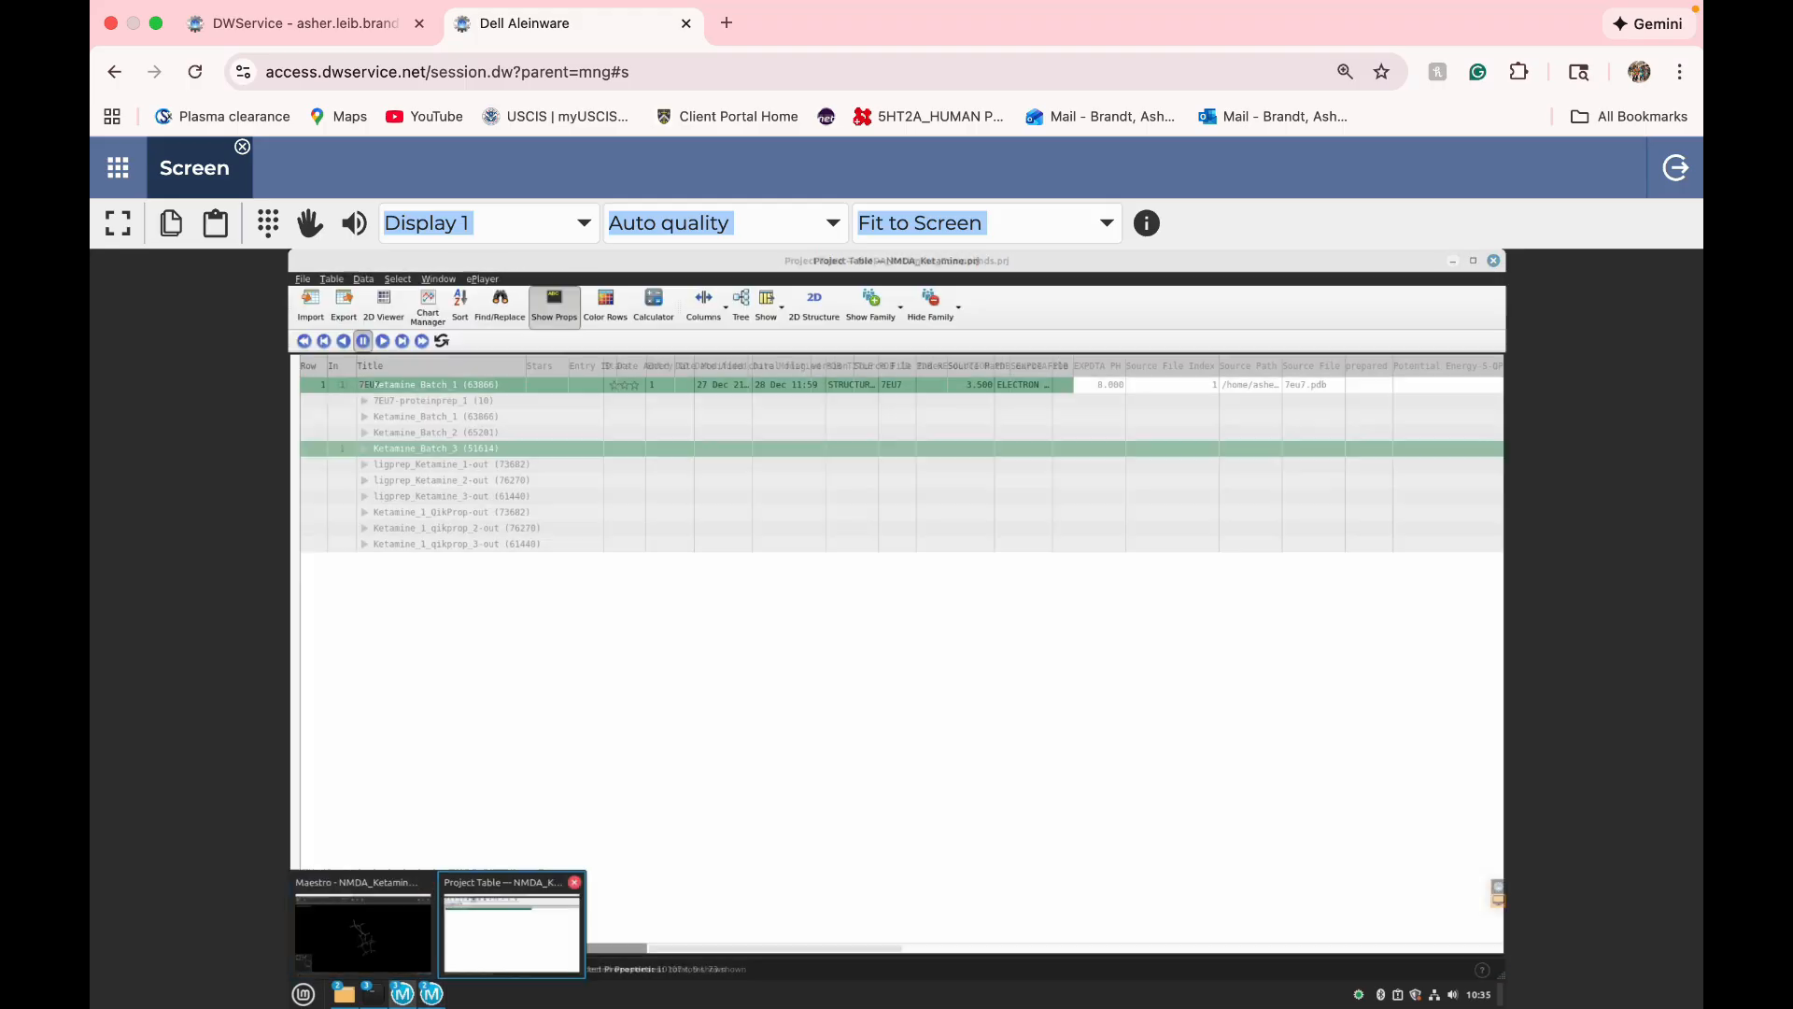
click(399, 941)
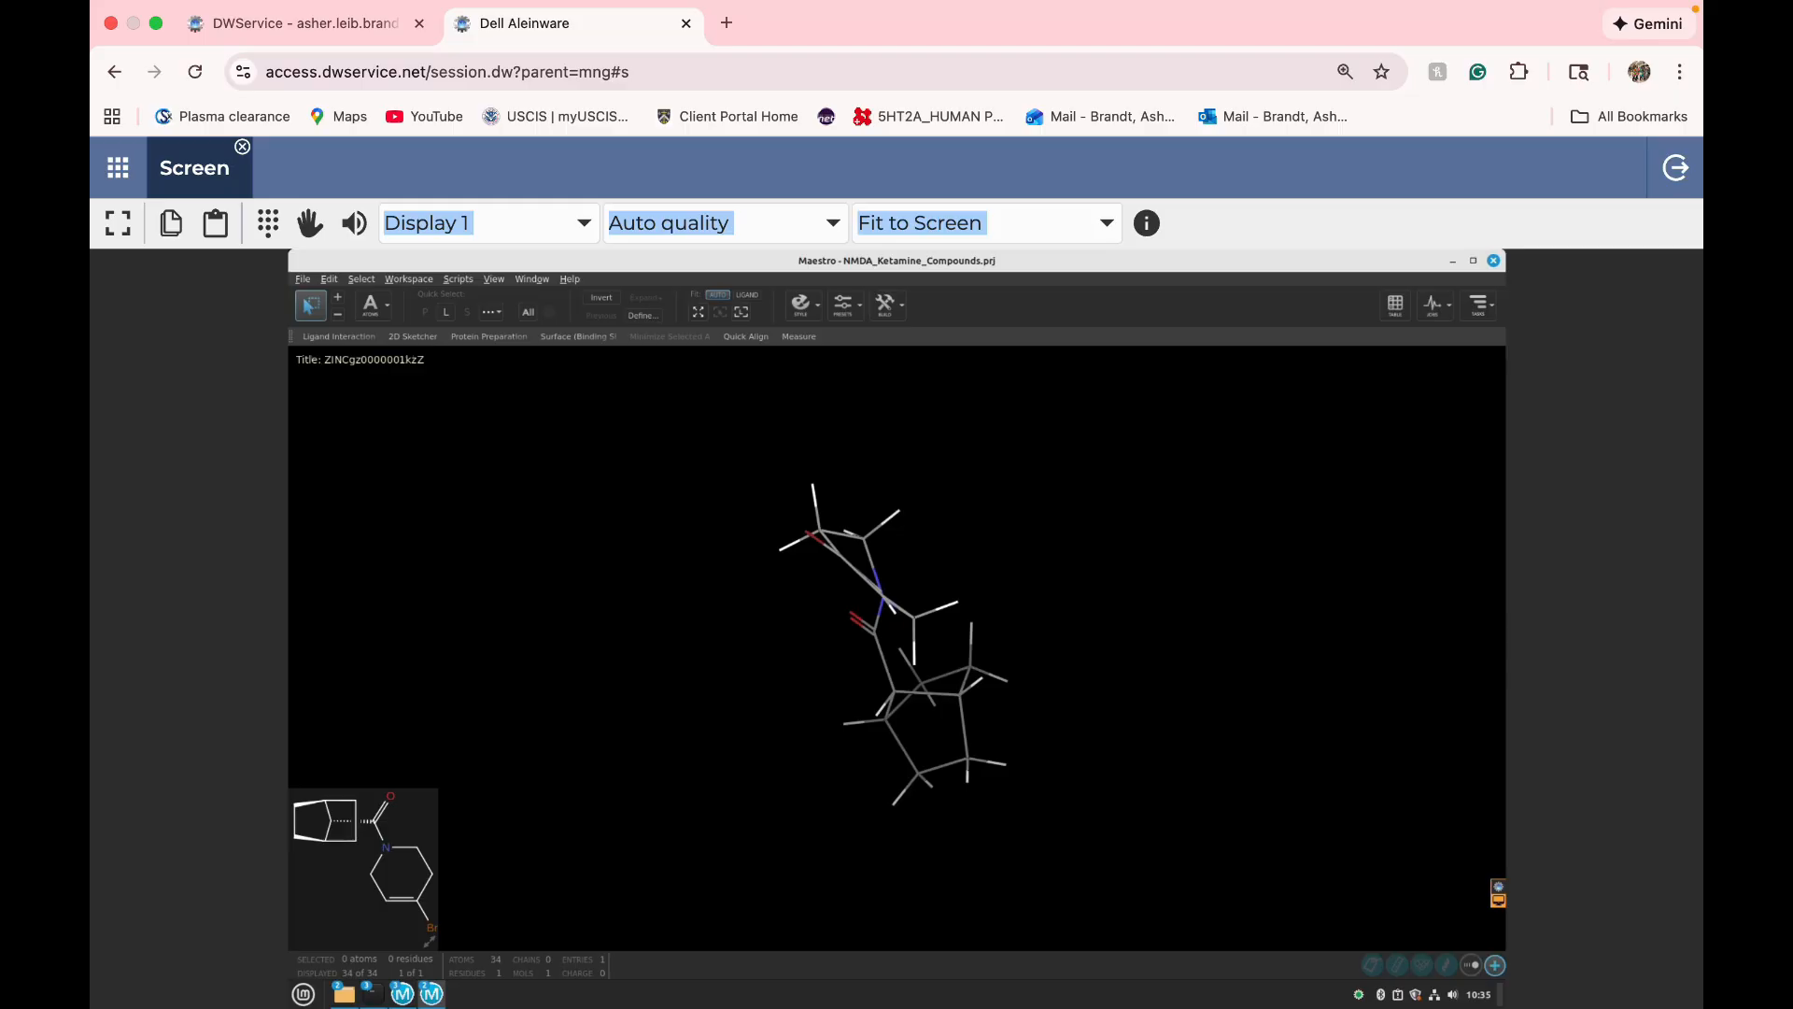
- Find and open the LigPrep task, with the selected project table entries as its structure source
click(1479, 304)
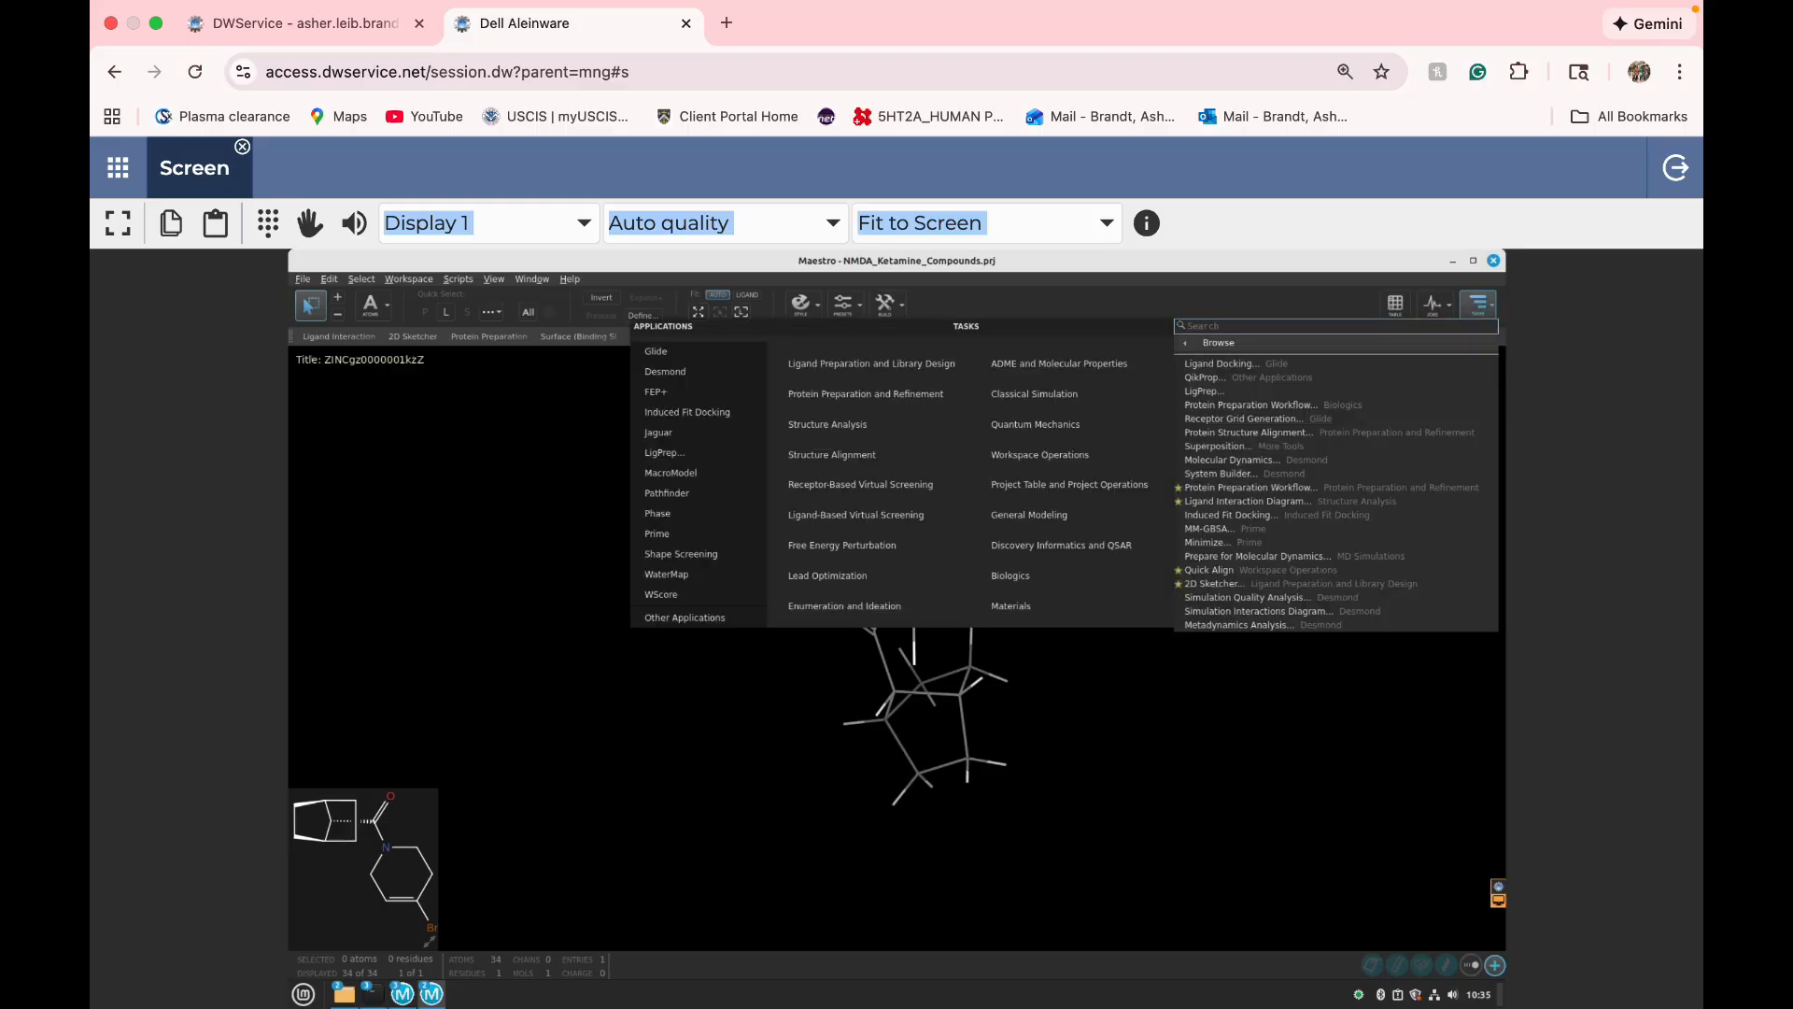
text(ligpre)
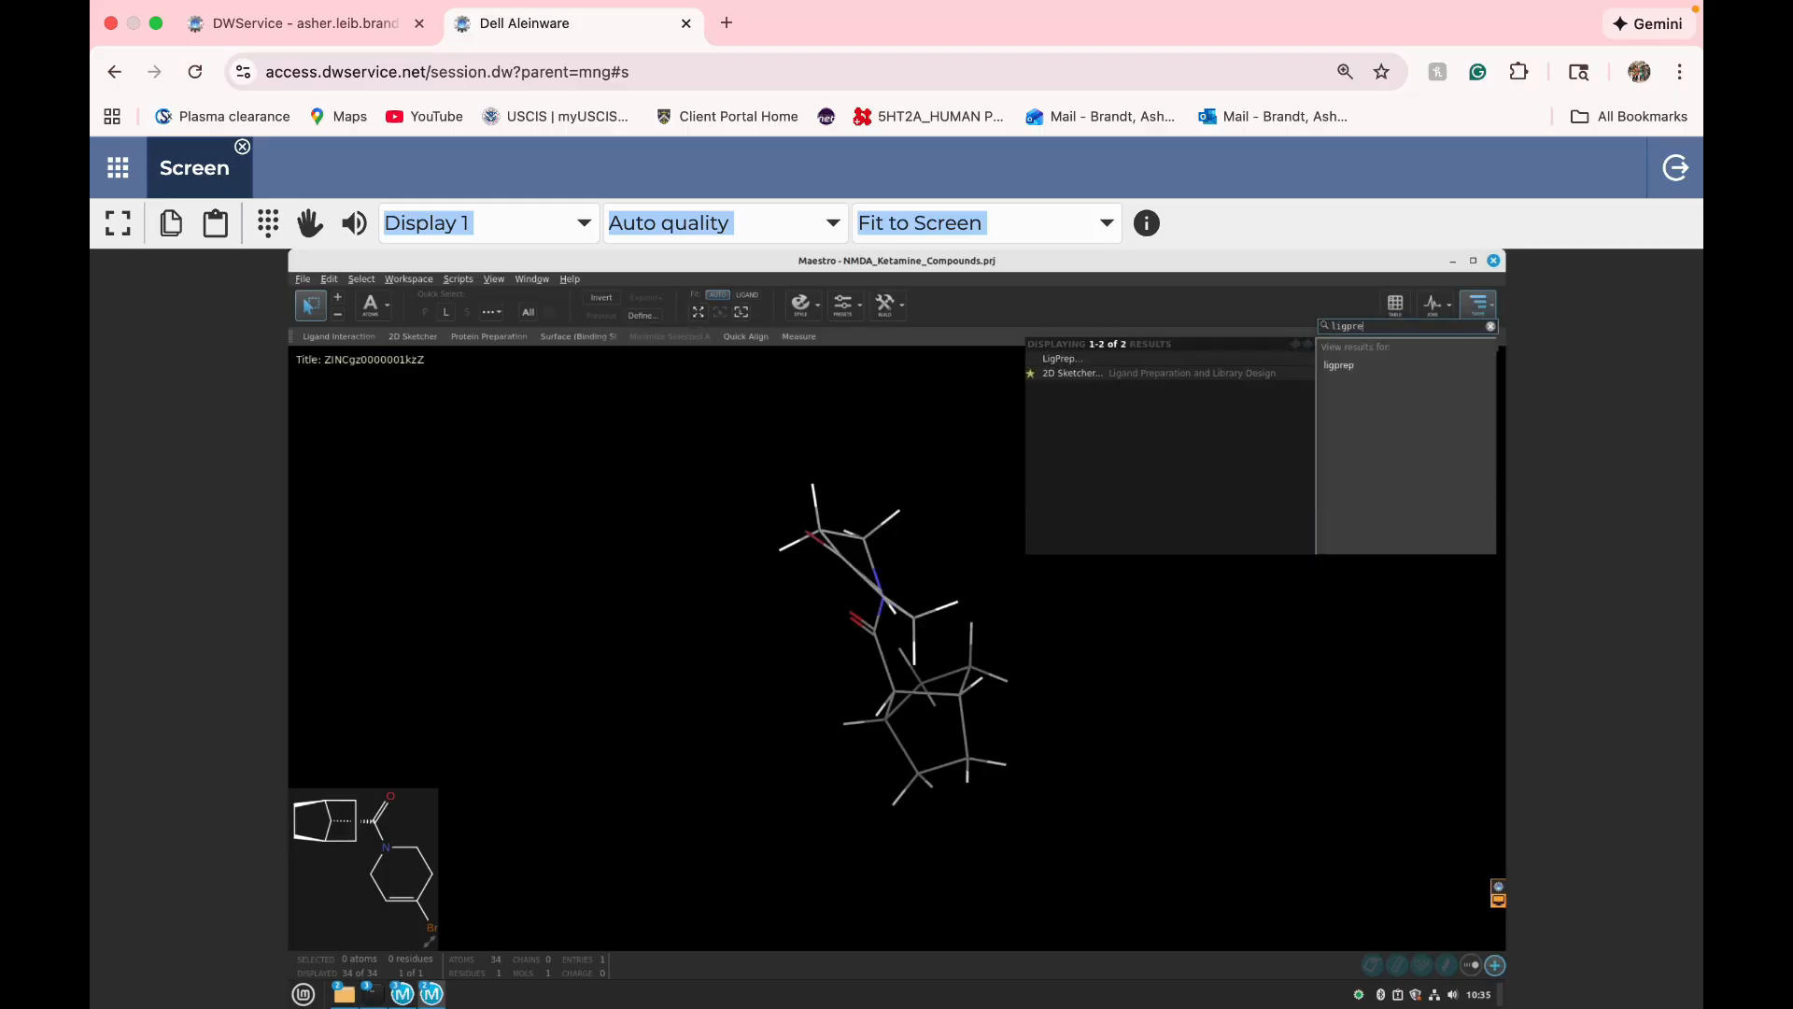
key(Return)
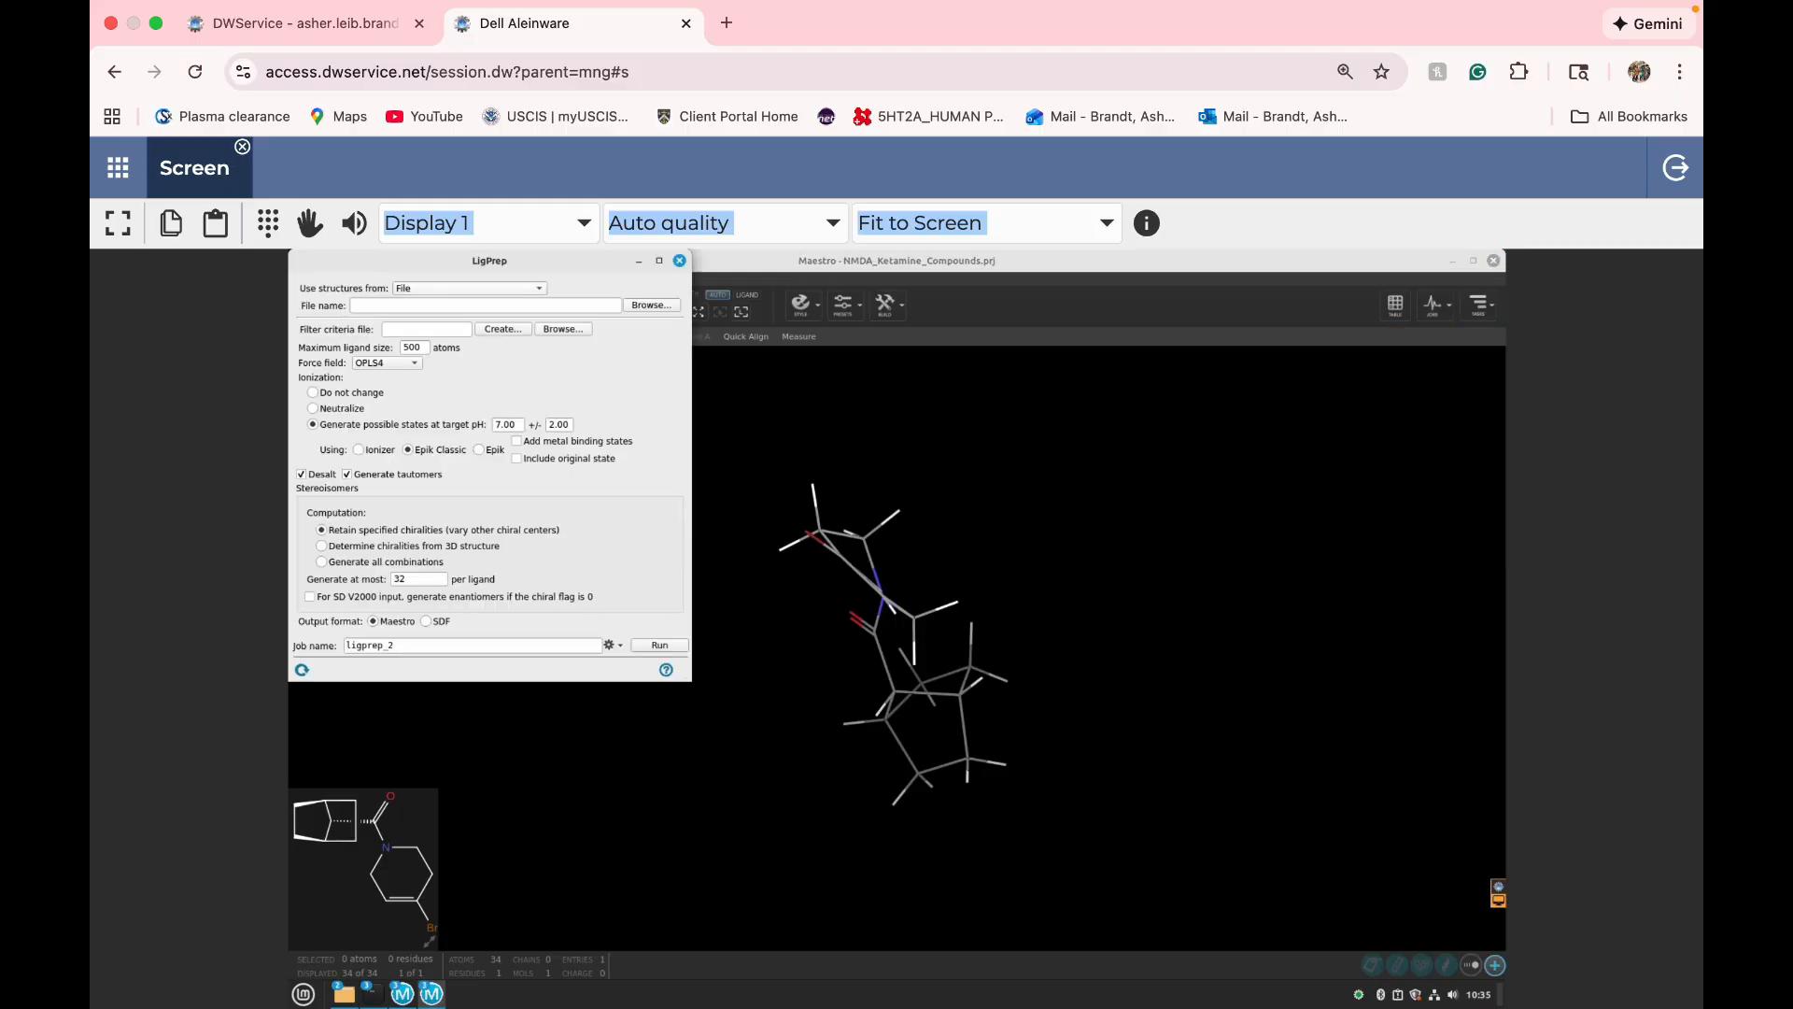
click(504, 289)
click(463, 274)
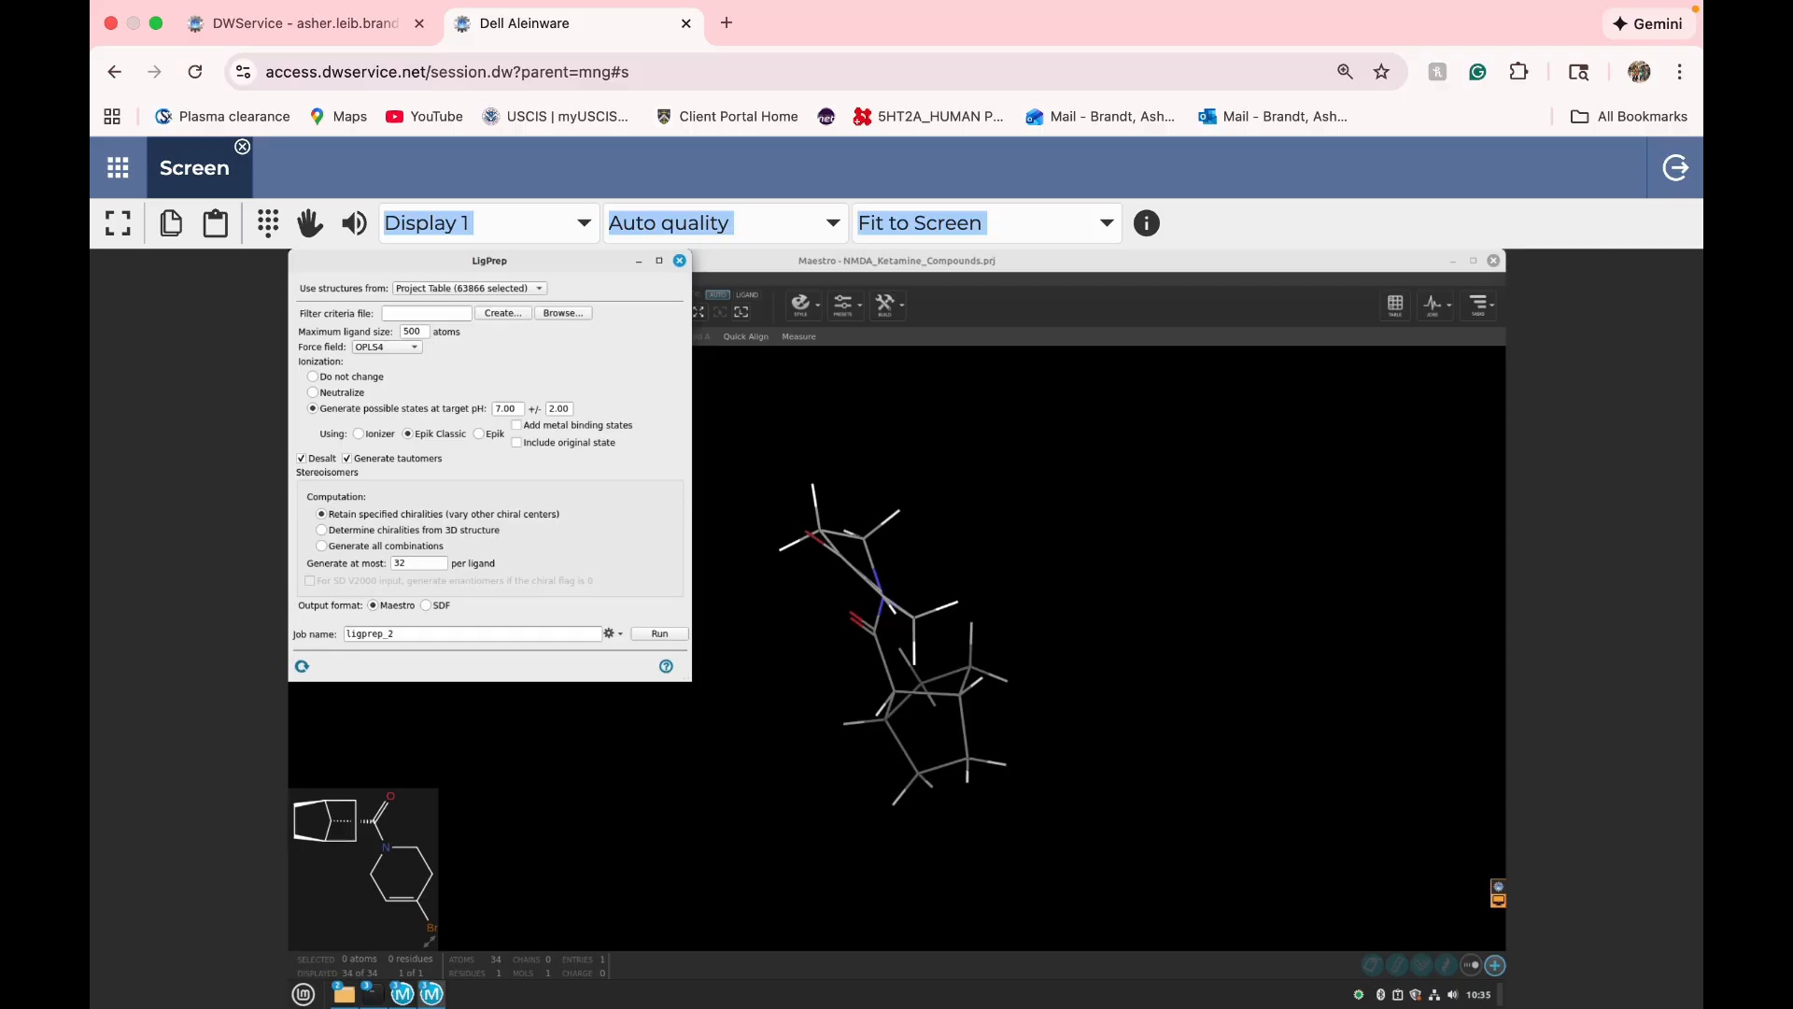
- Set LigPrep's target pH for generating ionization states to 7.40 +/- 0.50
click(514, 408)
click(568, 408)
key(BackSpace)
key(BackSpace)
key(BackSpace)
text(.5)
- Name the LigPrep job ligprep_Ketamine_Batch_1
click(394, 633)
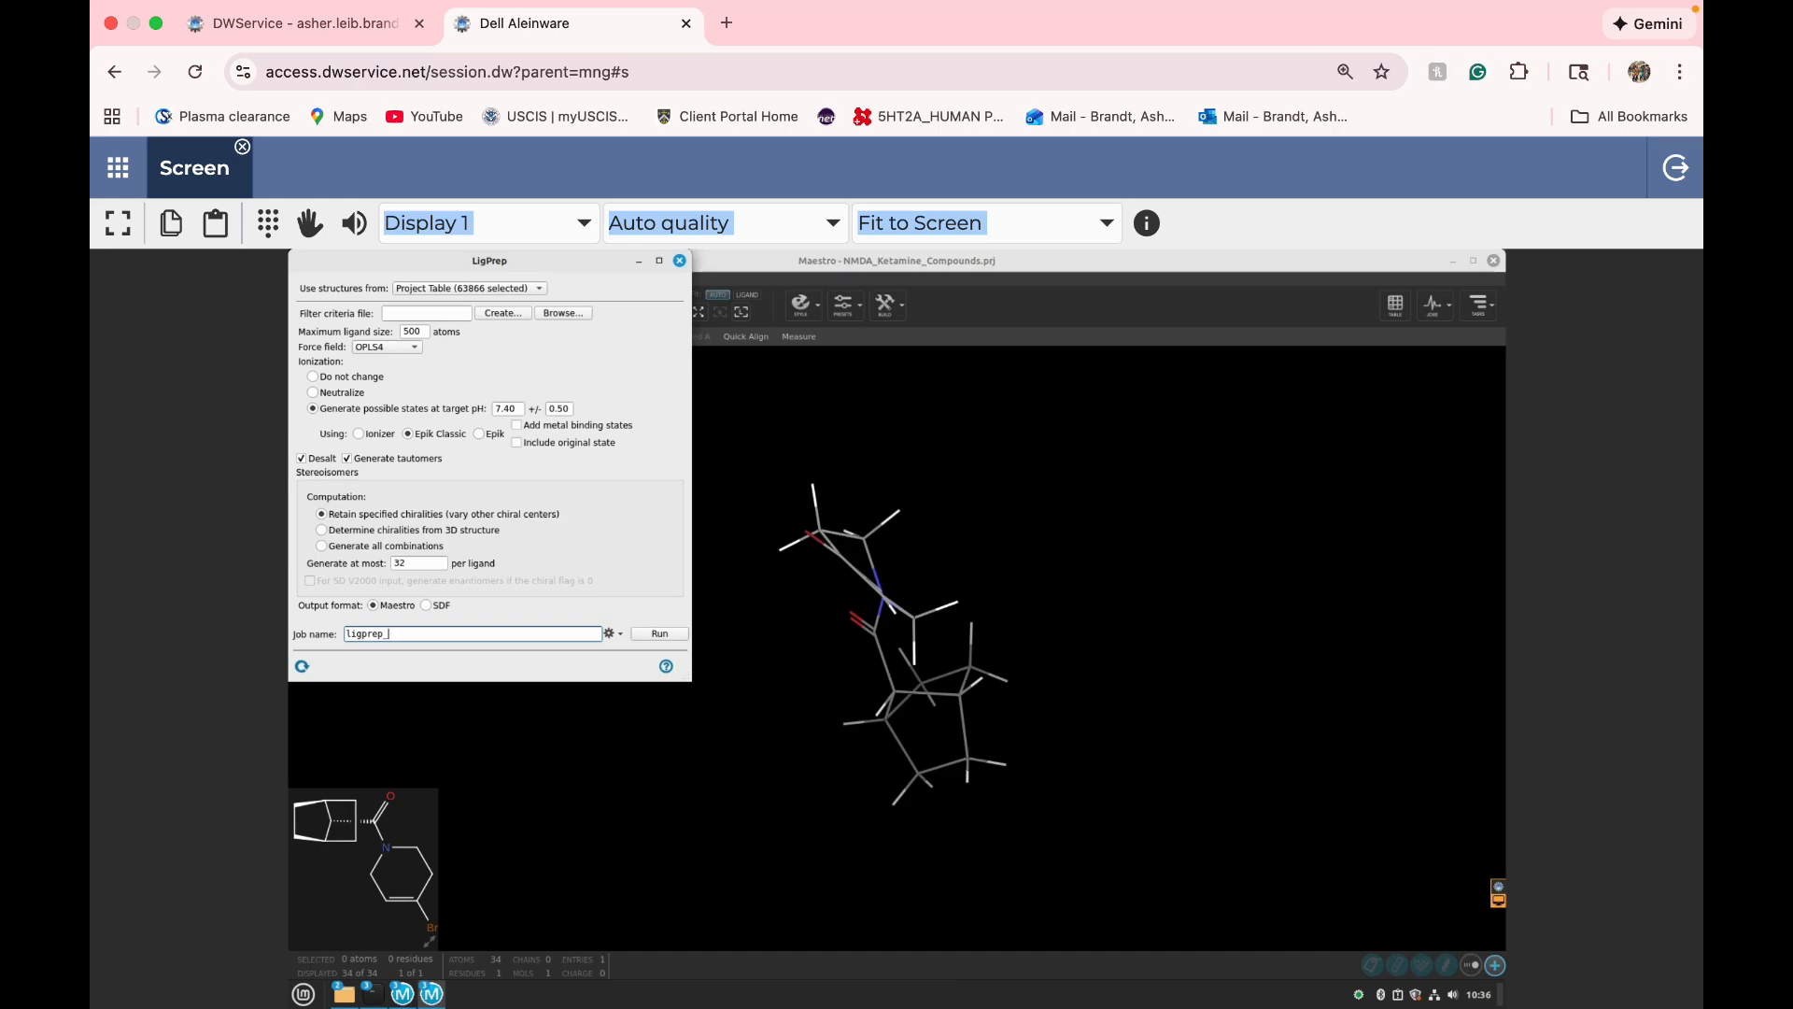
text(Ketamine_Batch)
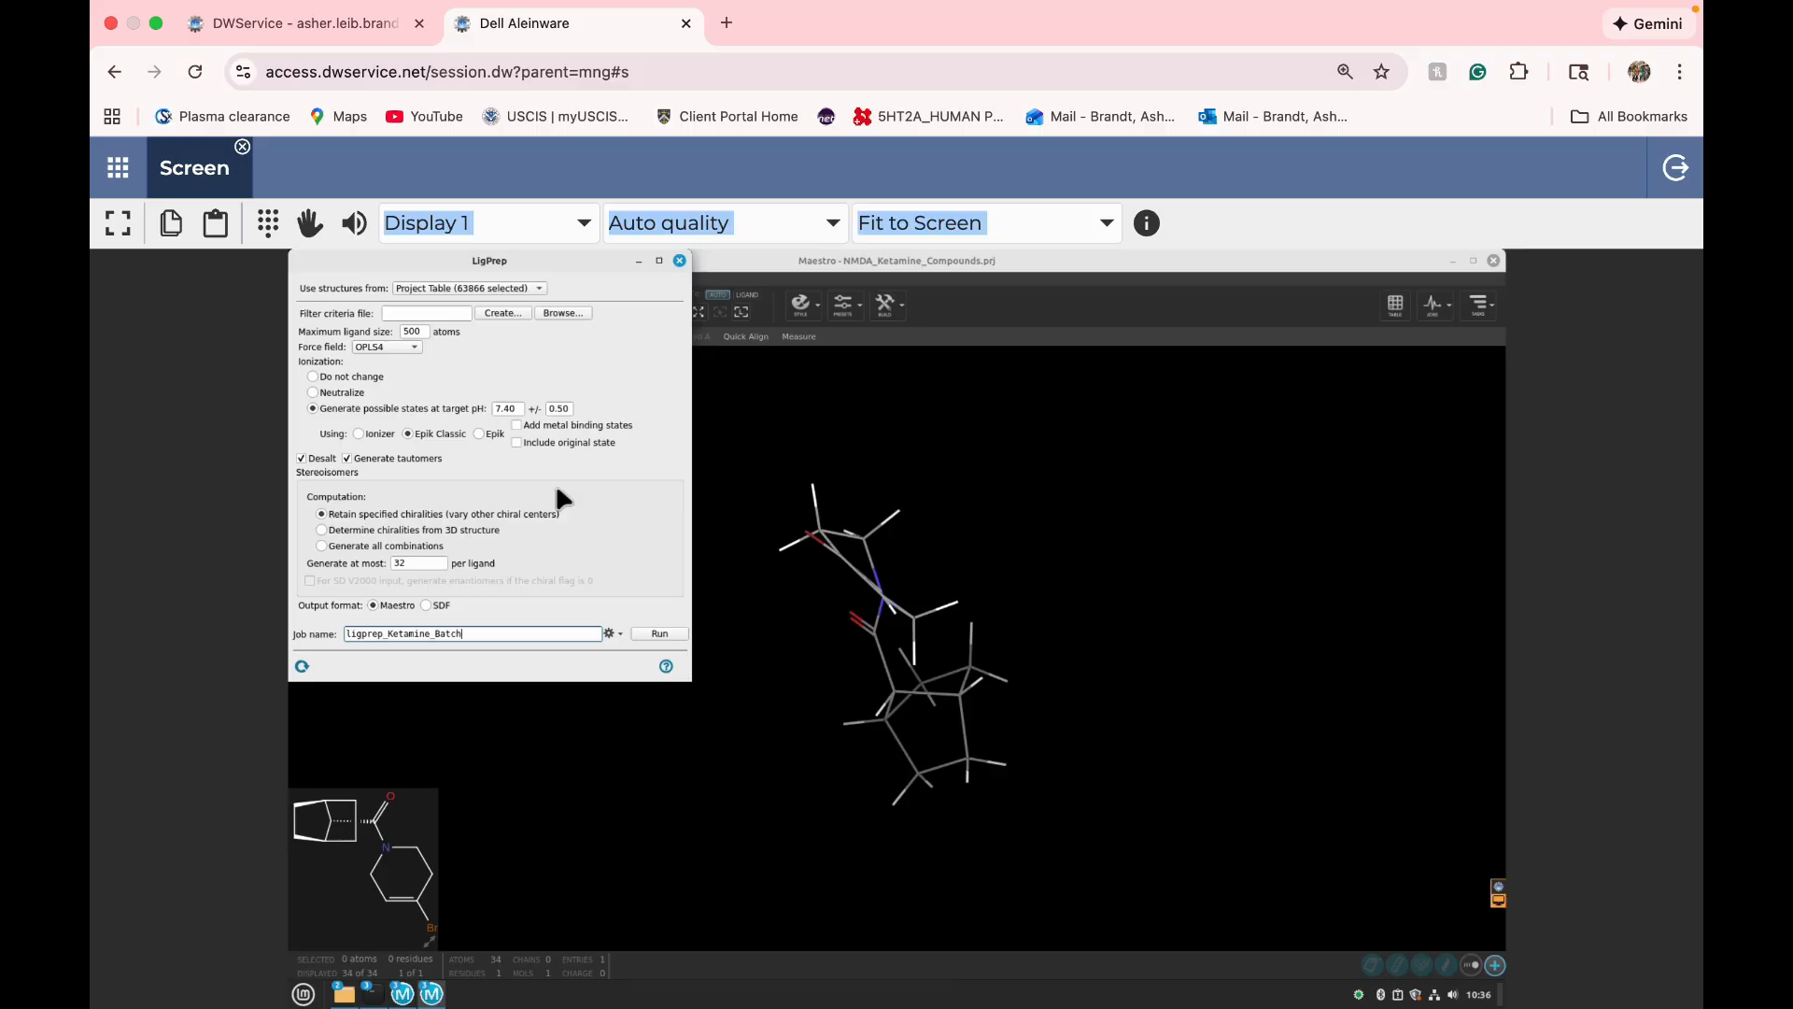
text(_1)
- Set the LigPrep job to append new entries as a new group, and run it on localhost with 1 processor
drag(488, 260, 489, 296)
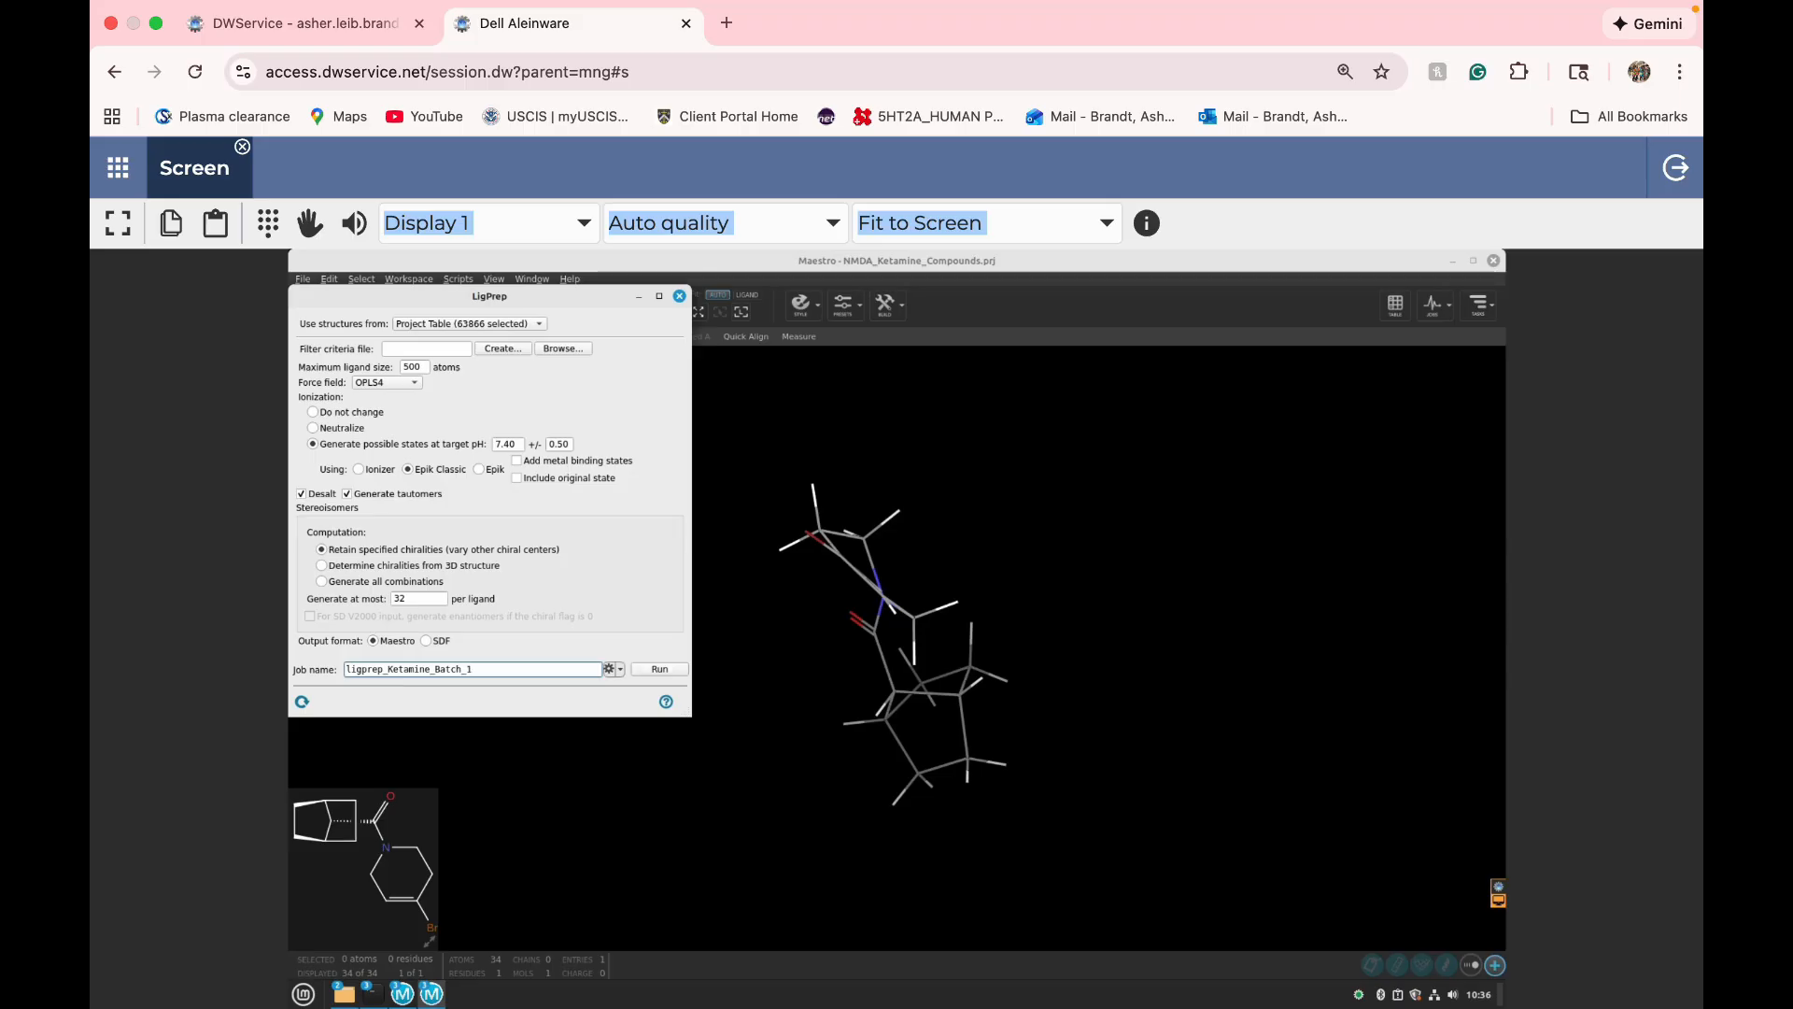
click(609, 669)
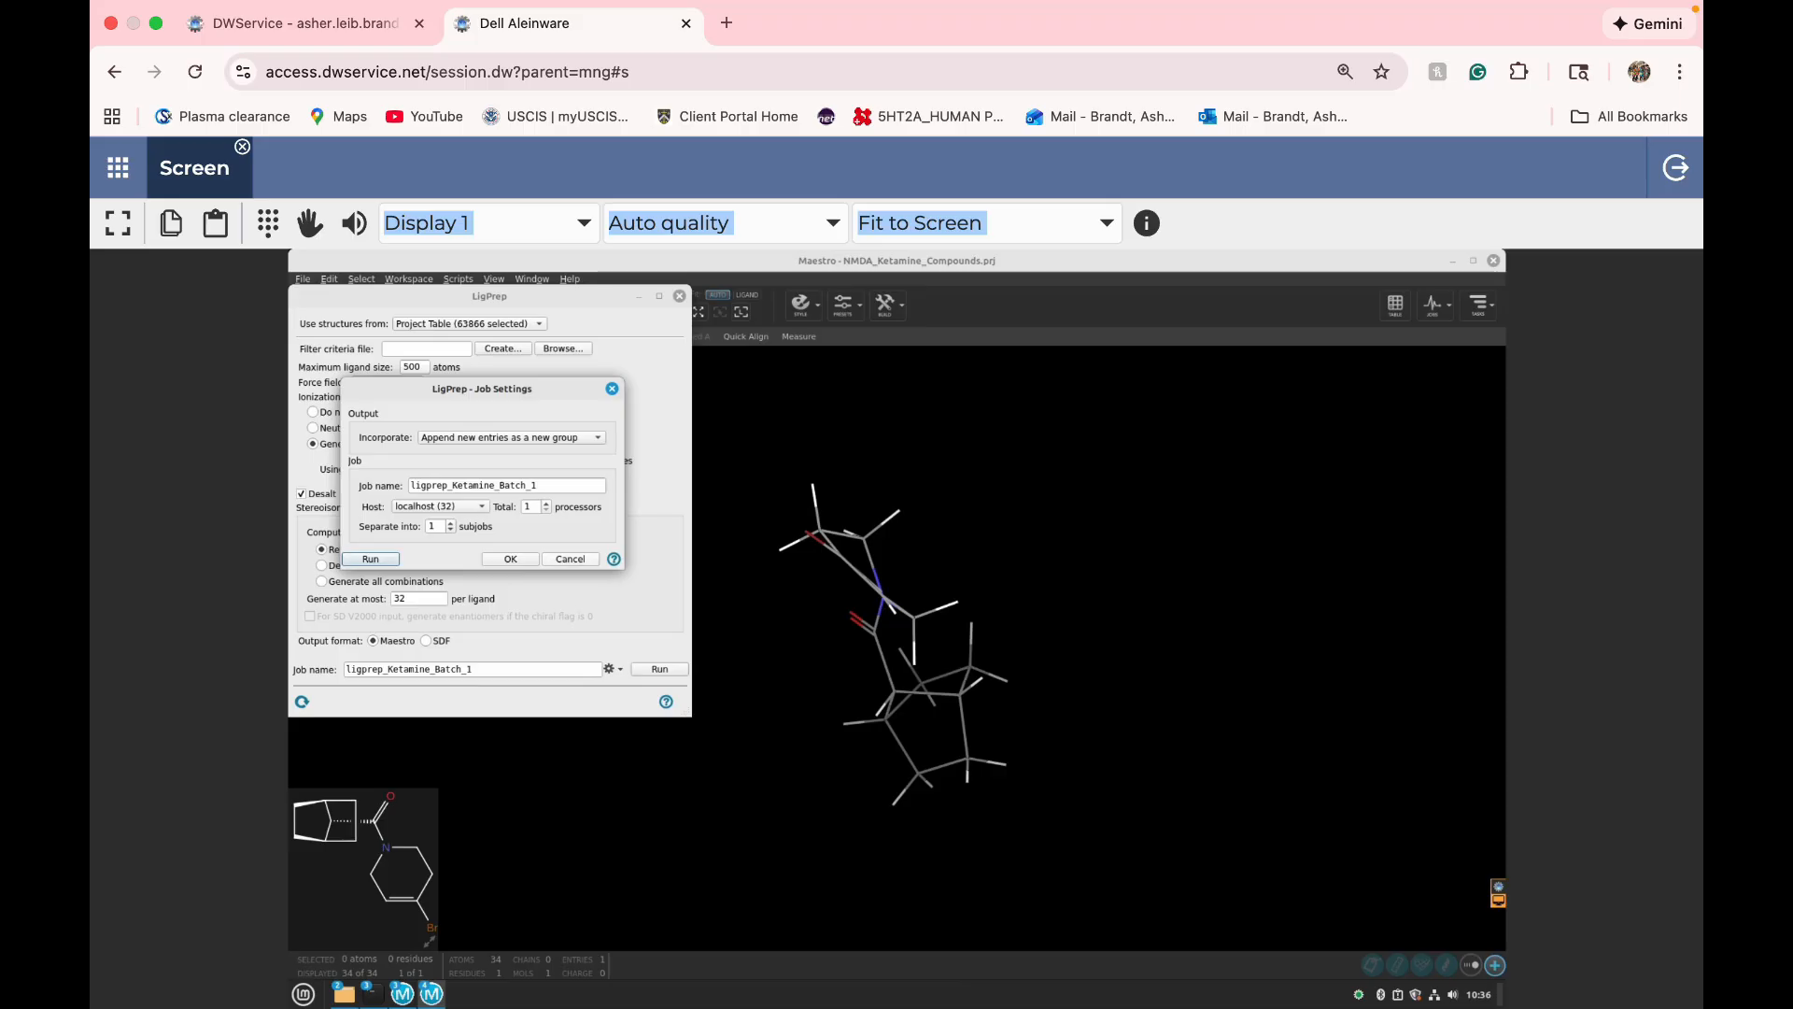
click(511, 437)
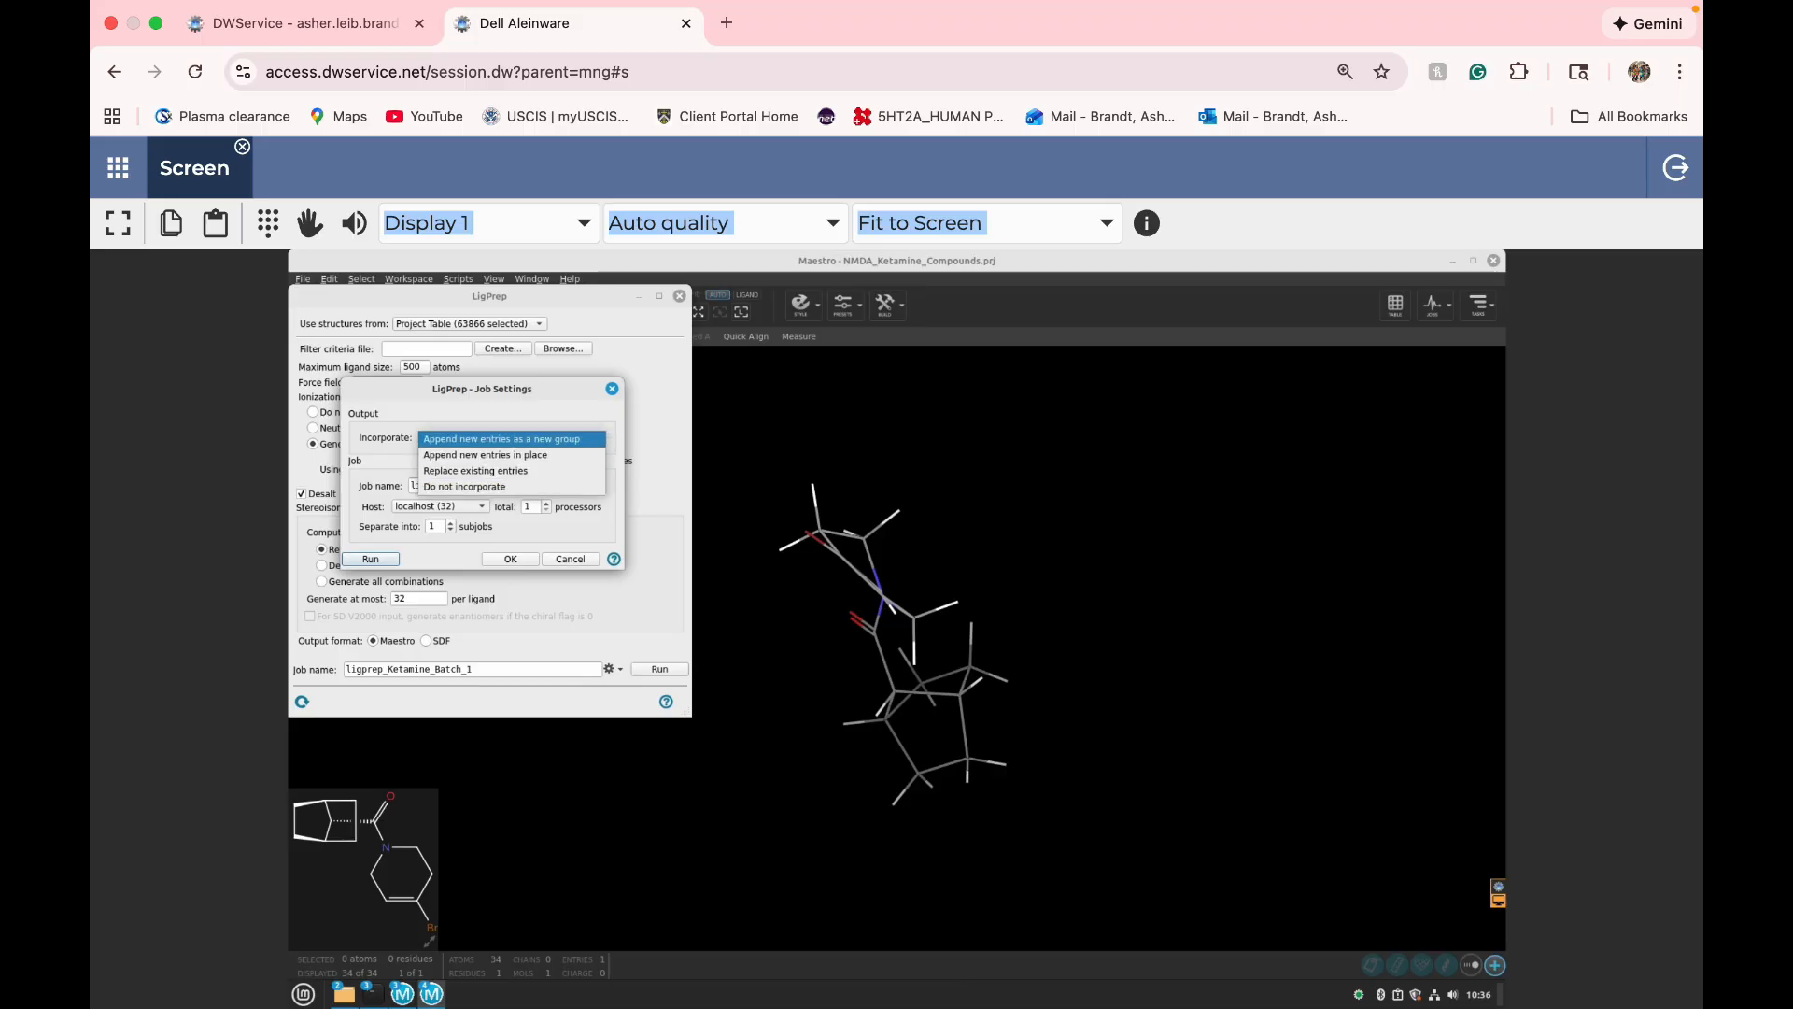
click(542, 439)
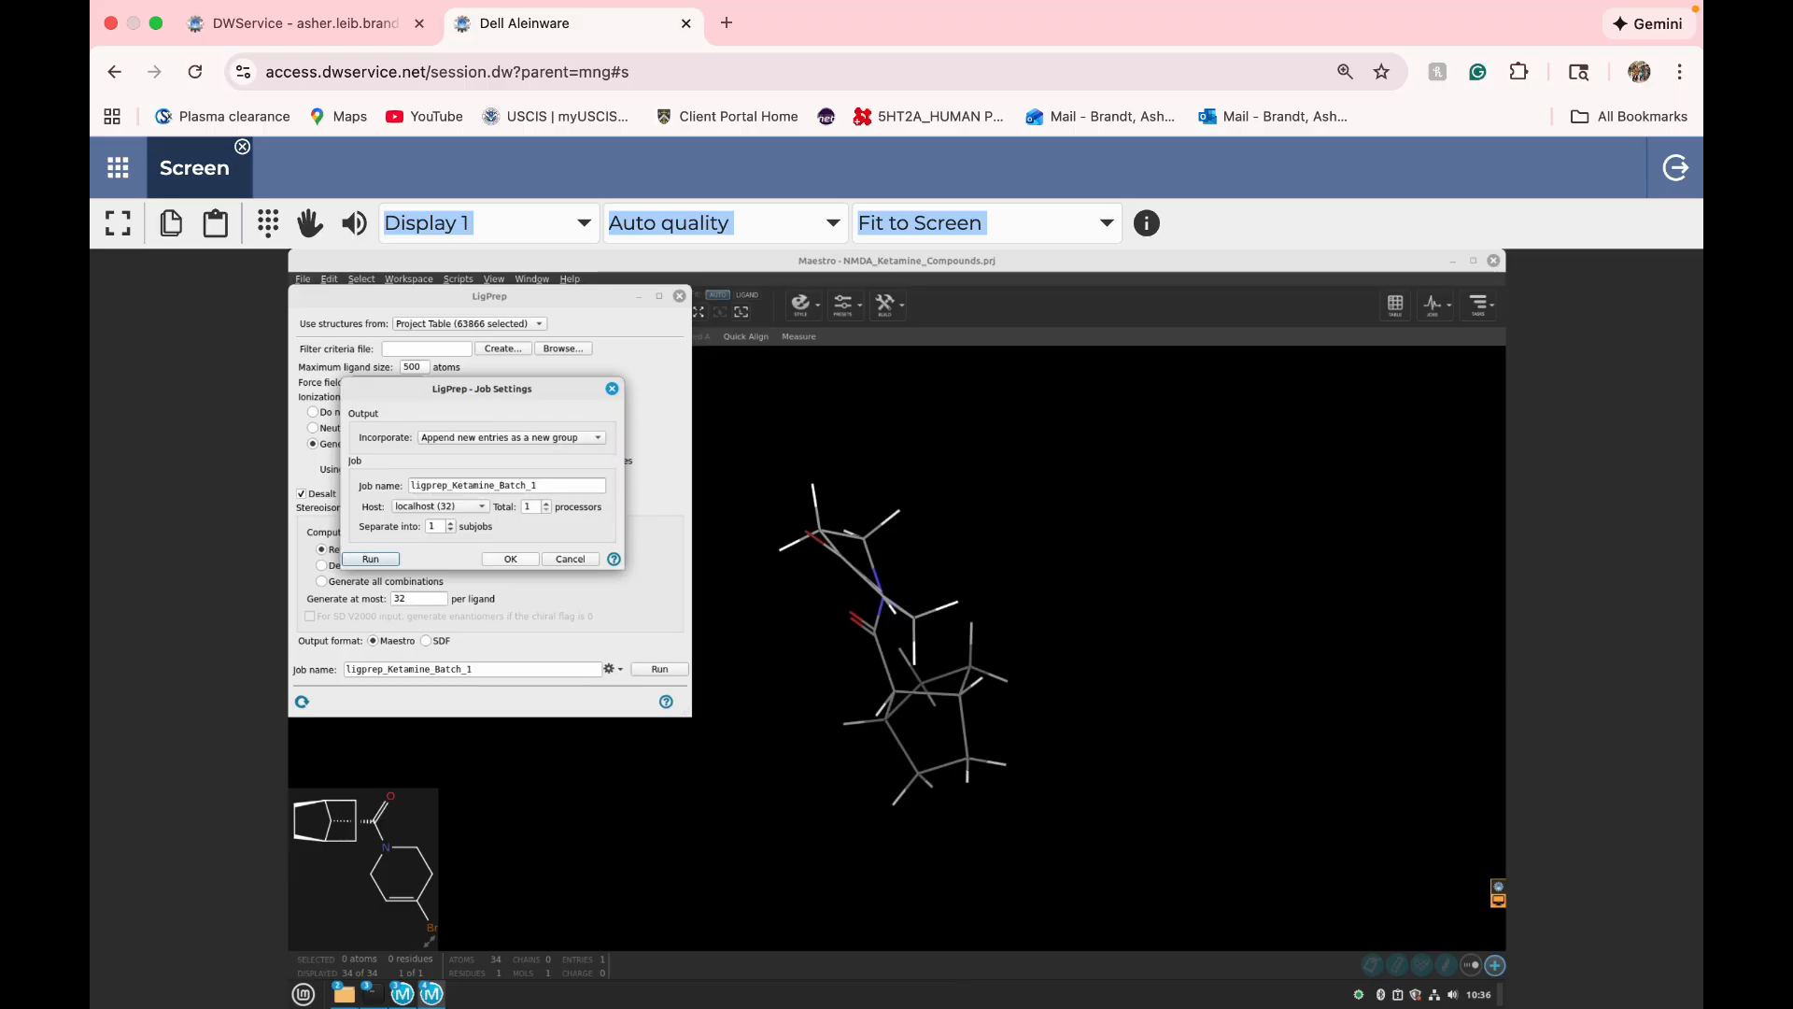
key(Return)
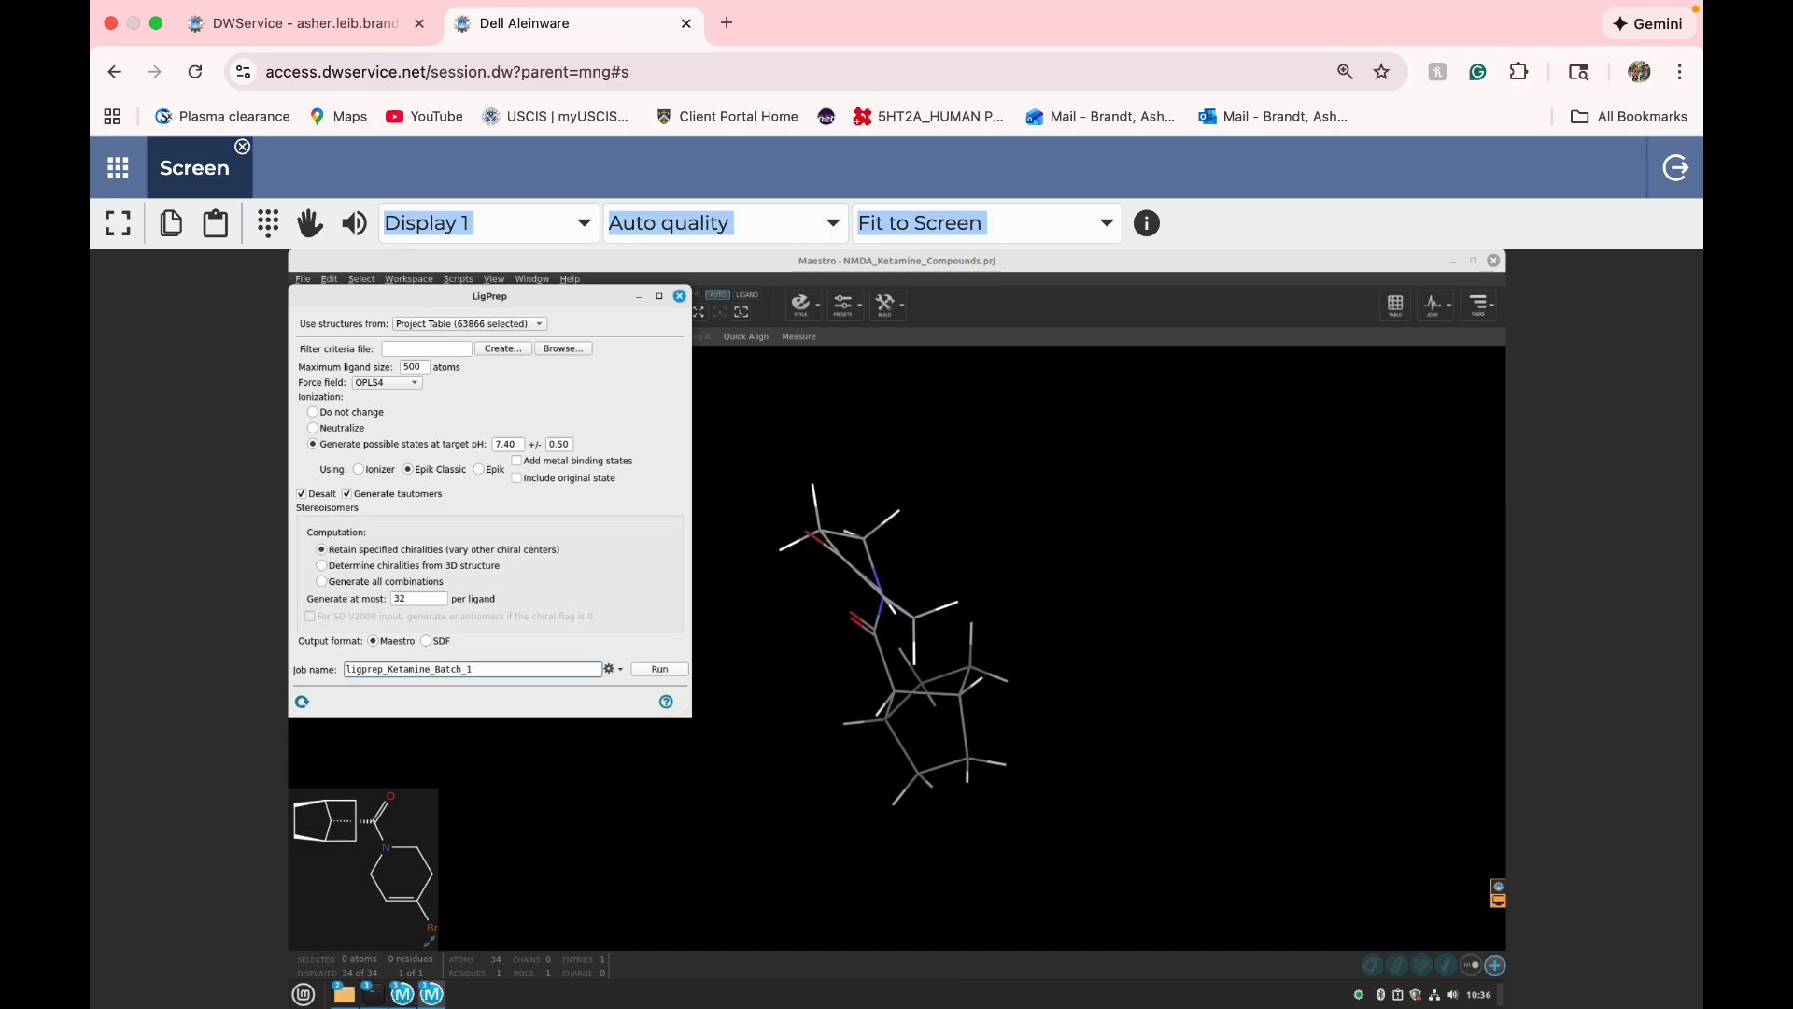
key(Return)
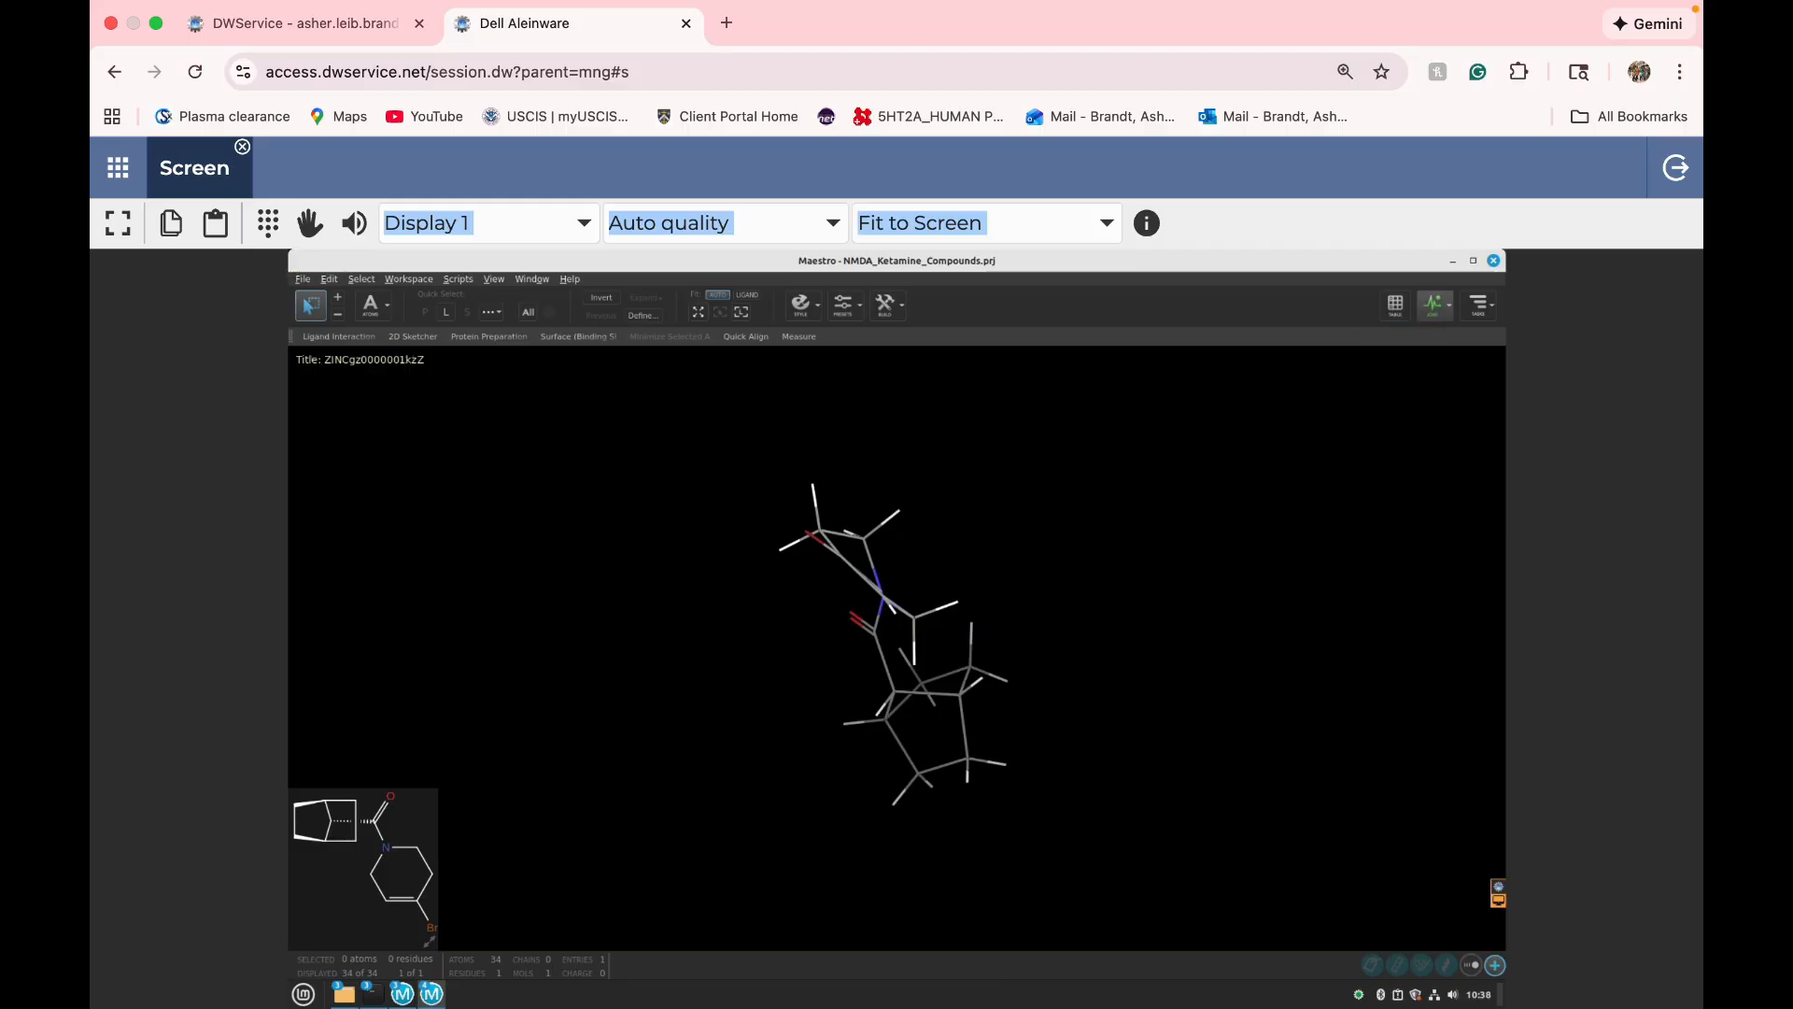
- Import the prepared ligand file ligprep_Ketamine_1-out.maegz from the ligprep_Ketamine_1 folder into the NMDA_Ketamine_Compounds project
drag(896, 260, 923, 456)
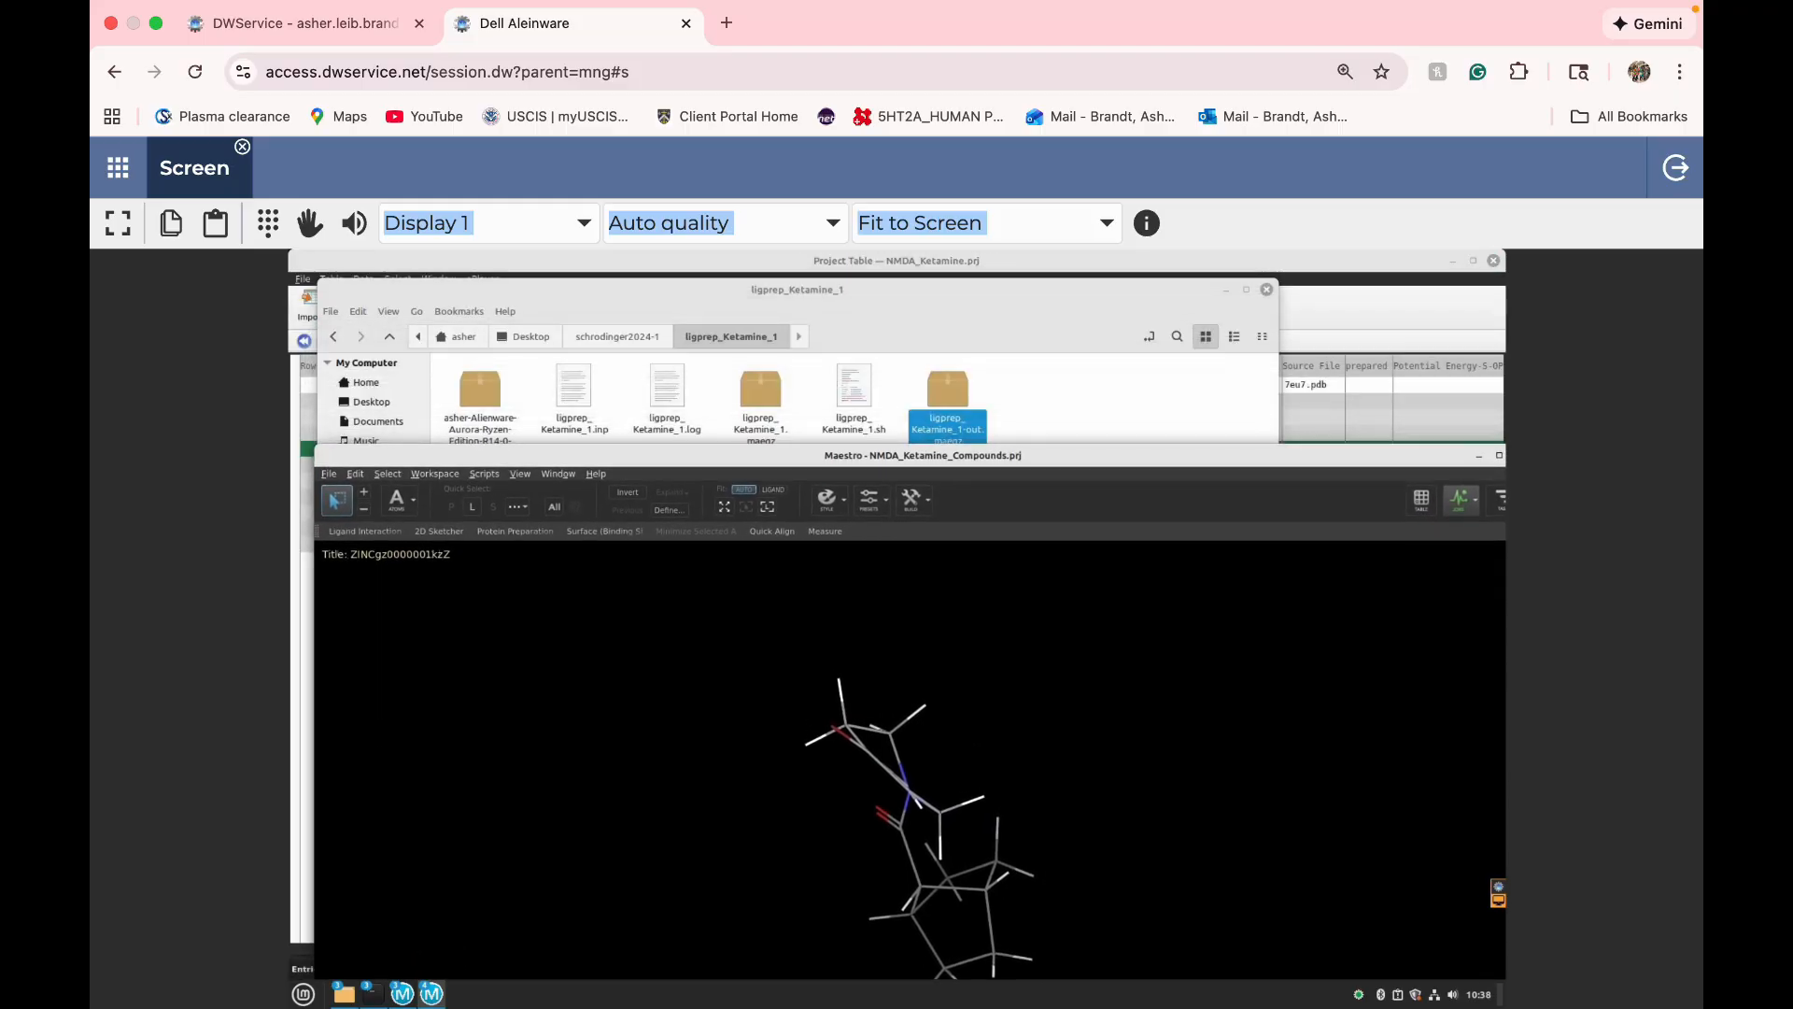
drag(947, 387, 1423, 659)
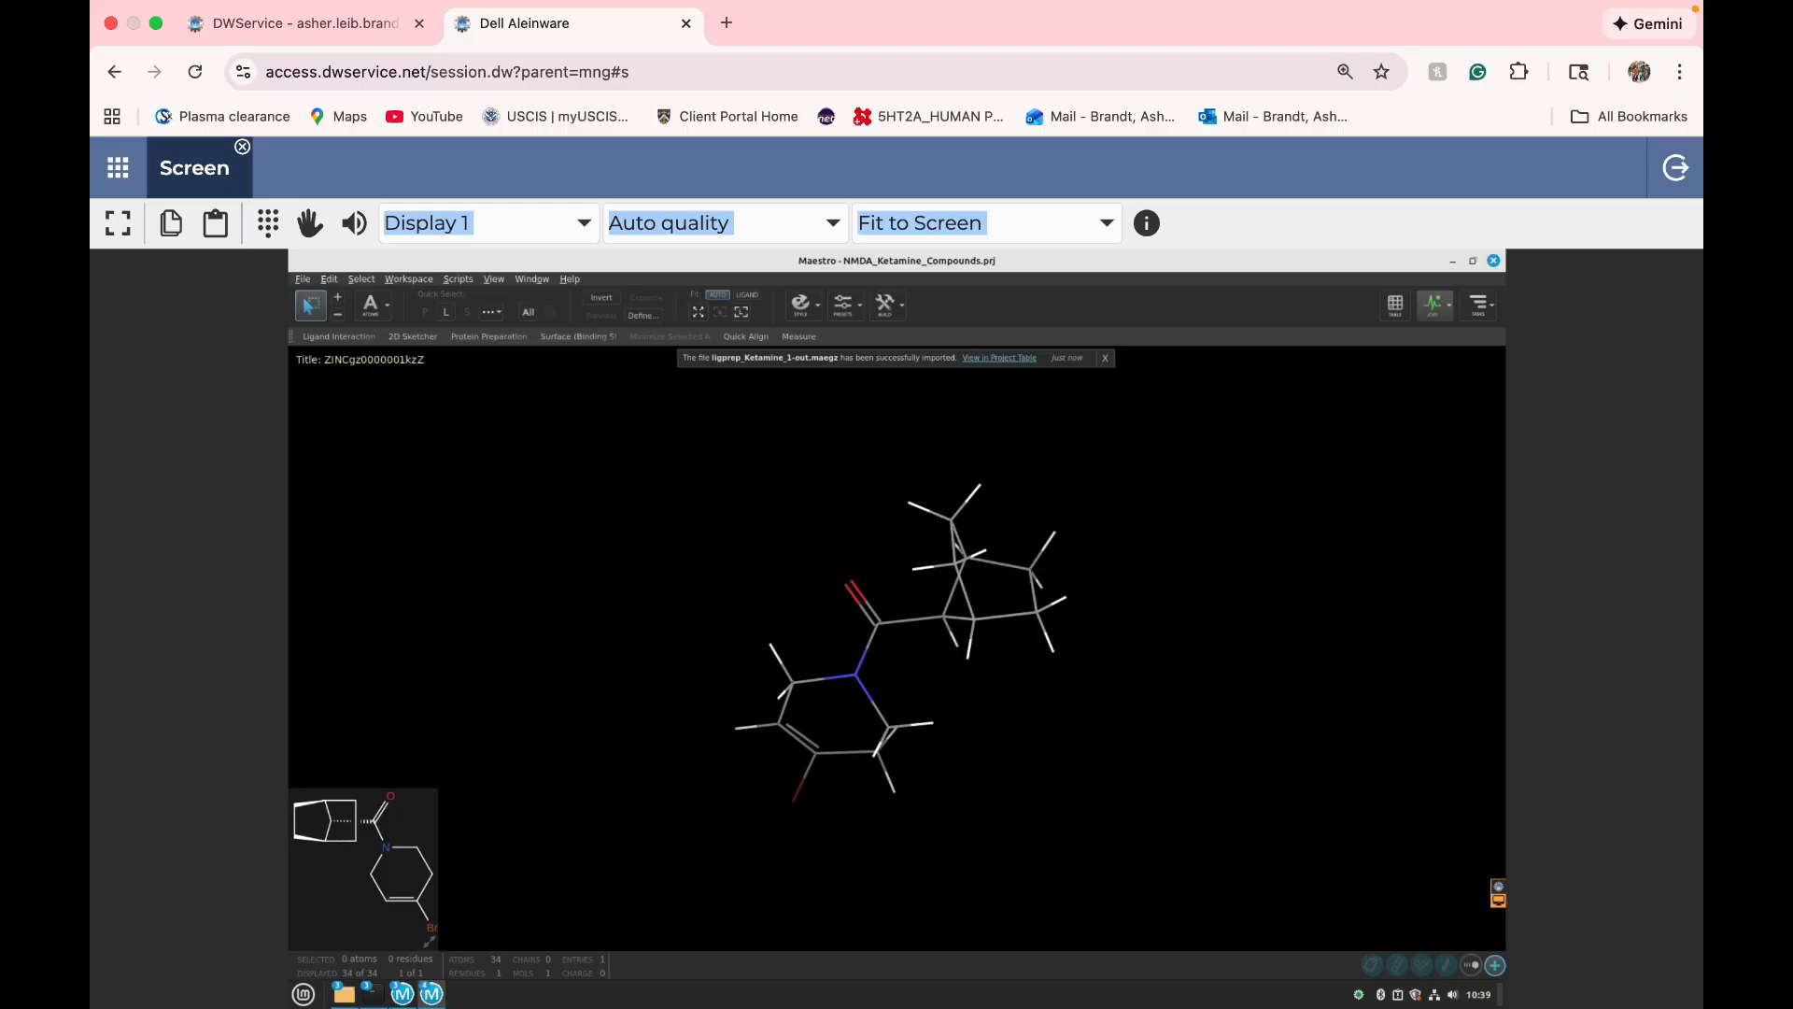
- Inspect prepared ligand entries of the ligprep_Ketamine_1-out group in the project table and collapse the group
click(1395, 304)
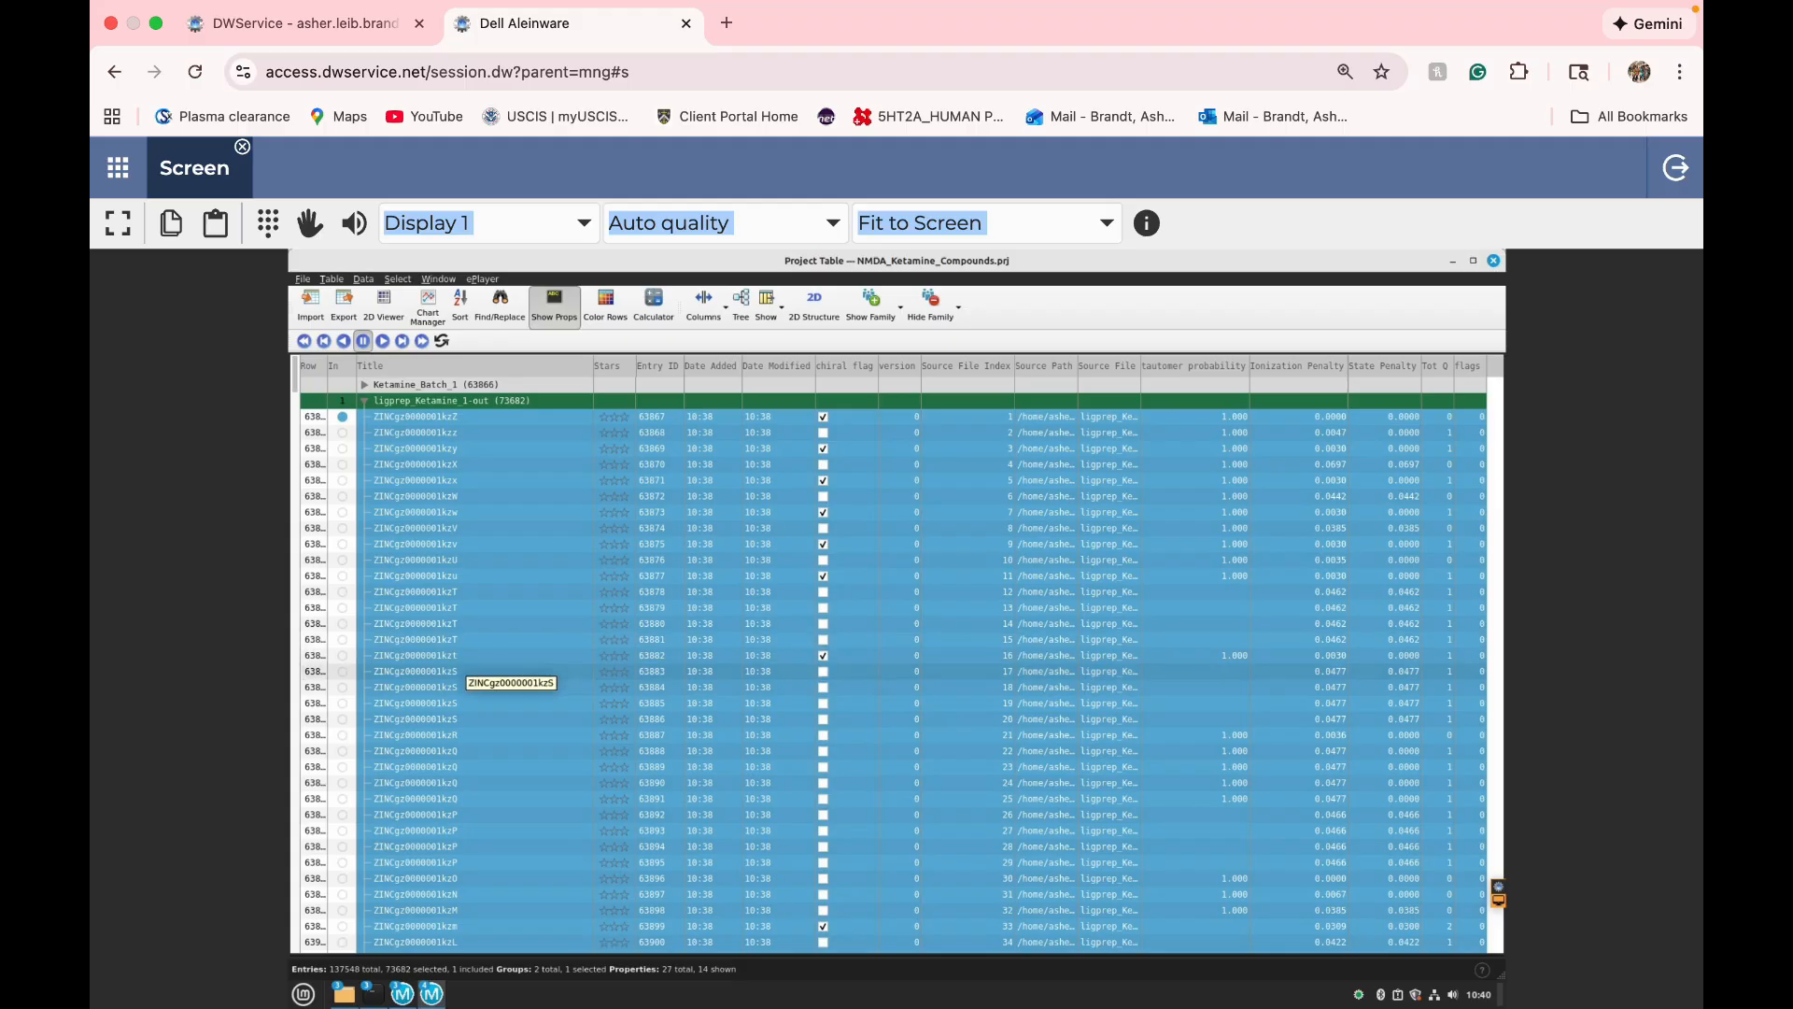
click(464, 671)
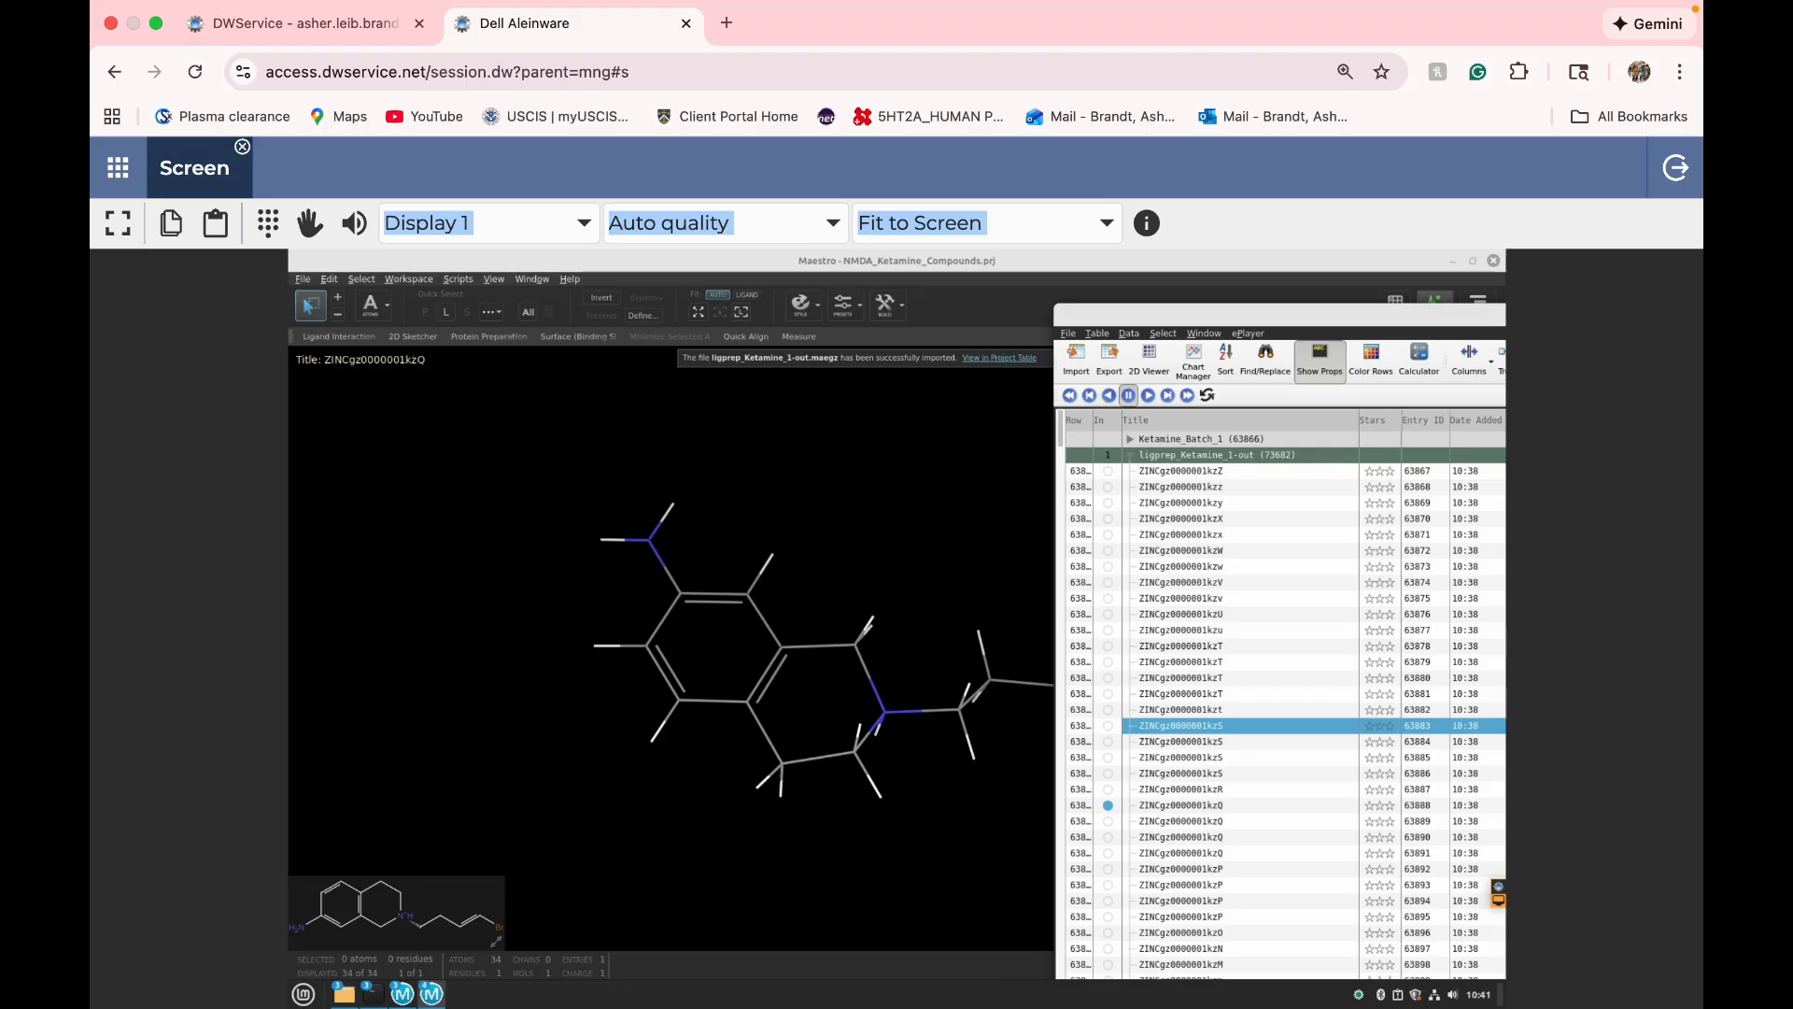
click(1129, 455)
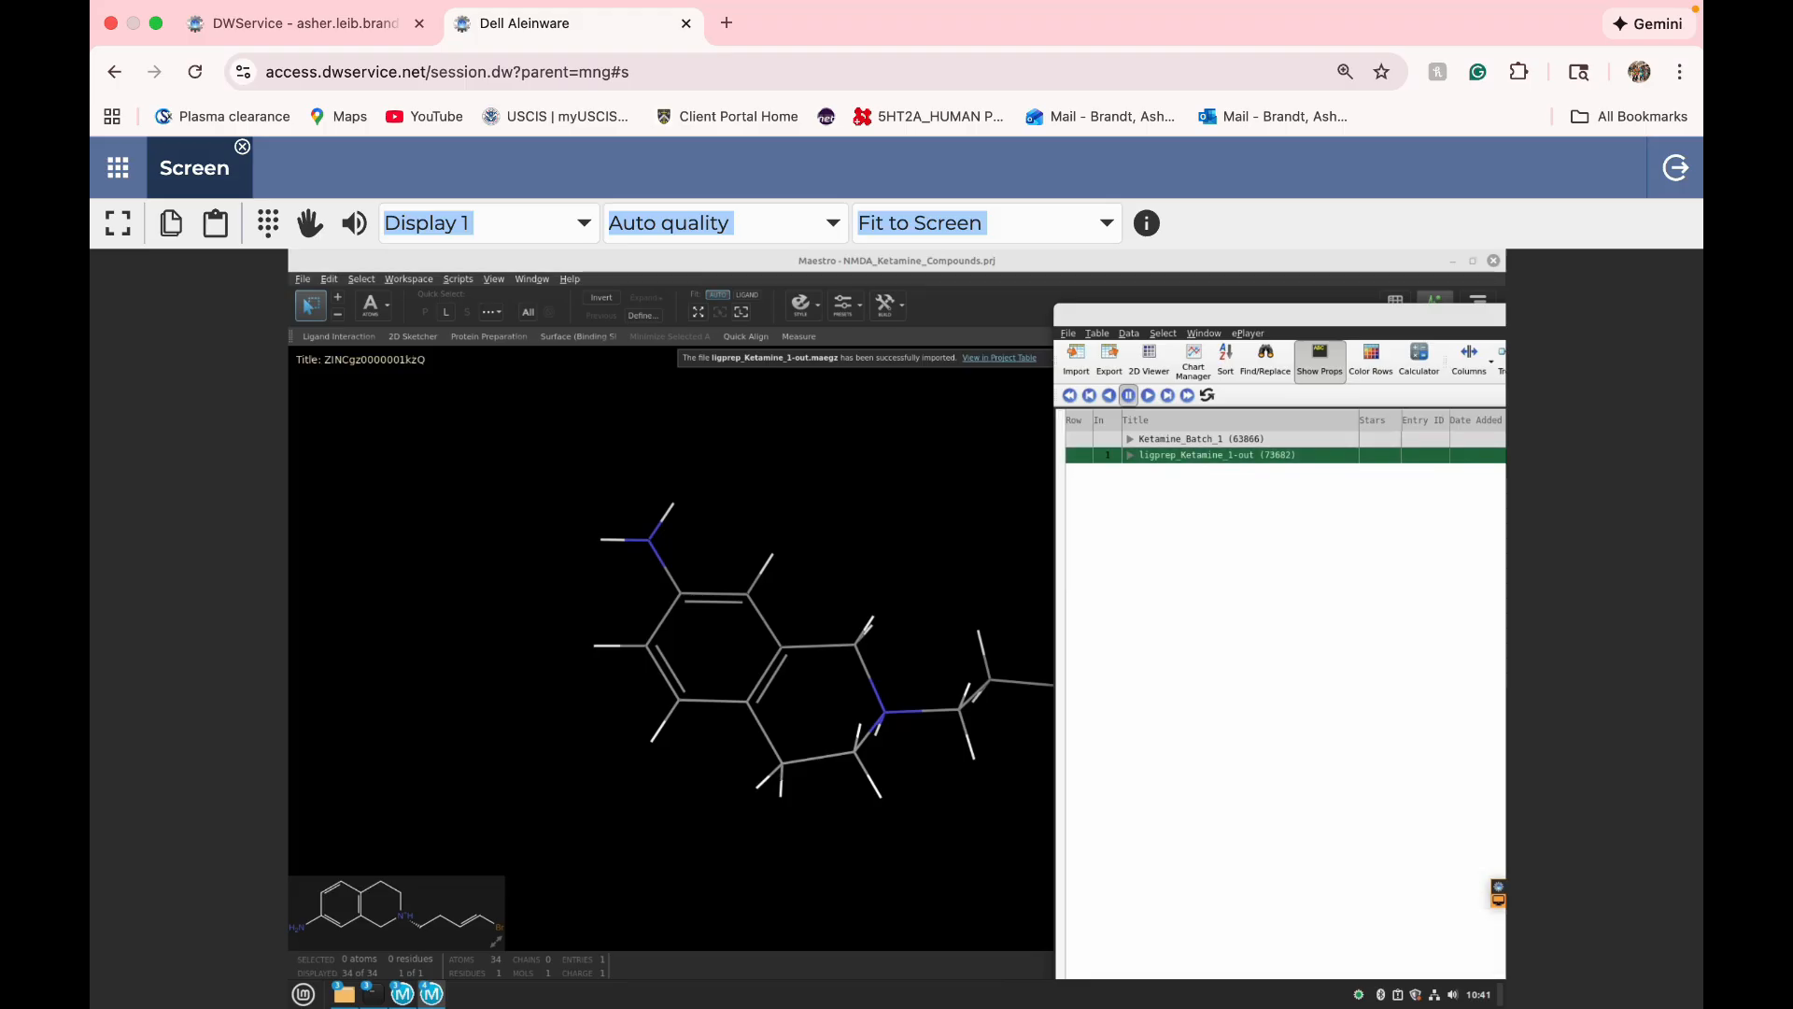
- Find QikProp among the available tasks and open its panel over the workspace
drag(1280, 315, 699, 286)
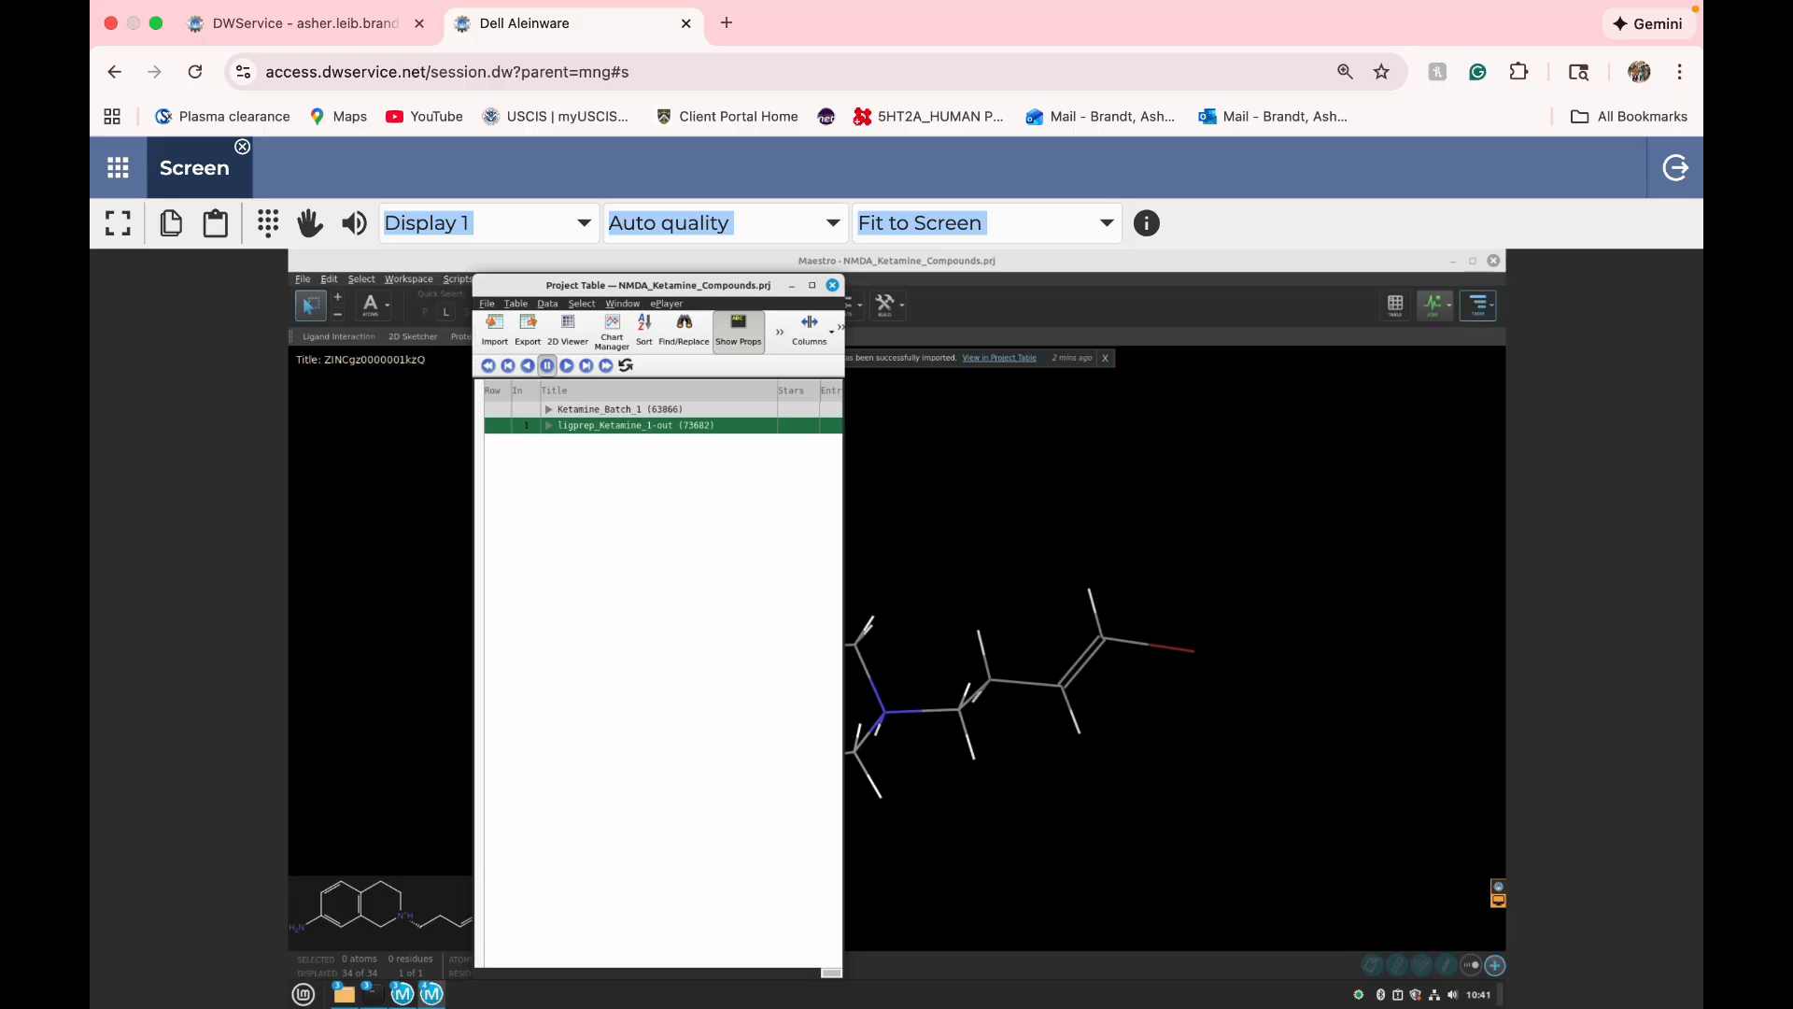
click(1478, 304)
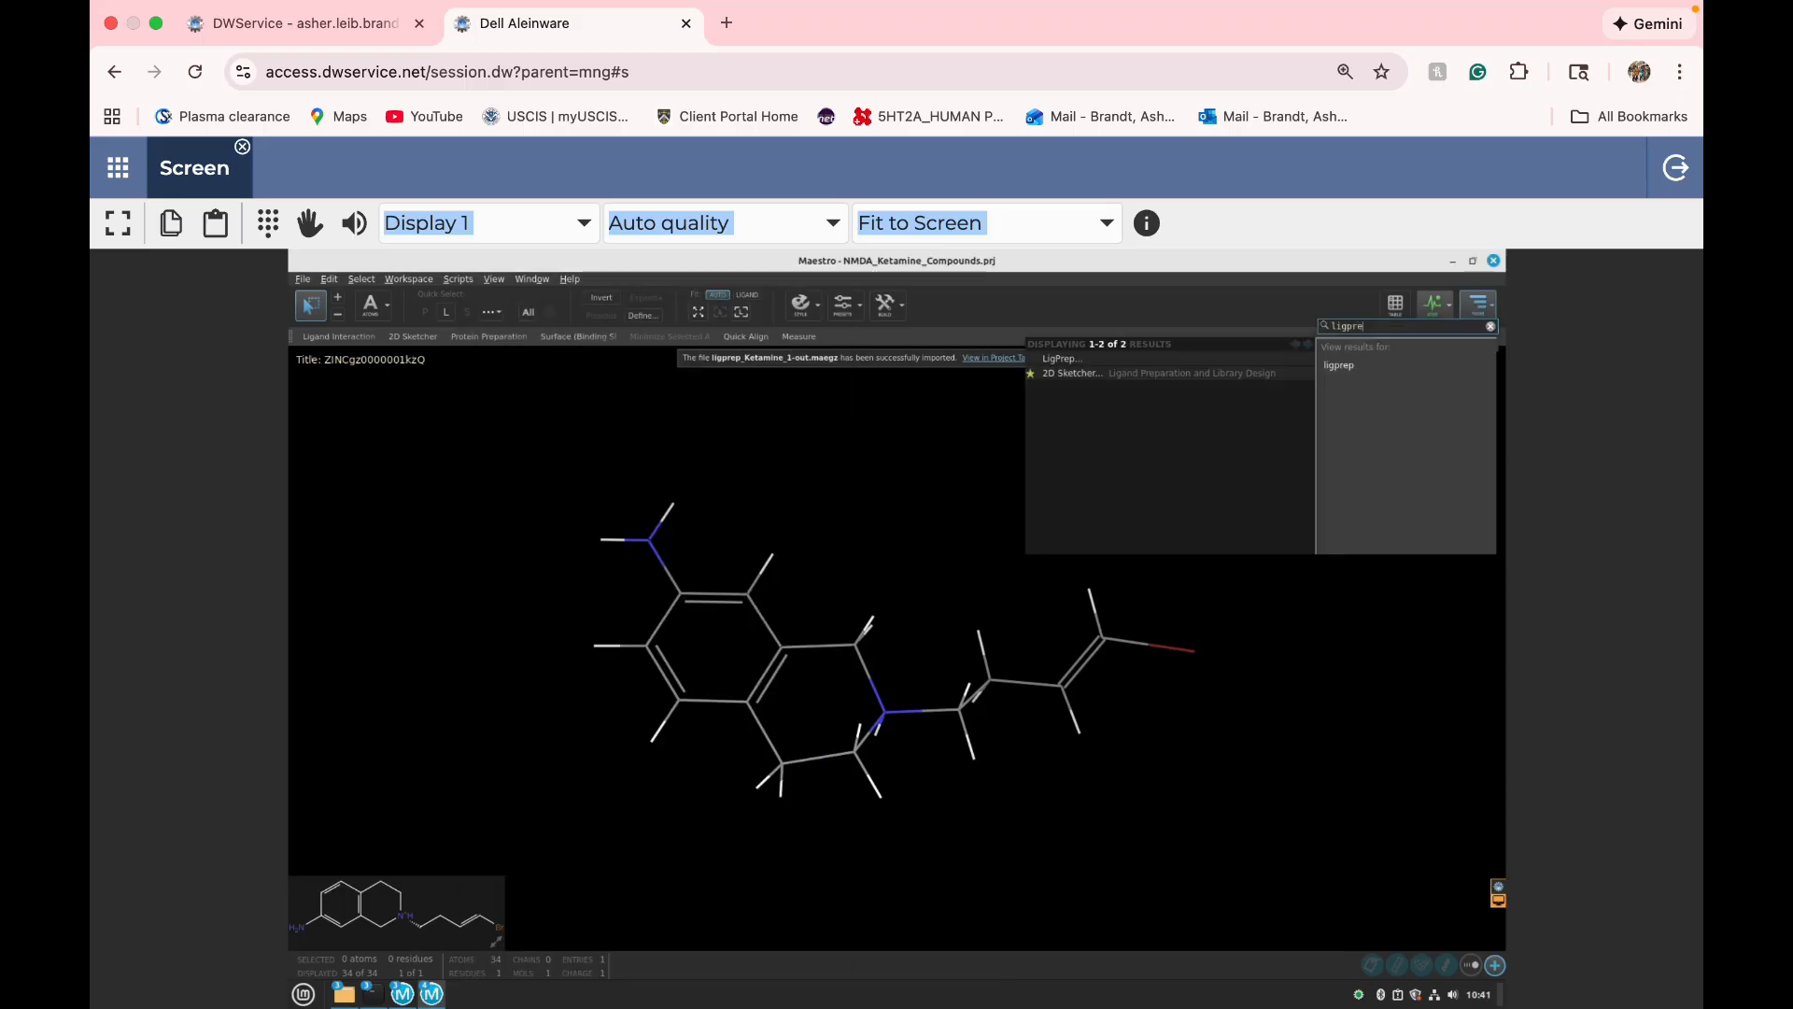
drag(1364, 326, 1331, 326)
click(1396, 304)
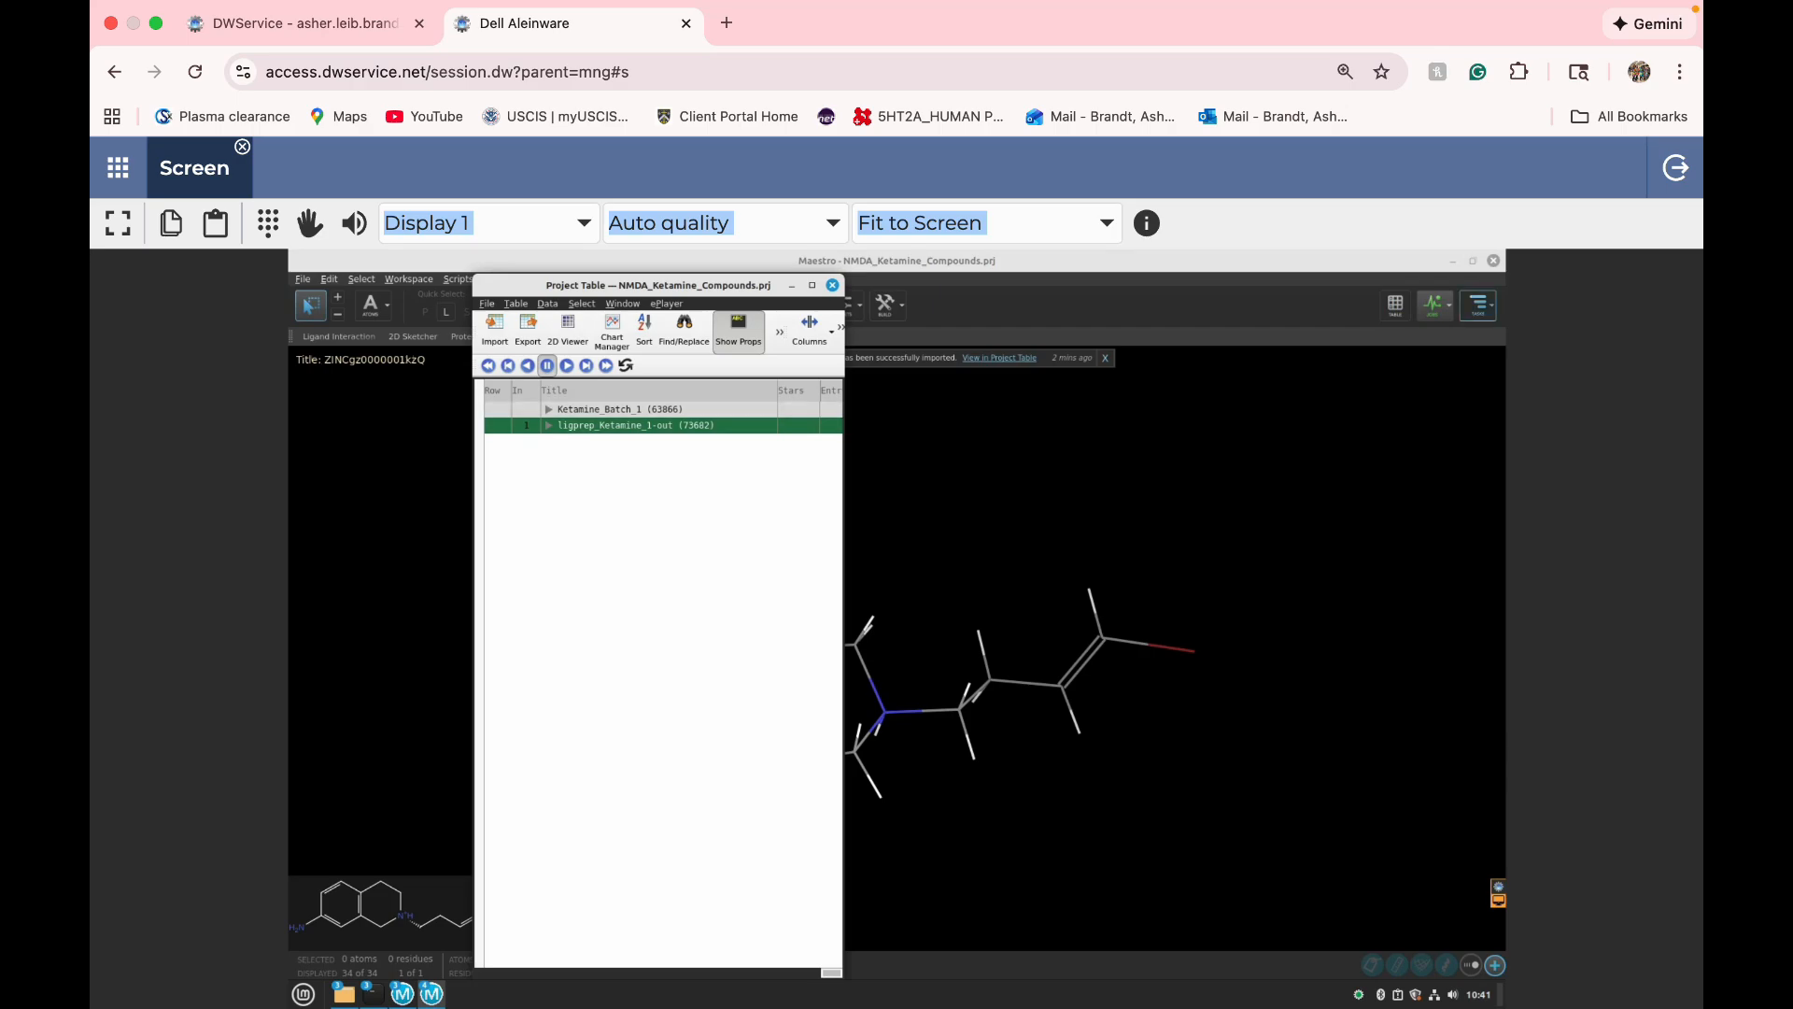
click(1478, 305)
text(qik)
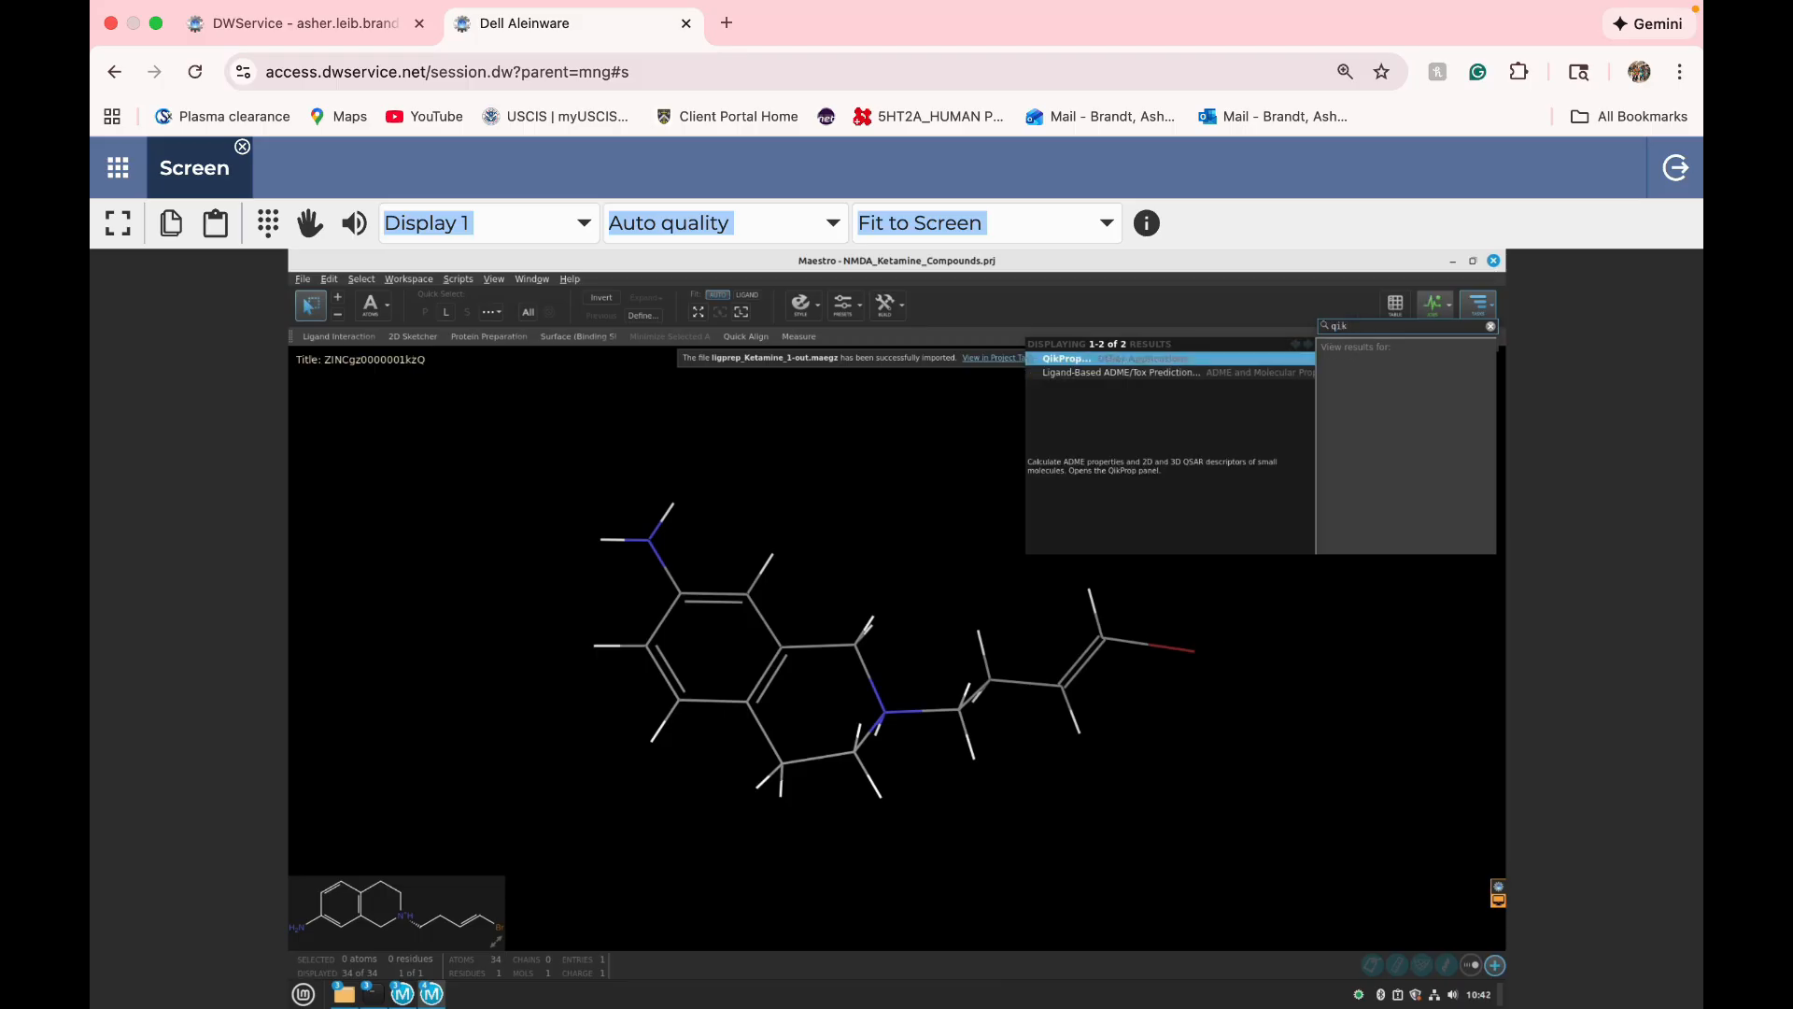
click(1062, 359)
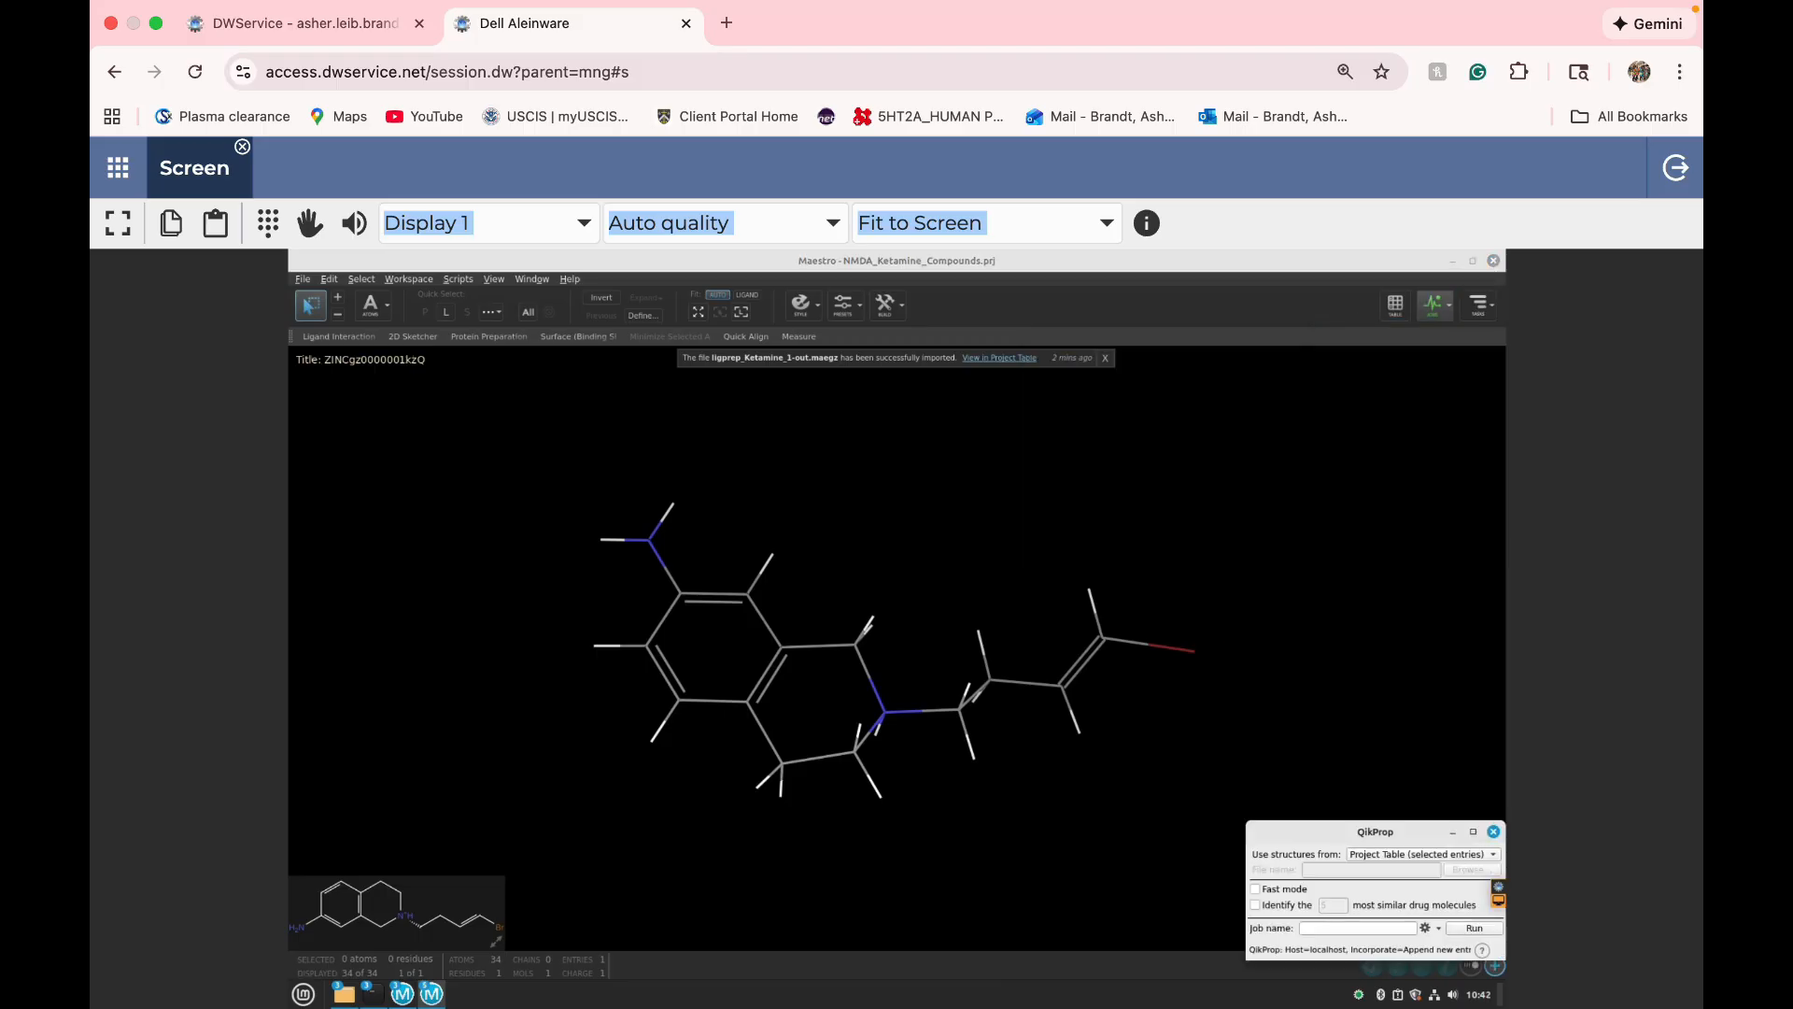
drag(1376, 832, 1056, 526)
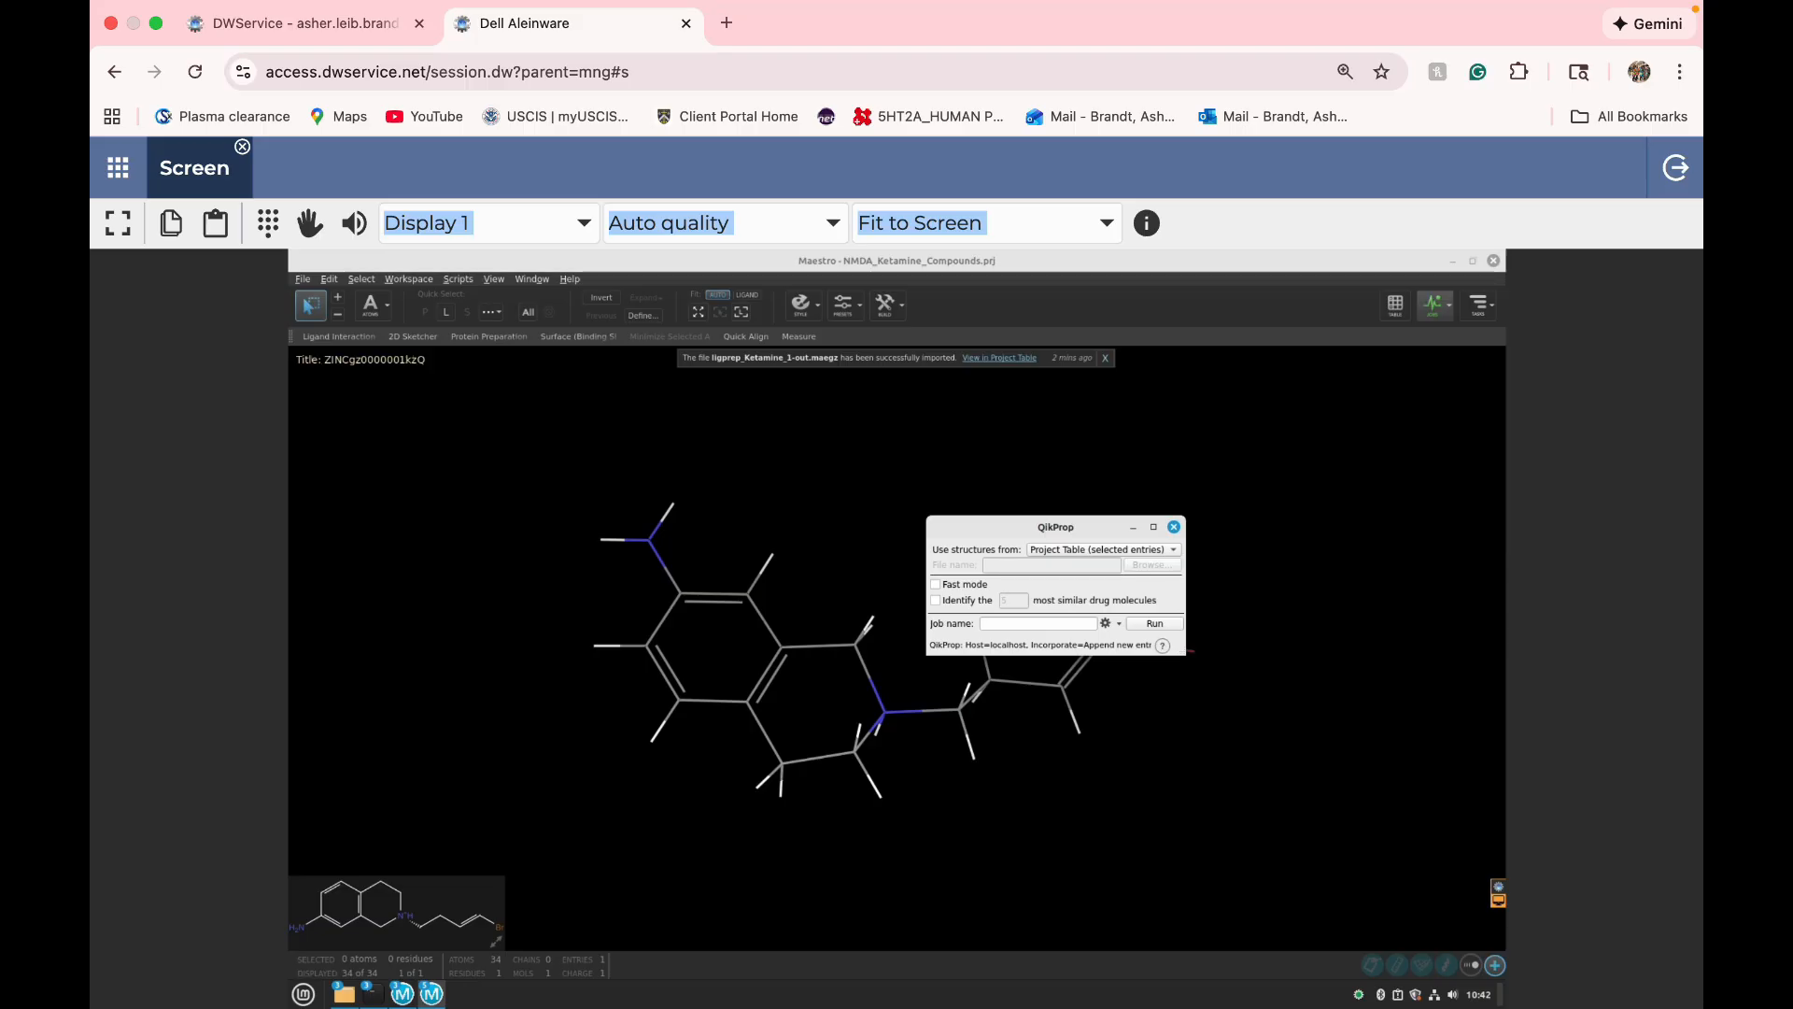
- Name the QikProp job QikProp_Ketamine_NMDA_1, use structures from the selected project table entries, and run it
text(01kProp)
text(_Ketamine_NMDA)
text(_1)
click(1103, 549)
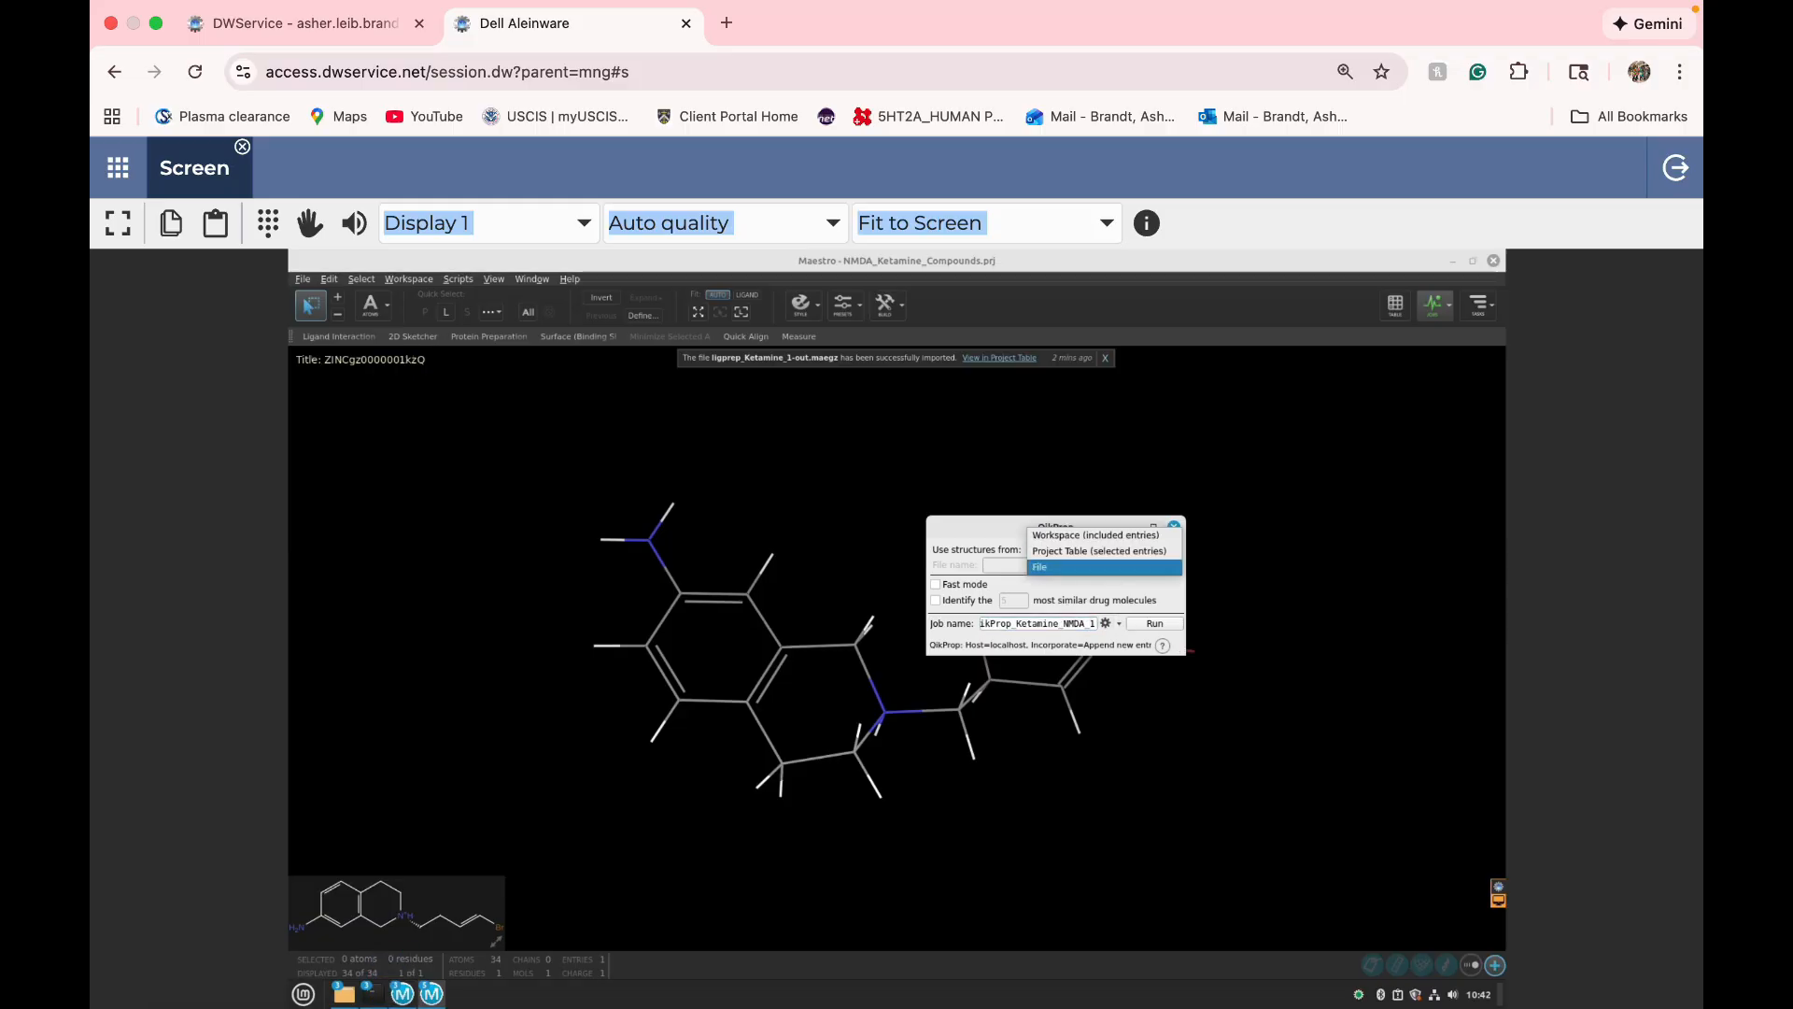
click(1103, 551)
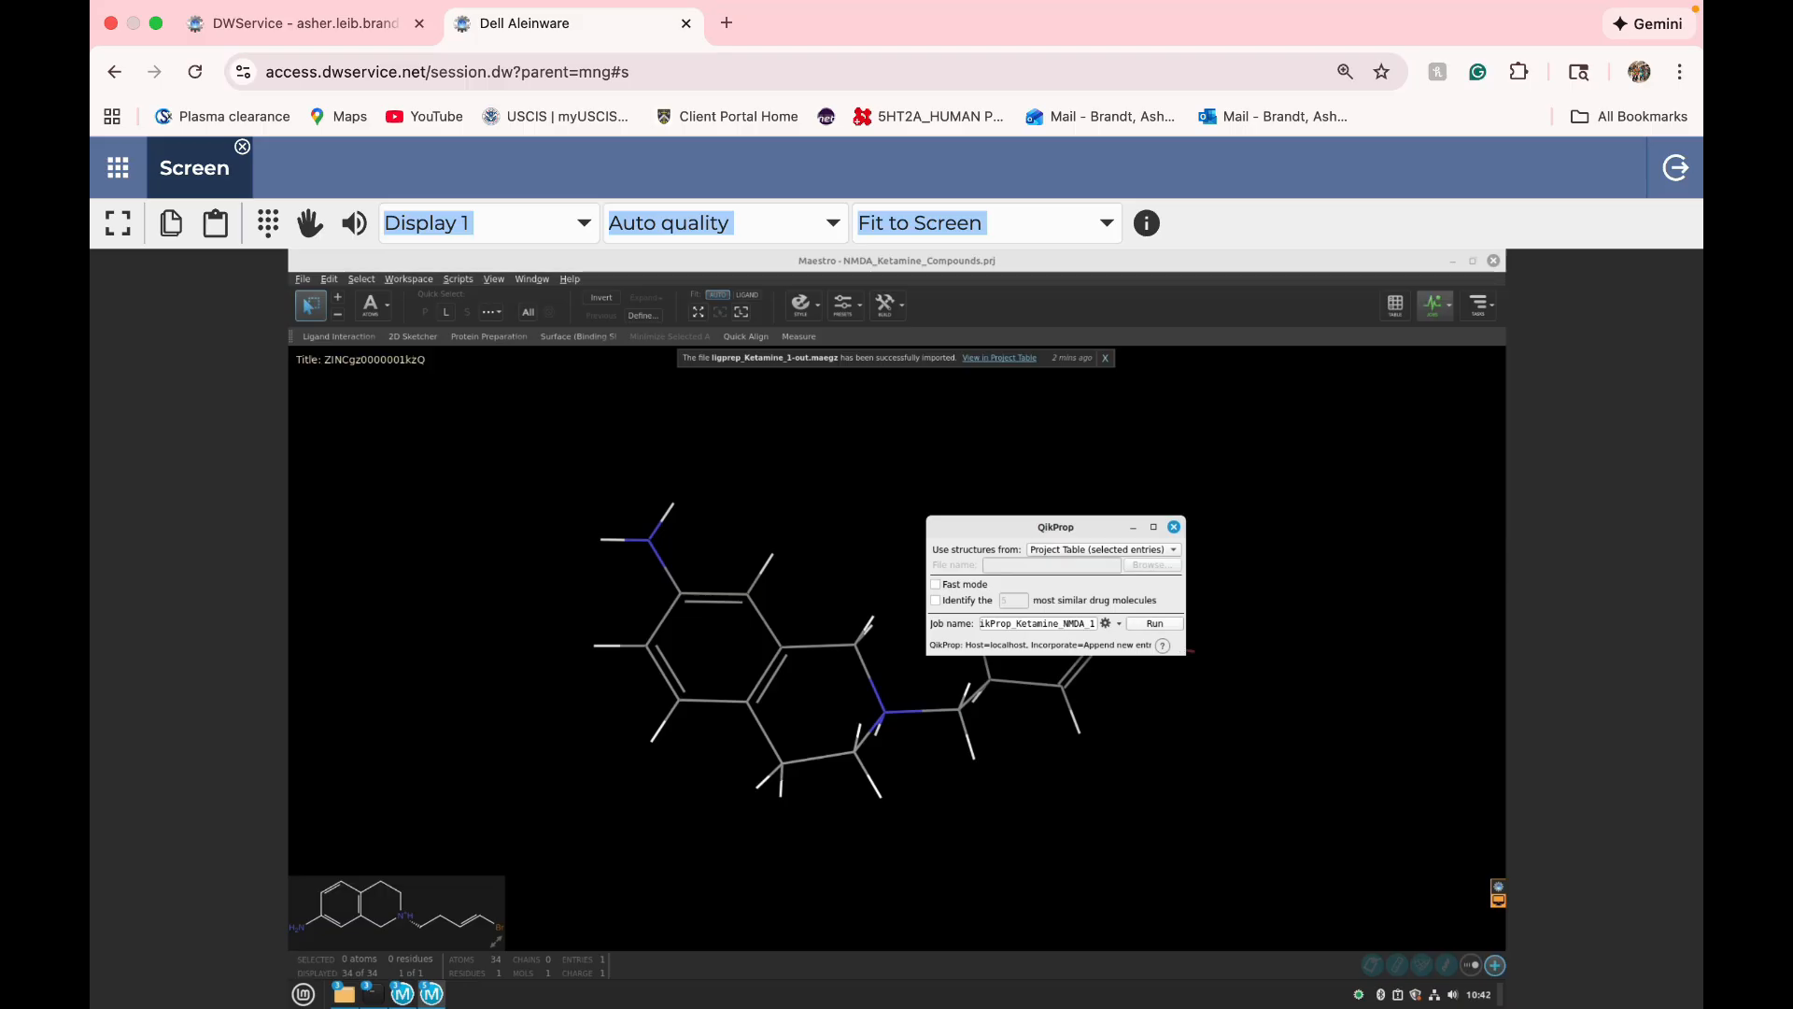
click(1141, 623)
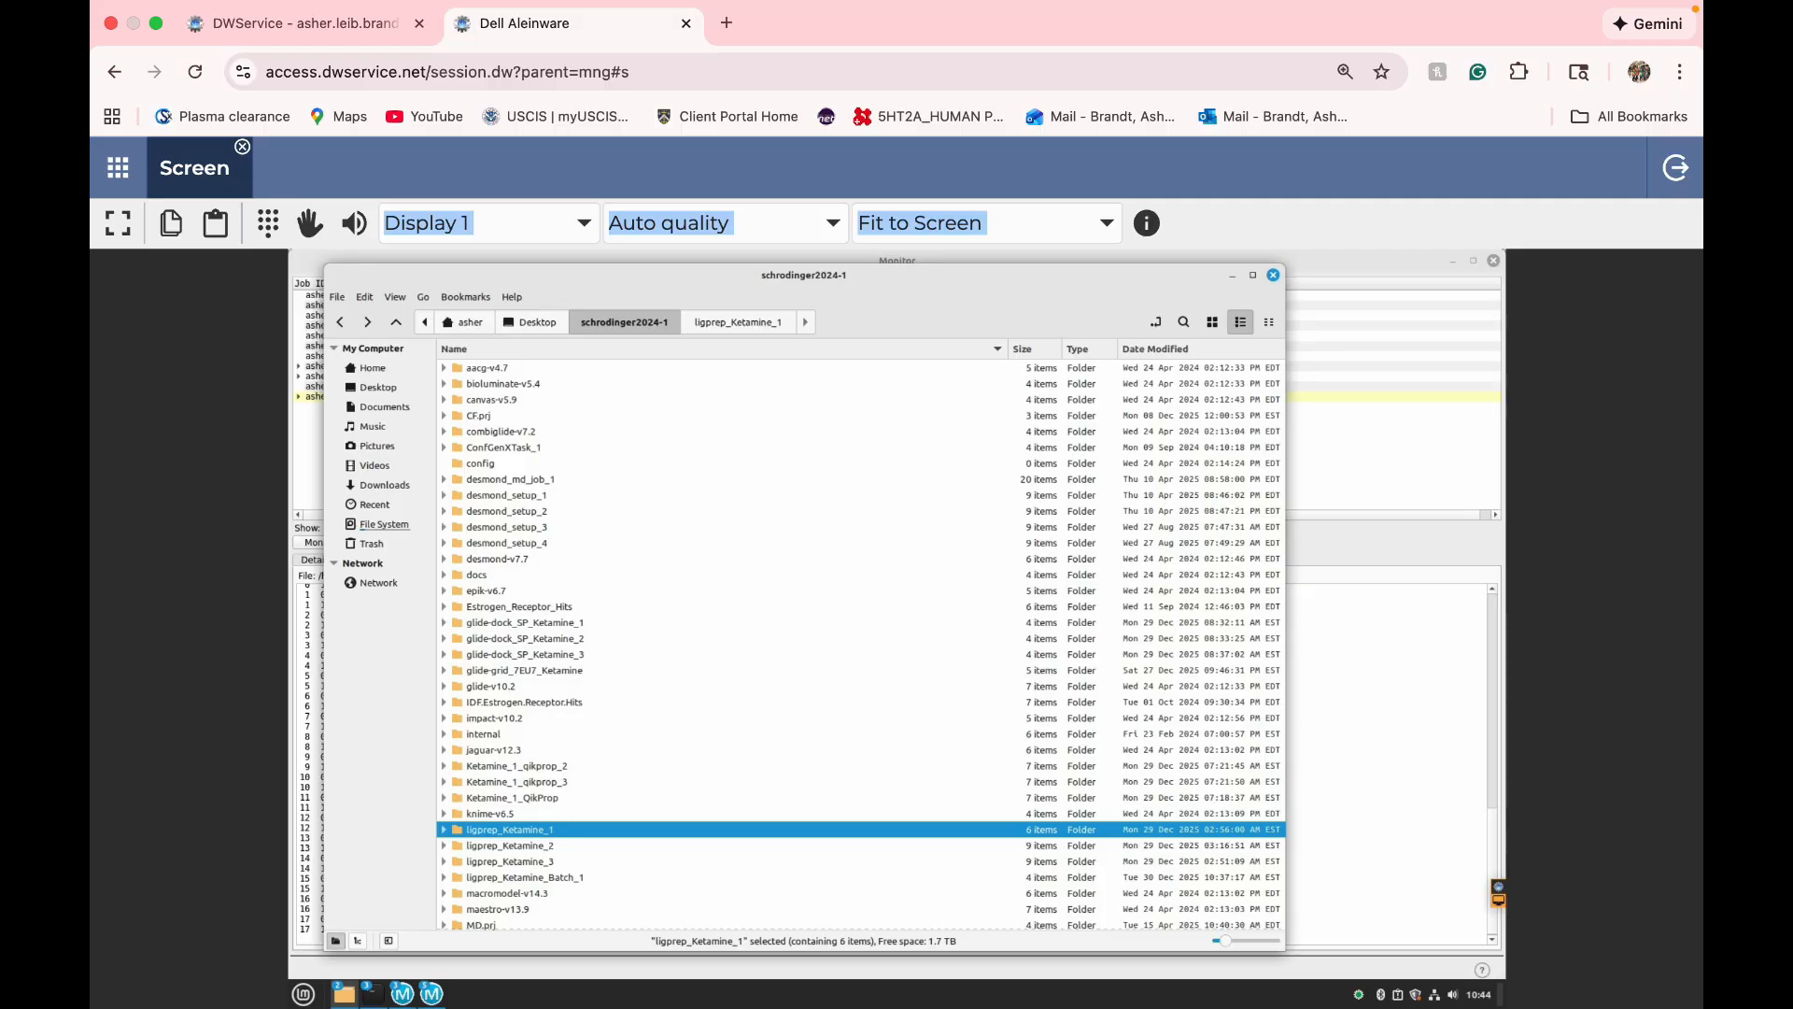
mouse_move(432, 994)
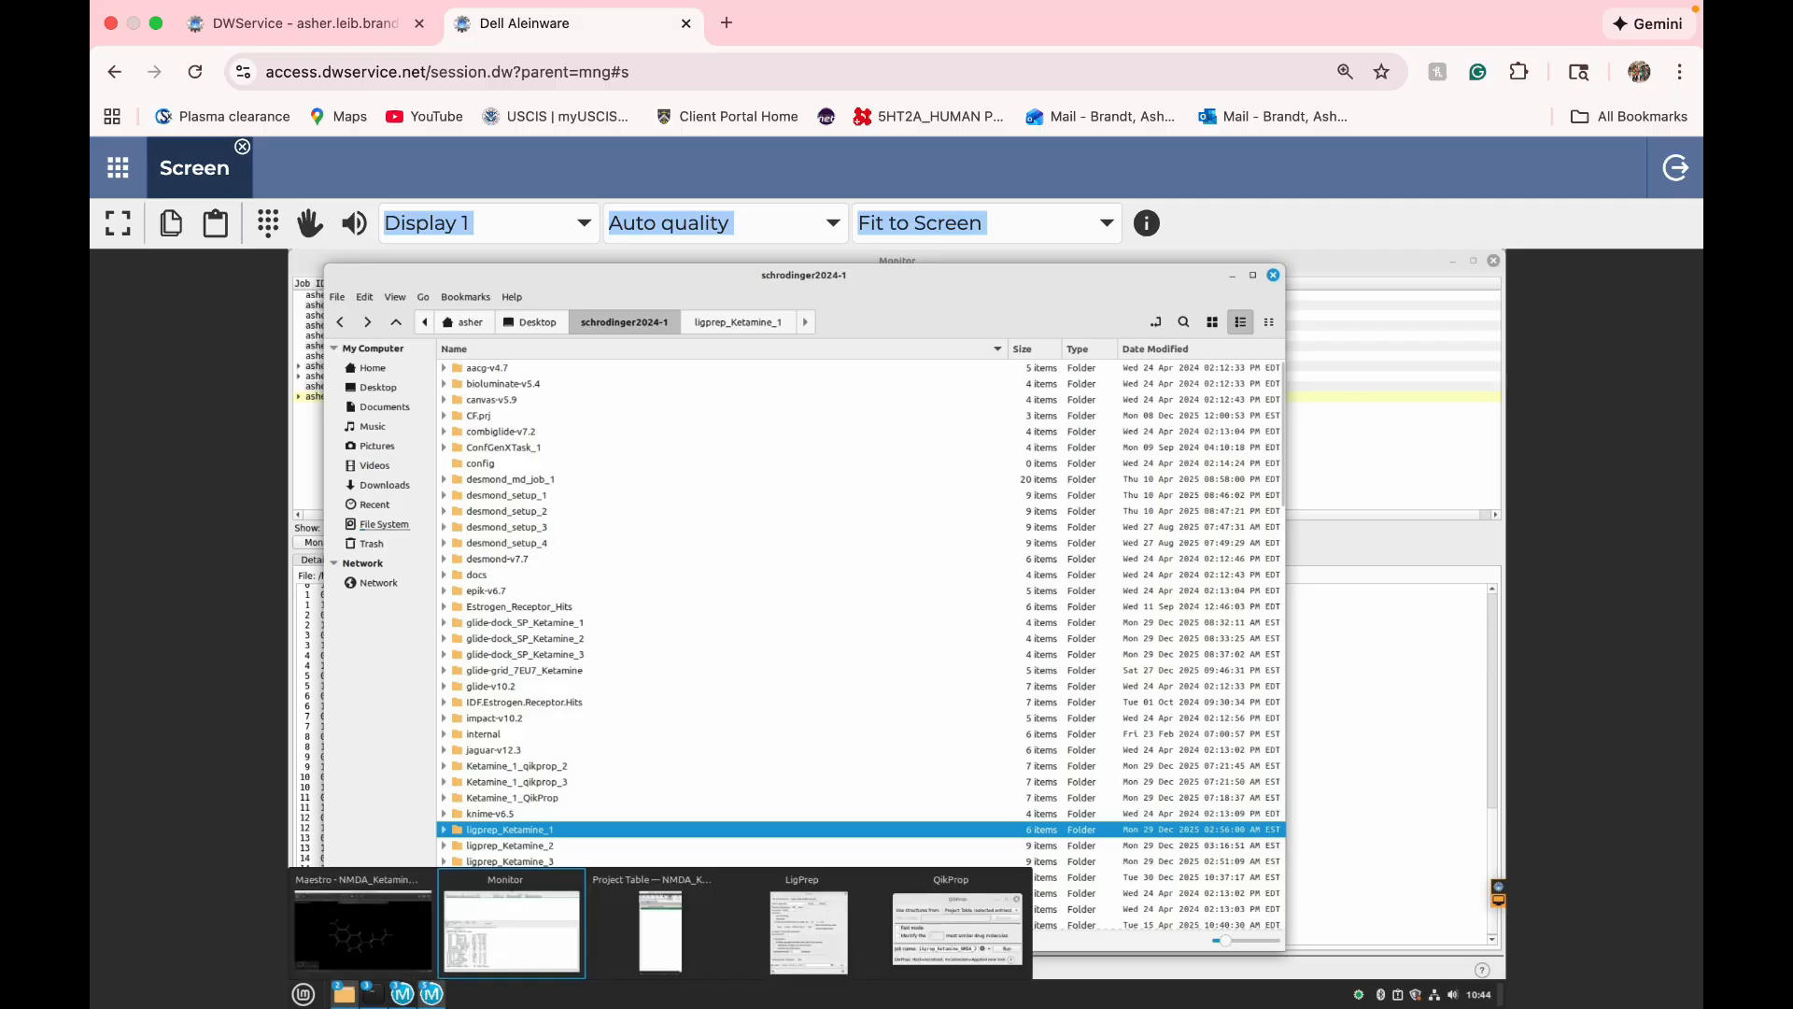
click(363, 929)
click(303, 278)
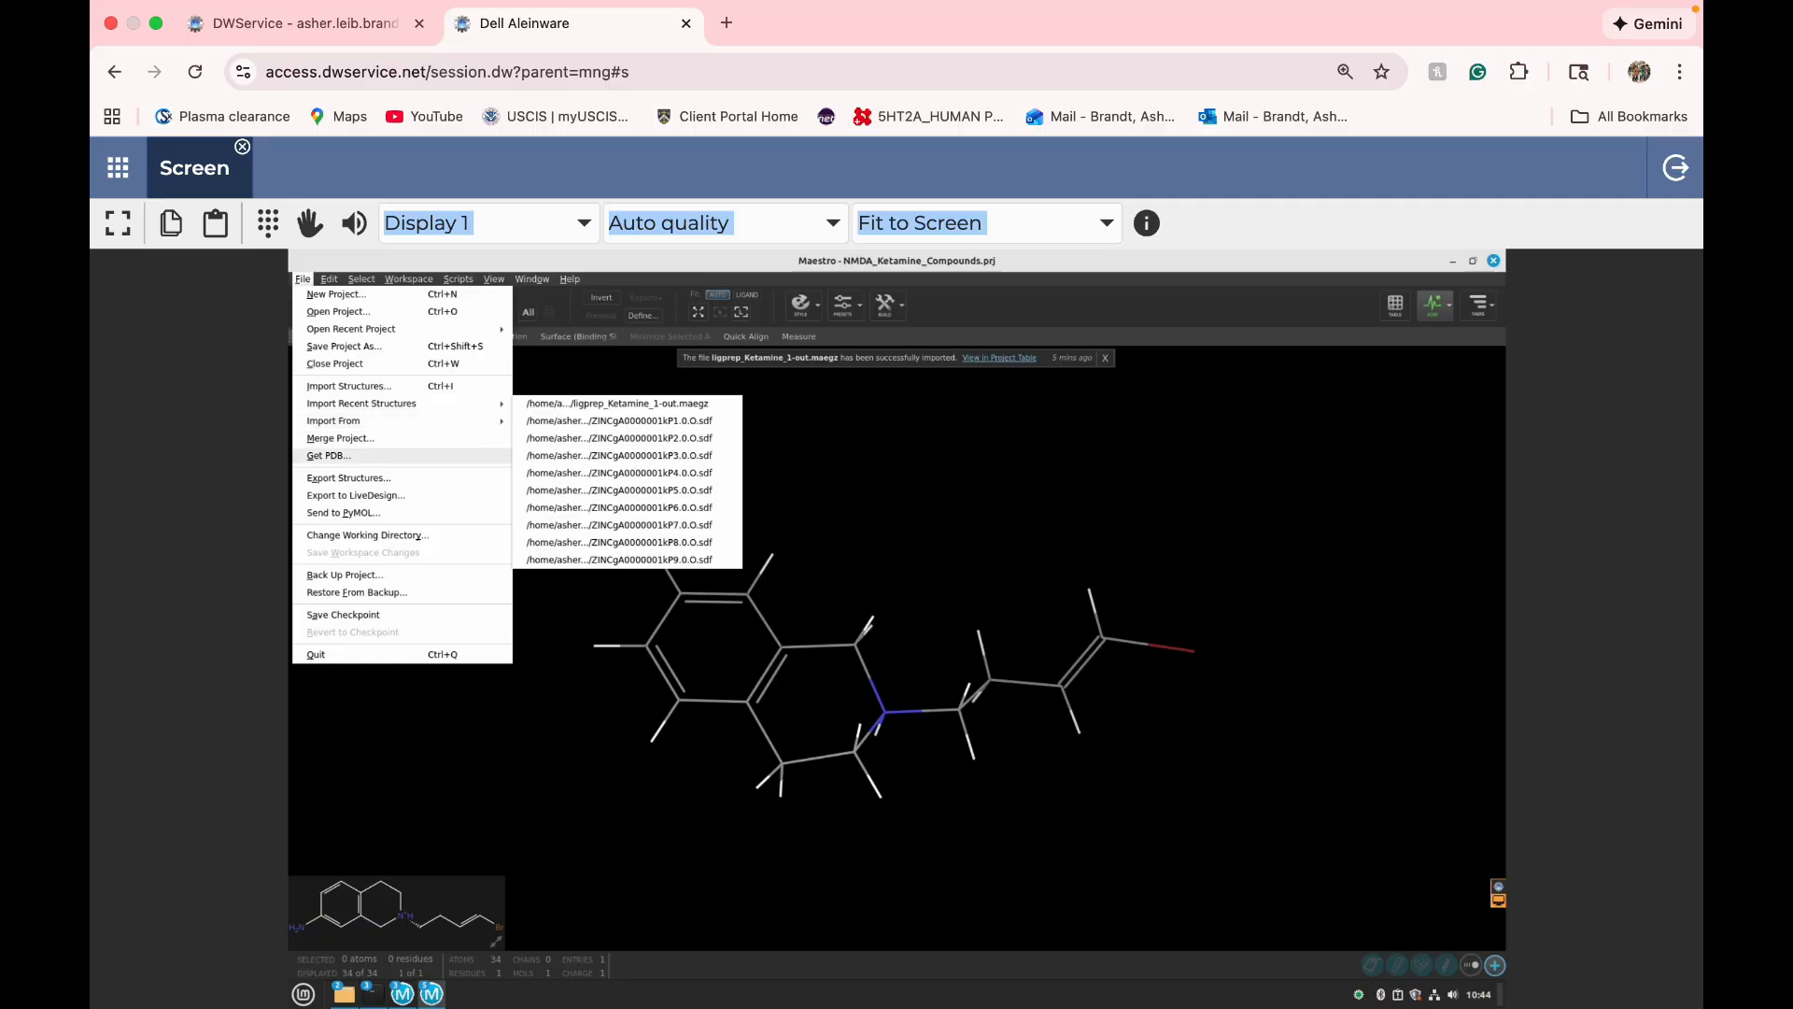
click(367, 535)
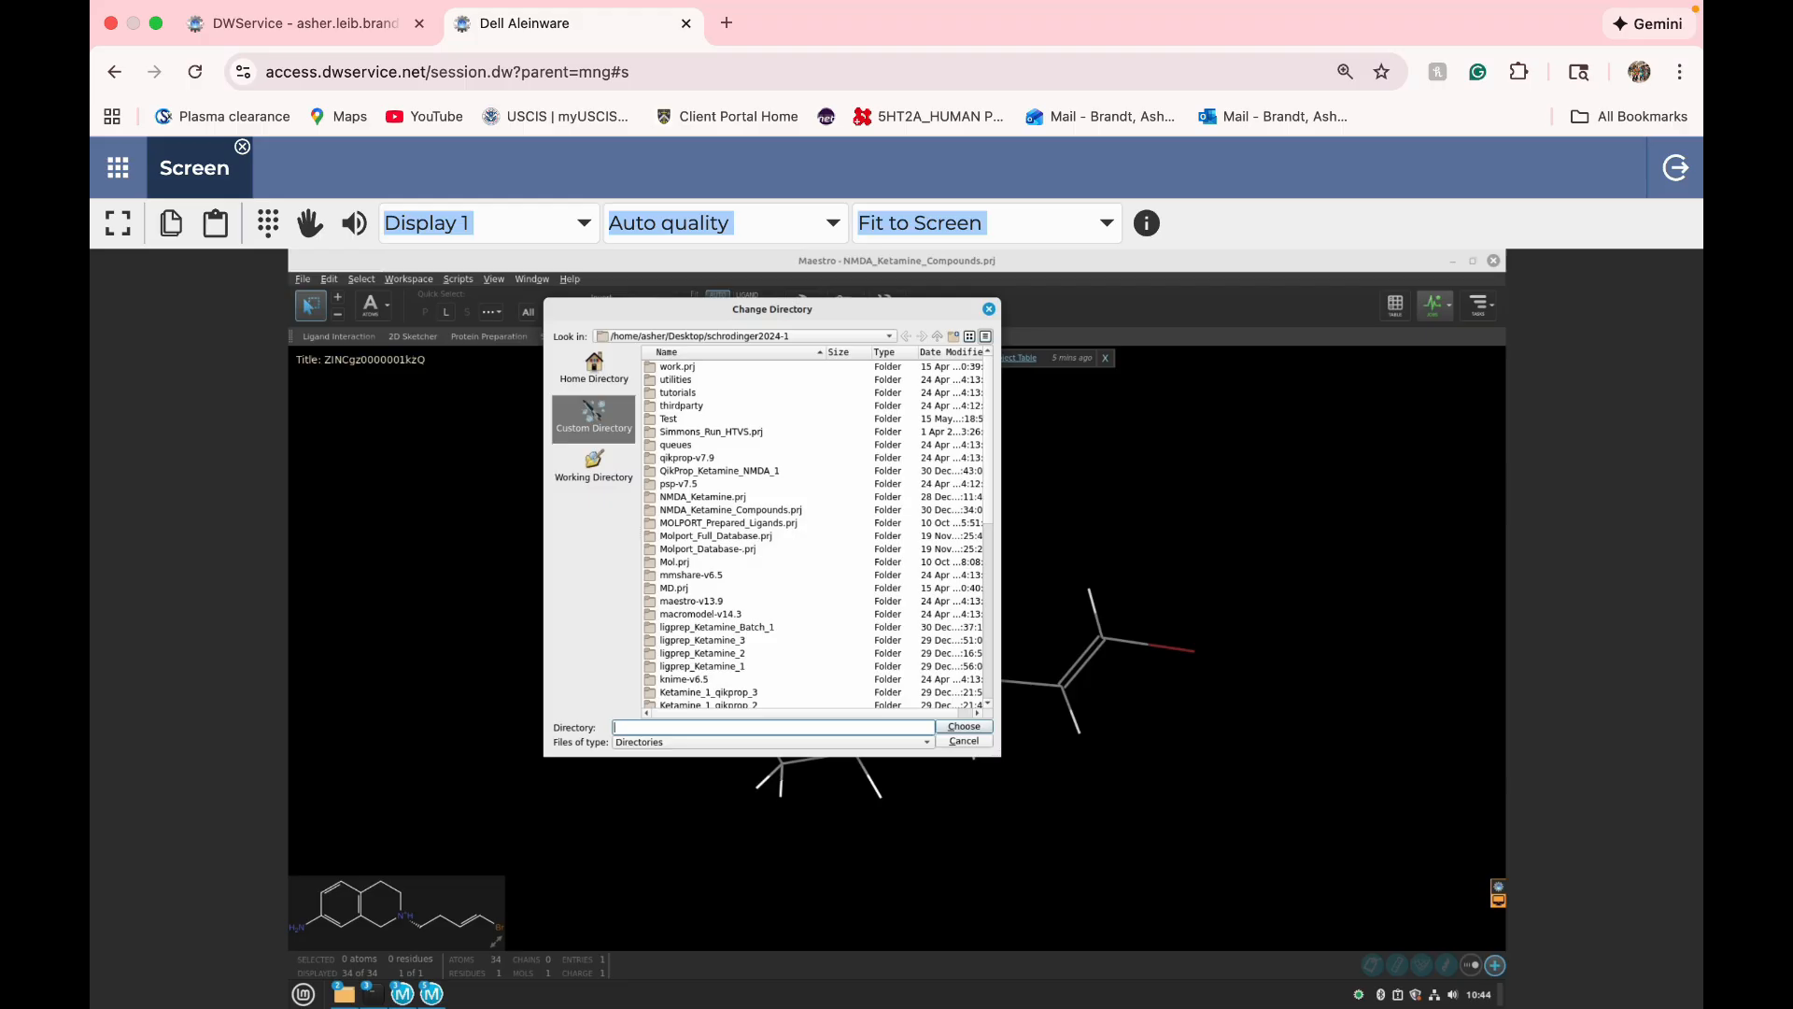
click(595, 369)
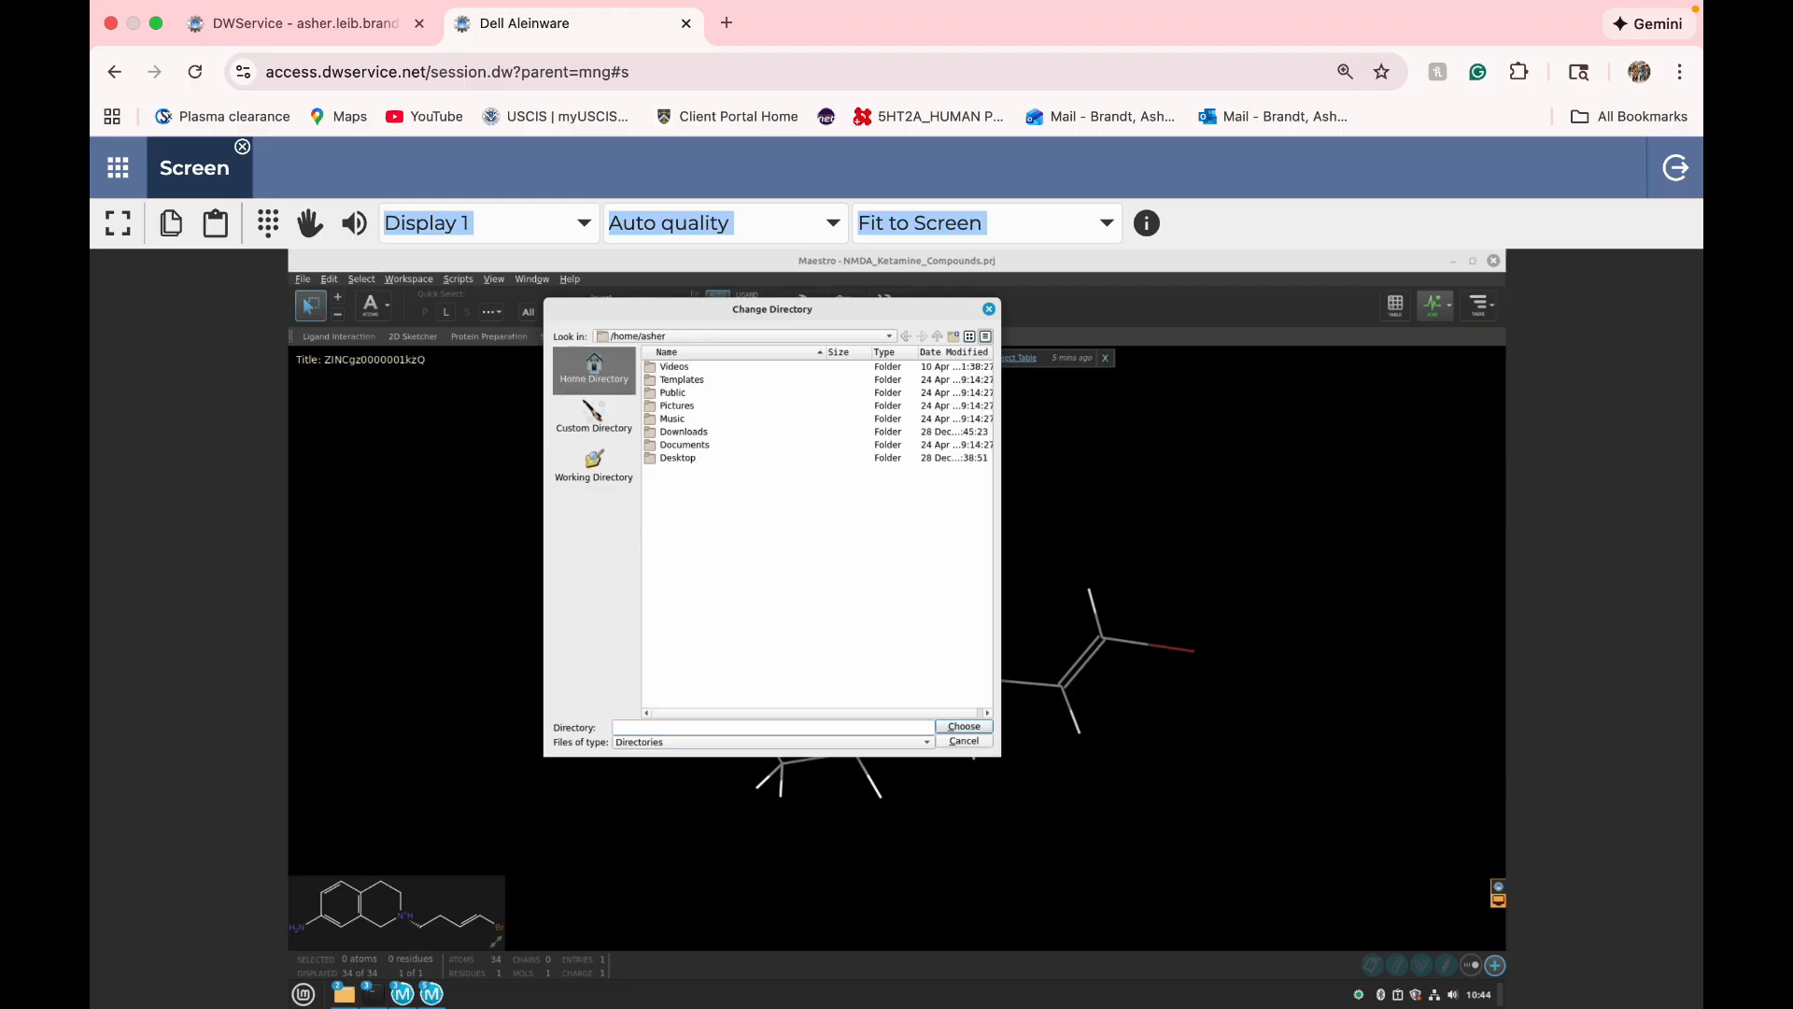
click(594, 418)
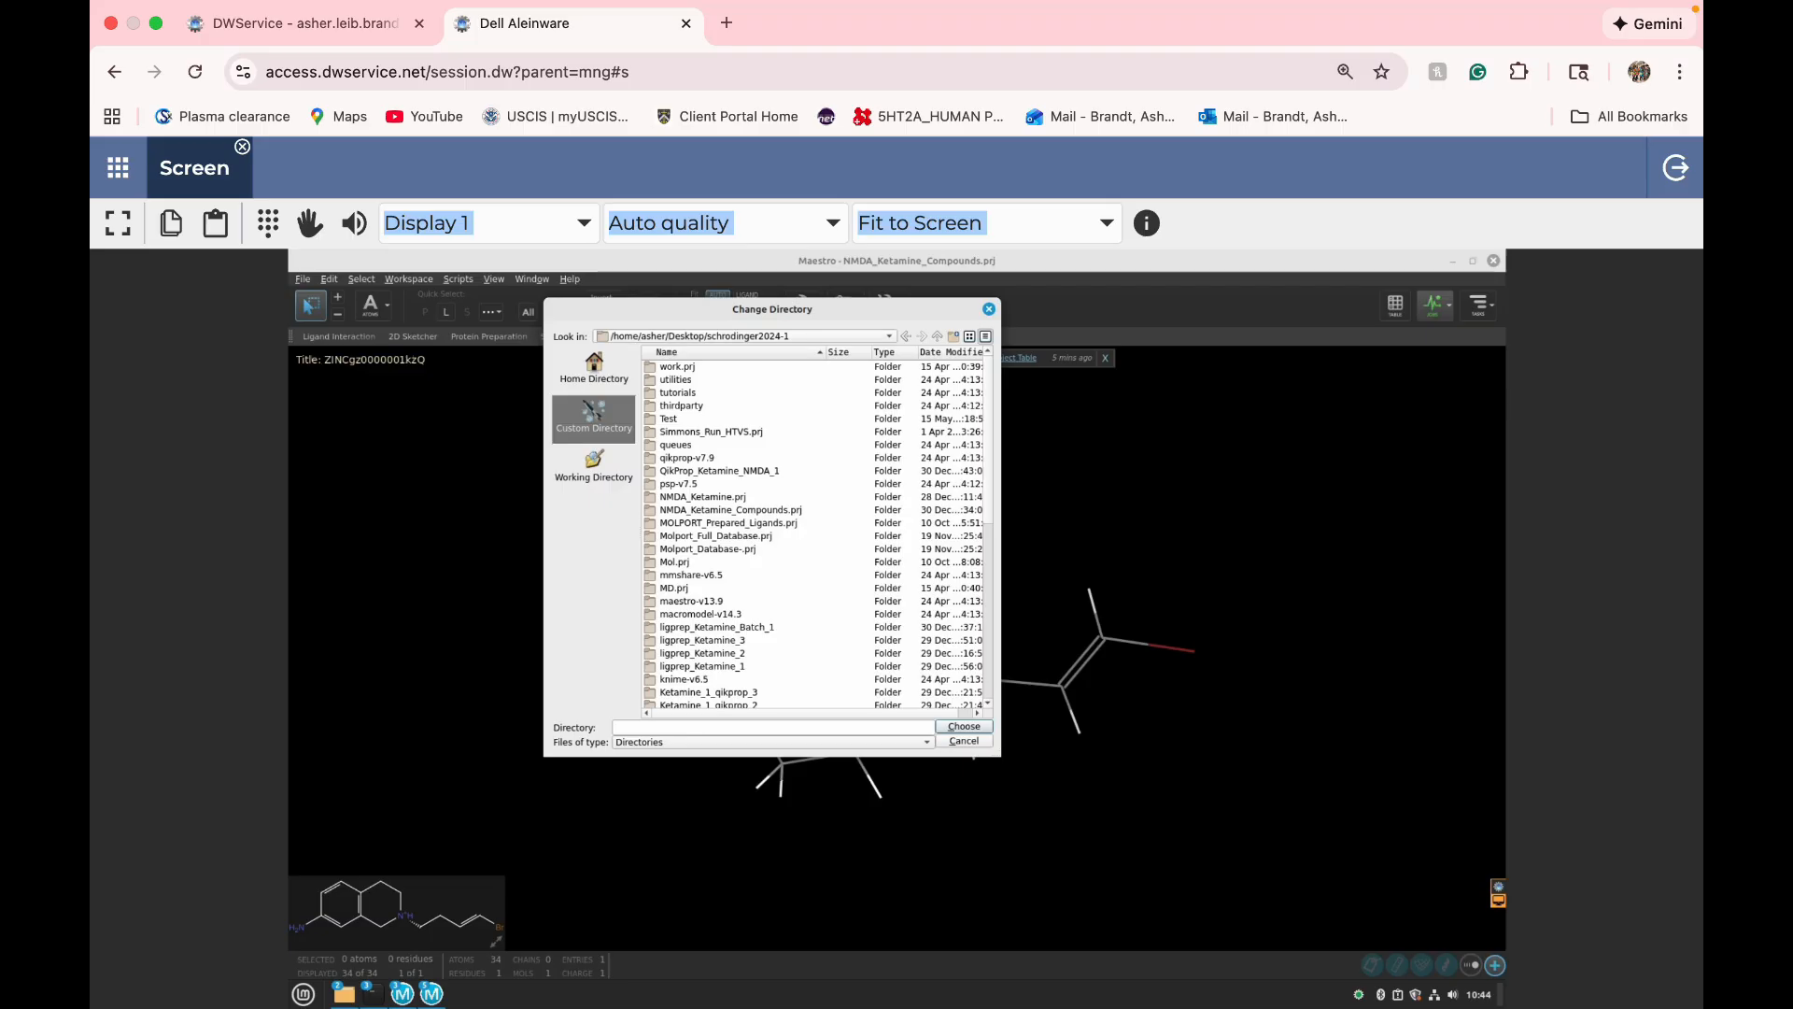
click(989, 309)
- Search the schrodinger2024-1 folder in the file manager for ketamine_qikprop
mouse_move(344, 993)
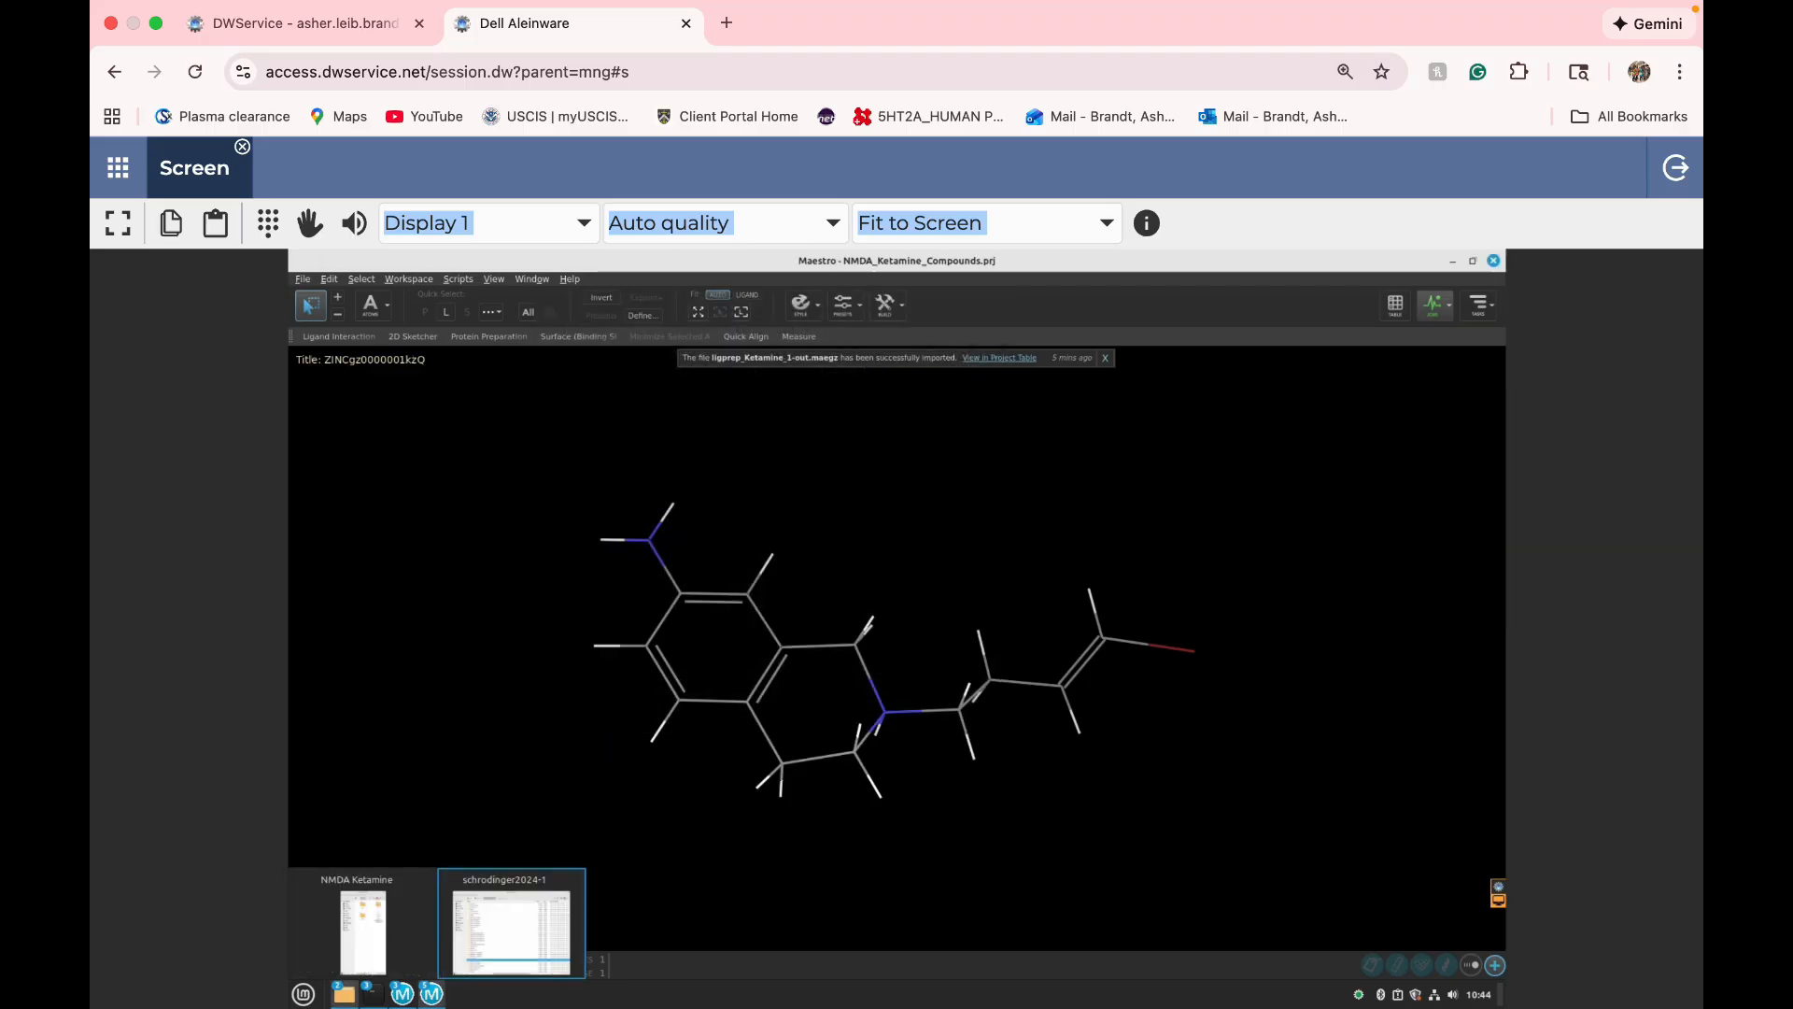
click(512, 925)
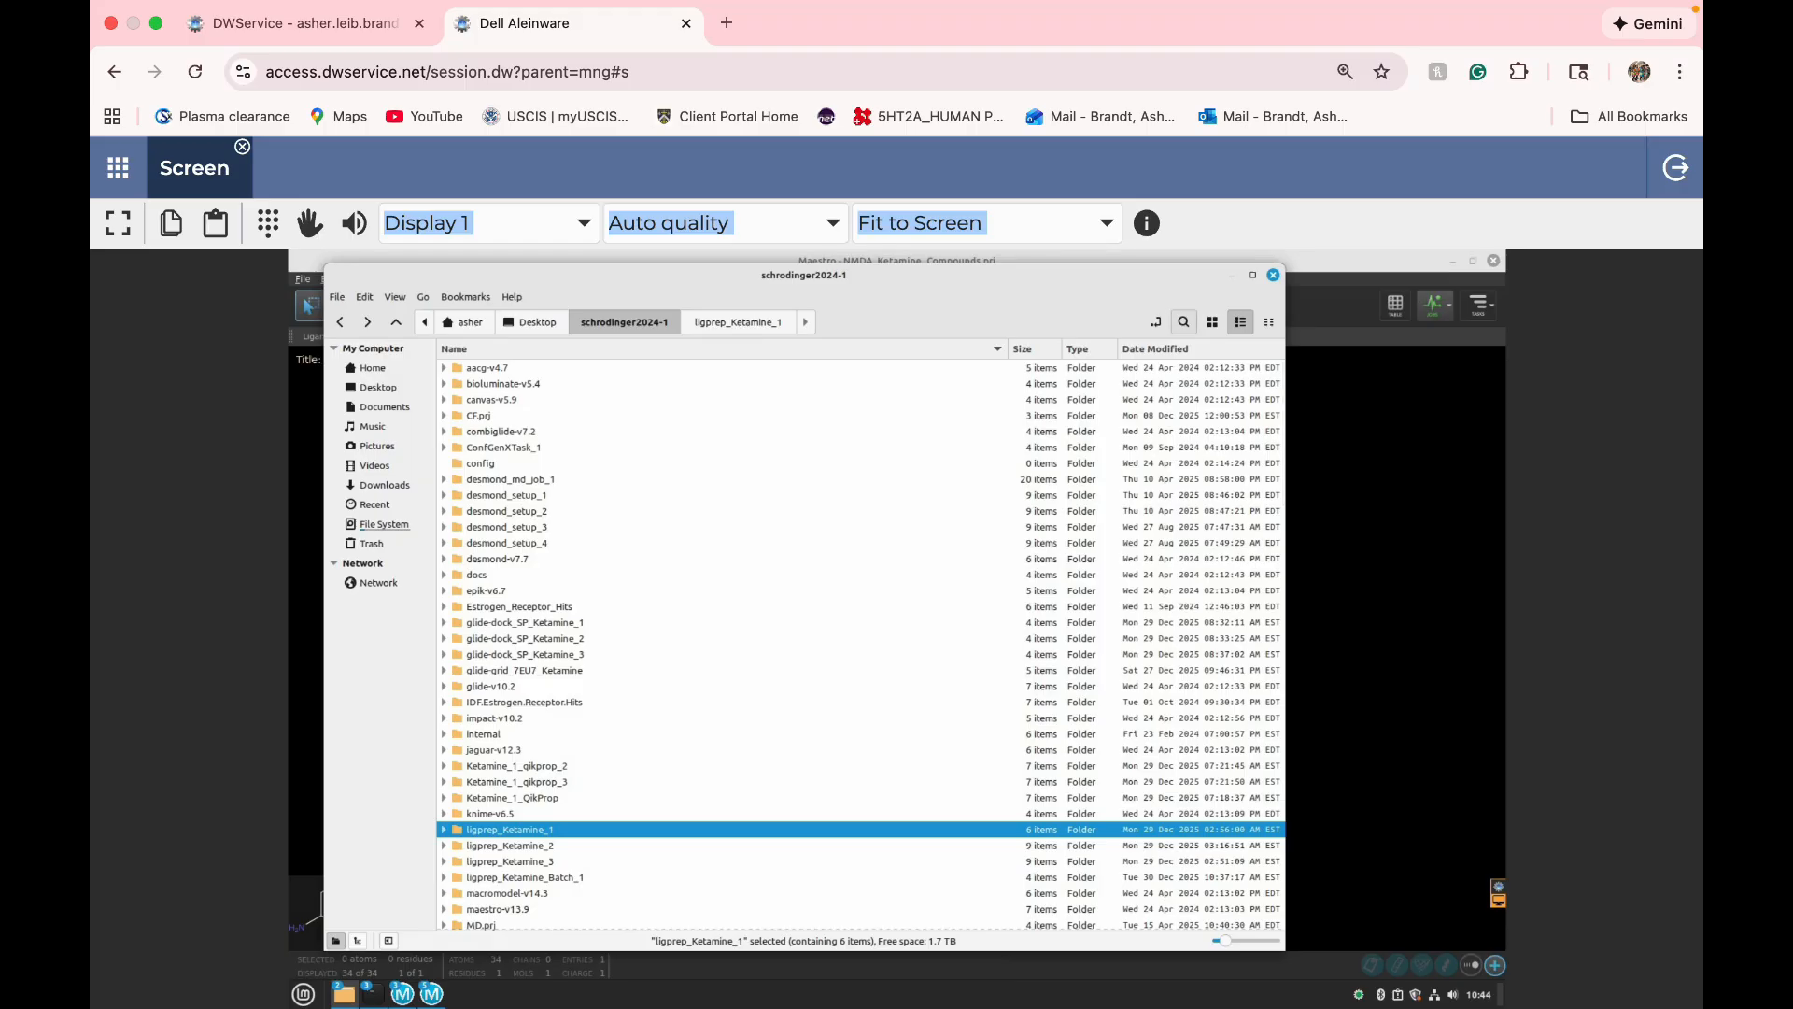
click(1184, 321)
text(k)
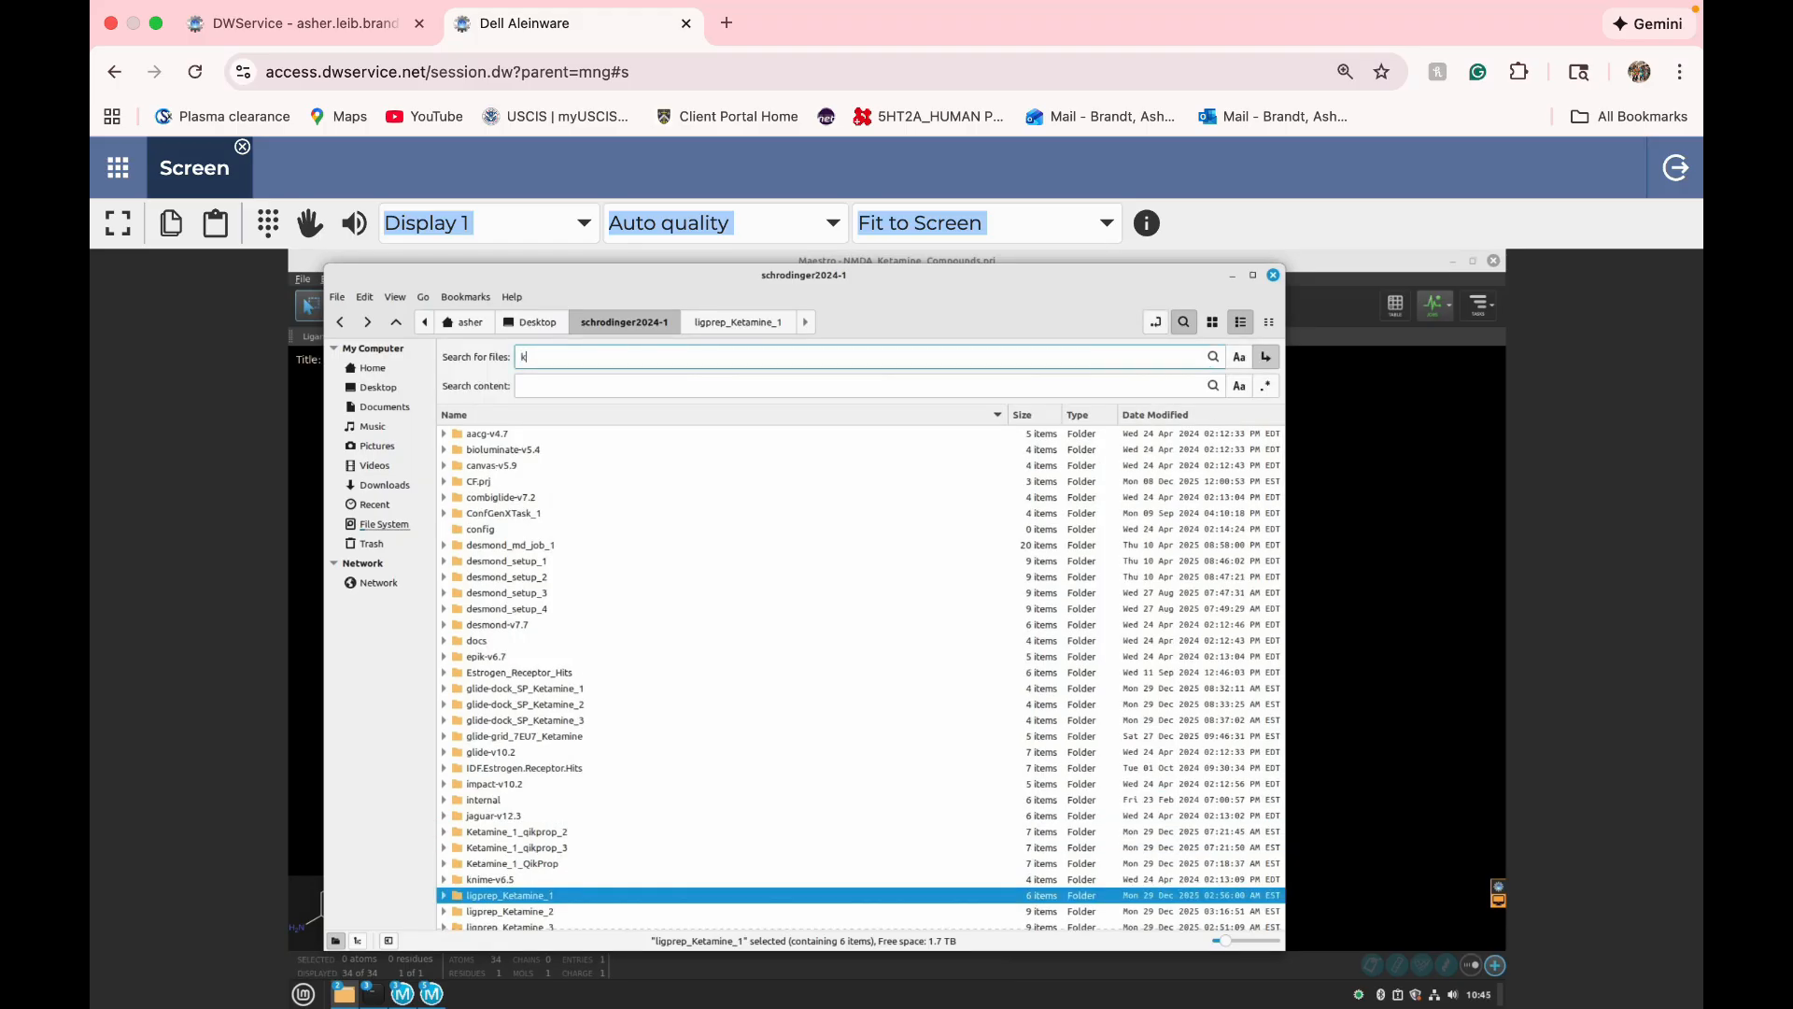
text(etamine_qikprop)
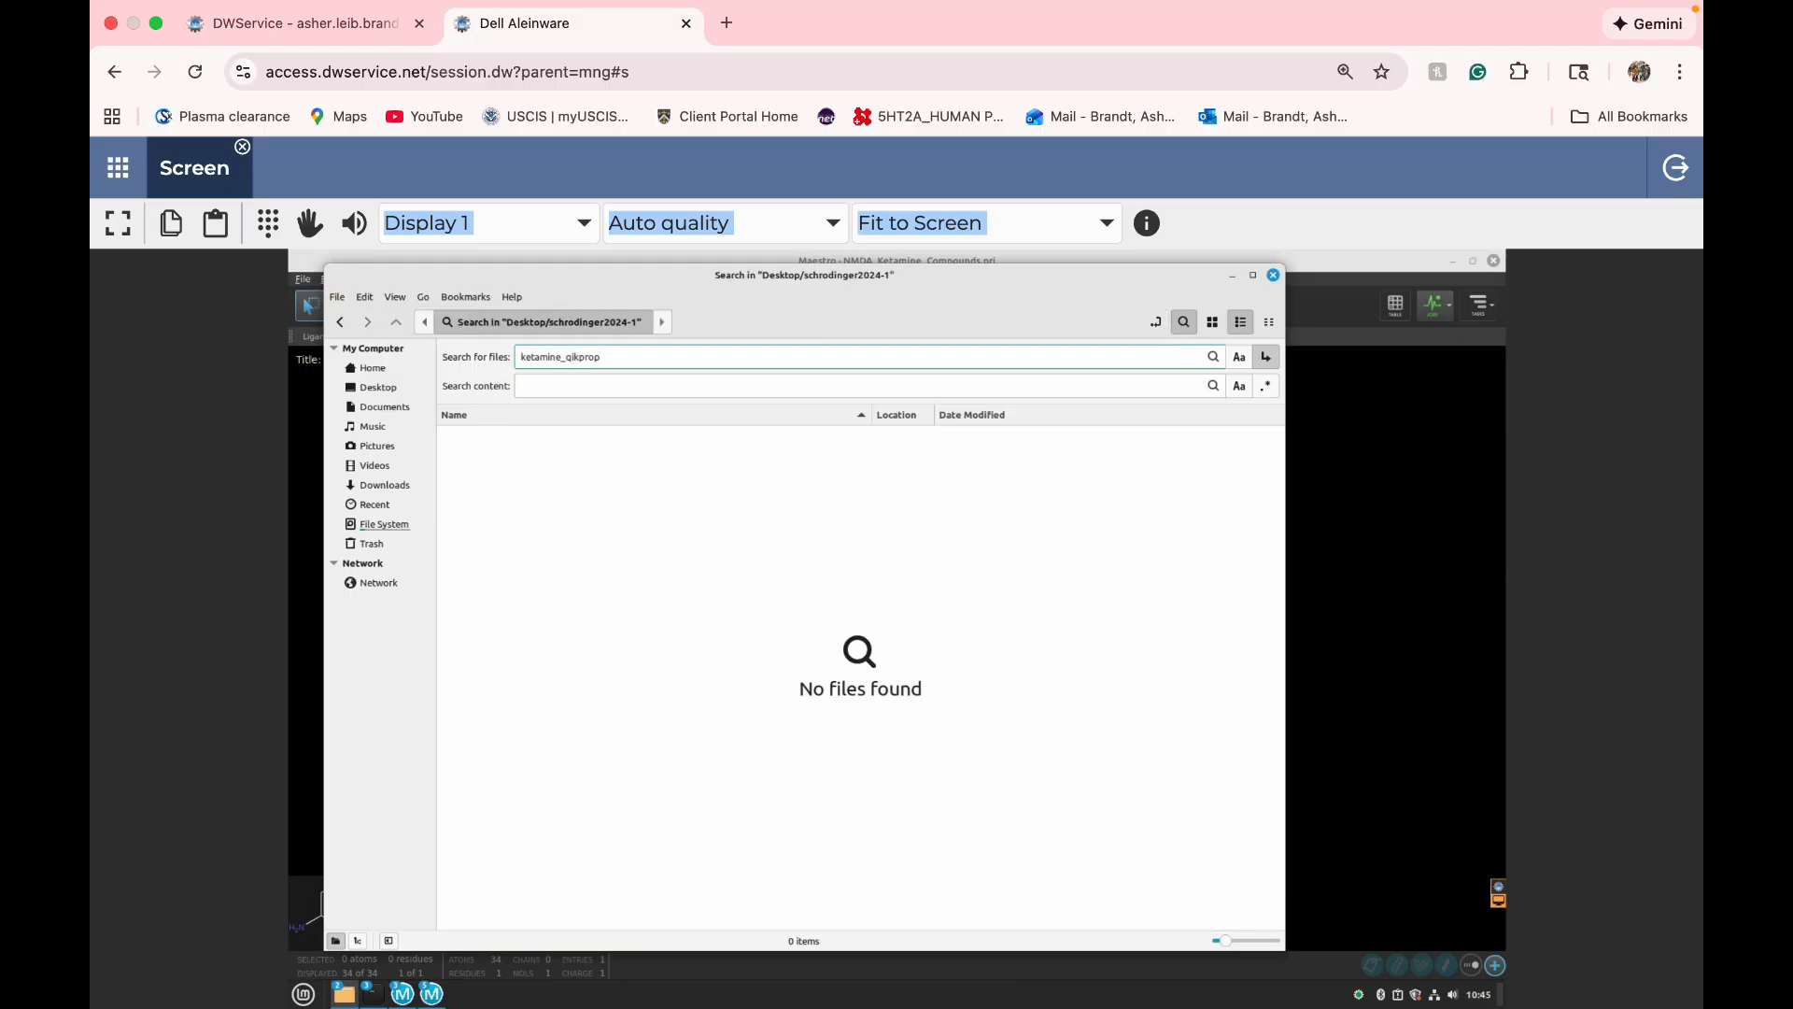
- Check the job names in the job monitor, then find the Ketamine_1_QikProp folder by searching for ketamine_1_qikprop and open it
key(alt+Tab)
key(alt+Tab)
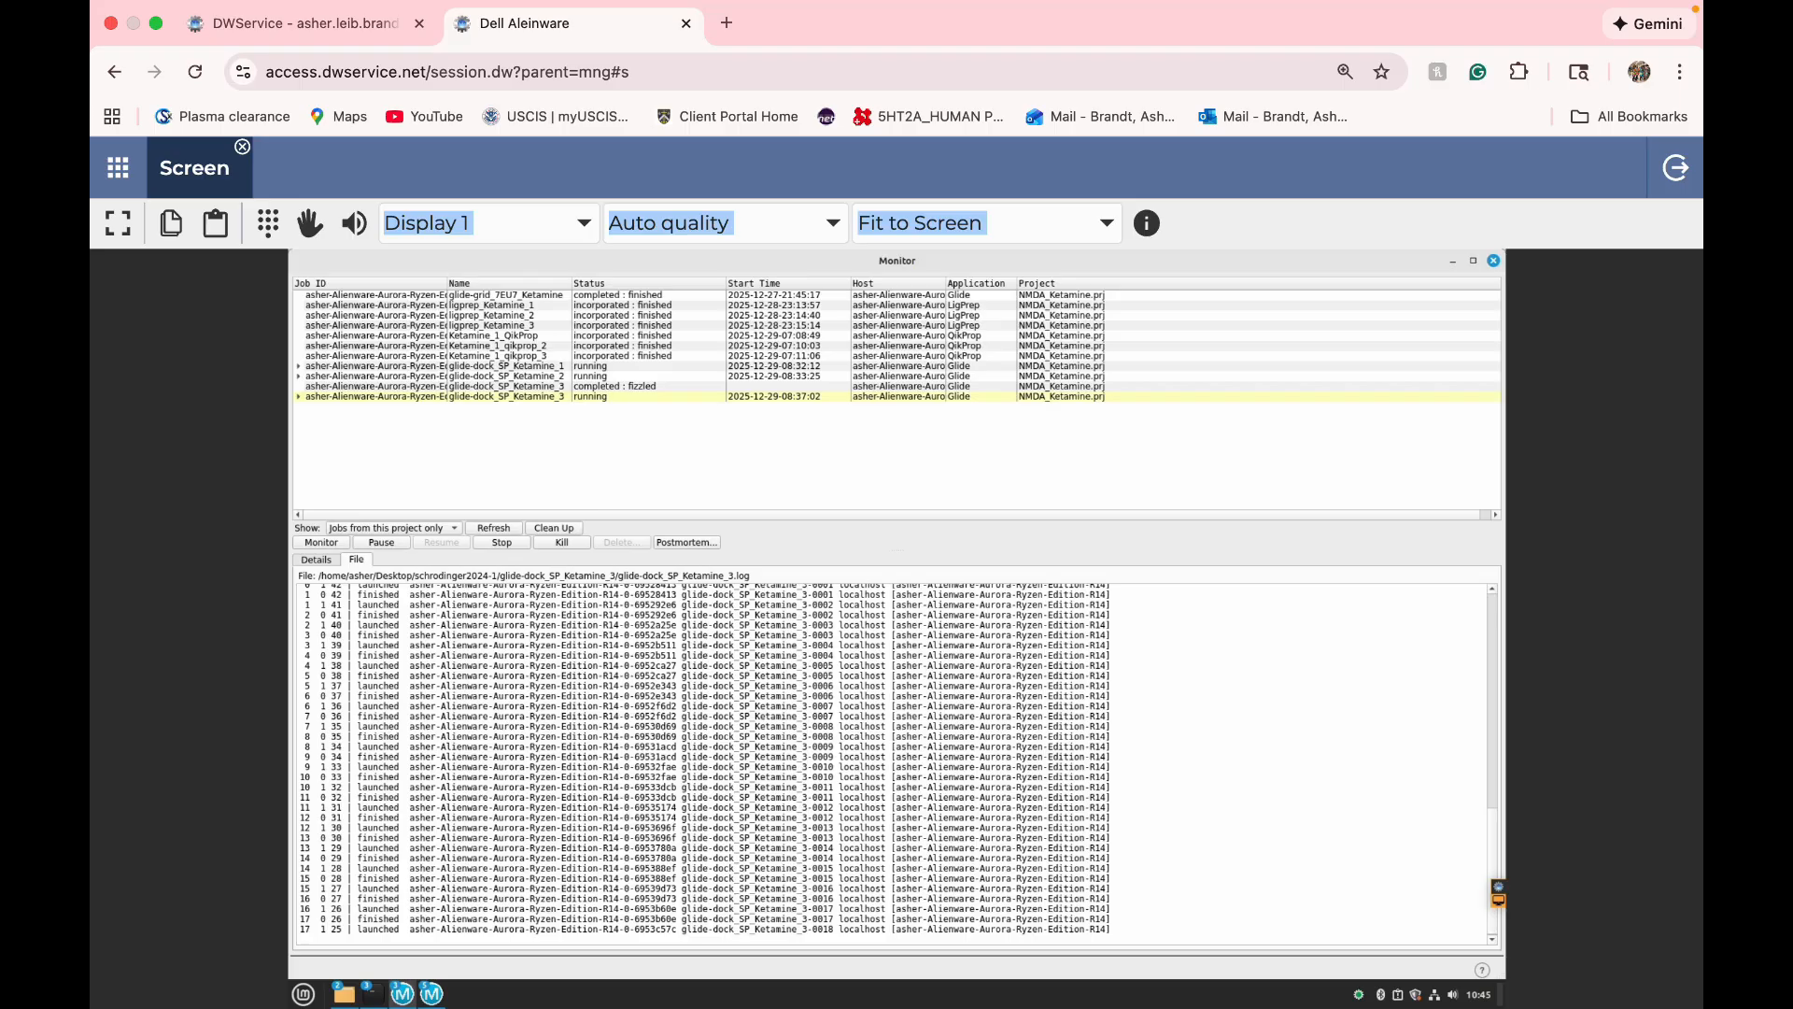
key(alt+Tab)
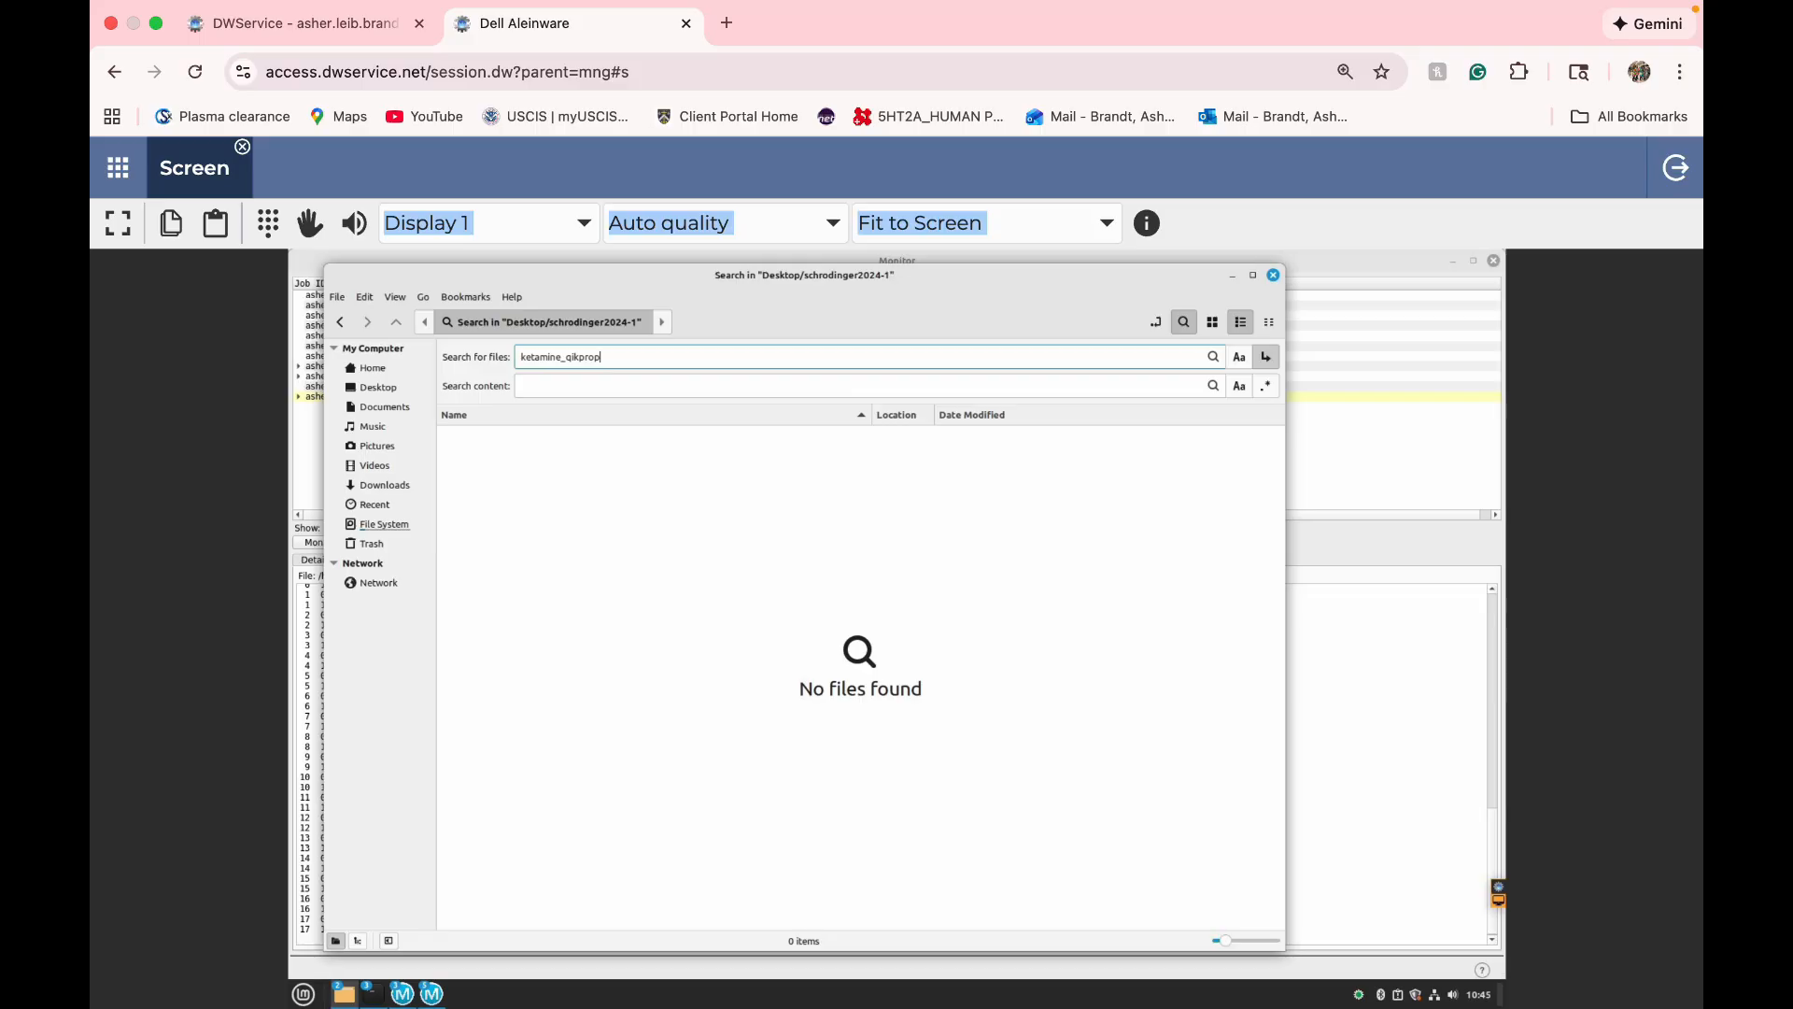
key(BackSpace)
key(BackSpace)
key(BackSpace)
key(BackSpace)
key(BackSpace)
key(BackSpace)
text(1_qikprop)
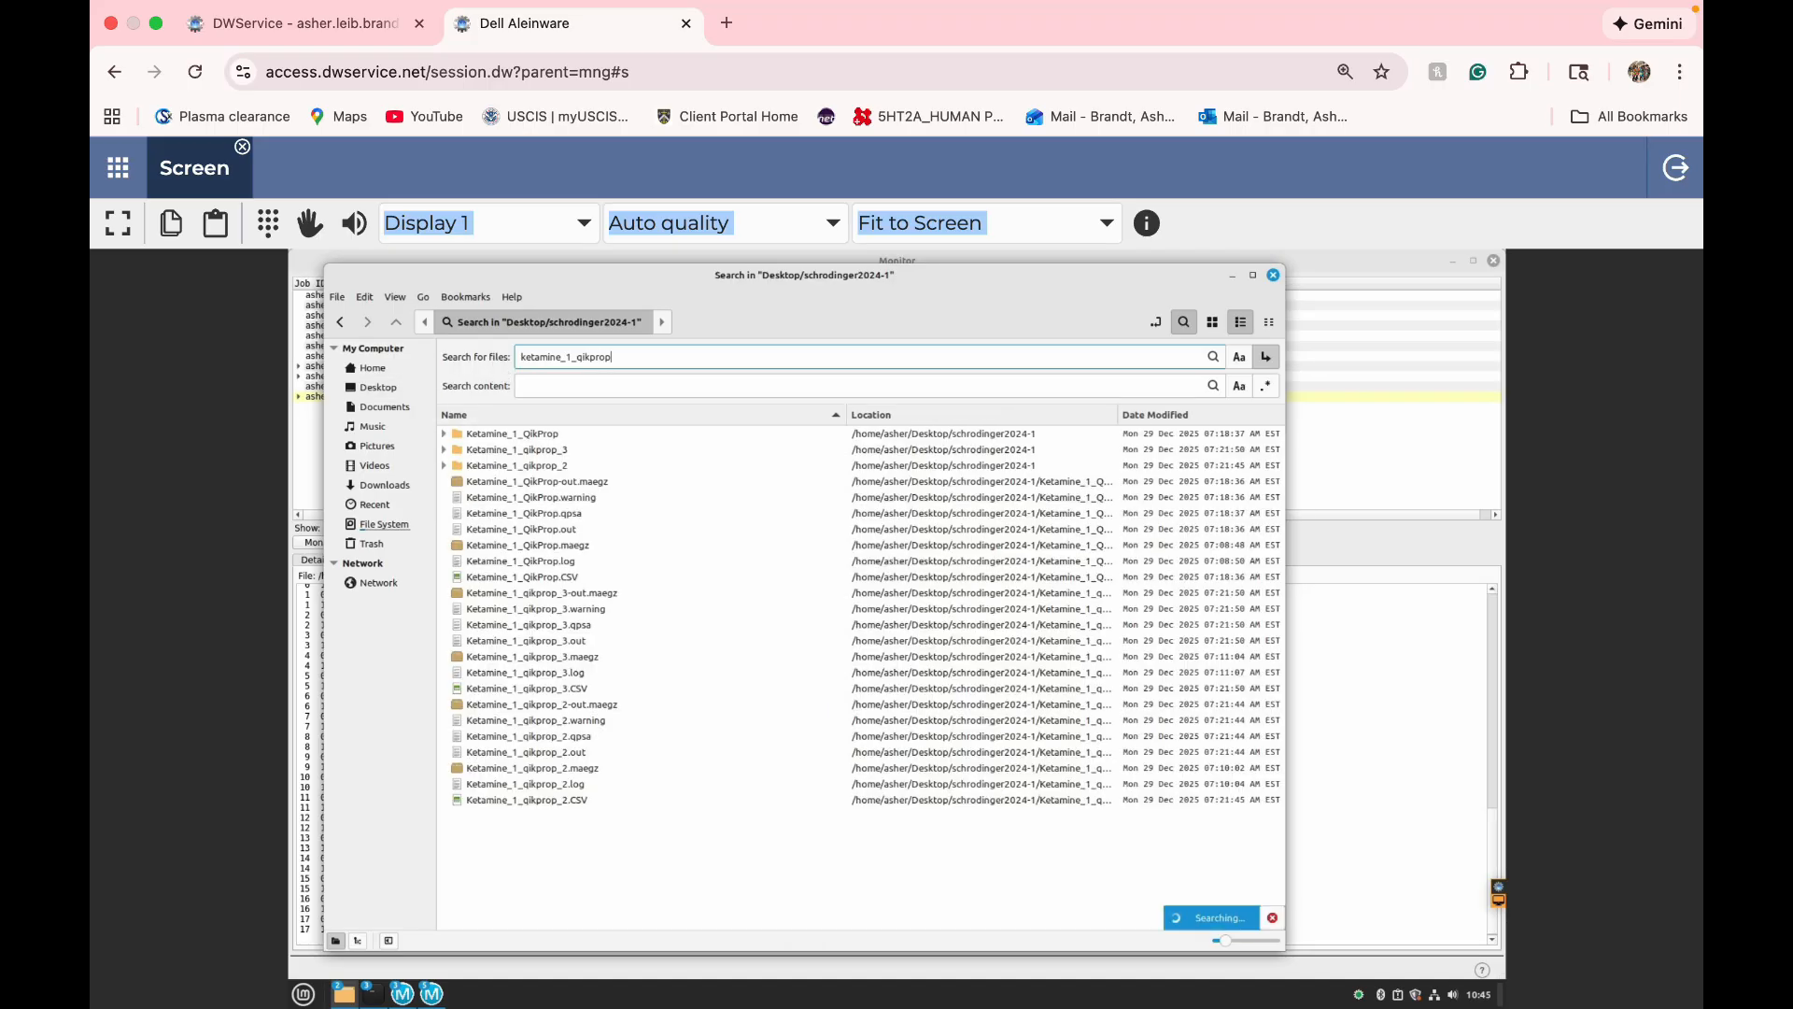
double_click(512, 433)
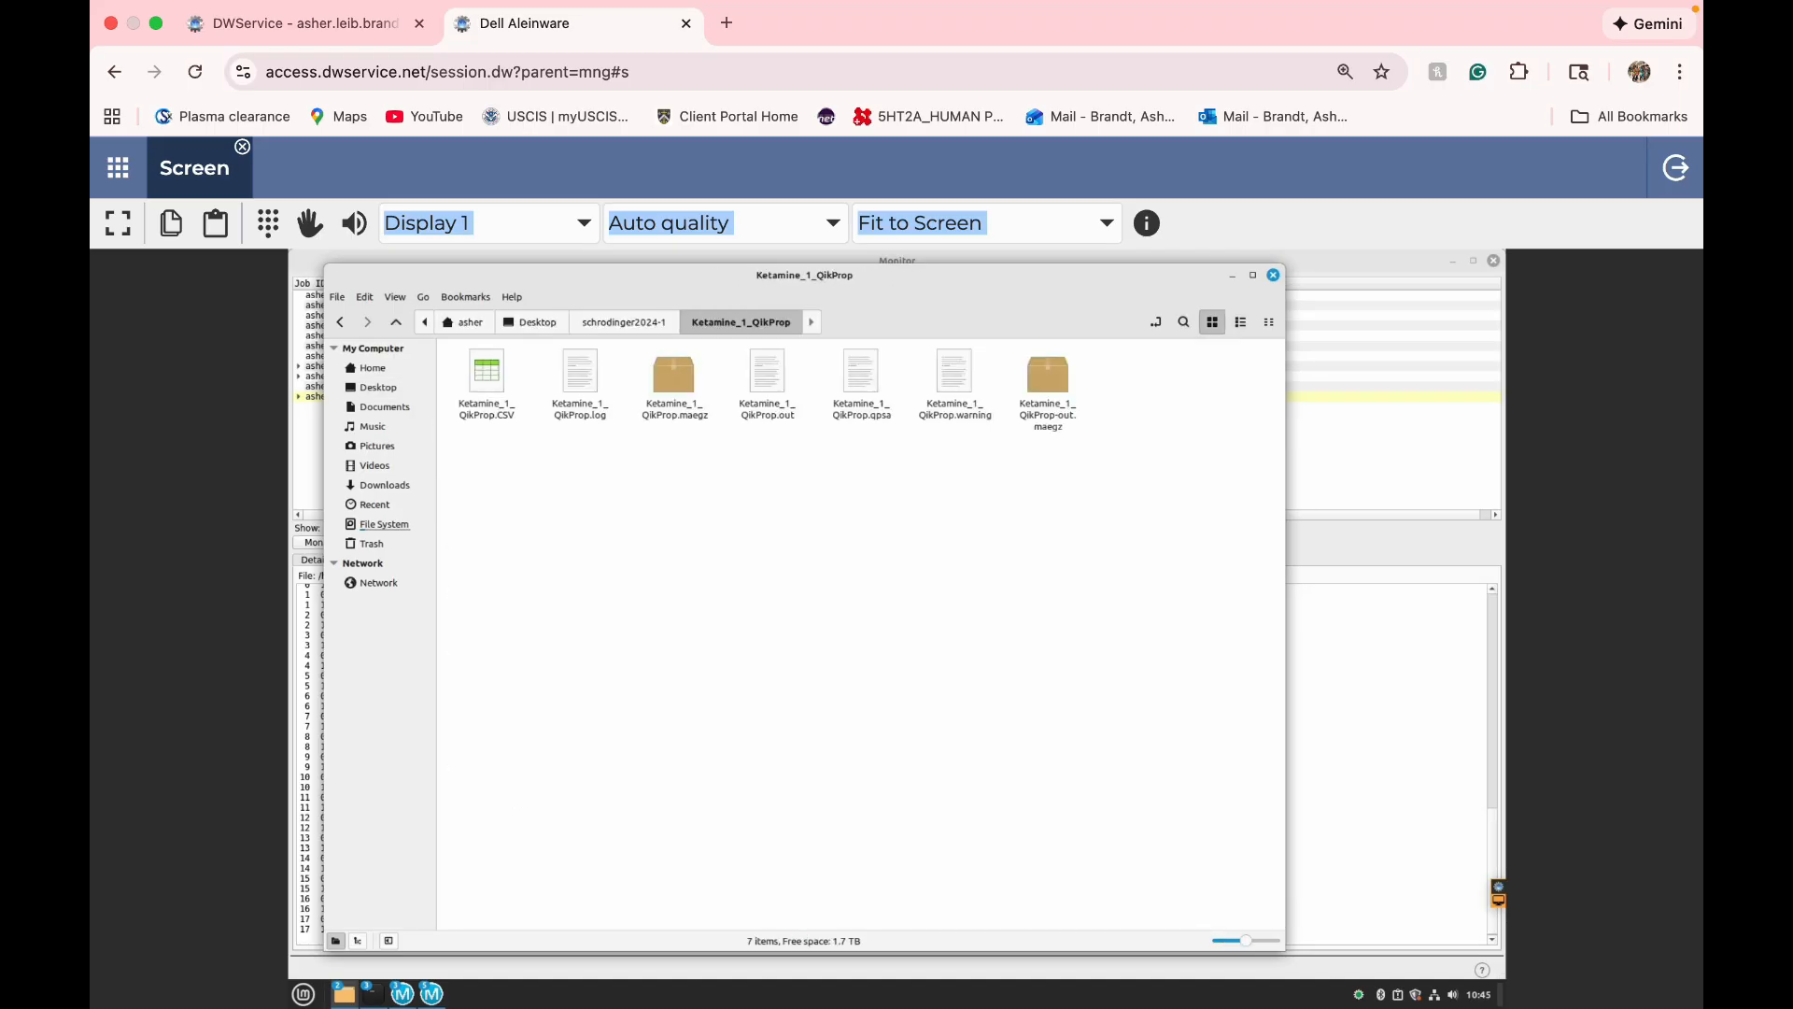
- Import Ketamine_1_QikProp-out.maegz from the Ketamine_1_QikProp folder into the NMDA_Ketamine_Compounds project
click(1047, 369)
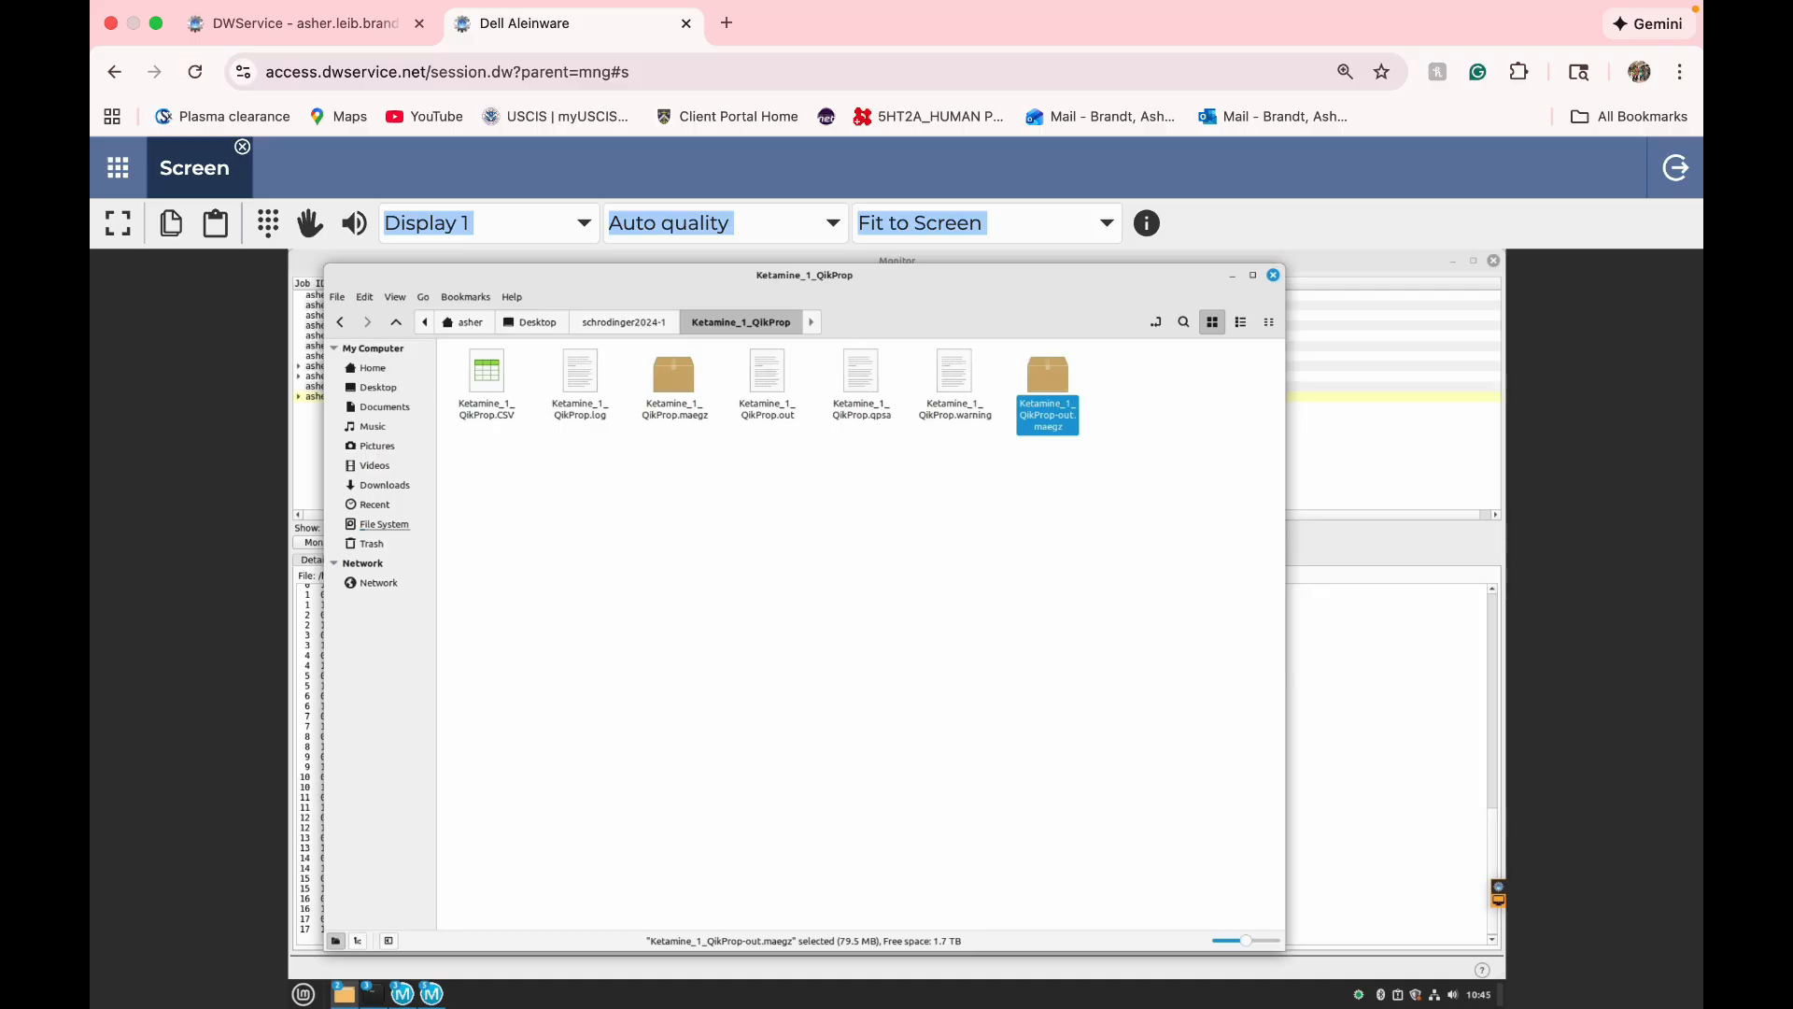
mouse_move(401, 993)
click(363, 929)
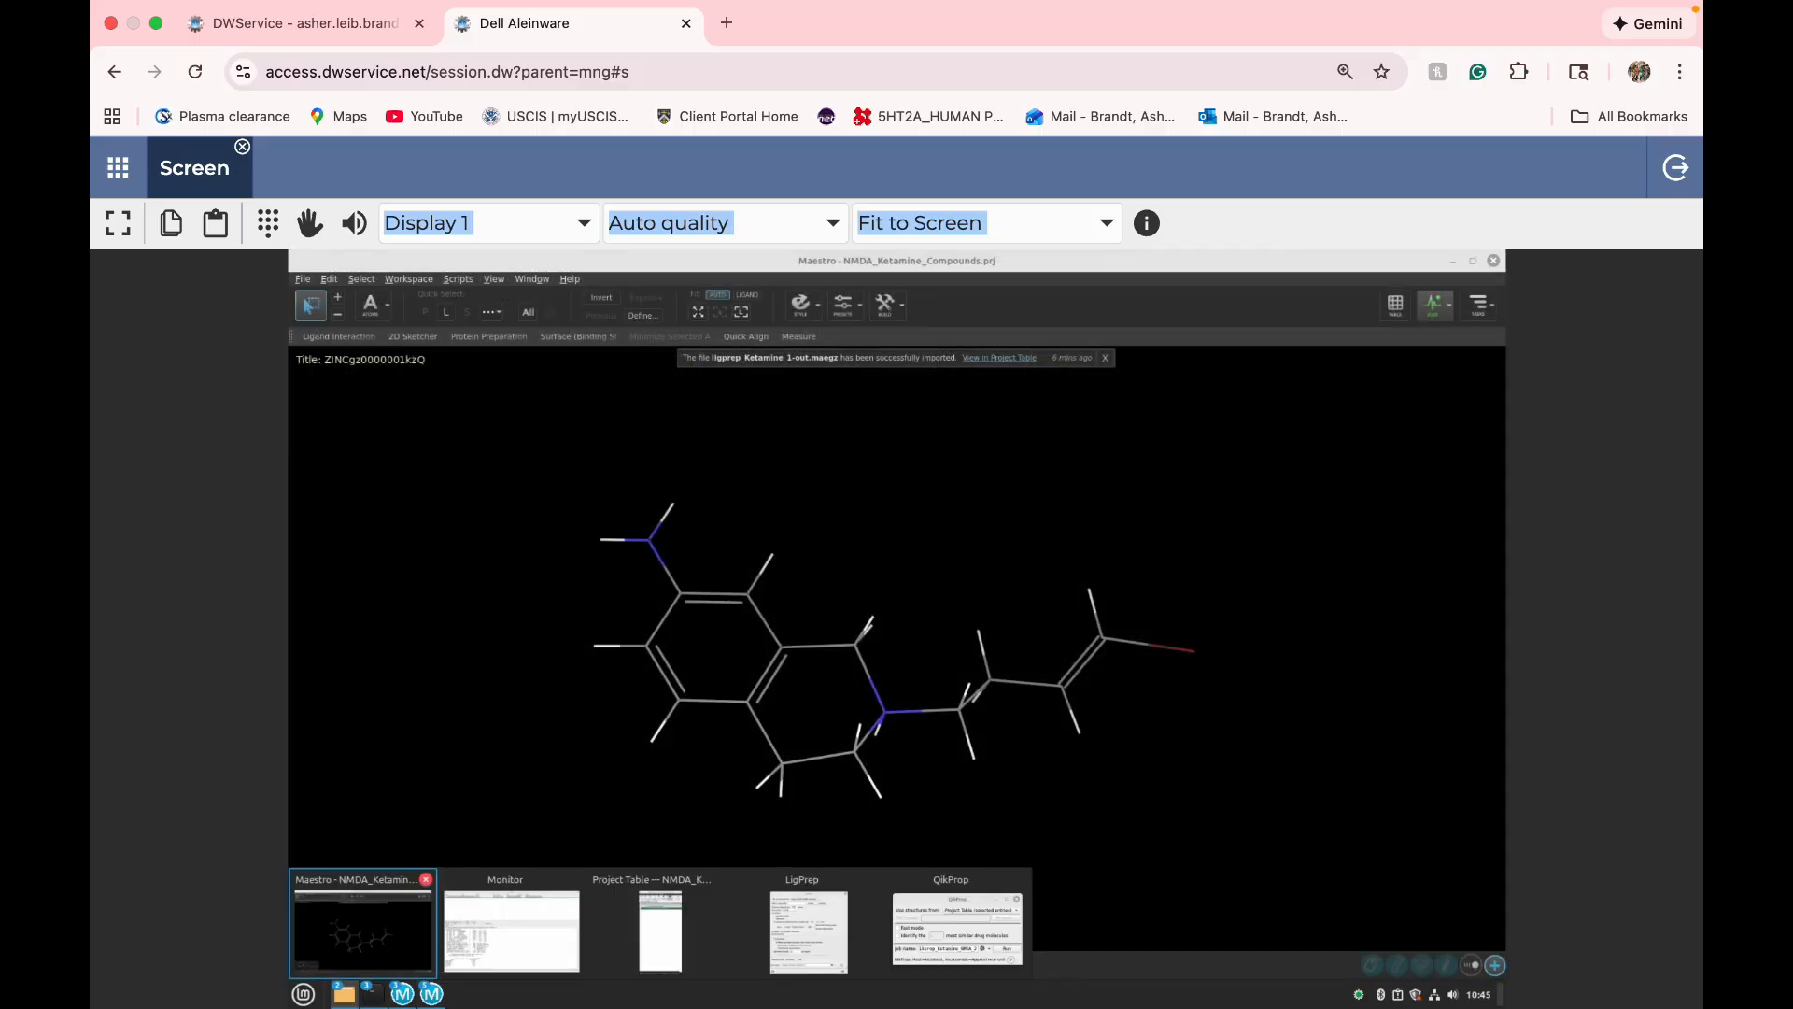
mouse_move(344, 993)
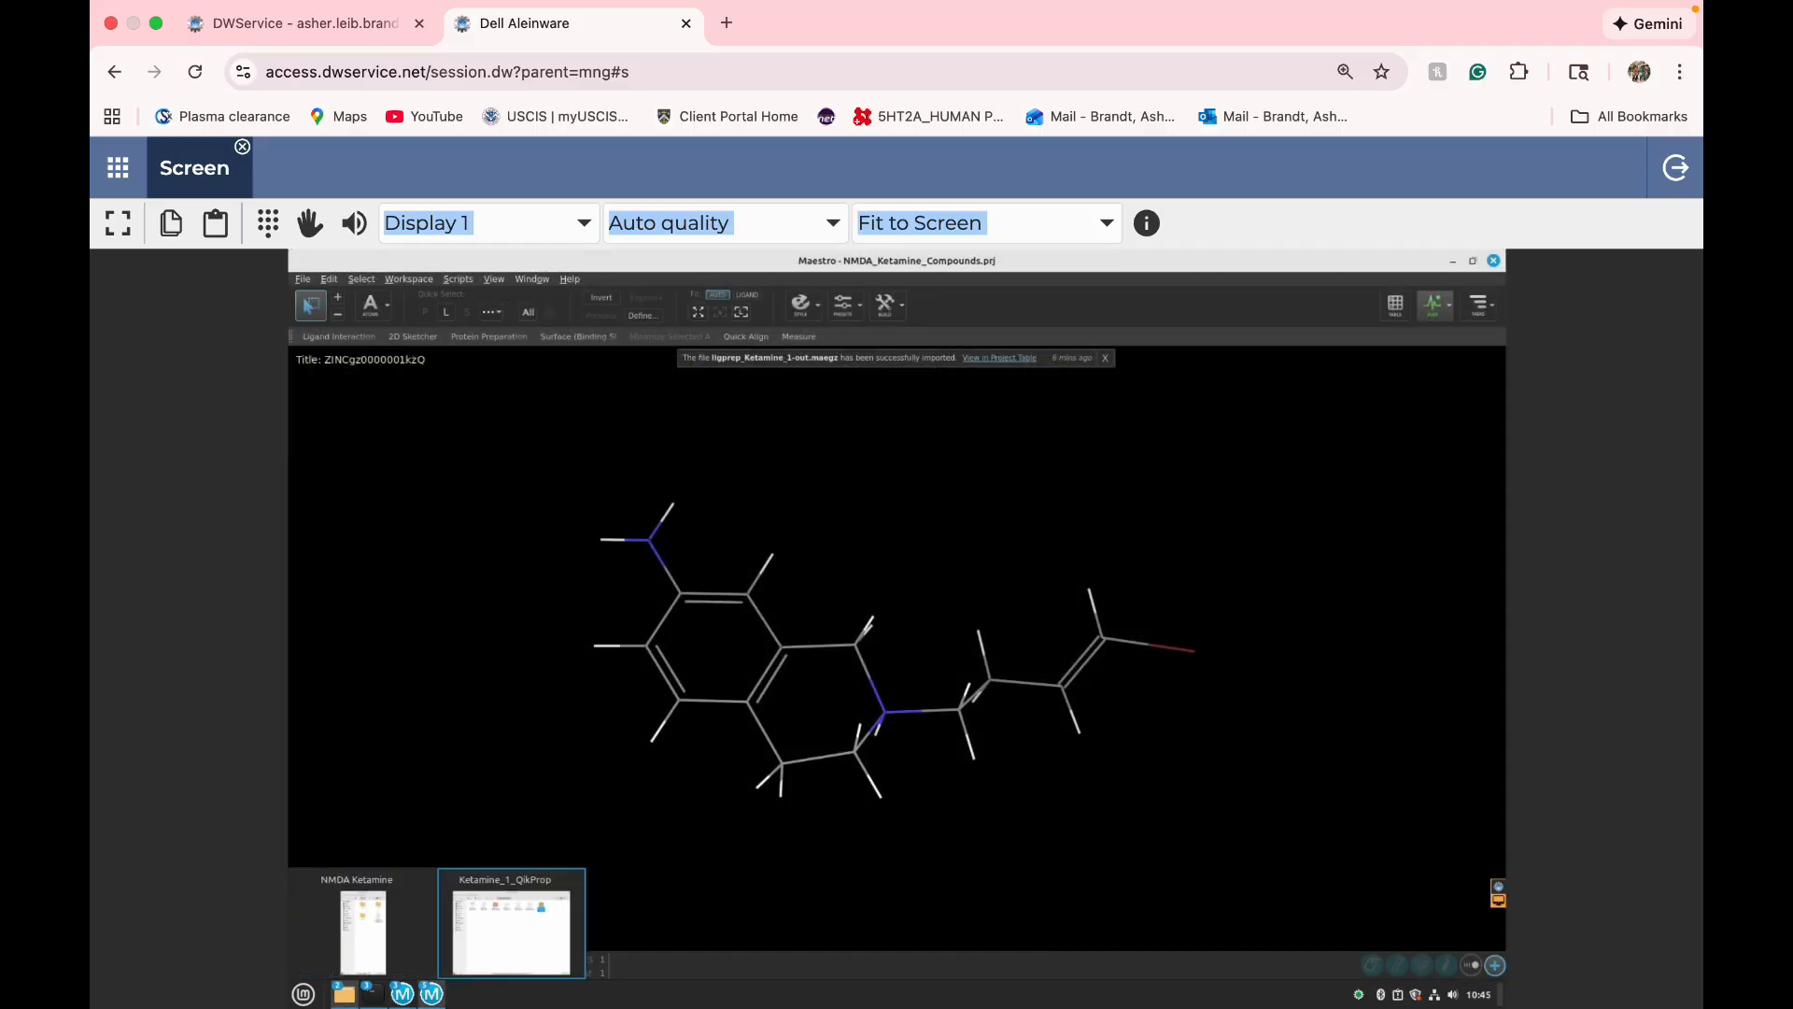
click(510, 923)
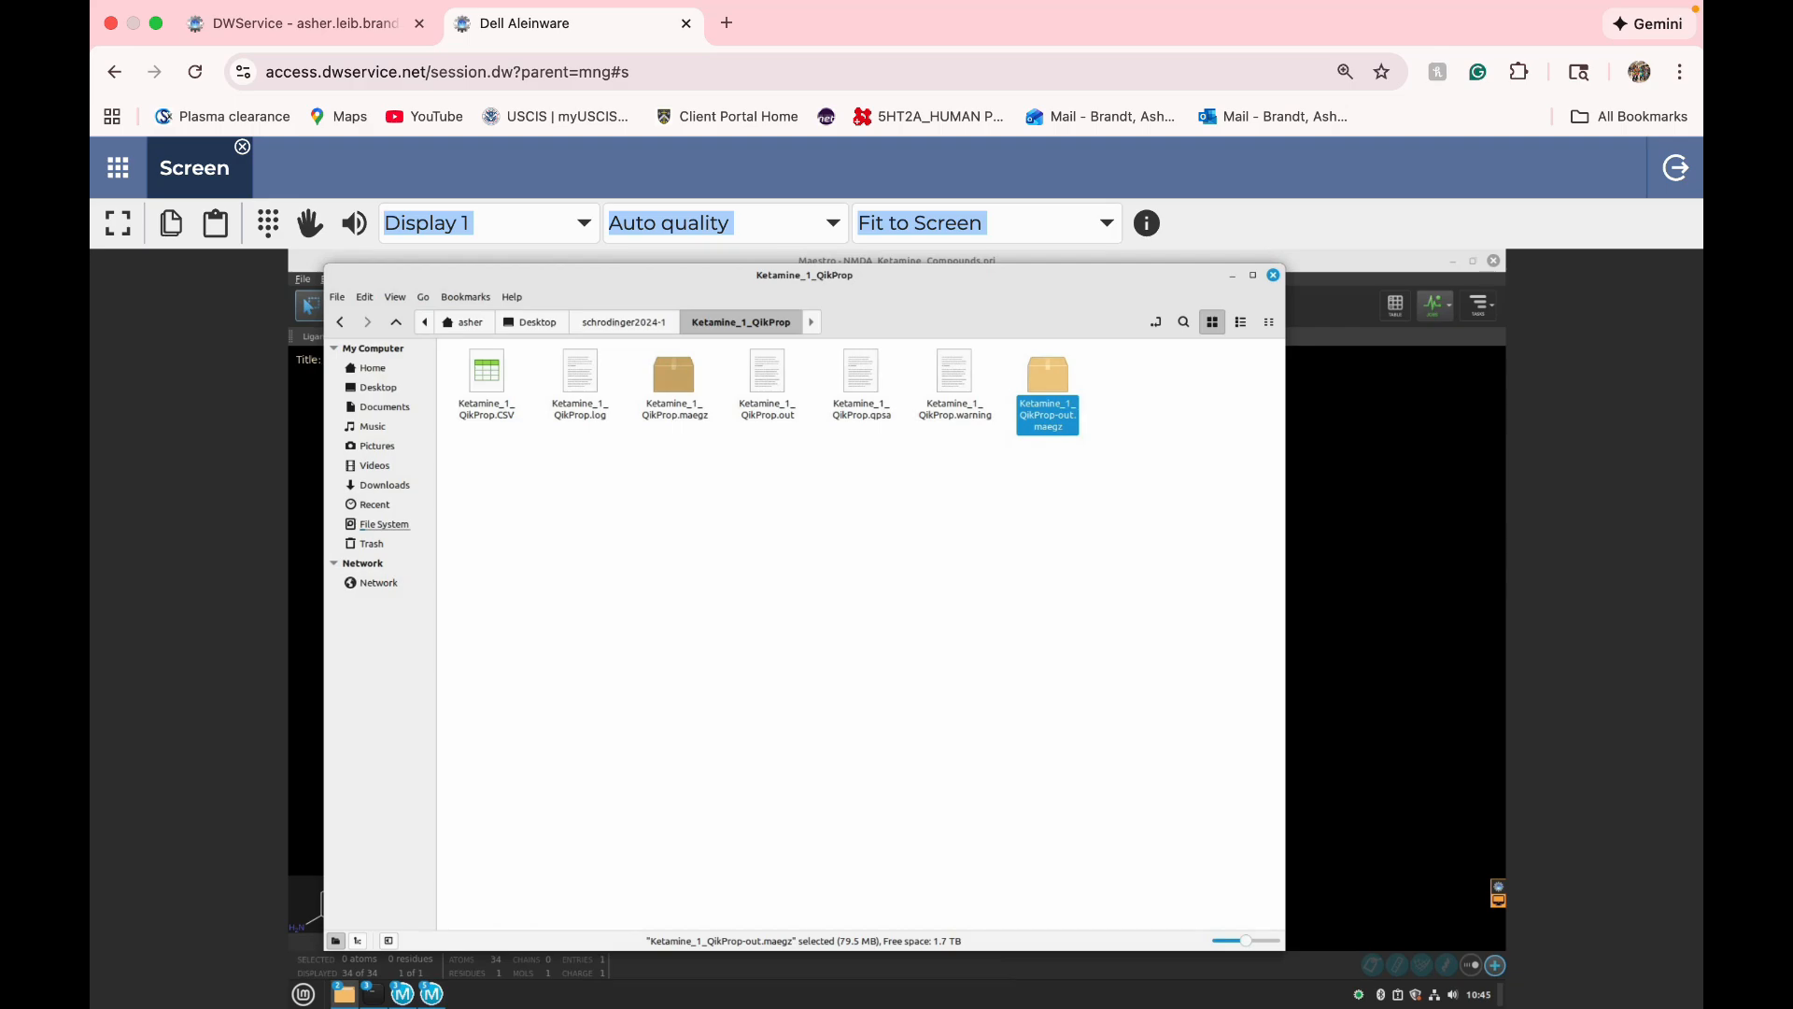
drag(1047, 375, 1381, 500)
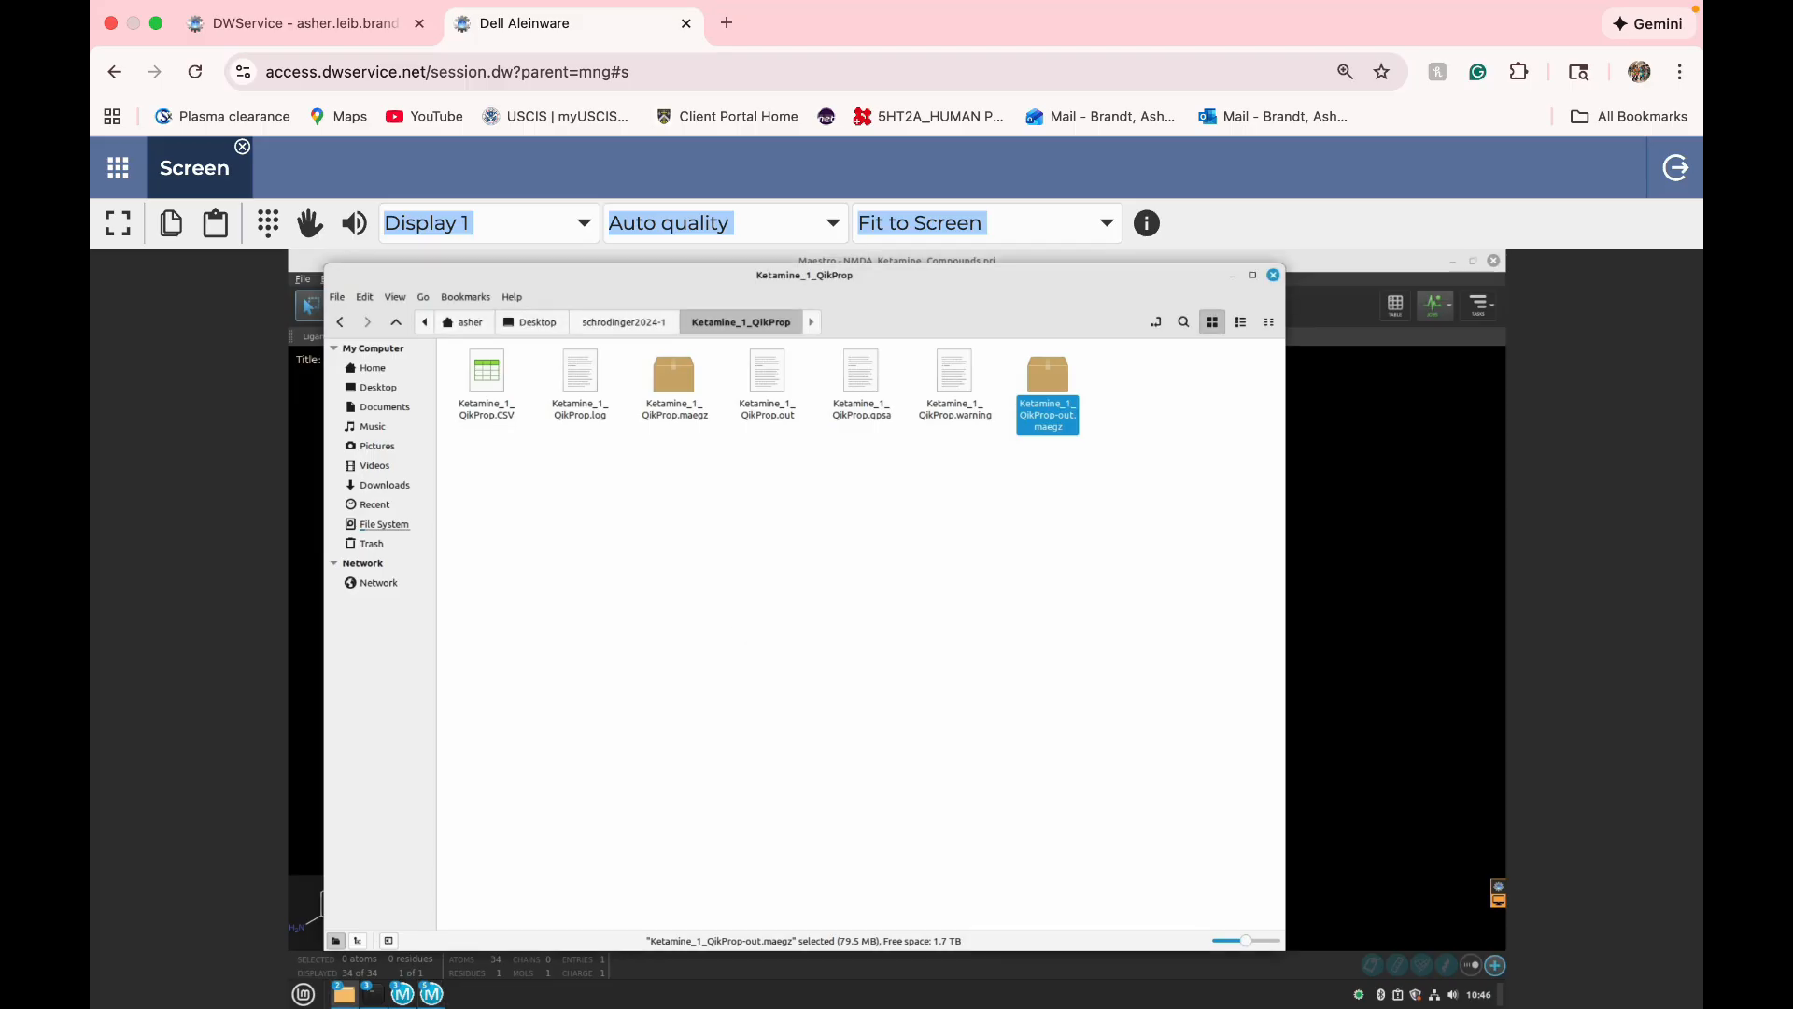
click(1233, 275)
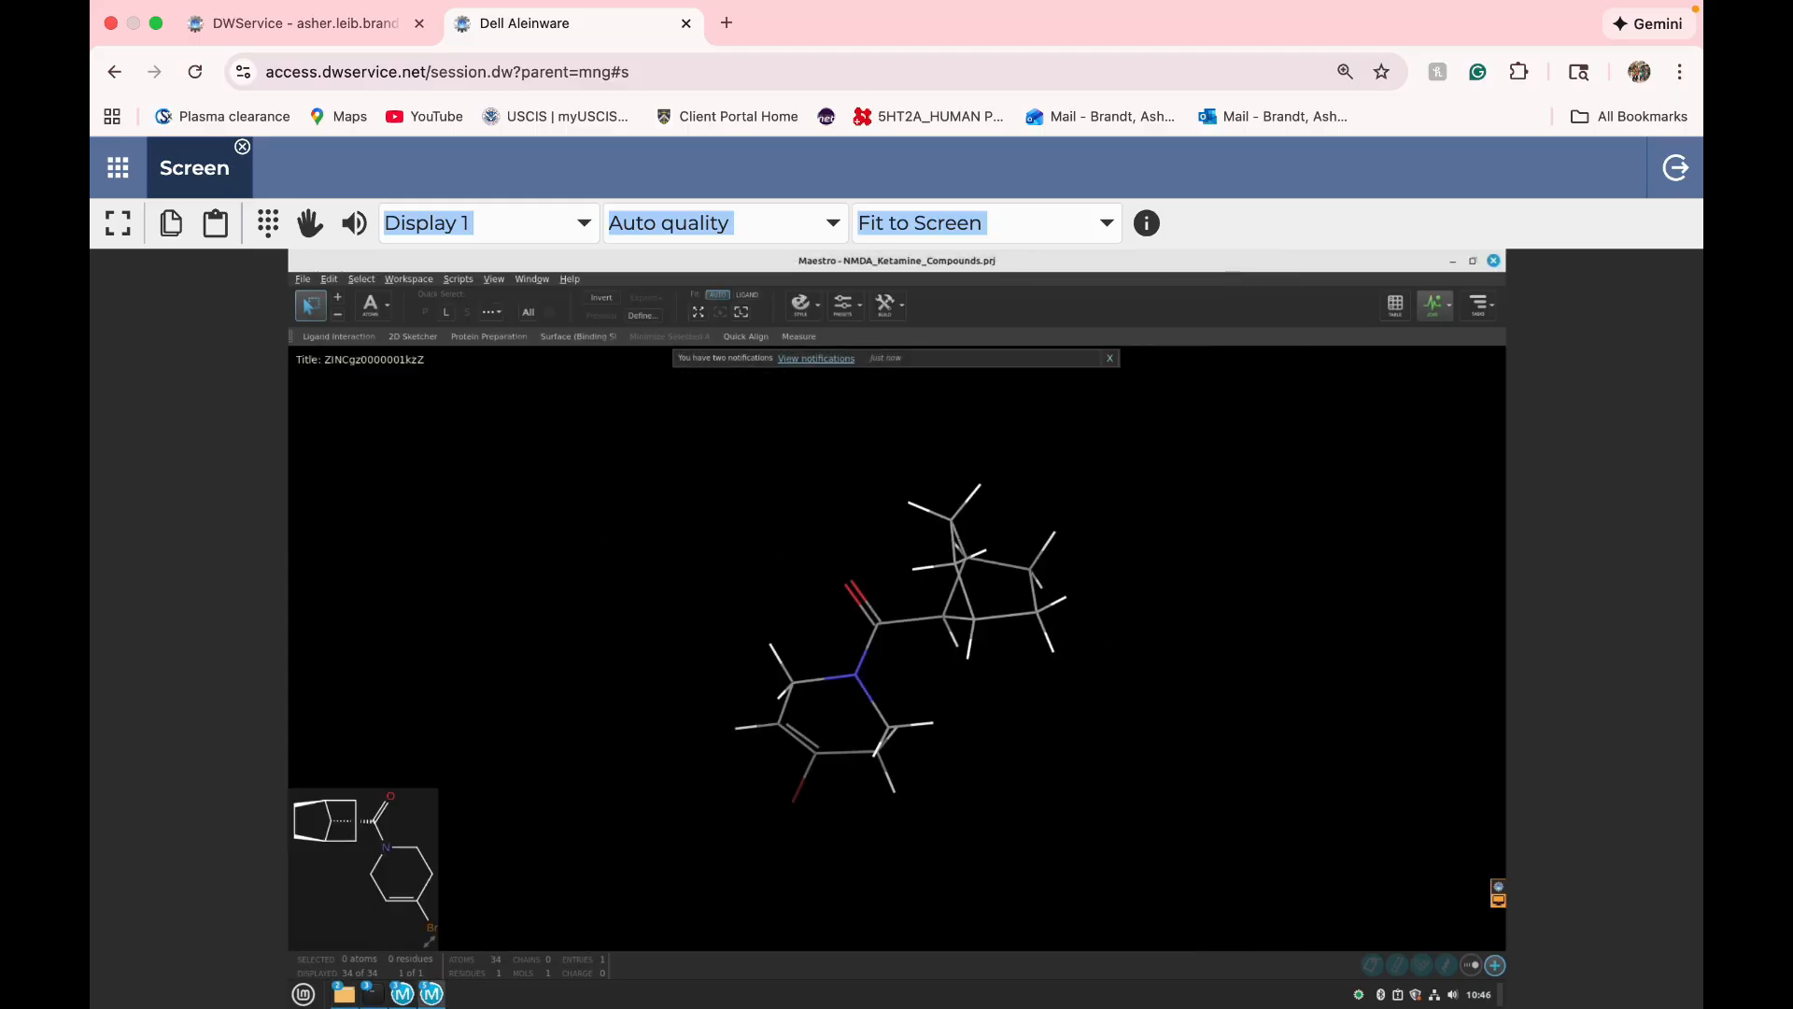
- Import Ketamine_1_qikprop_2-out.maegz from the Ketamine_1_qikprop_2 folder into the NMDA_Ketamine_Compounds project
mouse_move(344, 993)
click(512, 924)
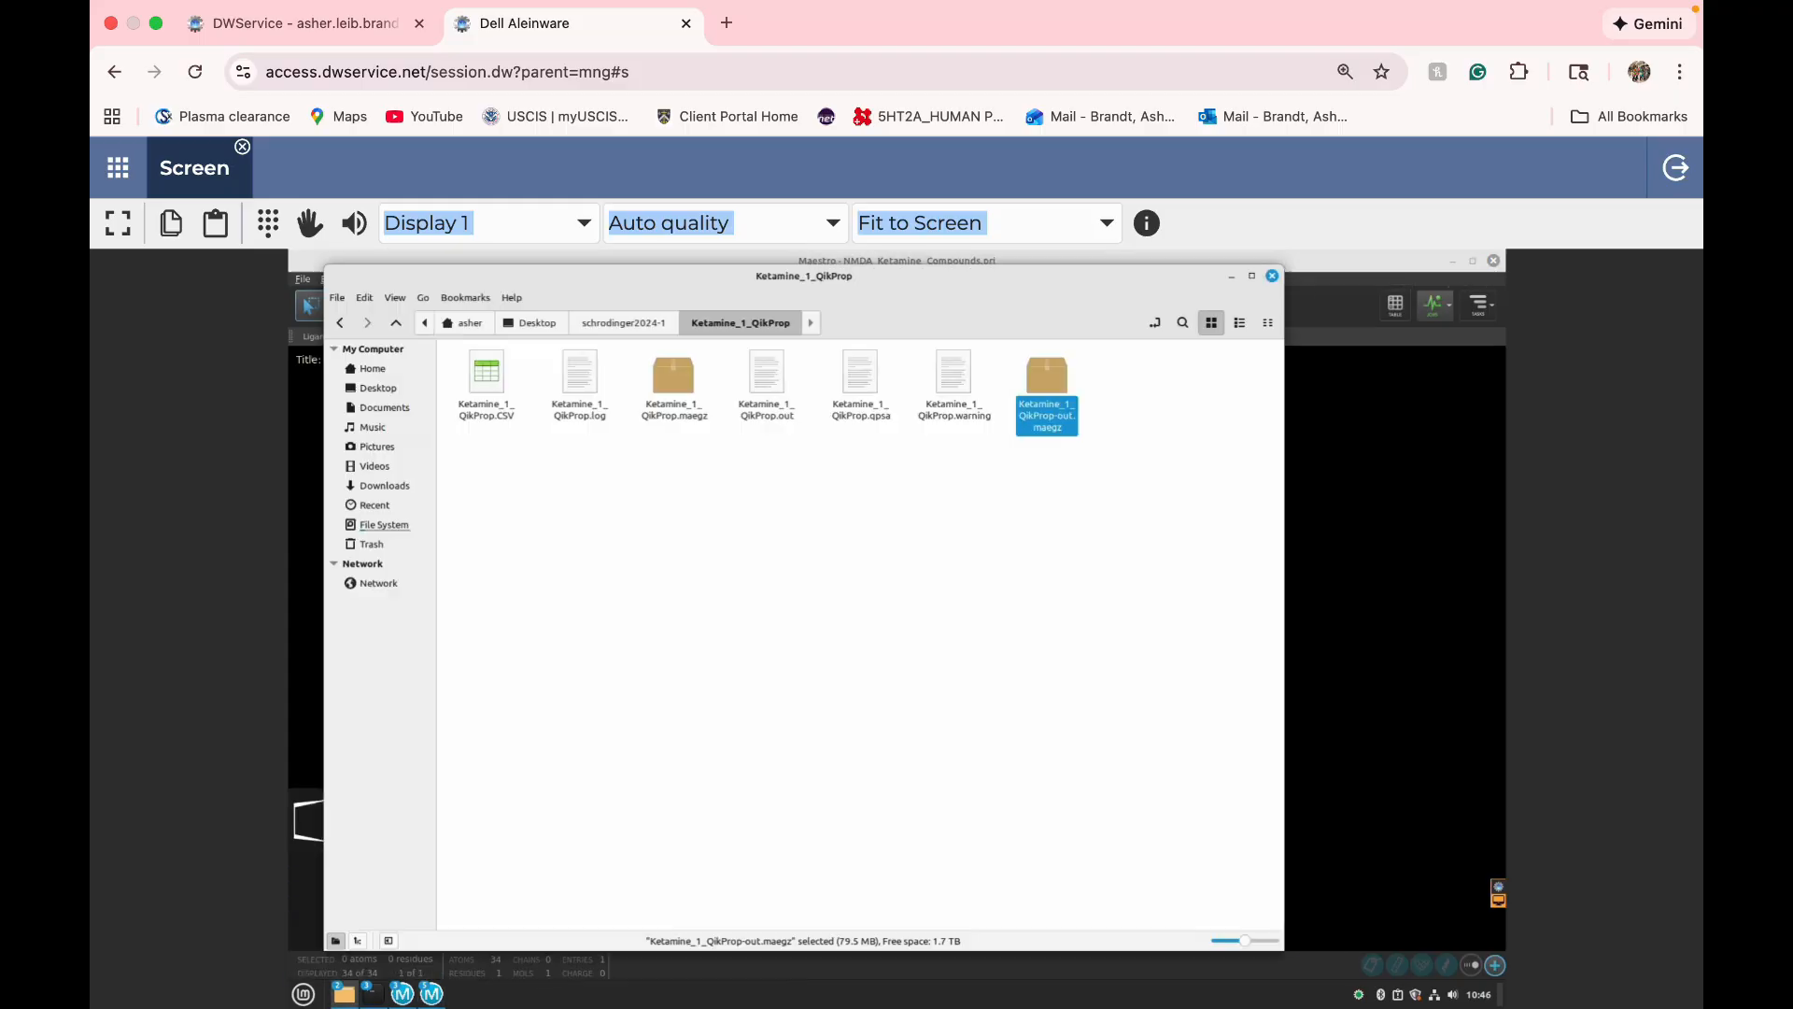
click(623, 322)
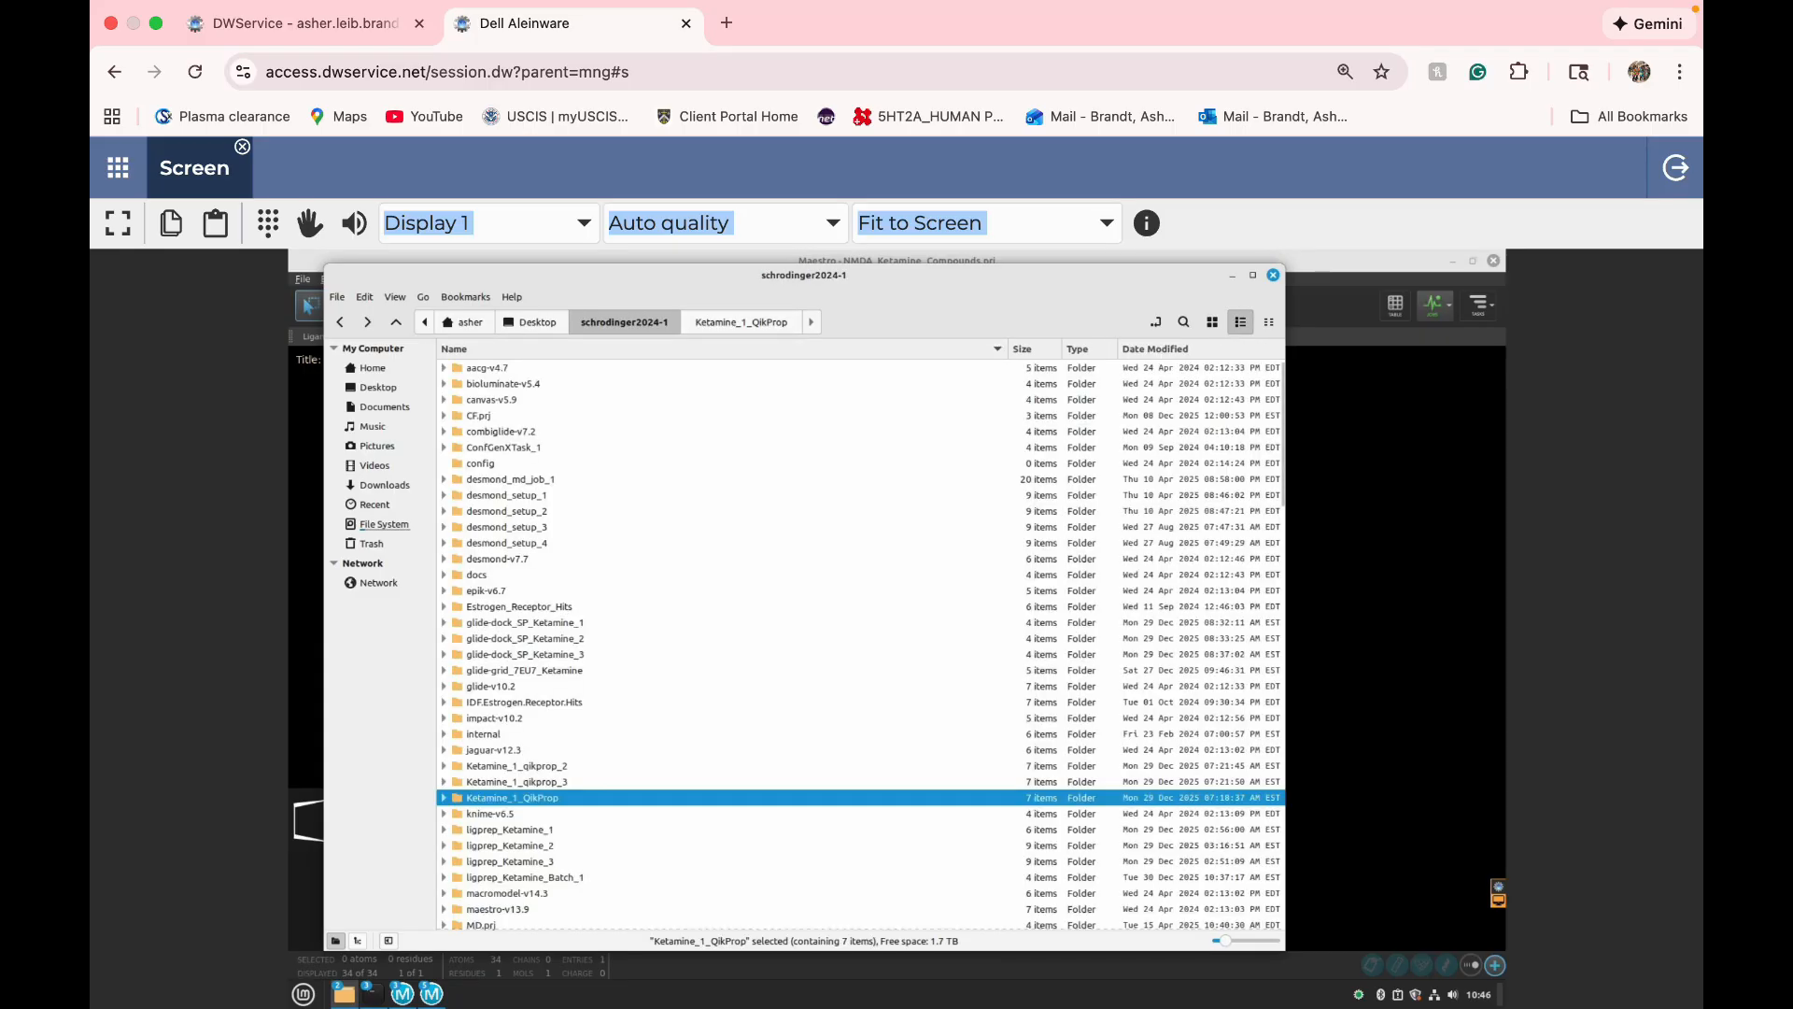
double_click(517, 765)
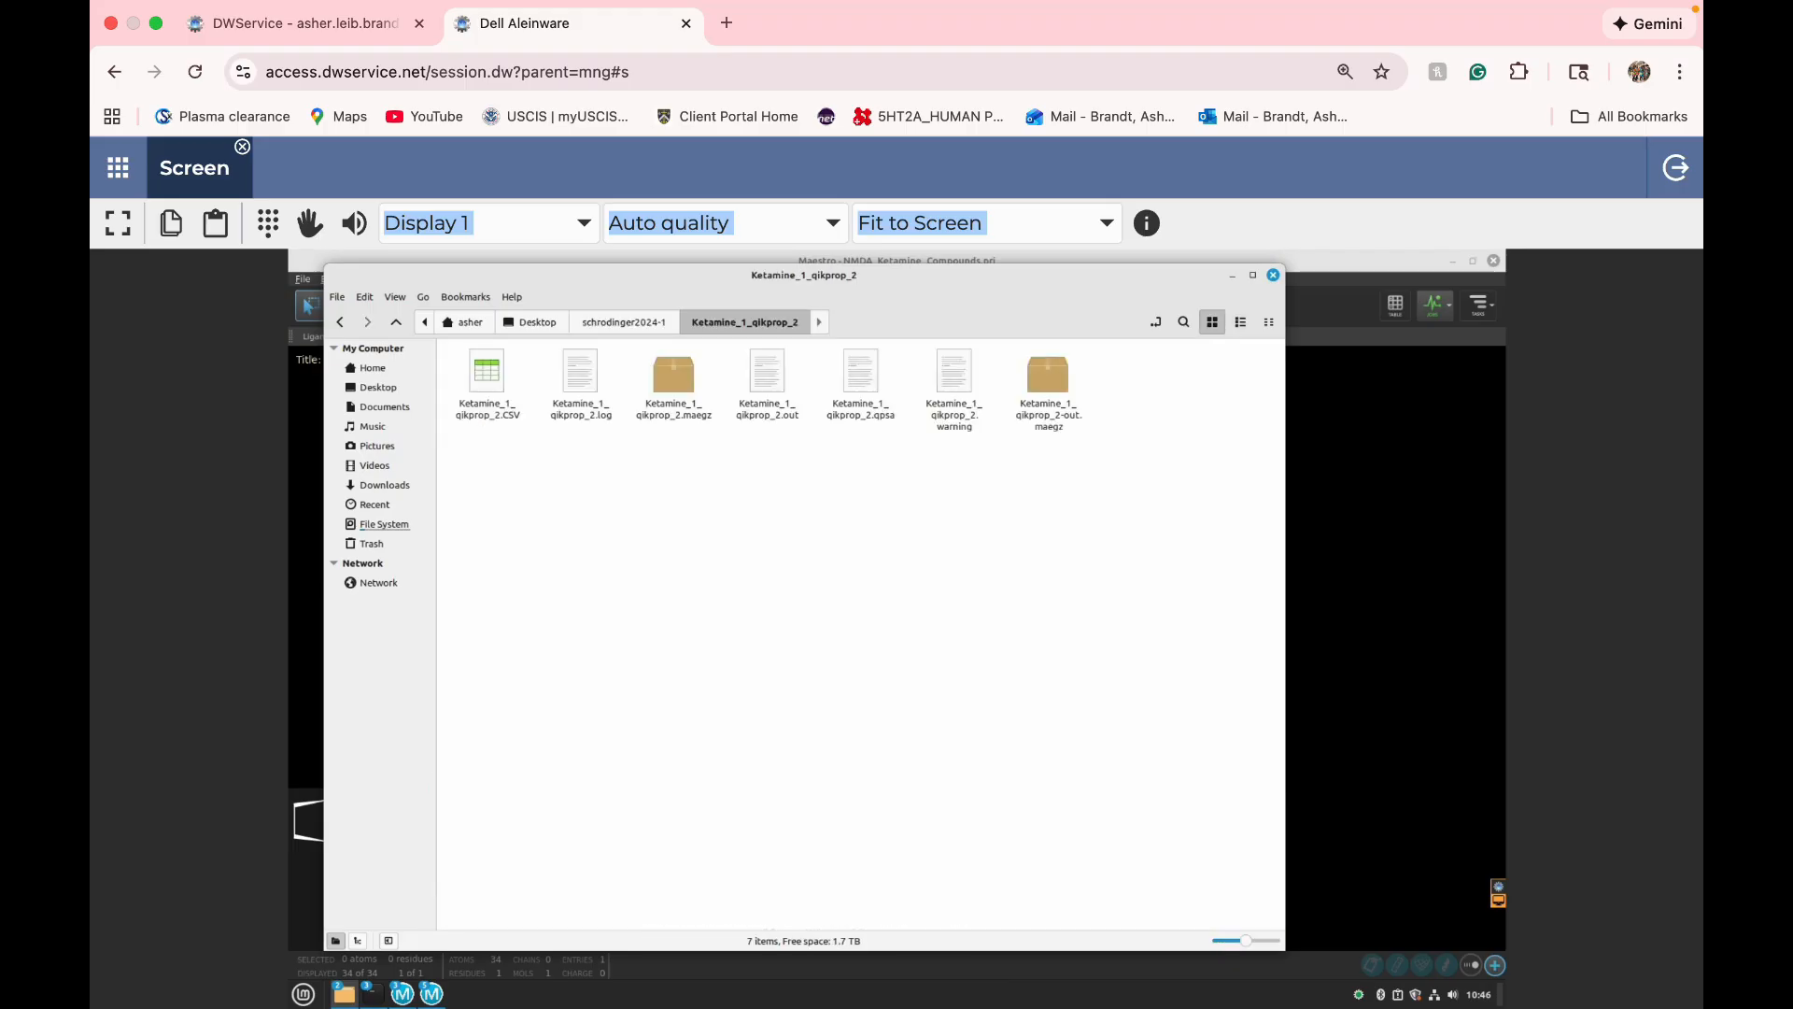
drag(1047, 376, 1476, 532)
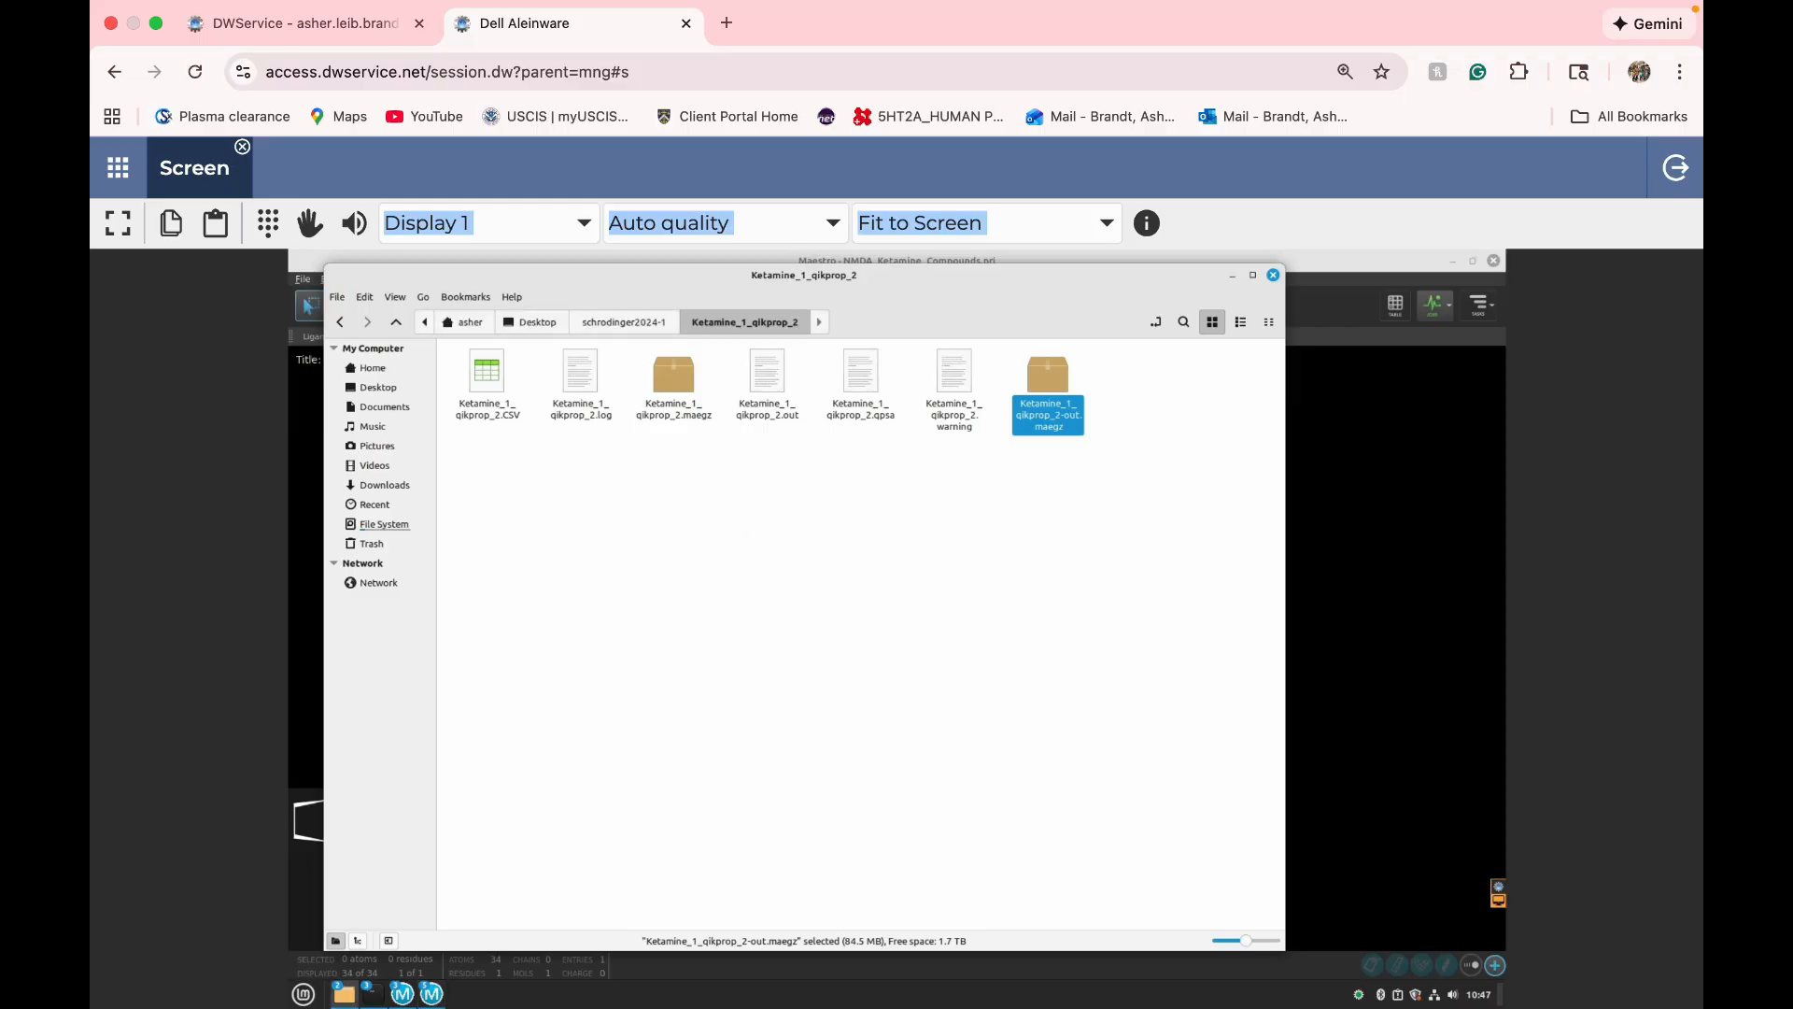
- Import Ketamine_1_qikprop_3-out.maegz from the Ketamine_1_qikprop_3 folder into the NMDA_Ketamine_Compounds project
mouse_move(344, 993)
key(alt+Left)
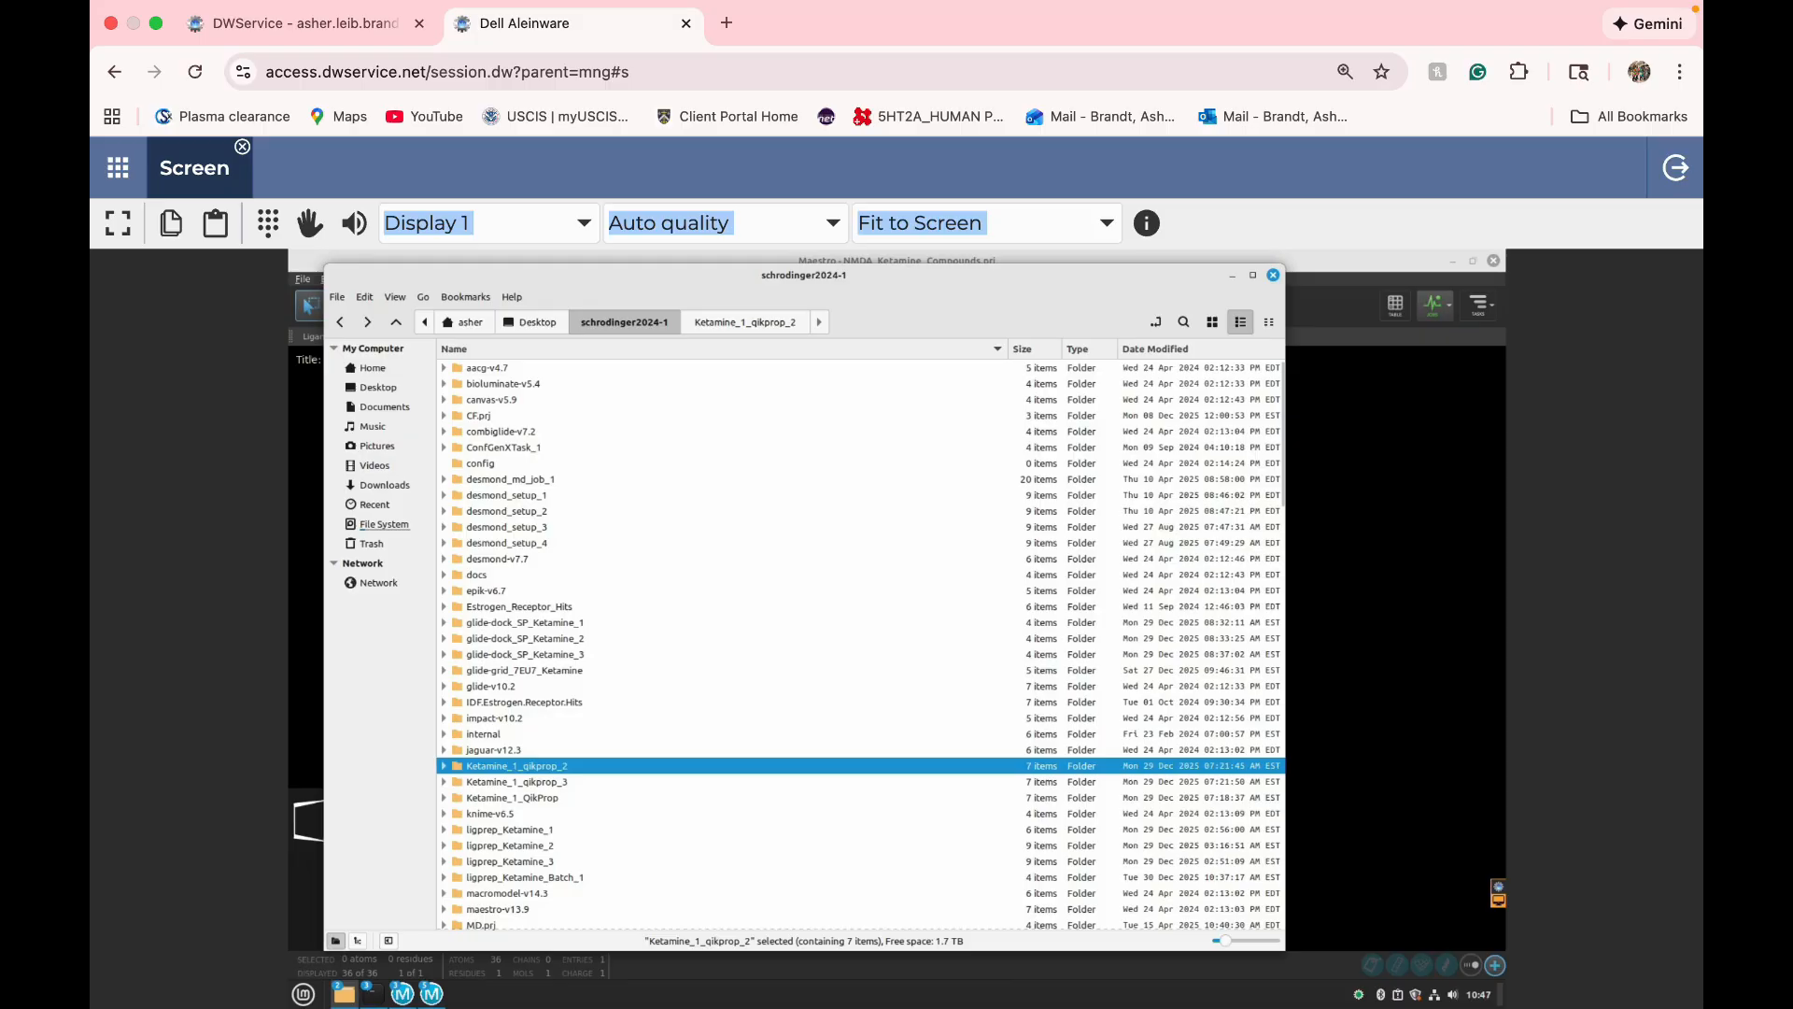
double_click(516, 782)
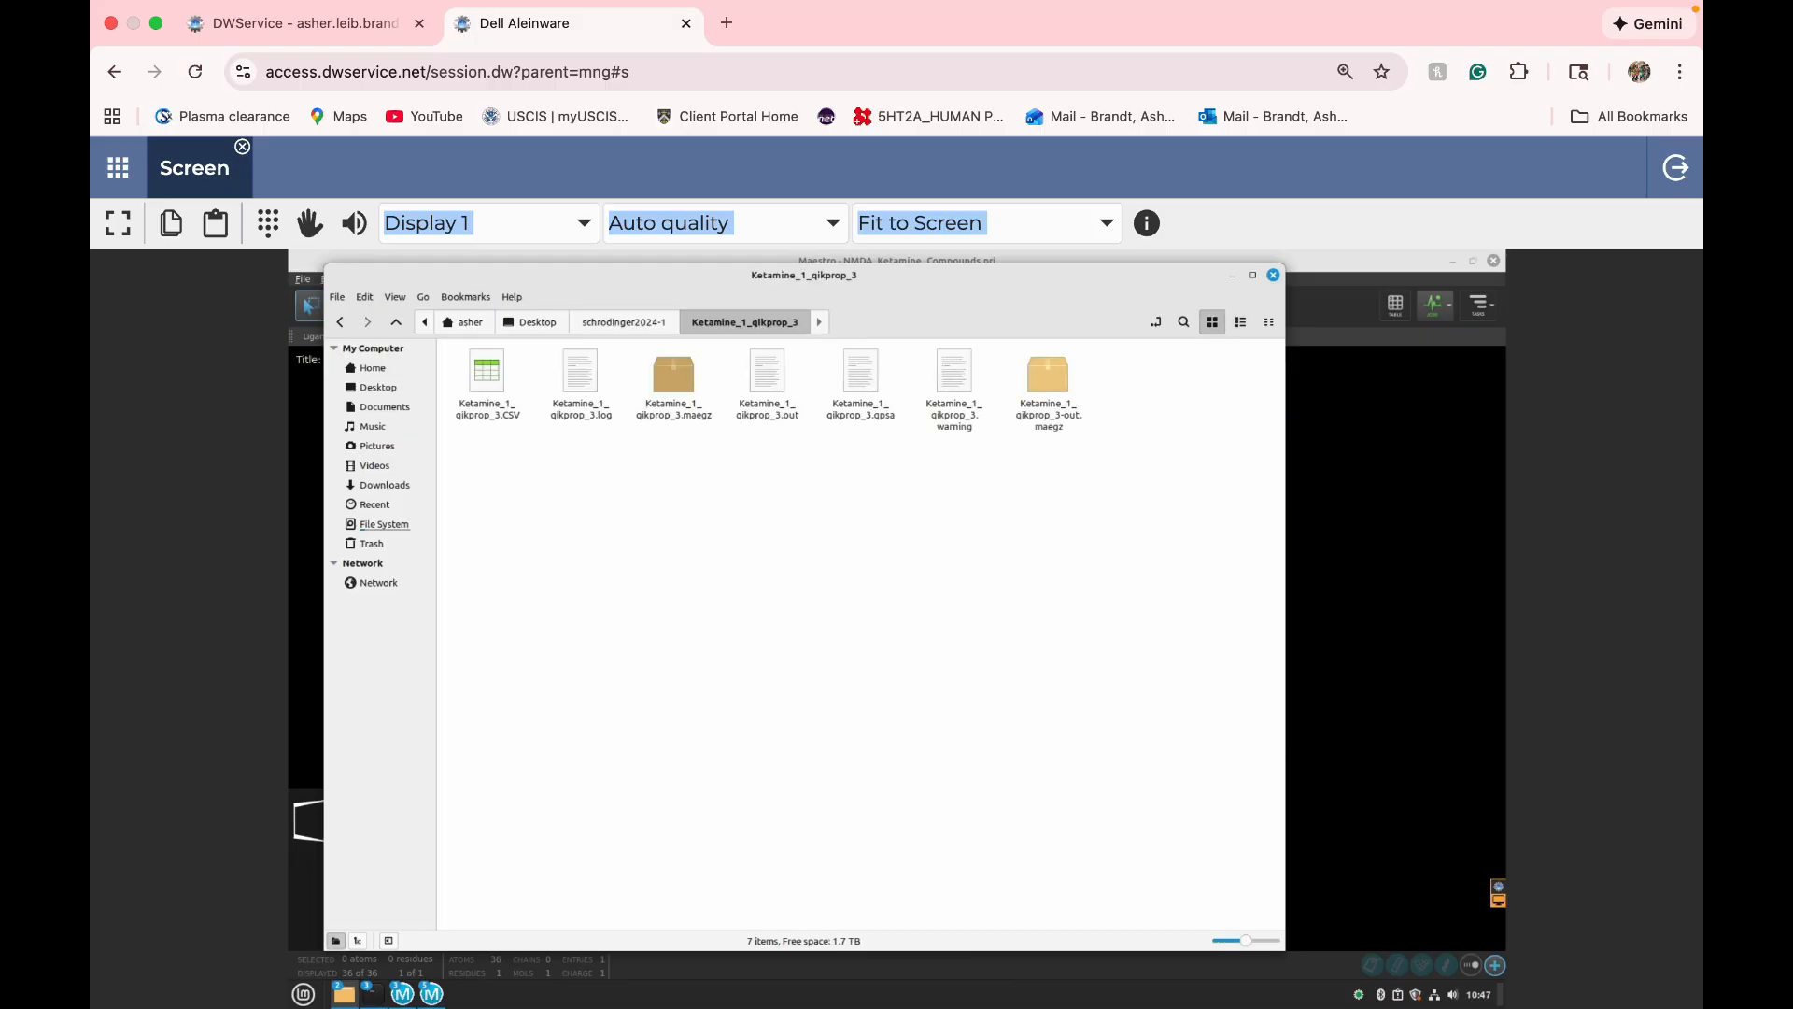
click(1047, 374)
drag(1047, 373, 1369, 505)
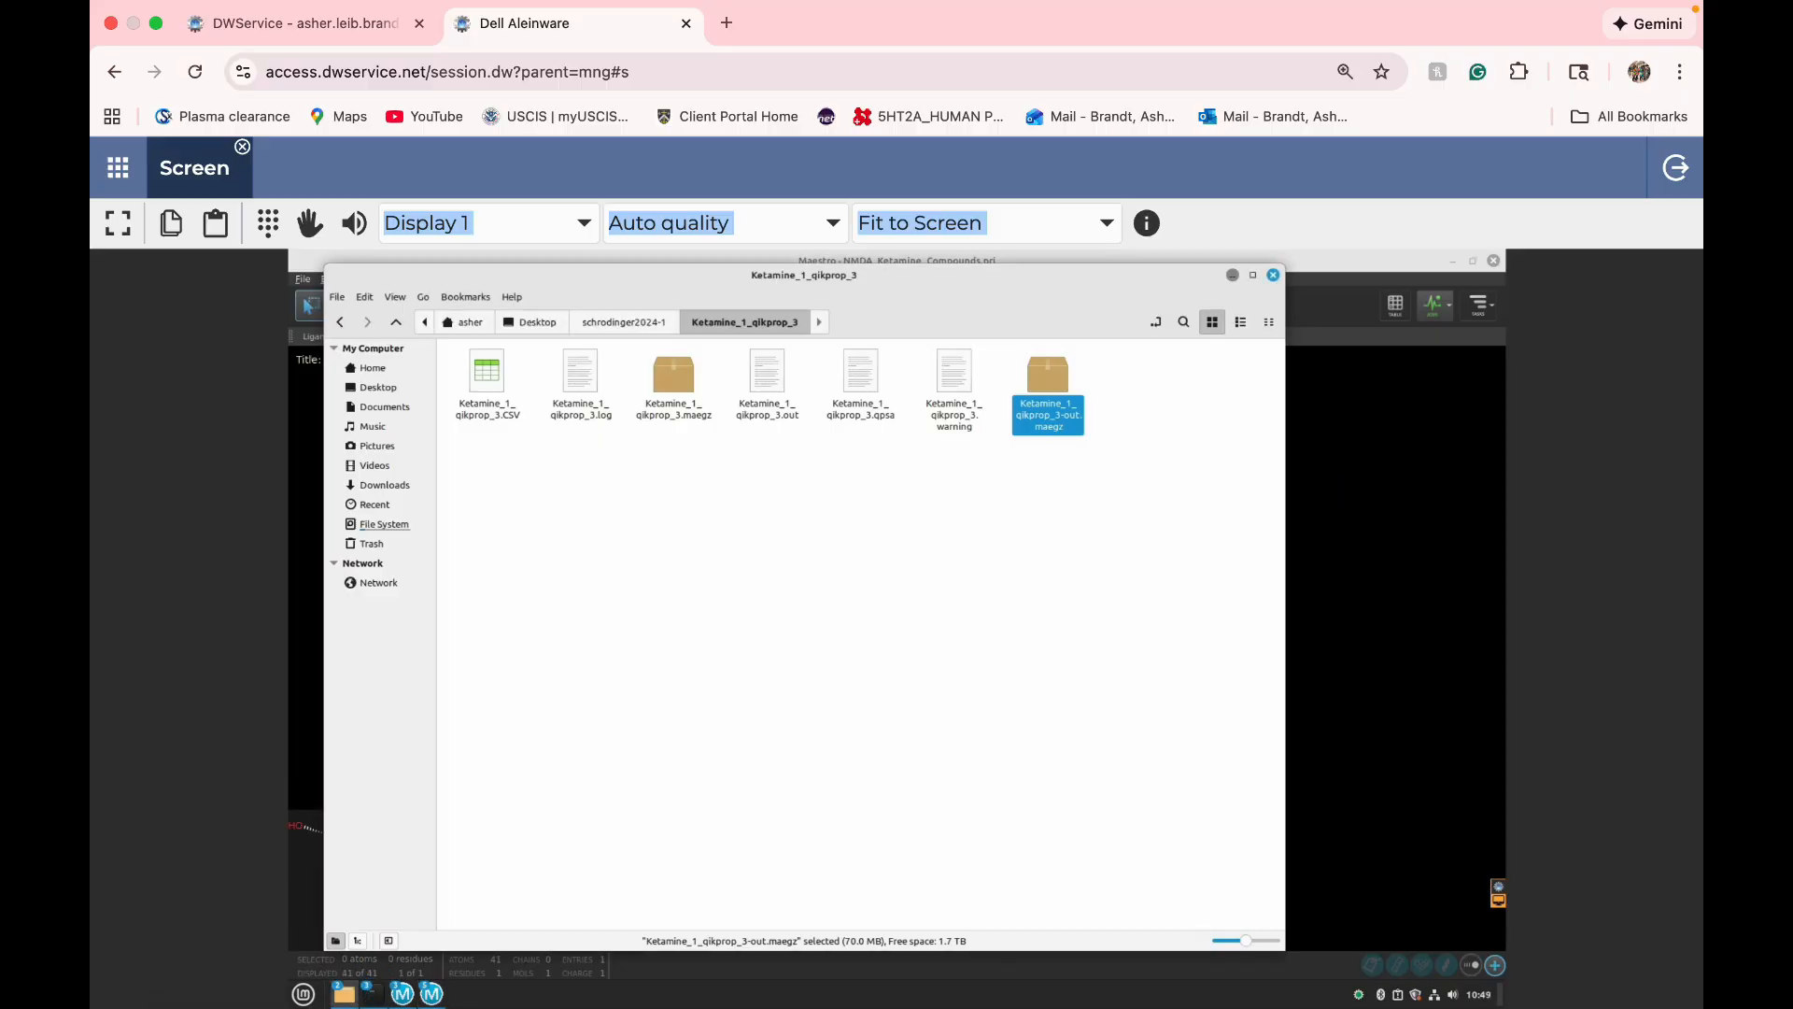
- Open the Project Table at full size and collapse the Ketamine_1_QikProp-out, Ketamine_1_qikprop_2-out and Ketamine_1_qikprop_3-out groups
click(1233, 274)
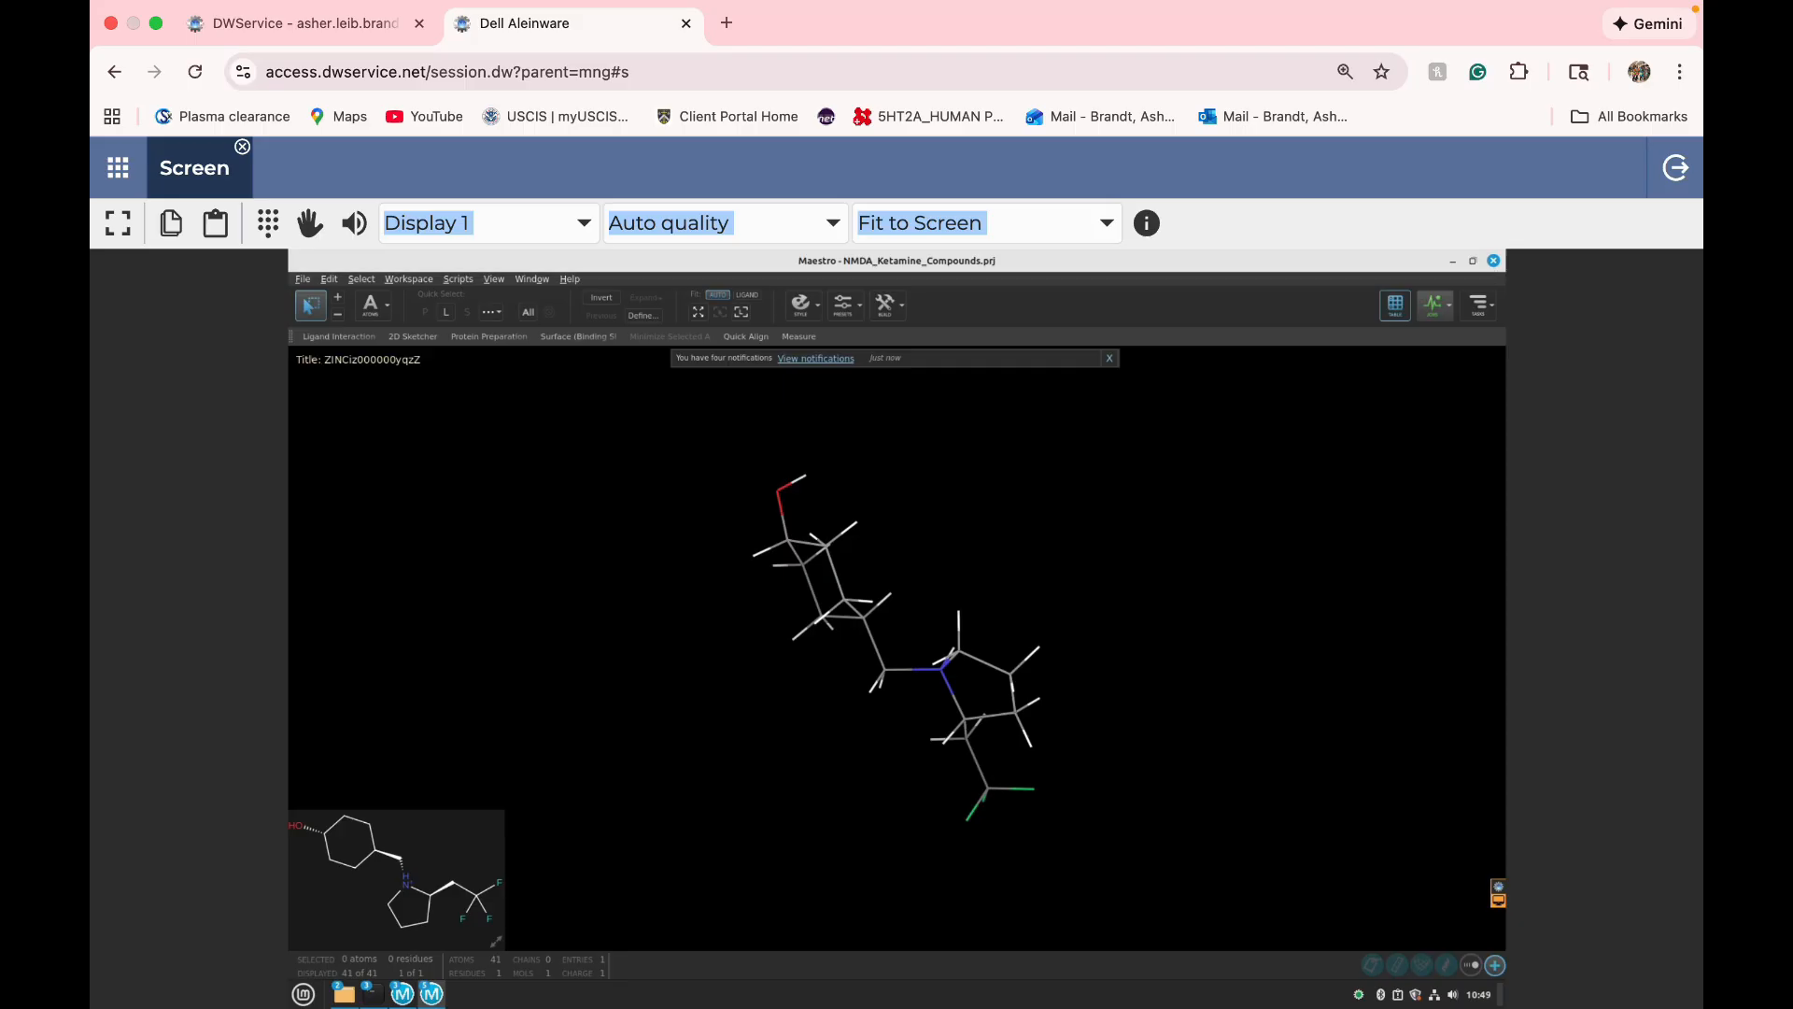
click(1395, 304)
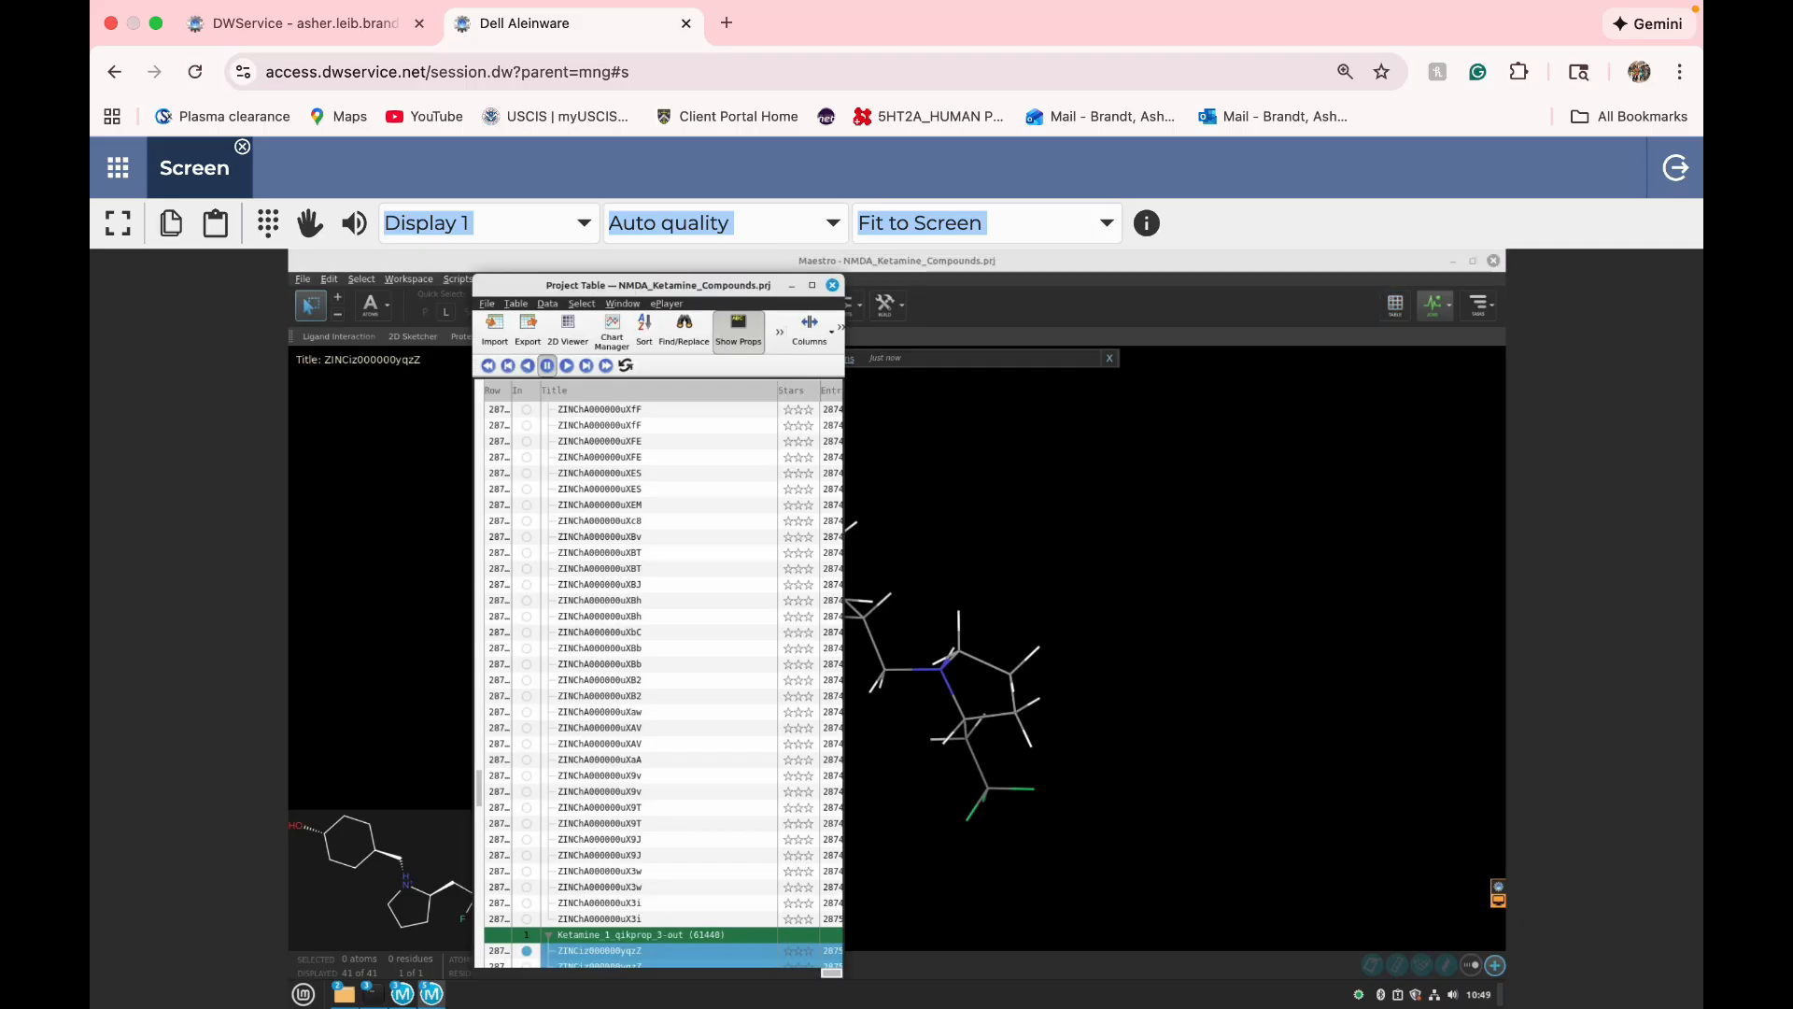
click(812, 285)
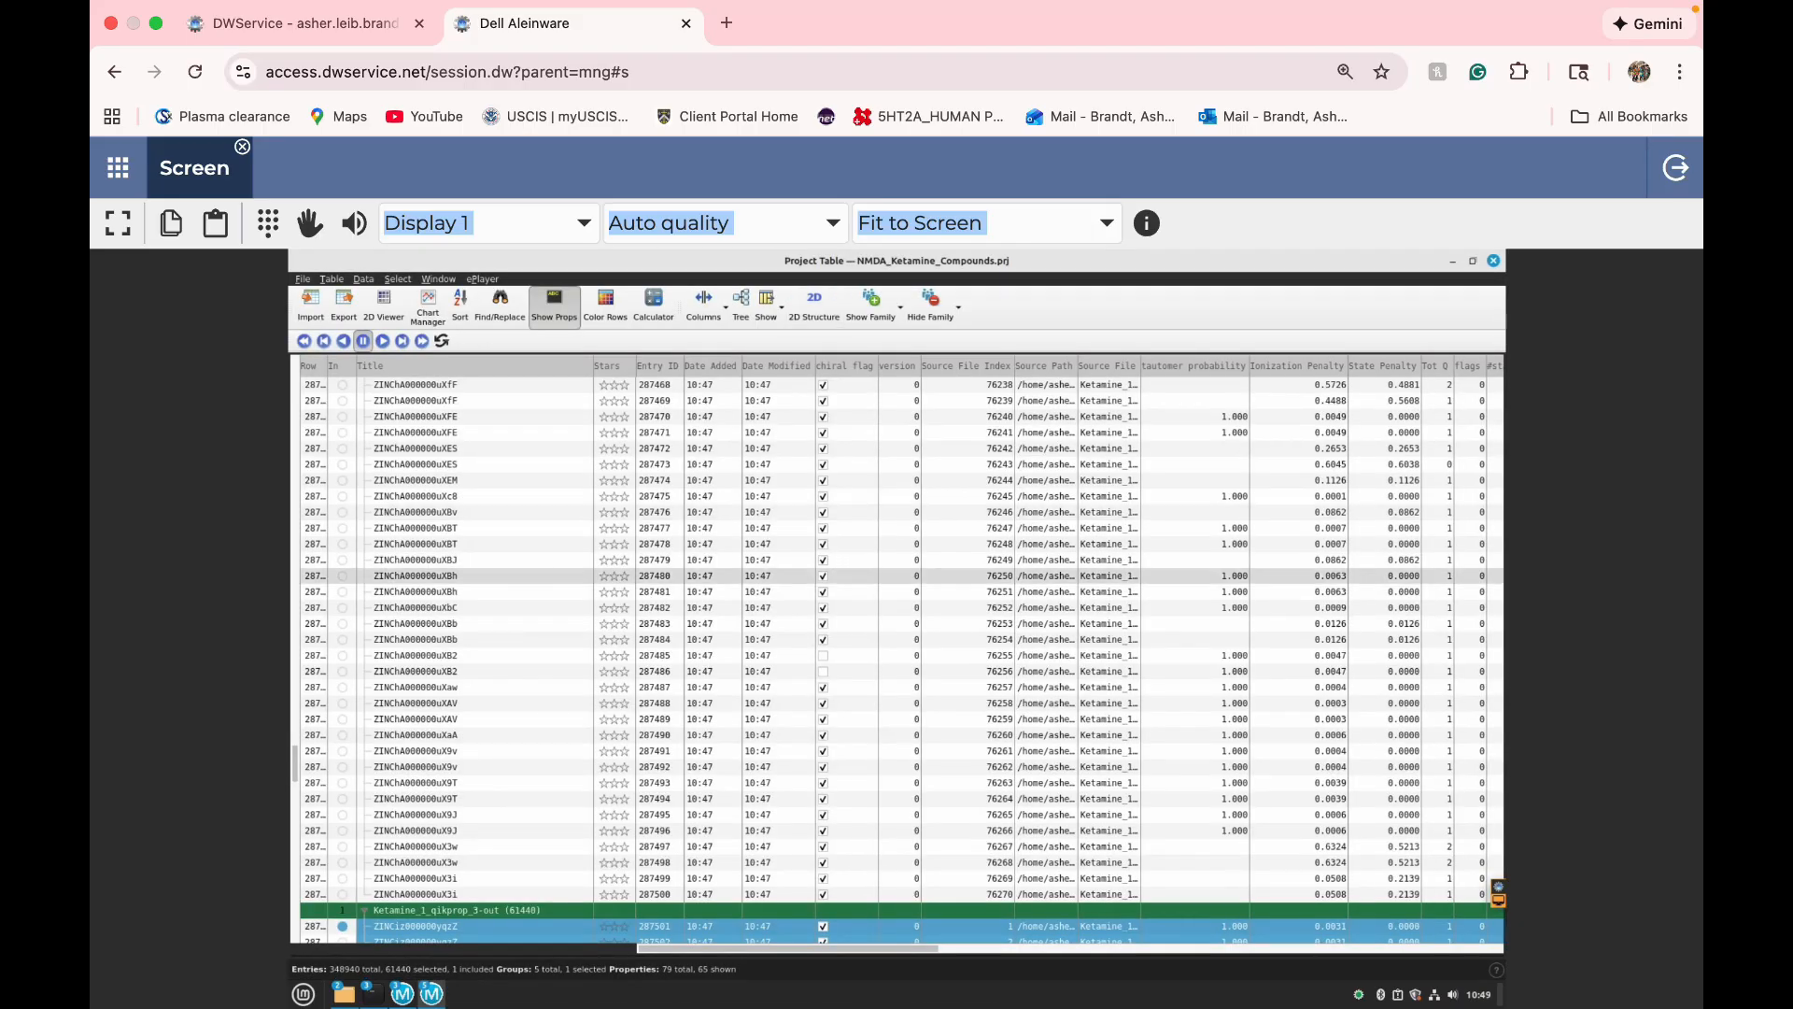
click(364, 911)
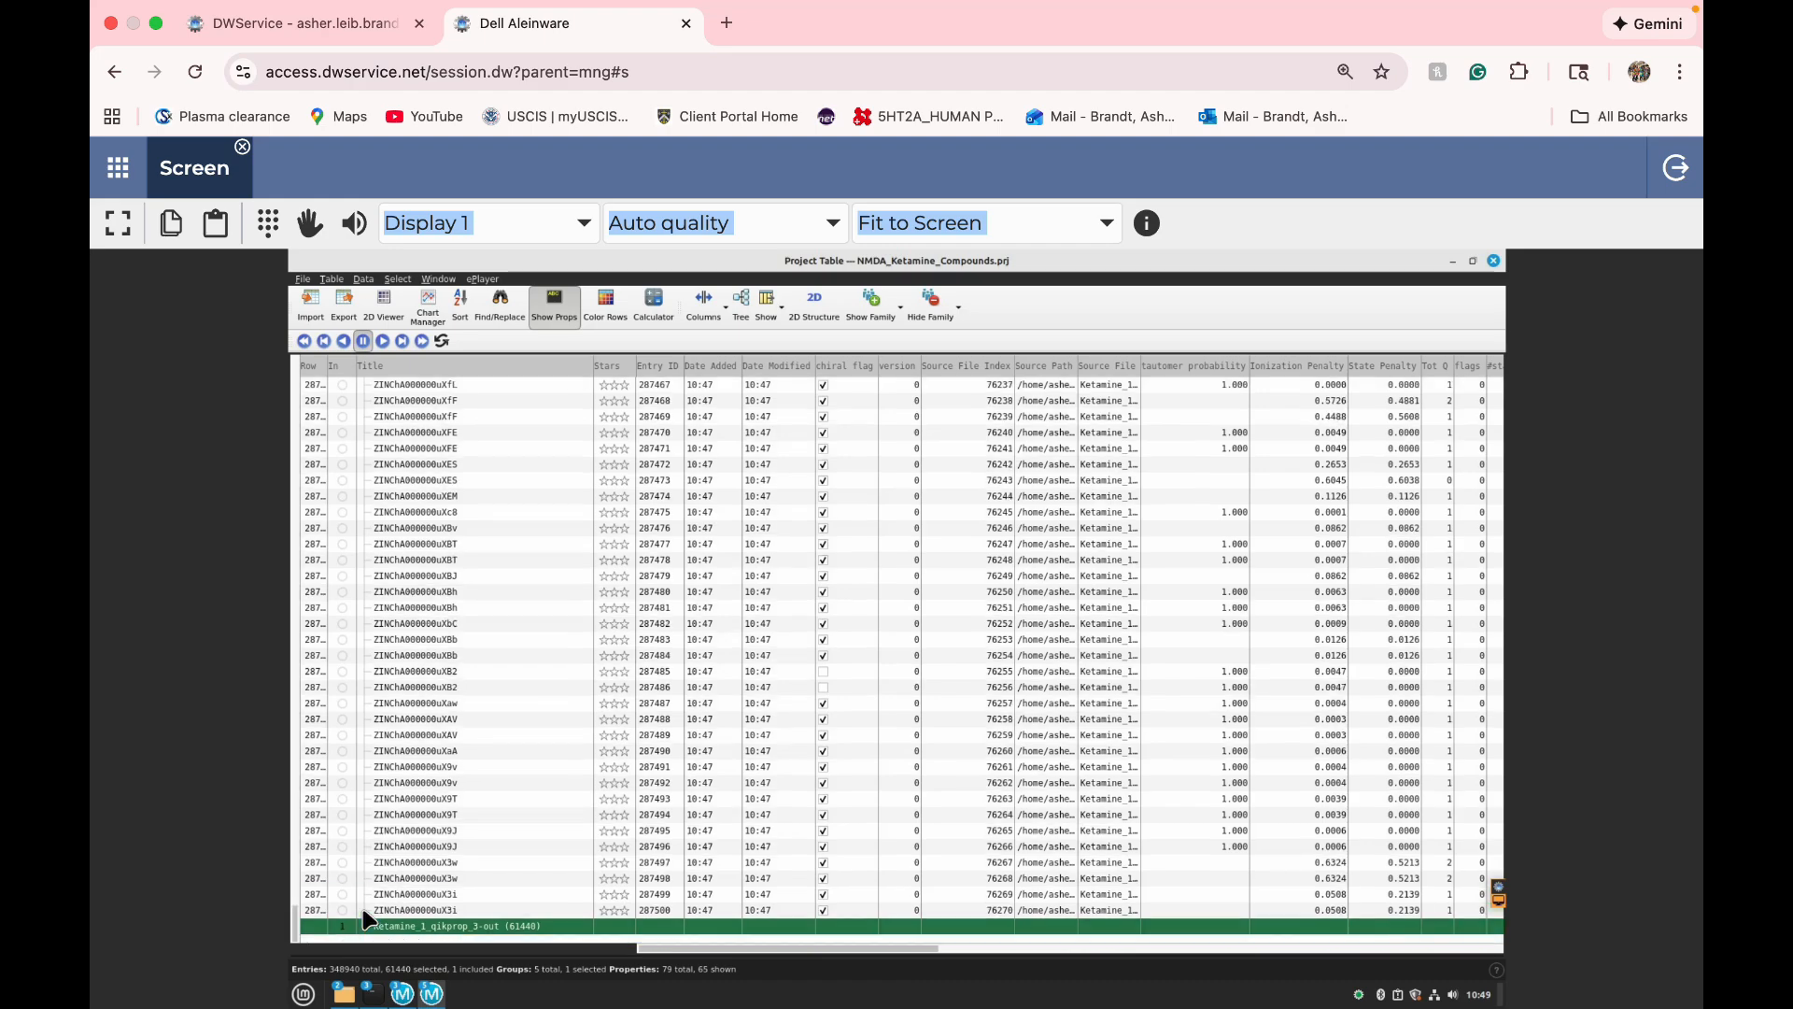
scroll(897, 644, up, 15)
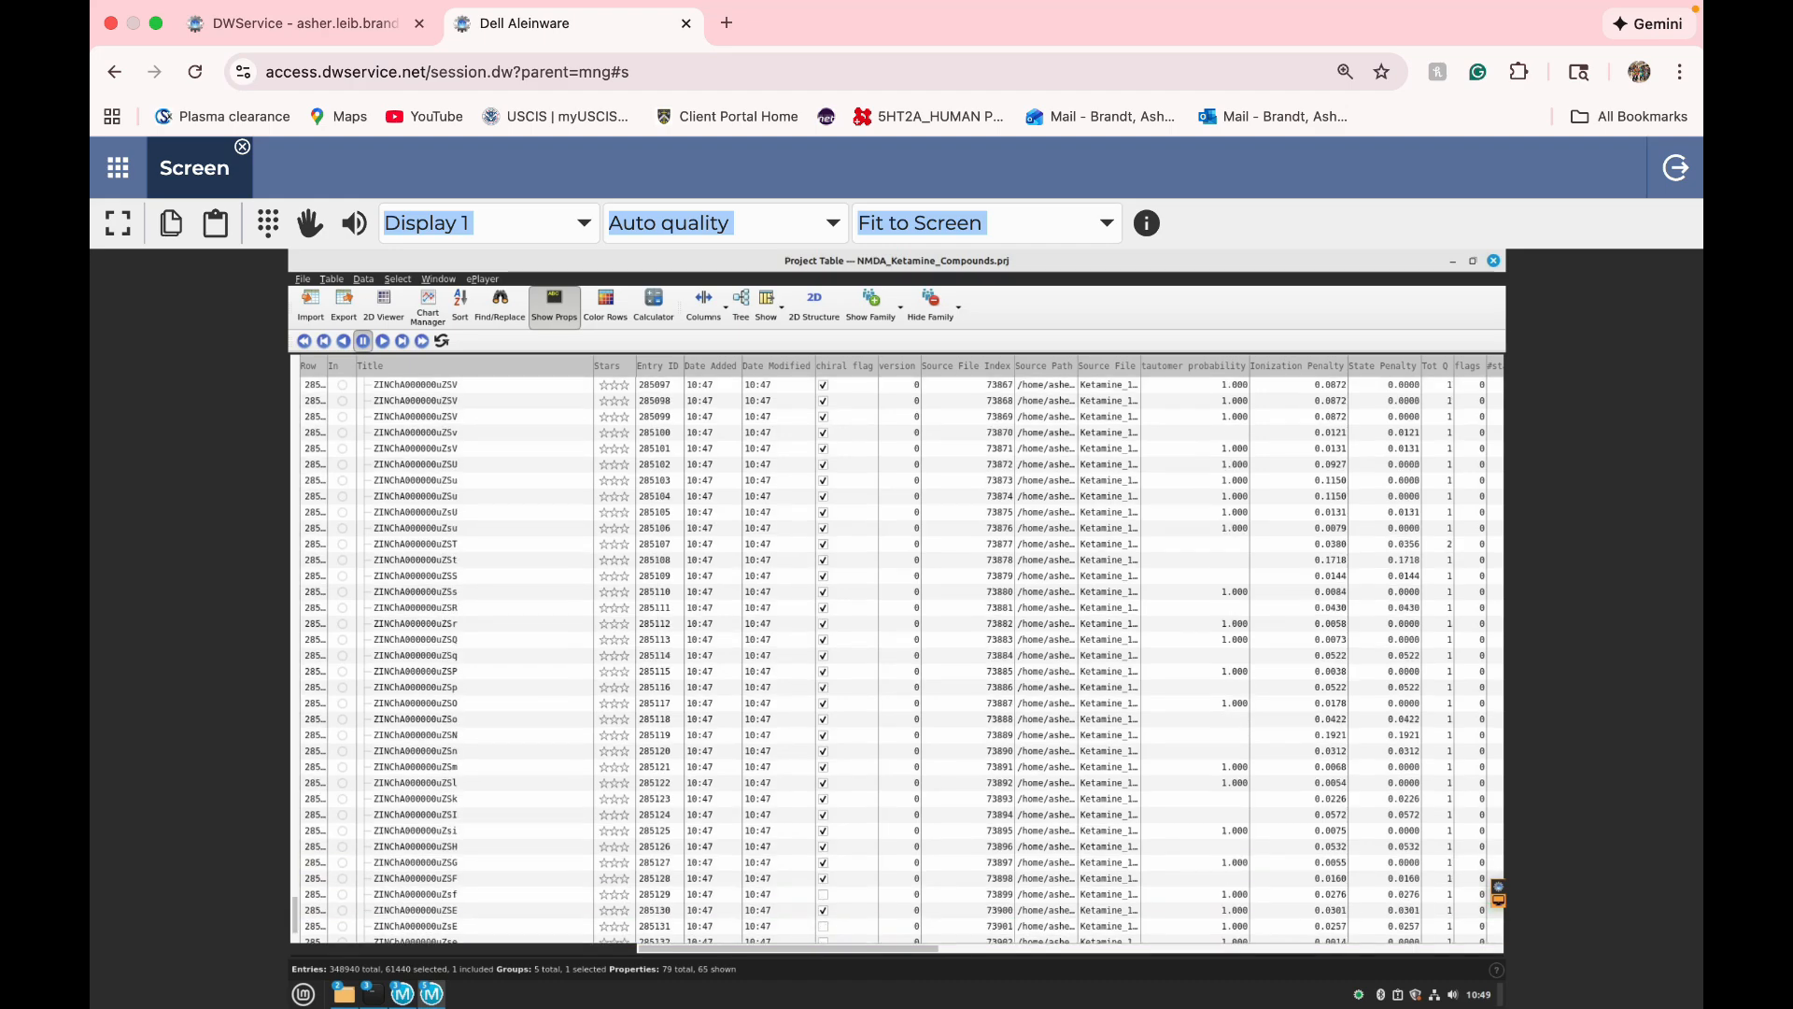
scroll(897, 644, up, 10)
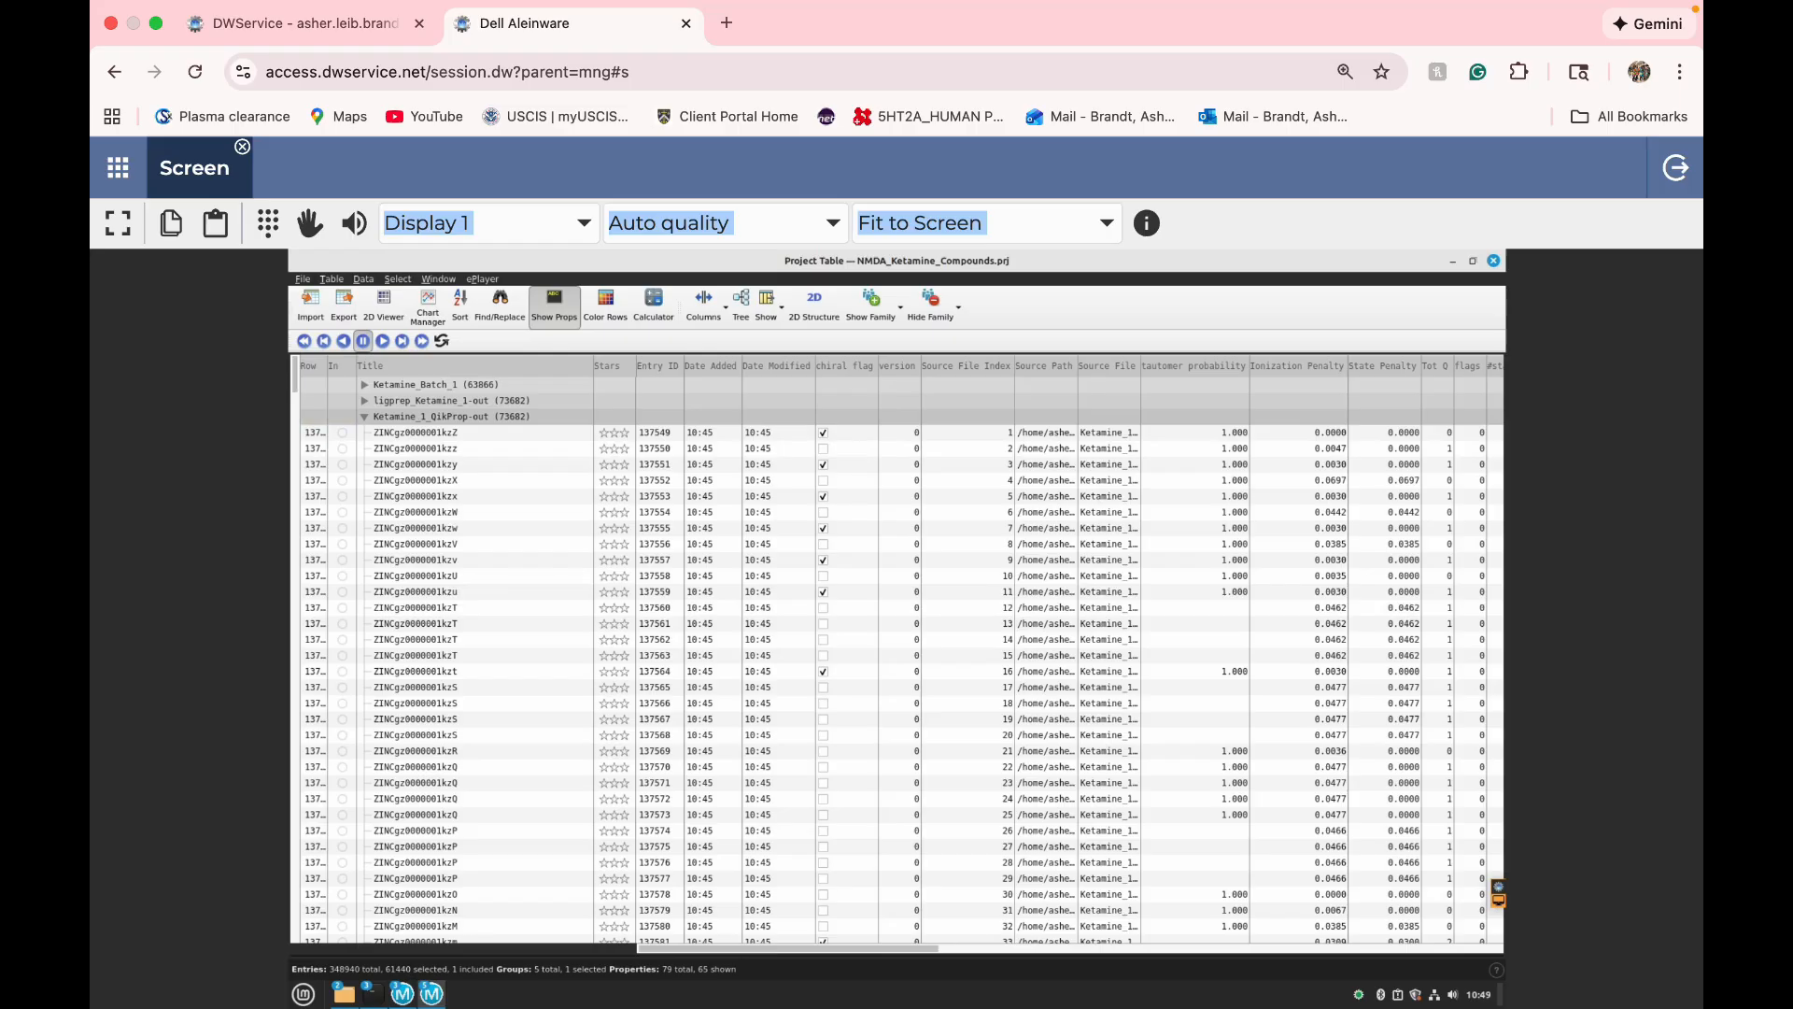
click(364, 416)
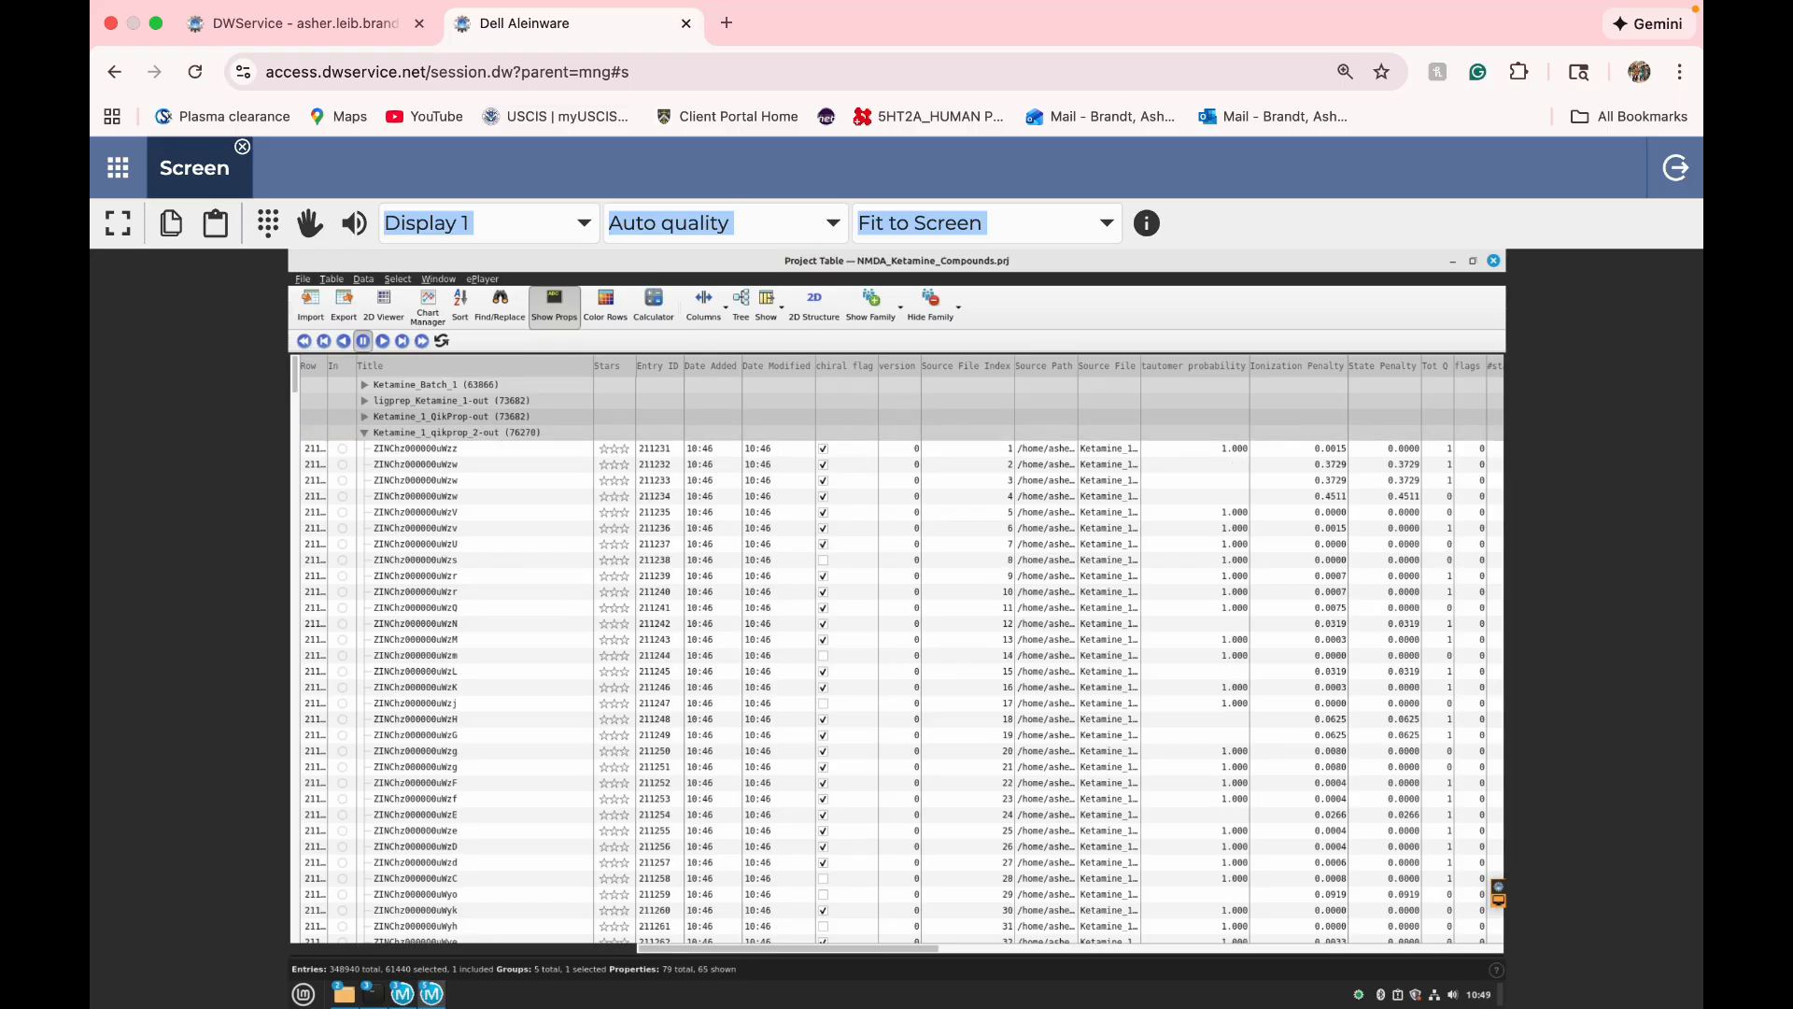
click(364, 432)
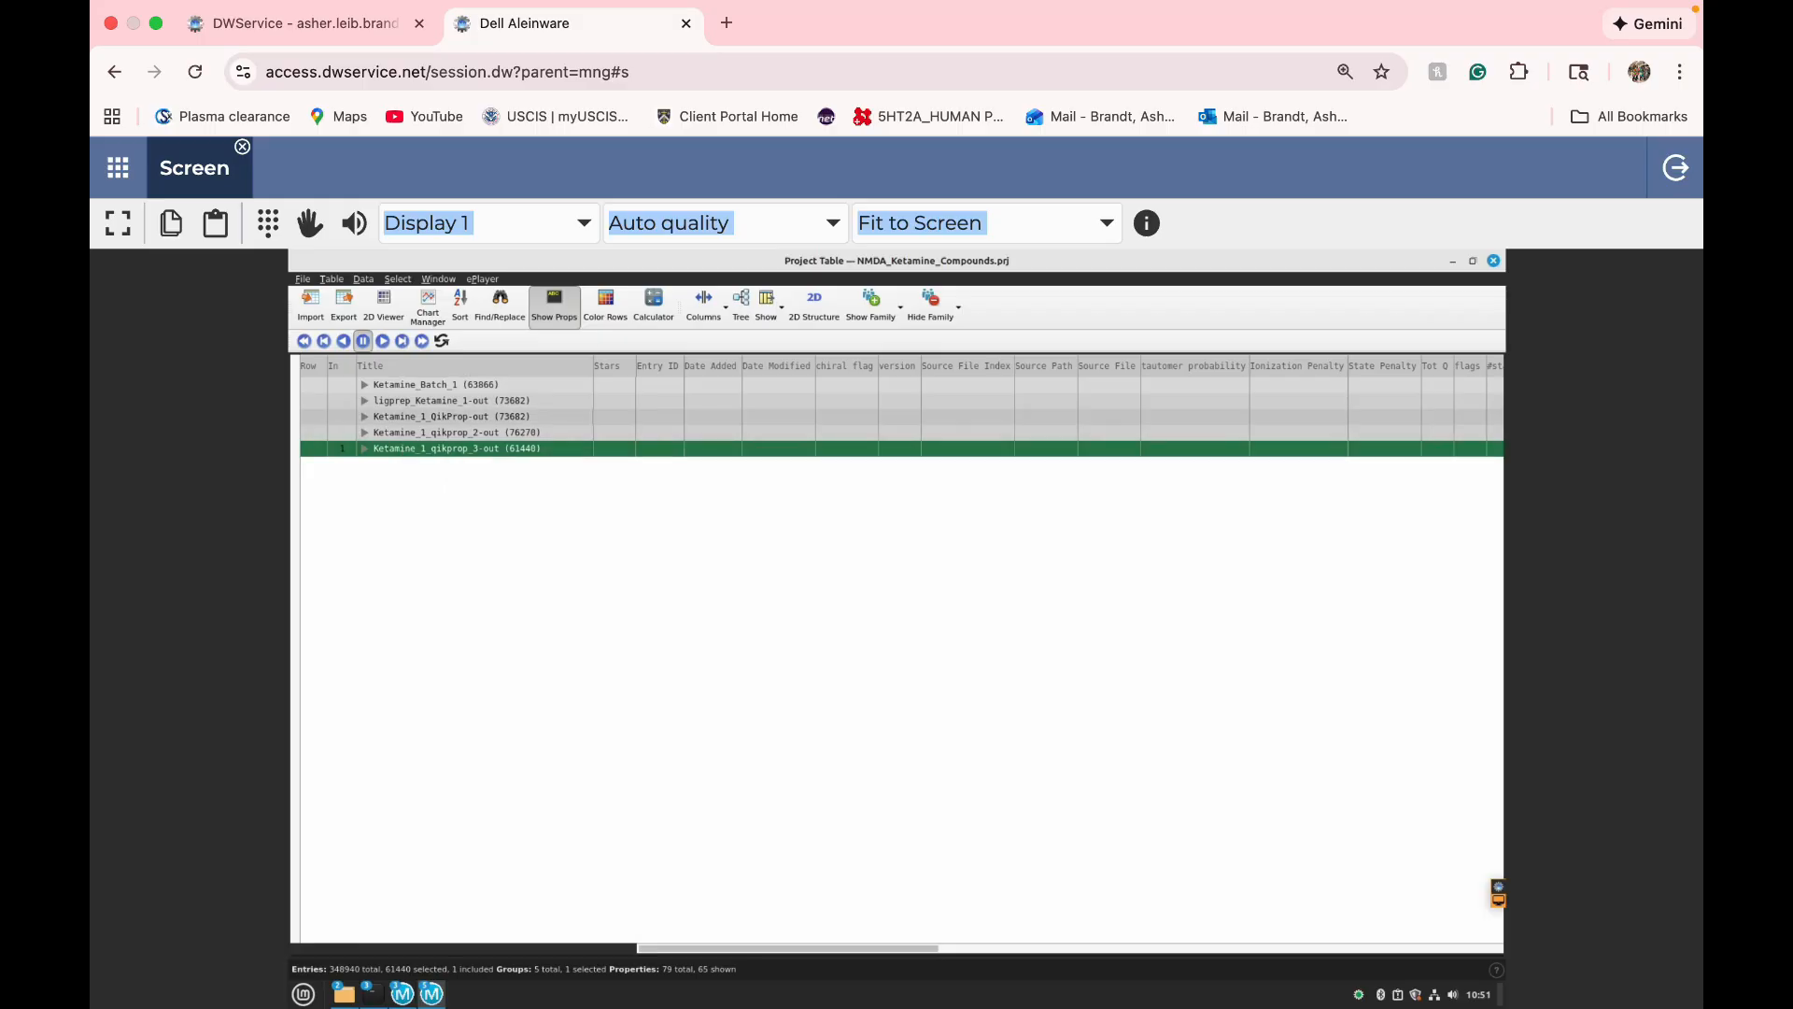
- Examine the QikProp property columns of the Ketamine_1_QikProp-out entries, from #stars through HumanOralAbsorption and RuleOfFive, and collapse the group again
click(479, 417)
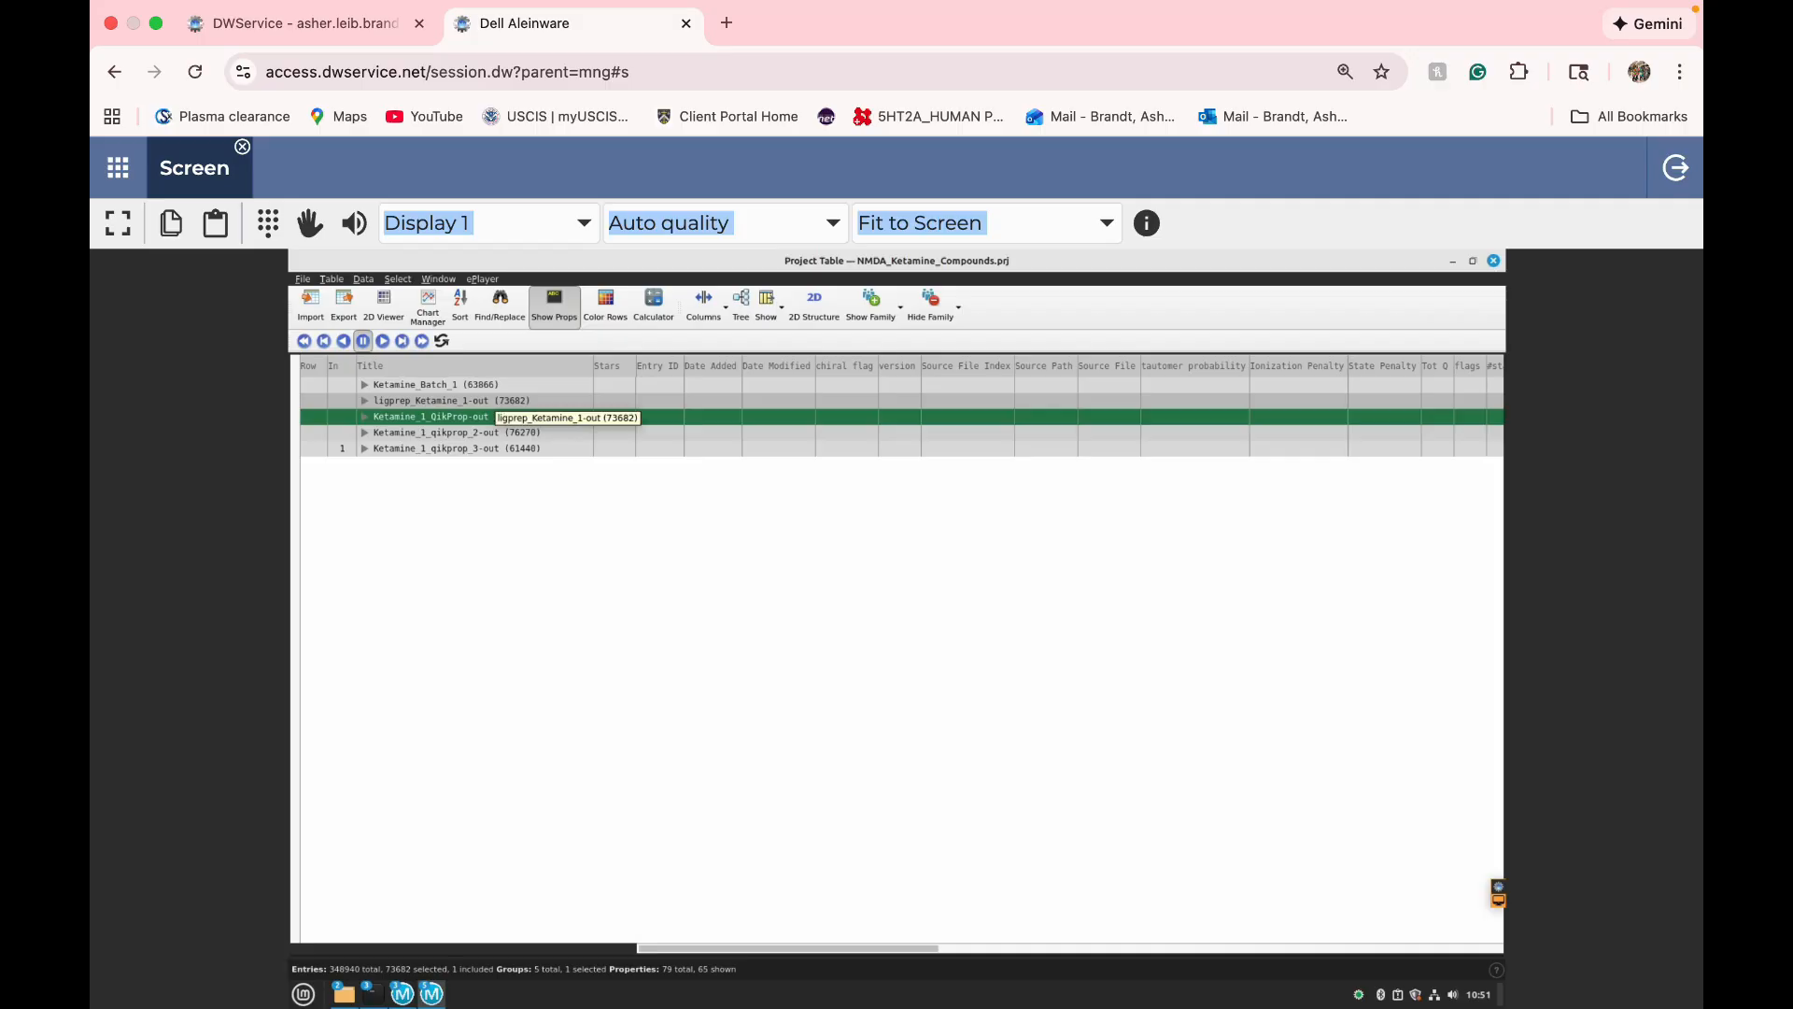
click(495, 401)
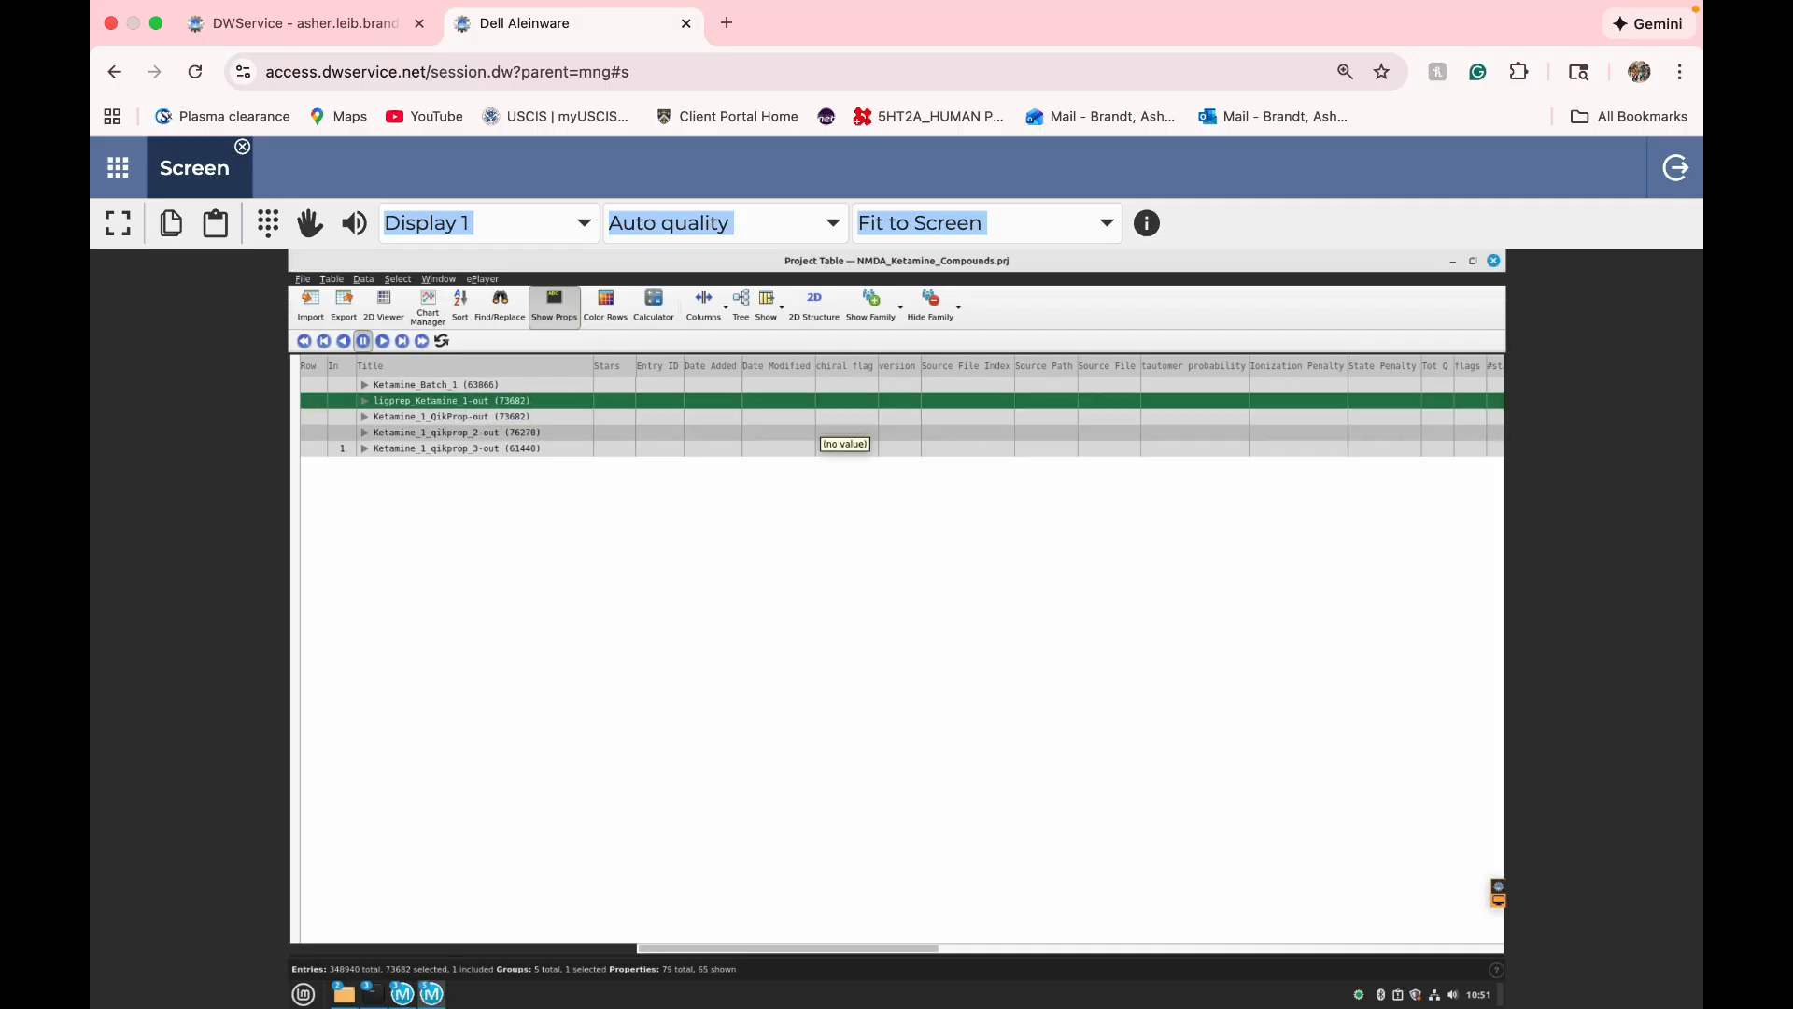
click(567, 417)
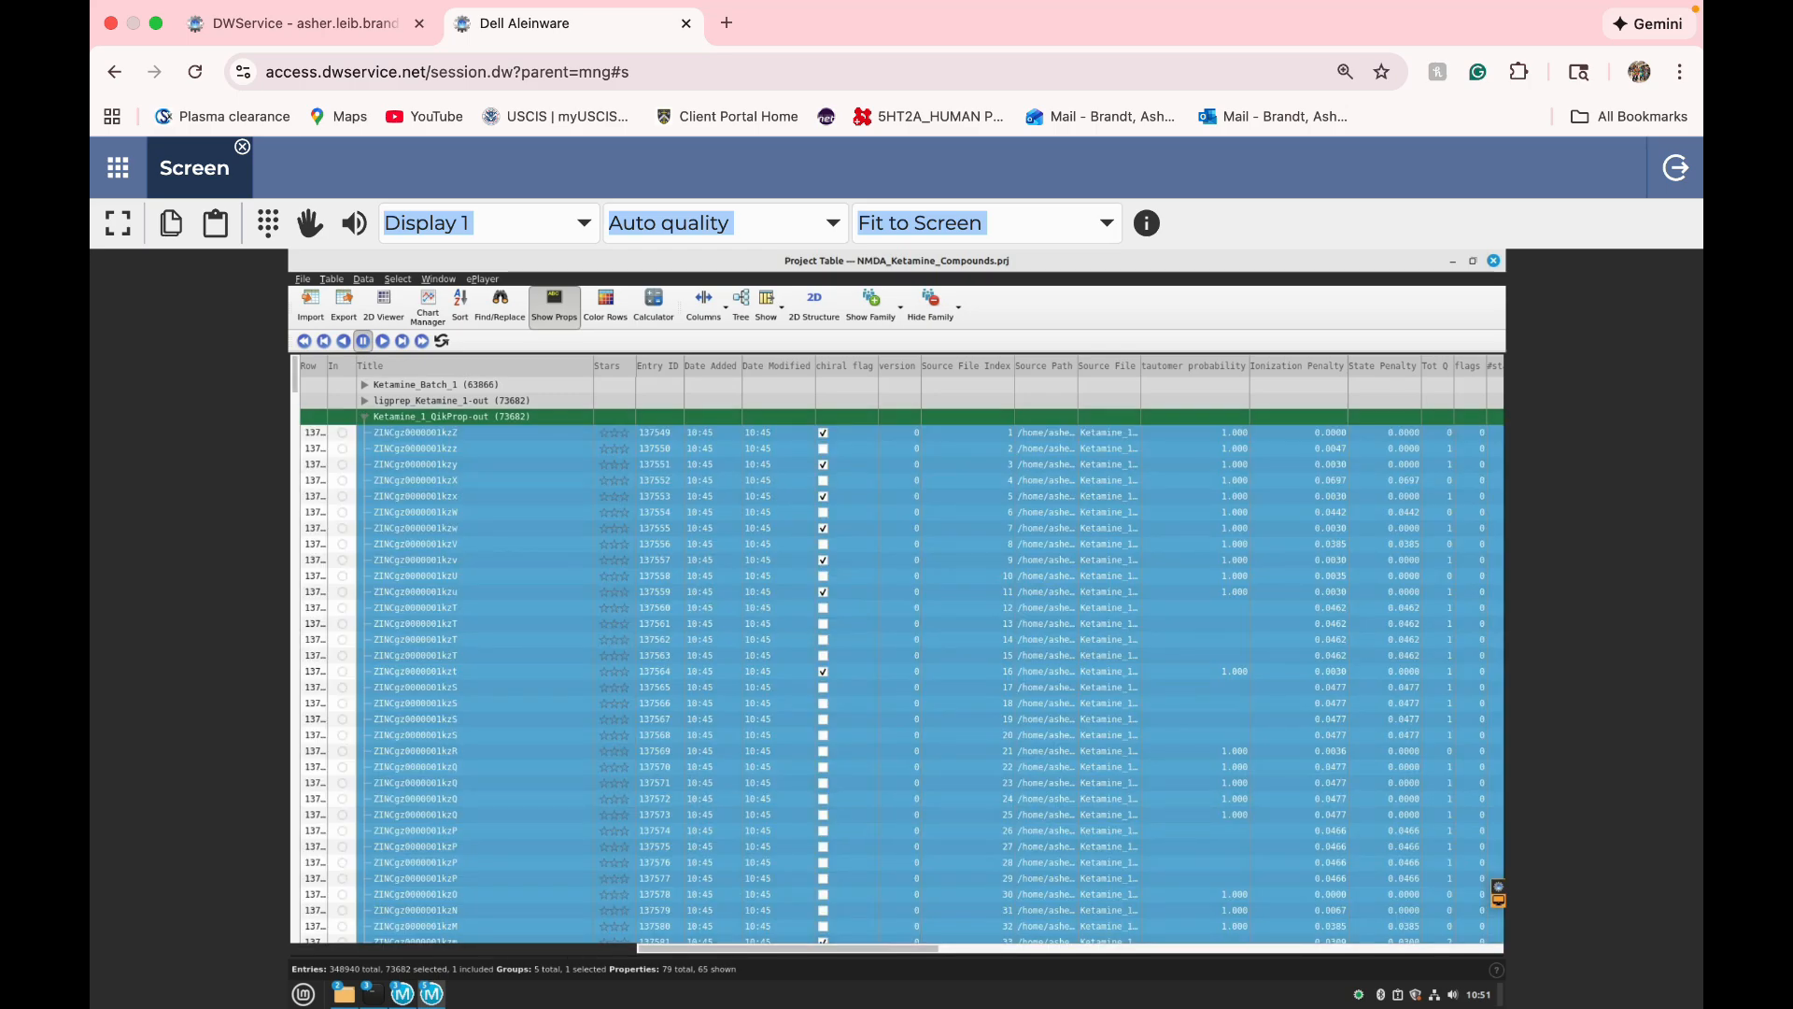
scroll(897, 654, right, 10)
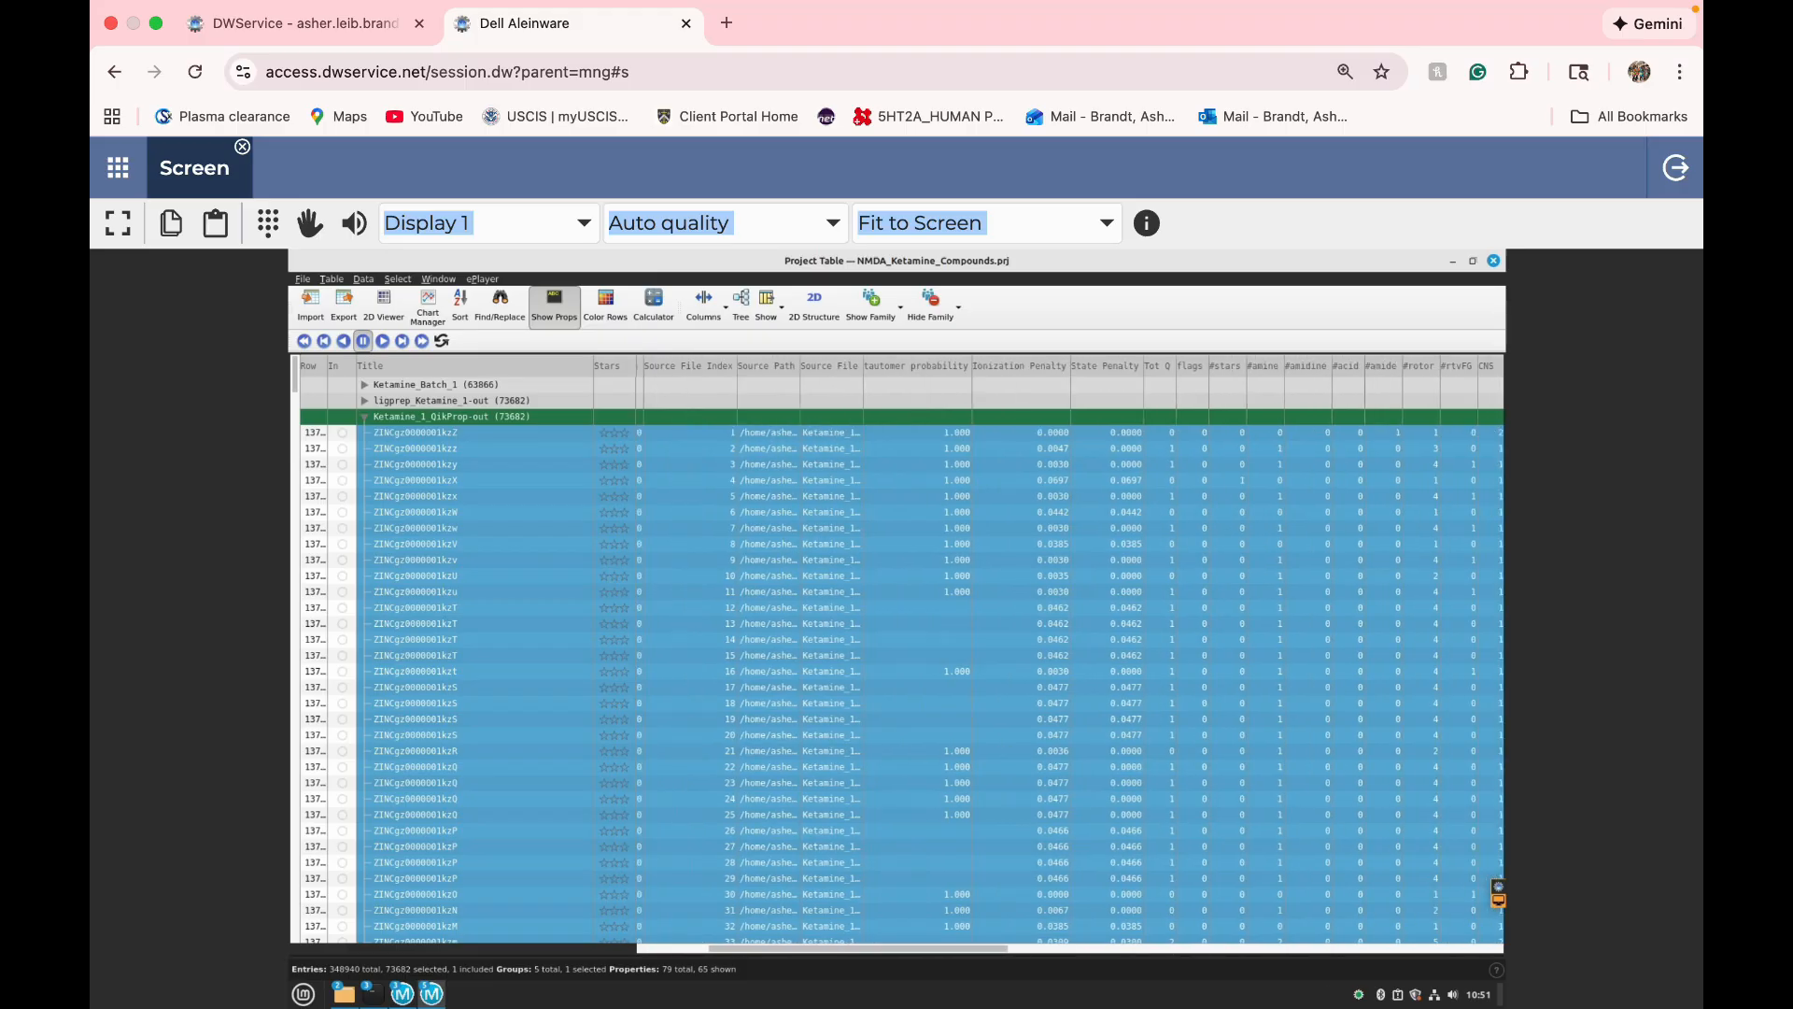
scroll(897, 654, right, 5)
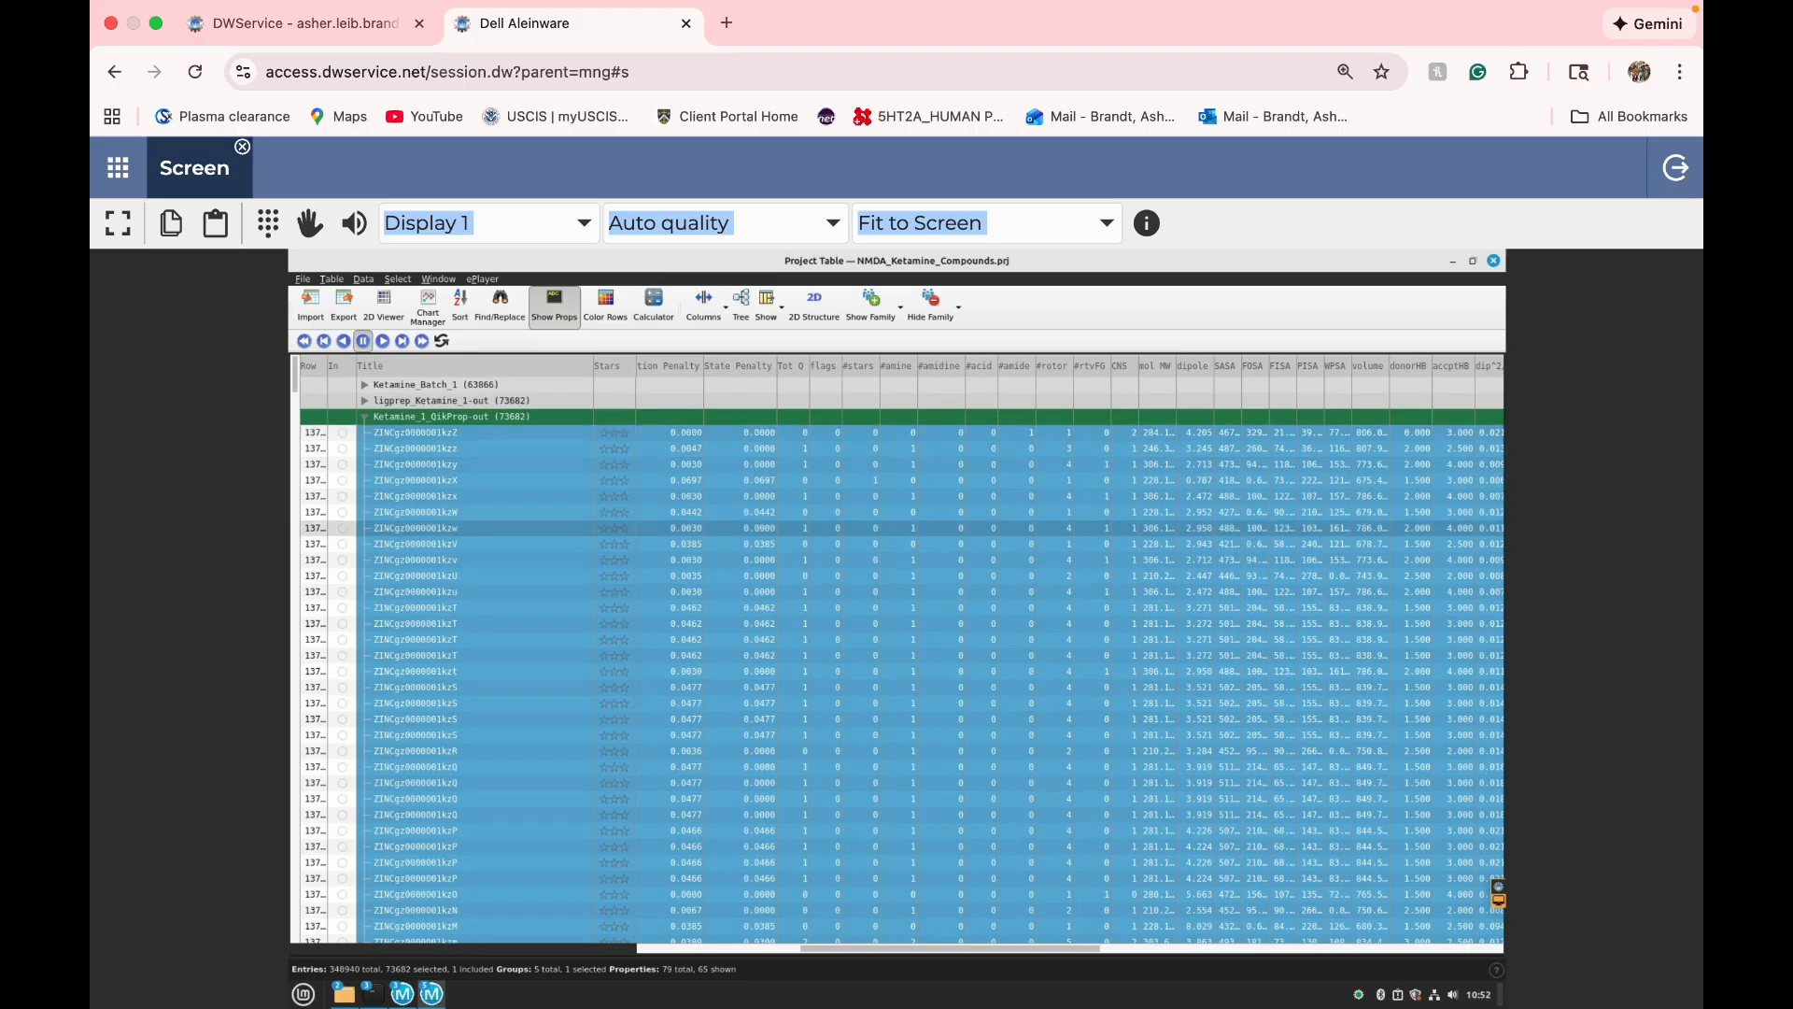
scroll(897, 560, down, 7)
scroll(896, 560, down, 5)
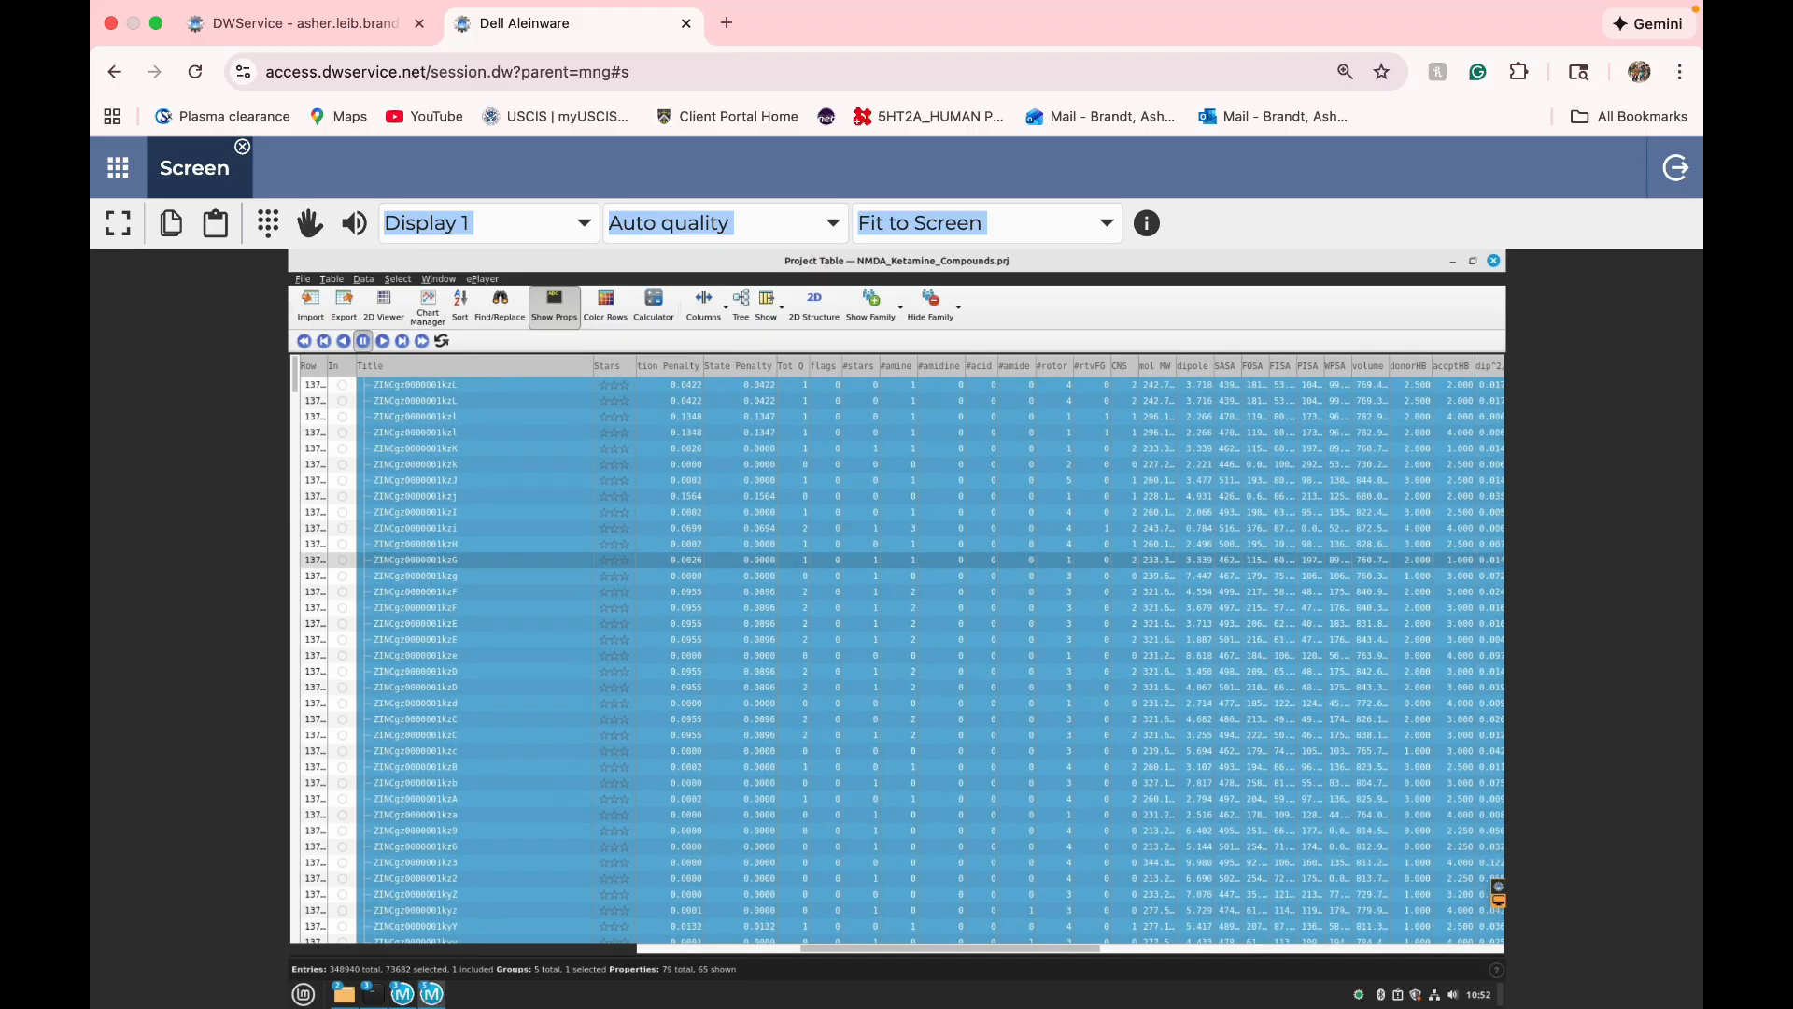
scroll(897, 559, up, 12)
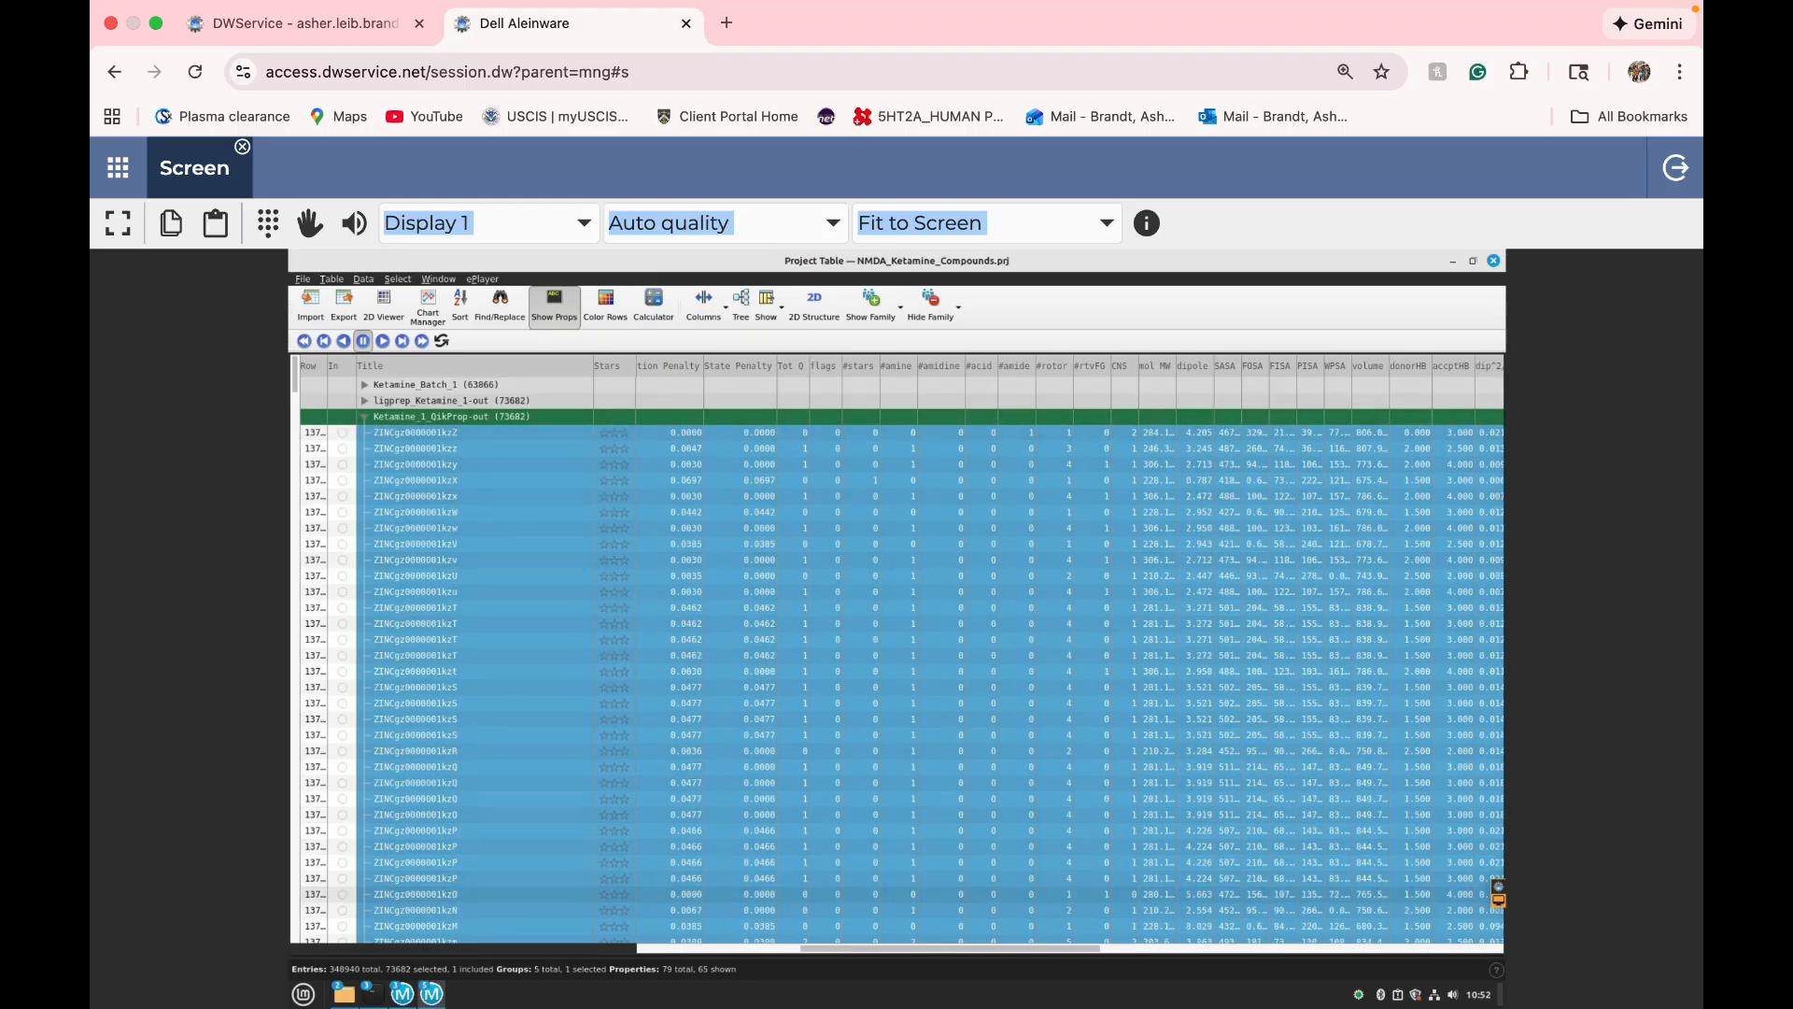
scroll(1071, 654, right, 10)
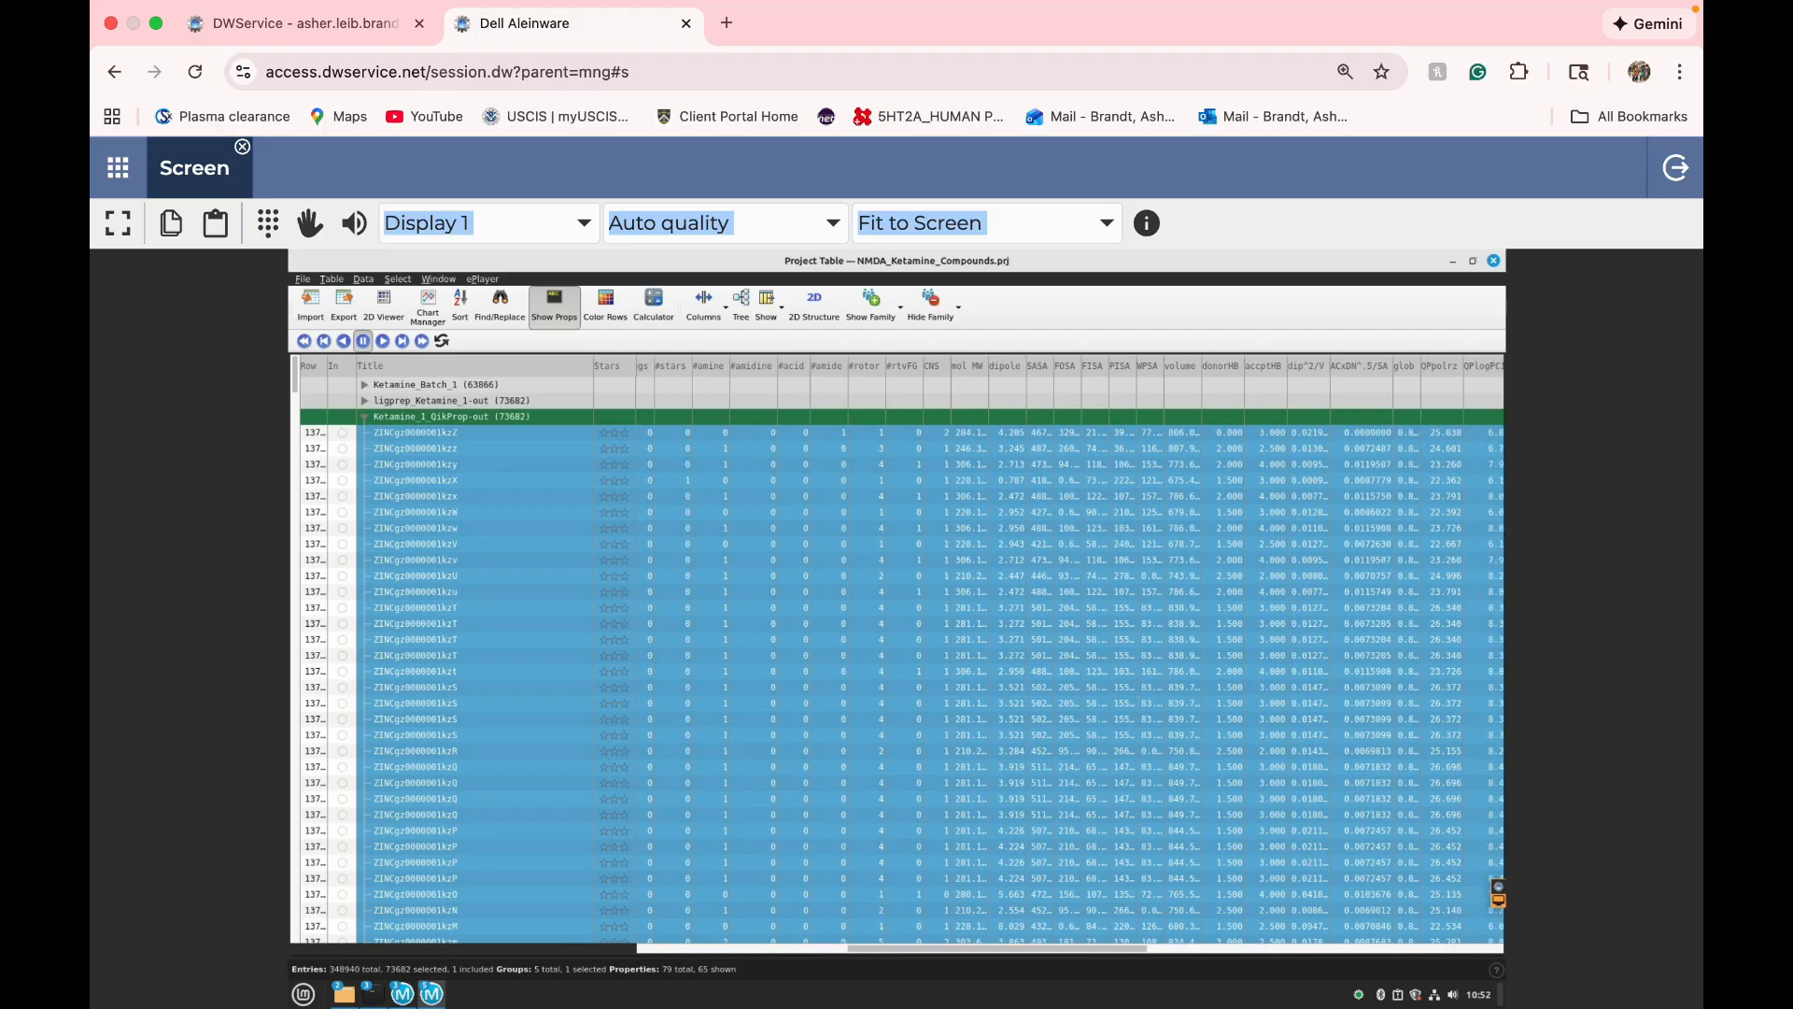
scroll(1070, 654, right, 15)
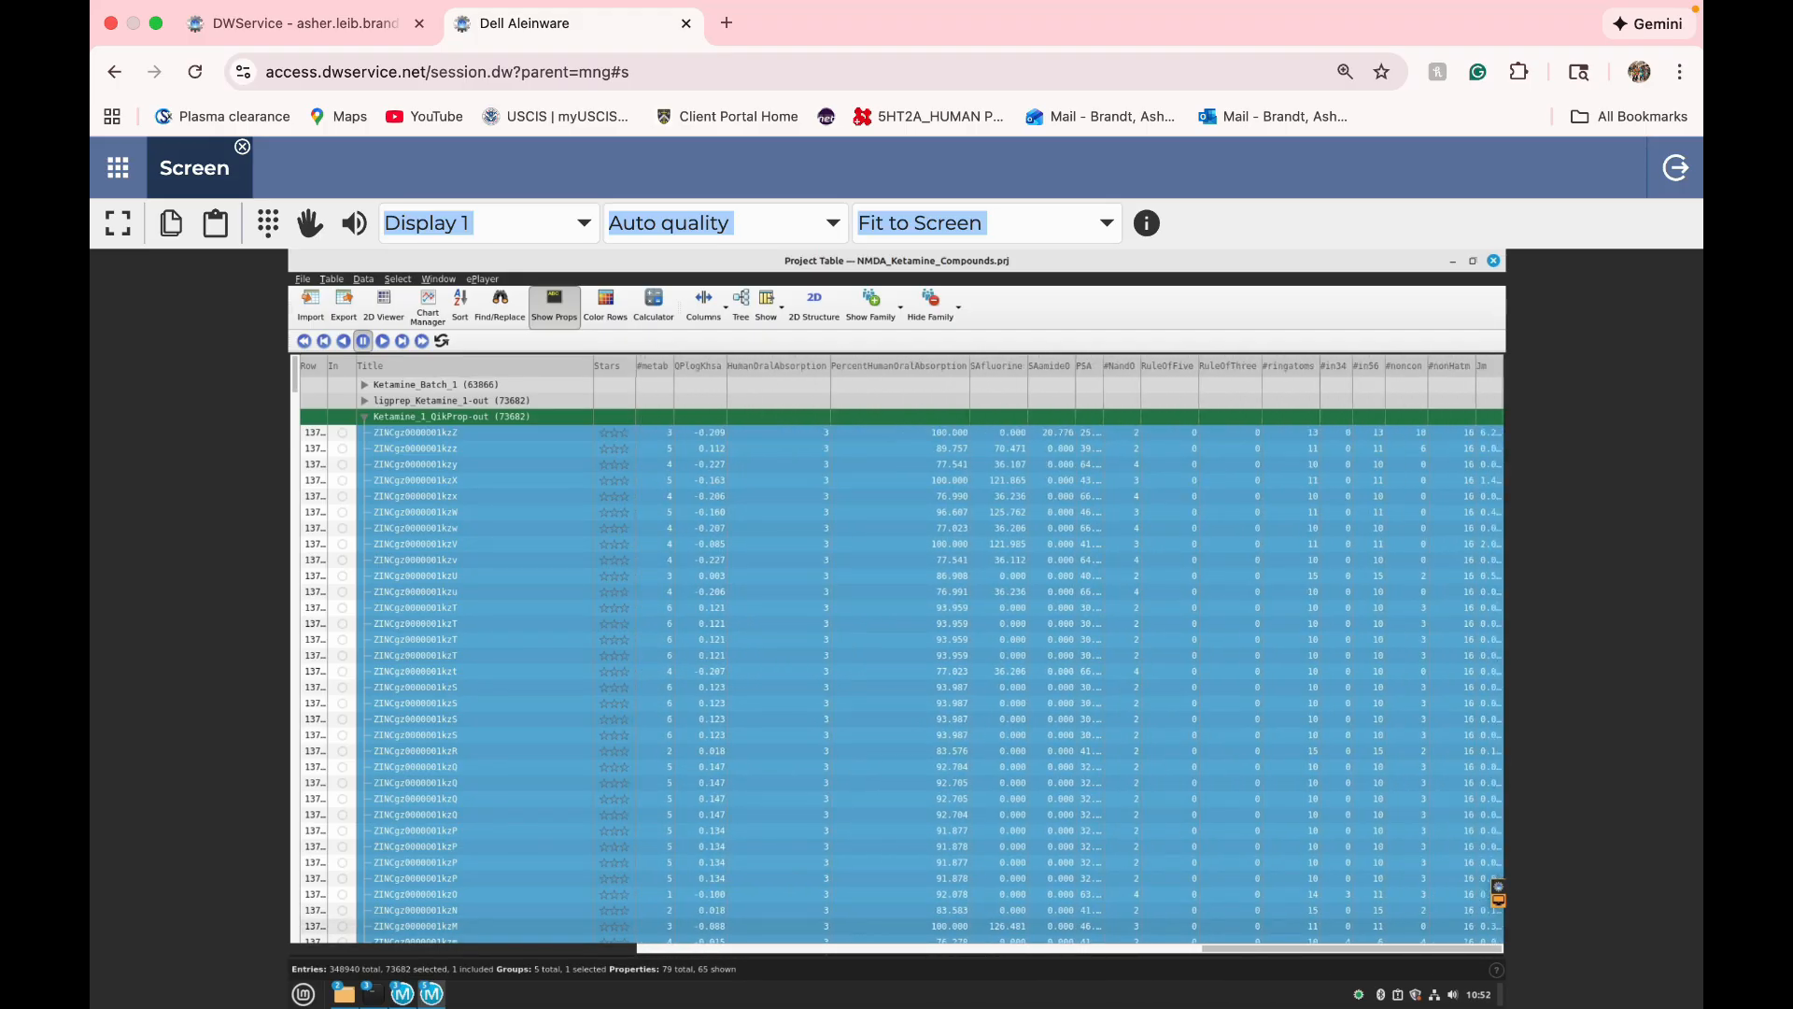
scroll(1070, 654, left, 3)
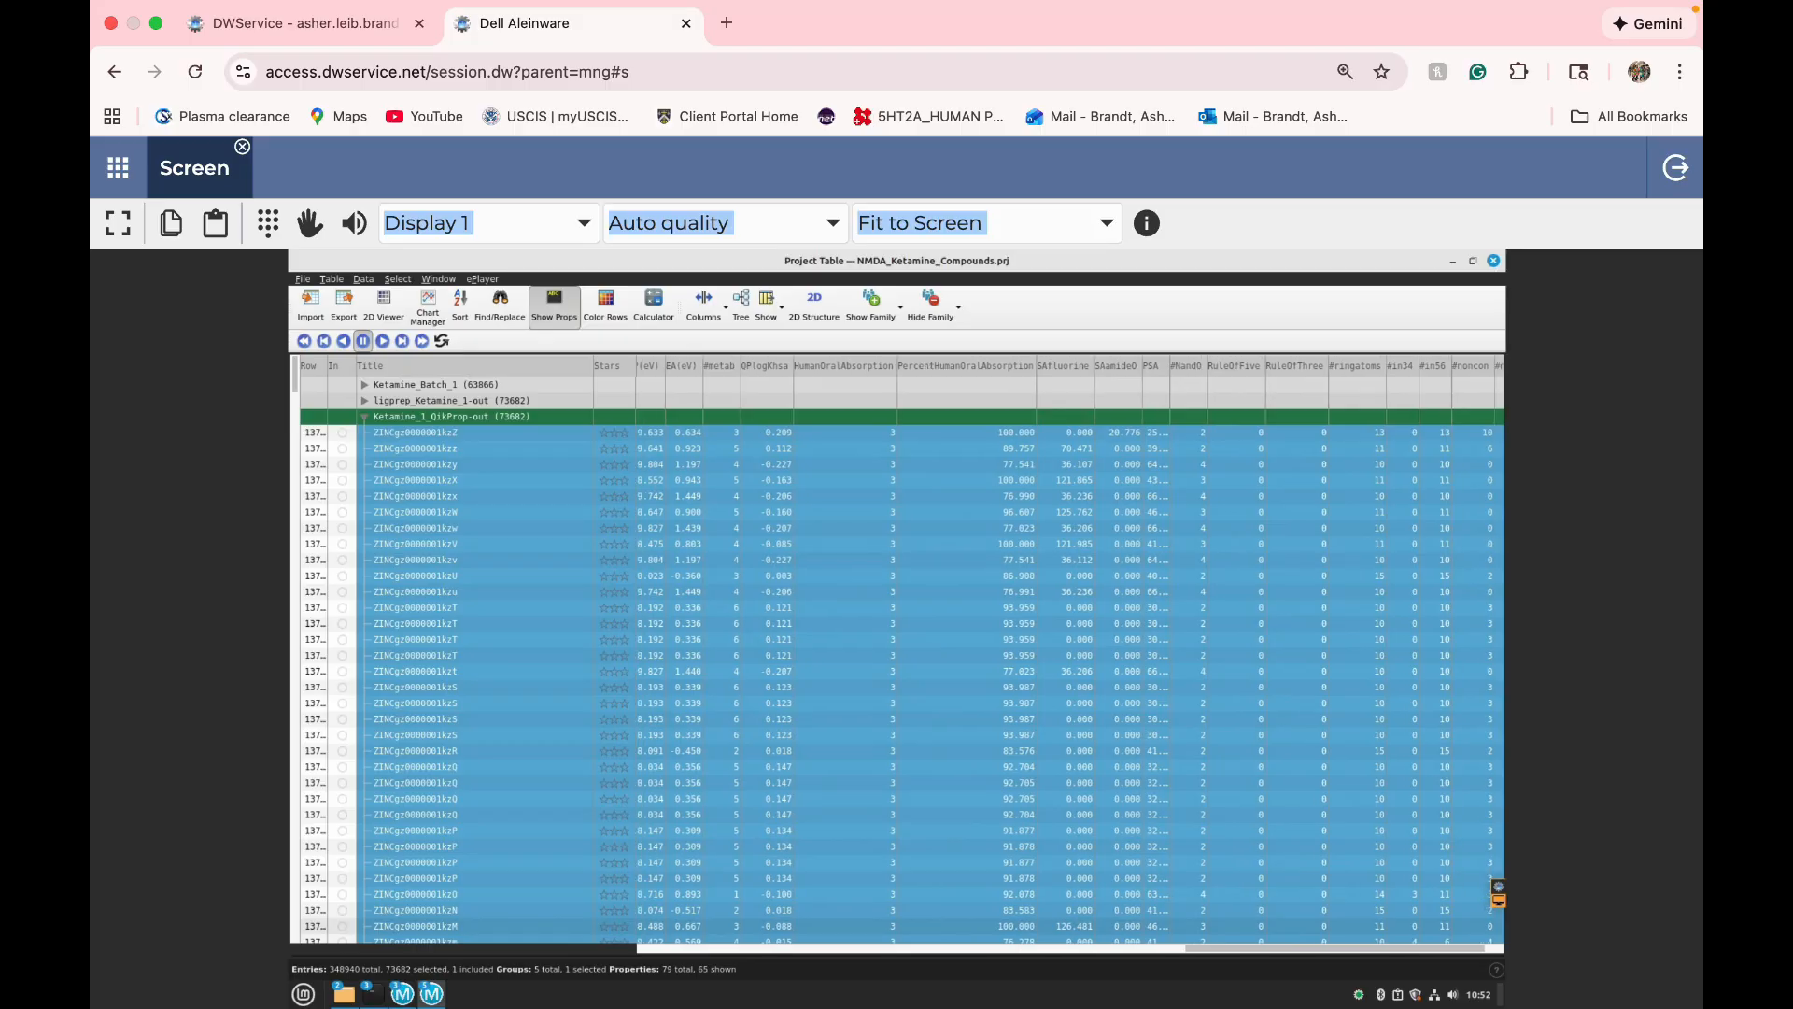
scroll(1071, 650, left, 6)
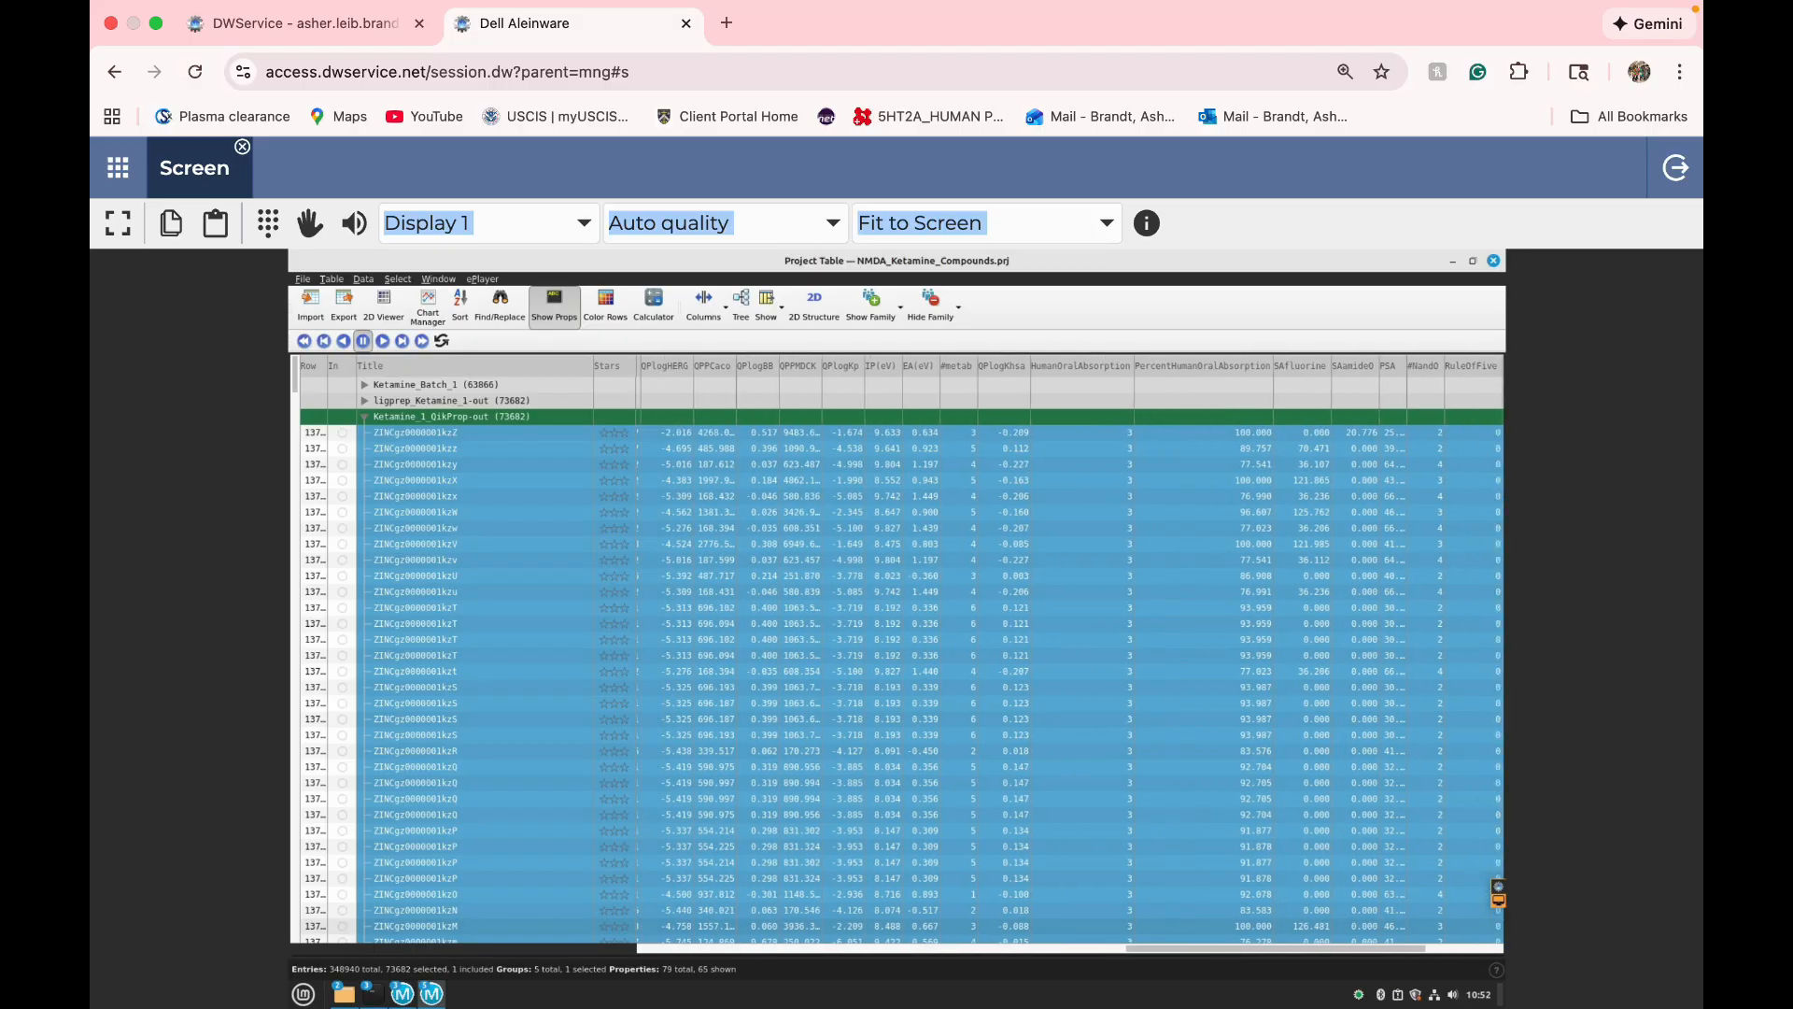
scroll(1070, 650, left, 2)
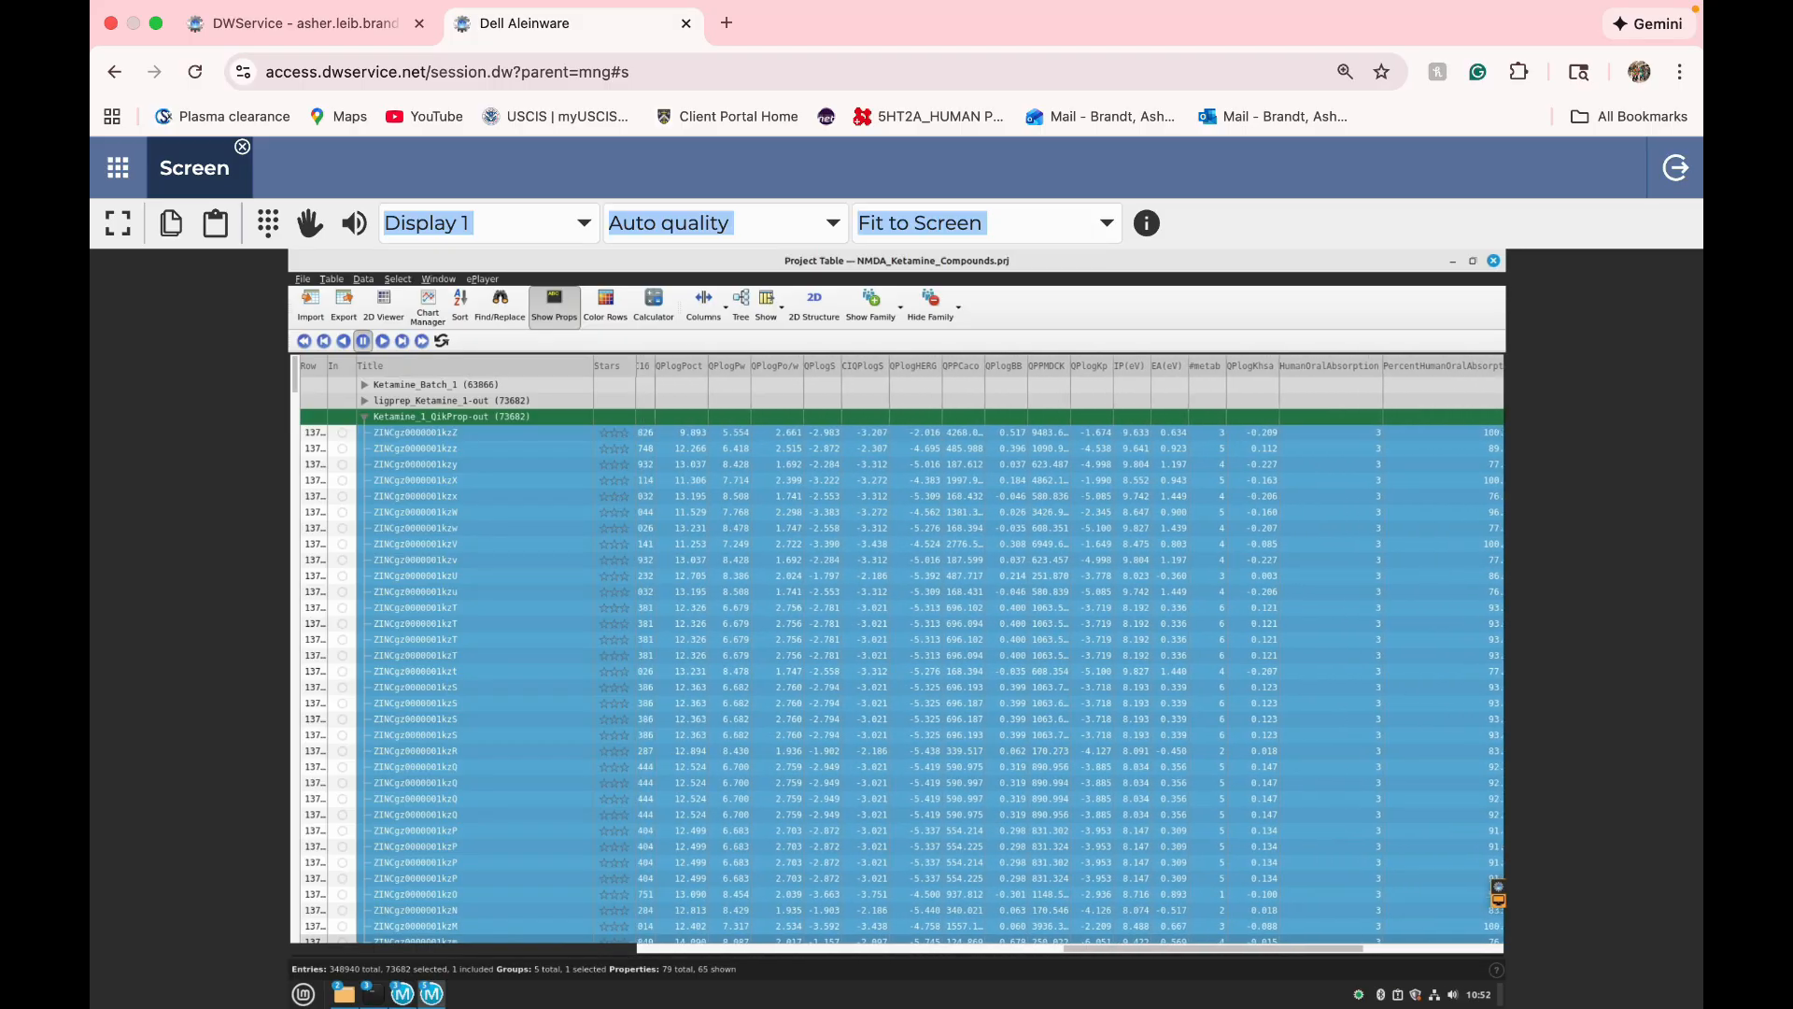
scroll(1070, 654, left, 6)
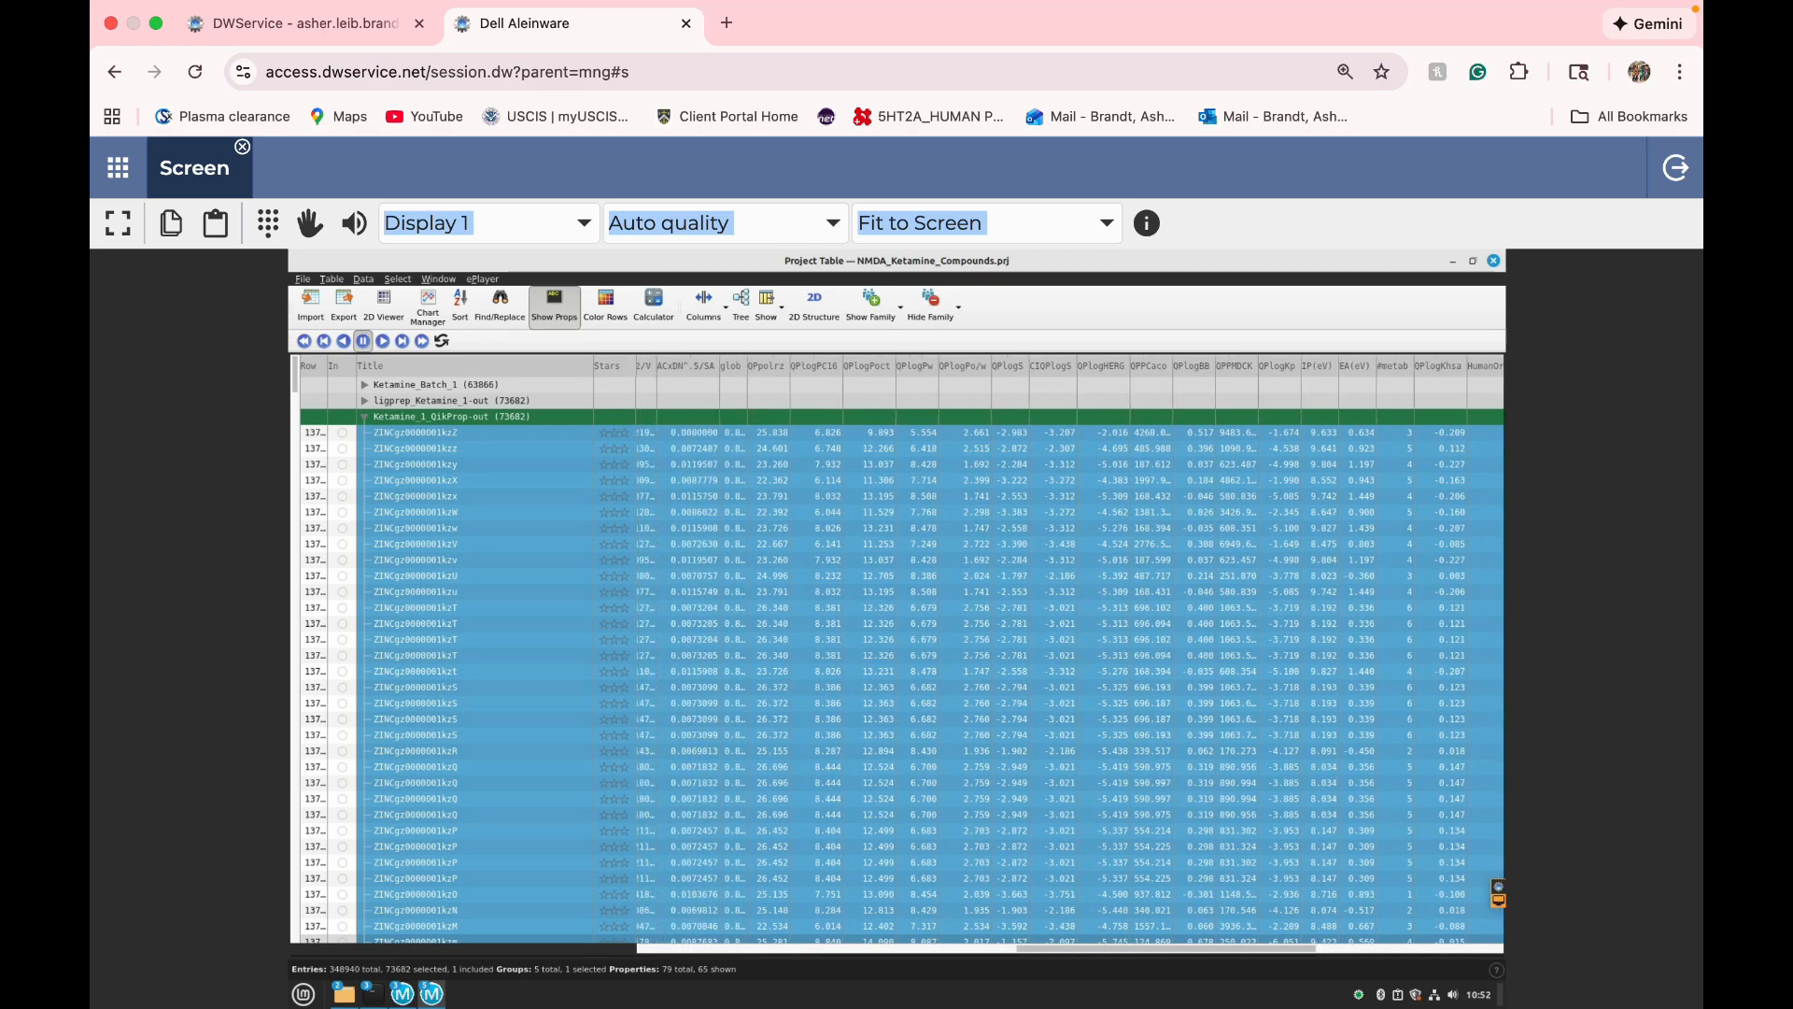
scroll(1070, 653, left, 8)
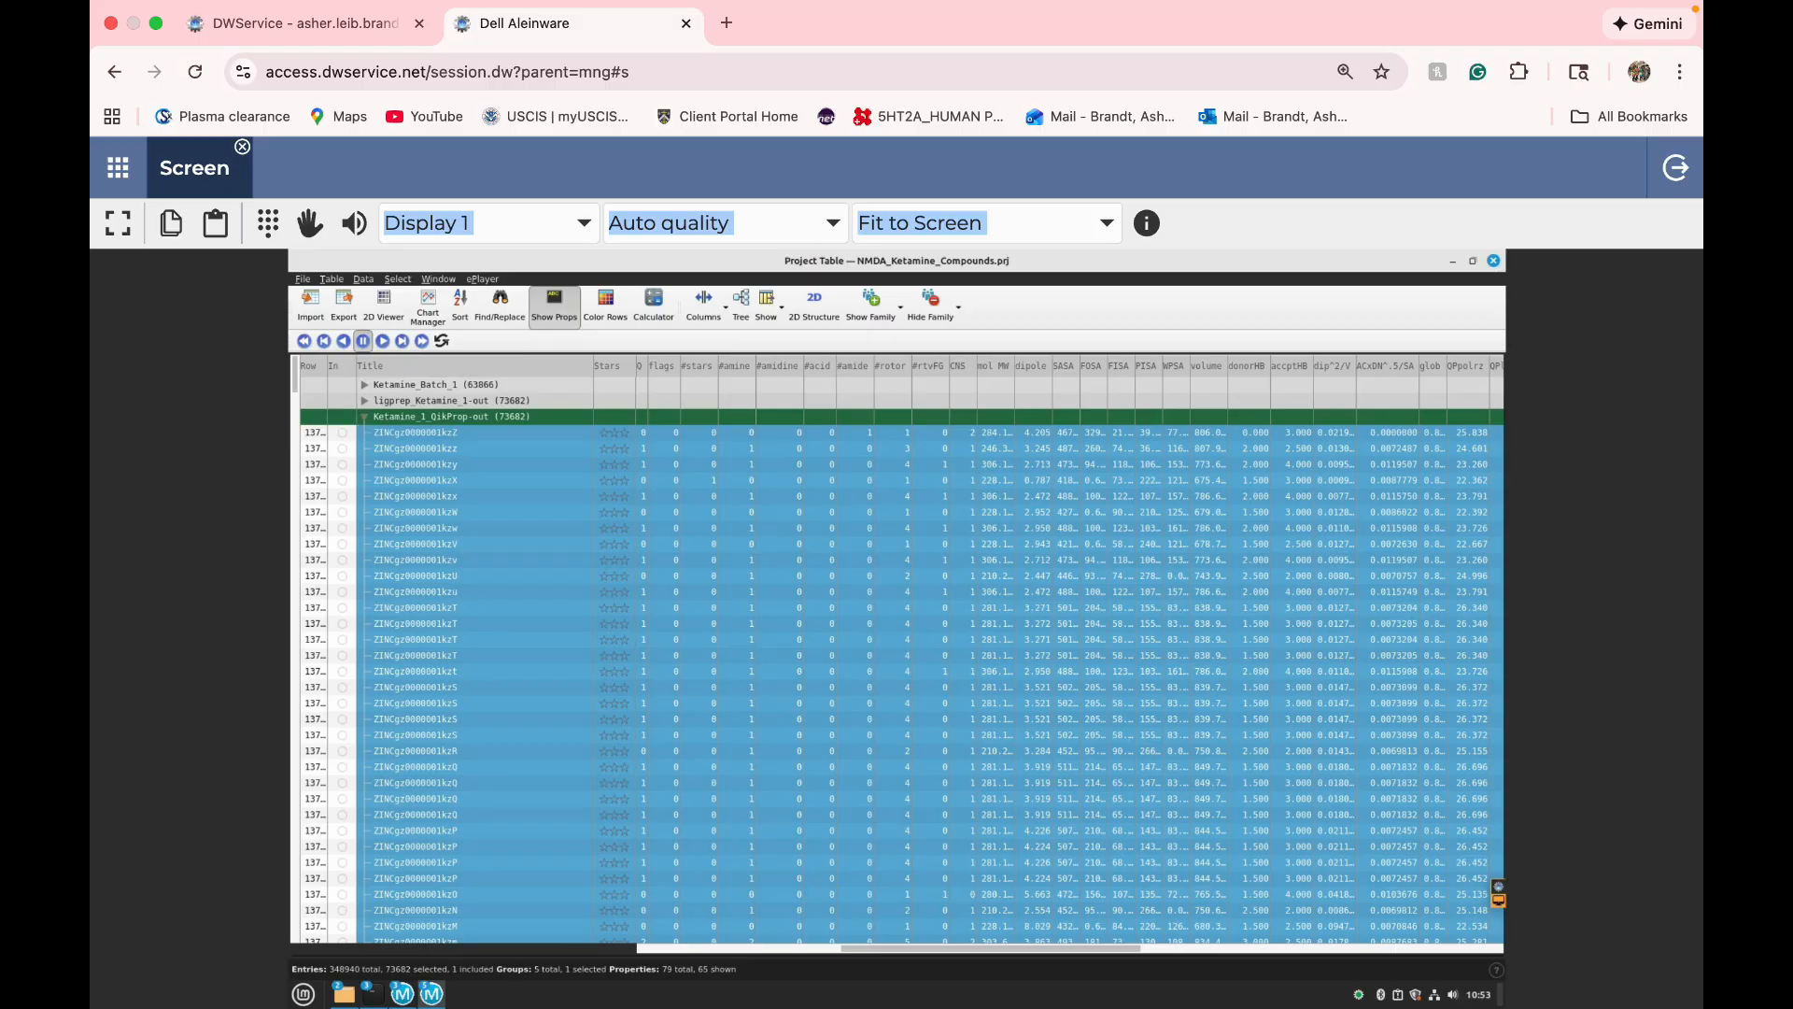
click(365, 416)
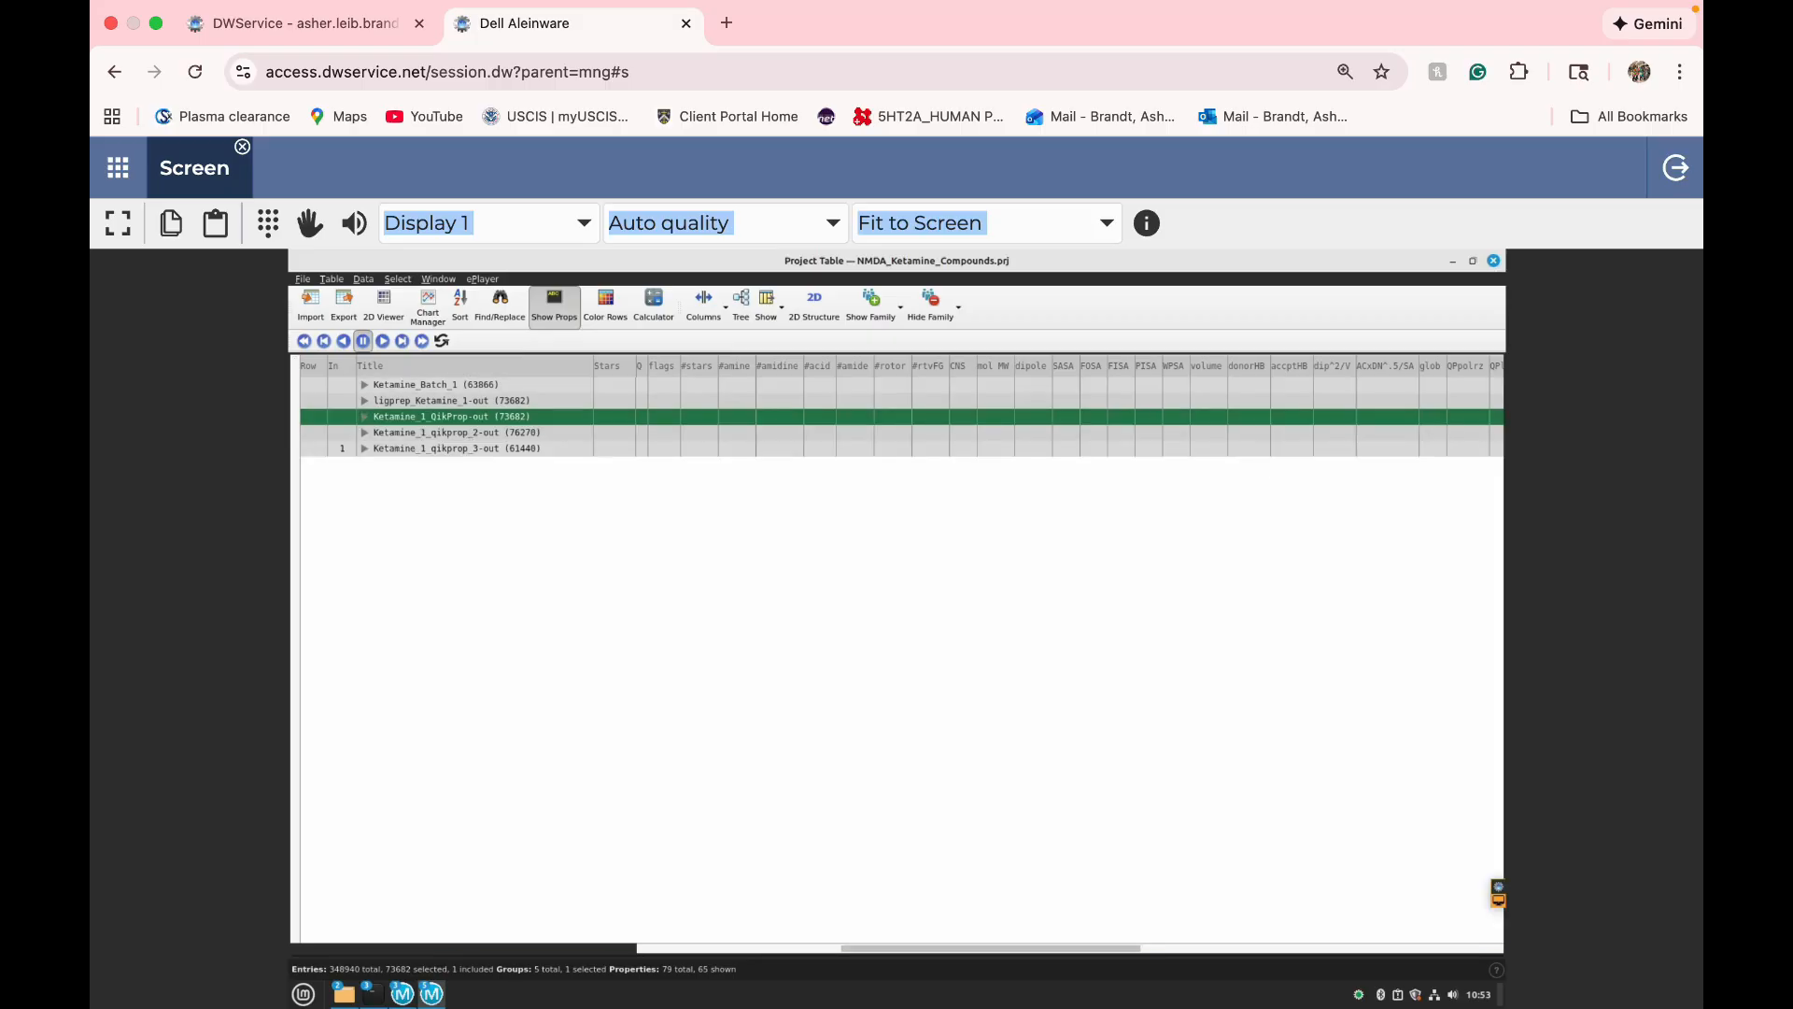
- Minimize the Project Table and start searching the tasks for "lig"
click(1452, 261)
click(1478, 305)
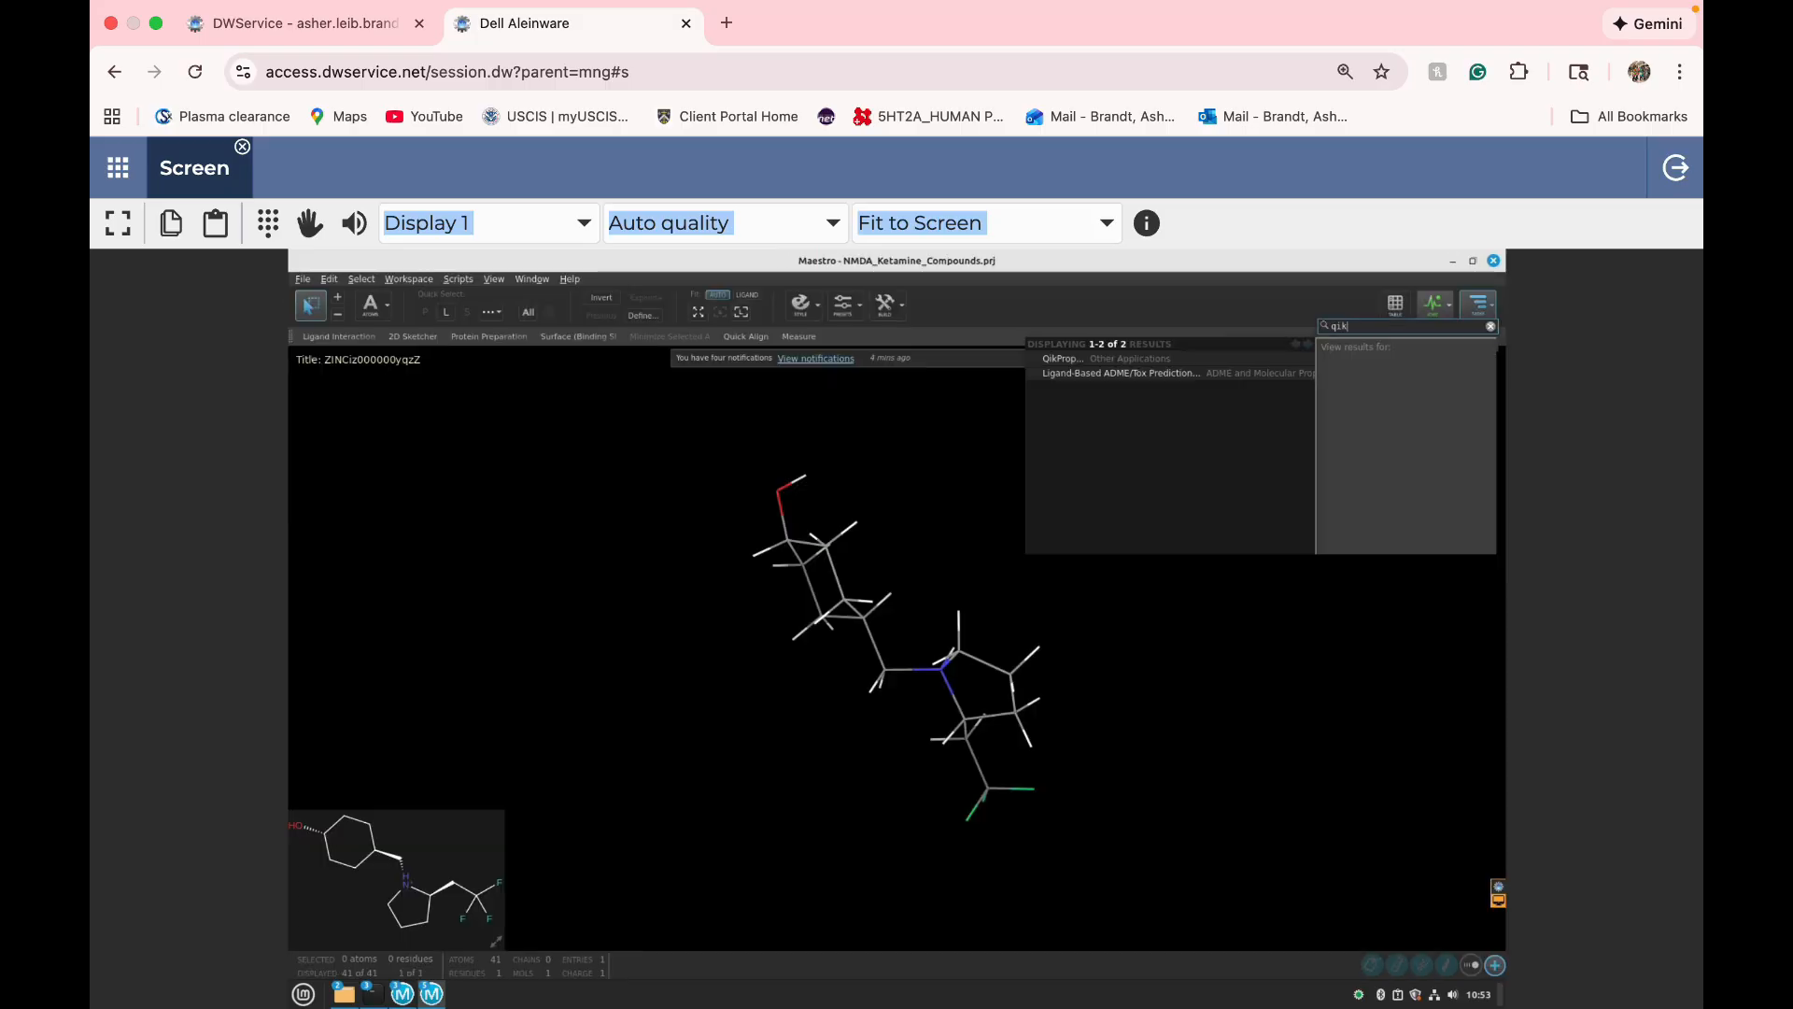
key(ctrl+a)
text(lig)
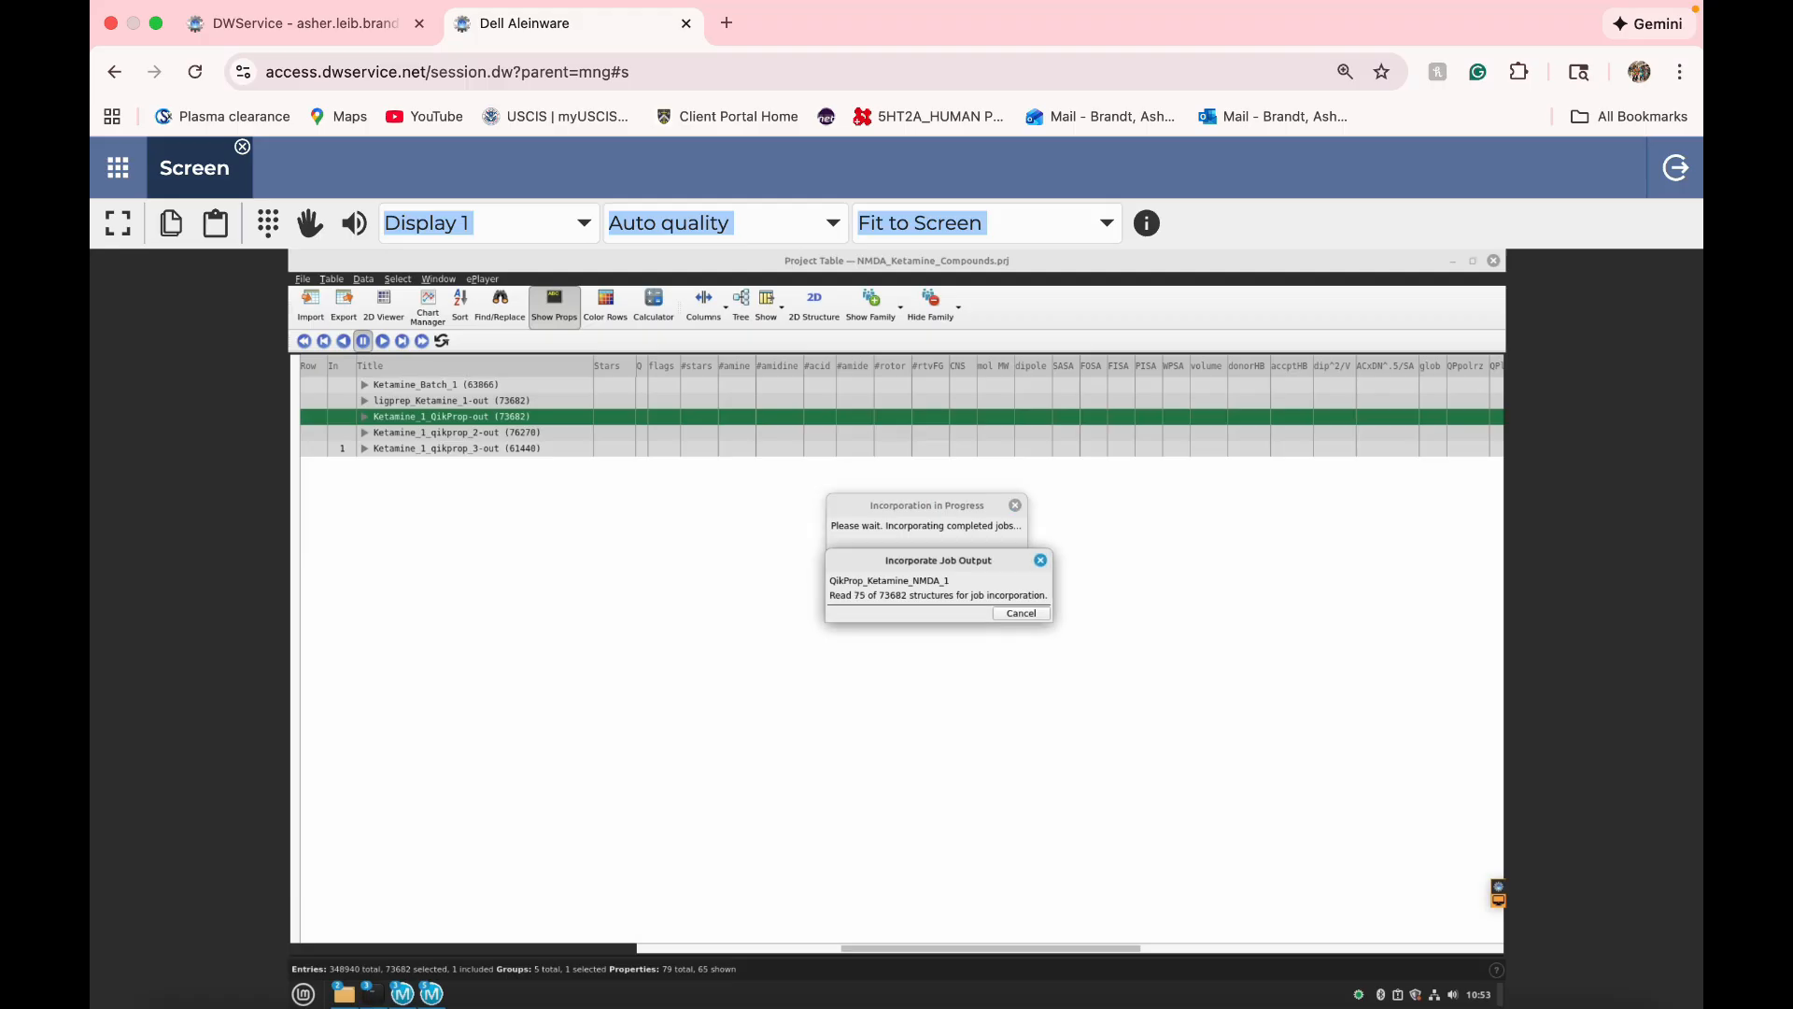
- Cancel the incorporation of the QikProp_Ketamine_NMDA_1 job output and delete the partially incorporated QikProp_Ketamine_NMDA_1-out group from the project
drag(941, 560, 1174, 555)
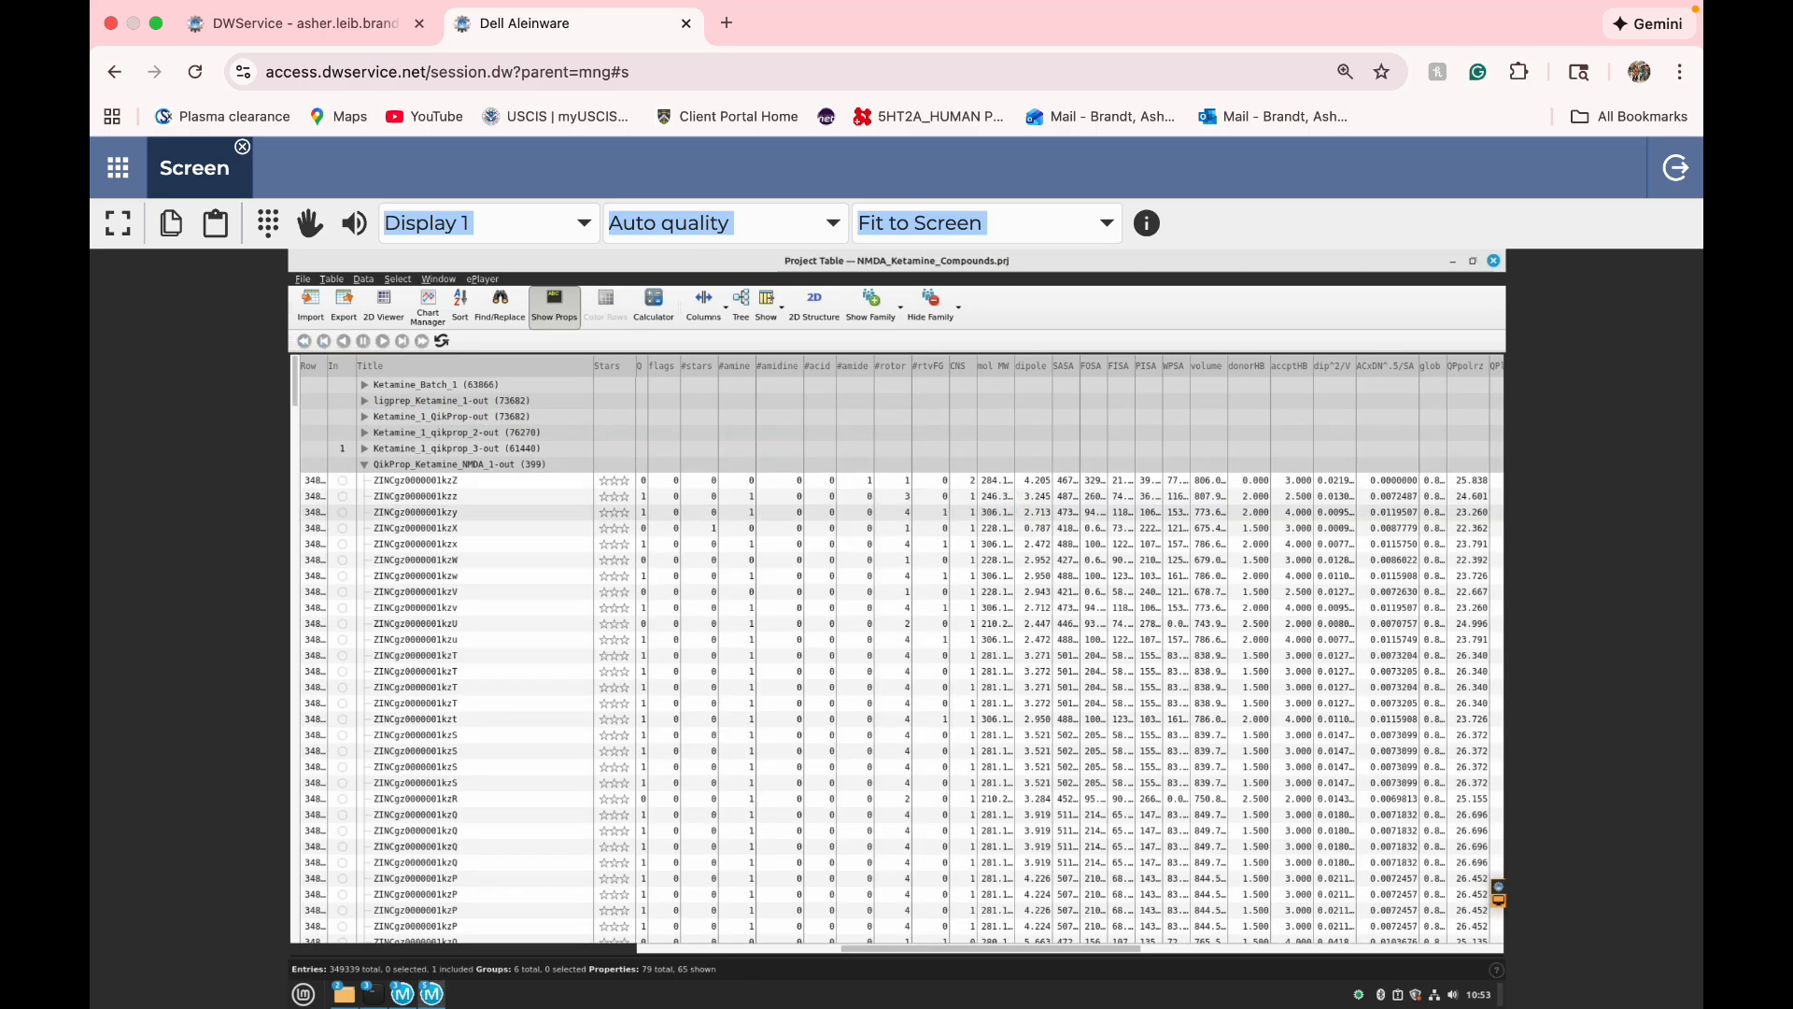
click(400, 467)
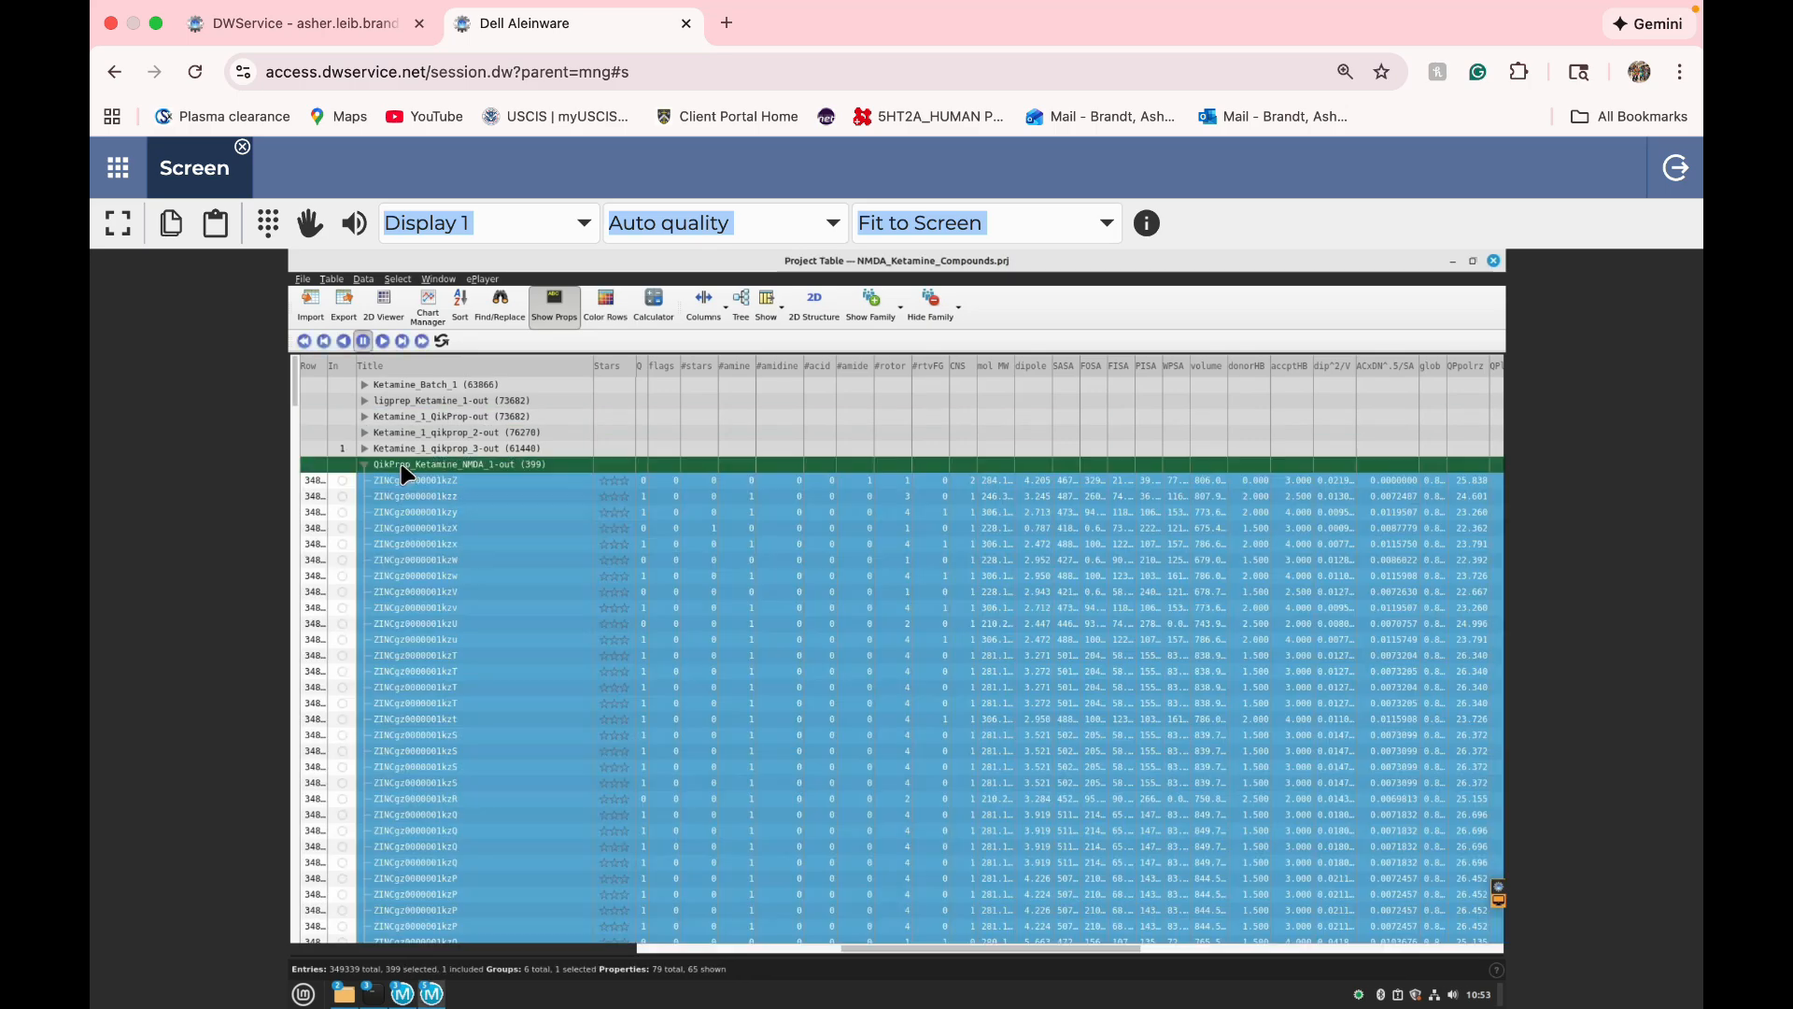
right_click(480, 489)
click(511, 607)
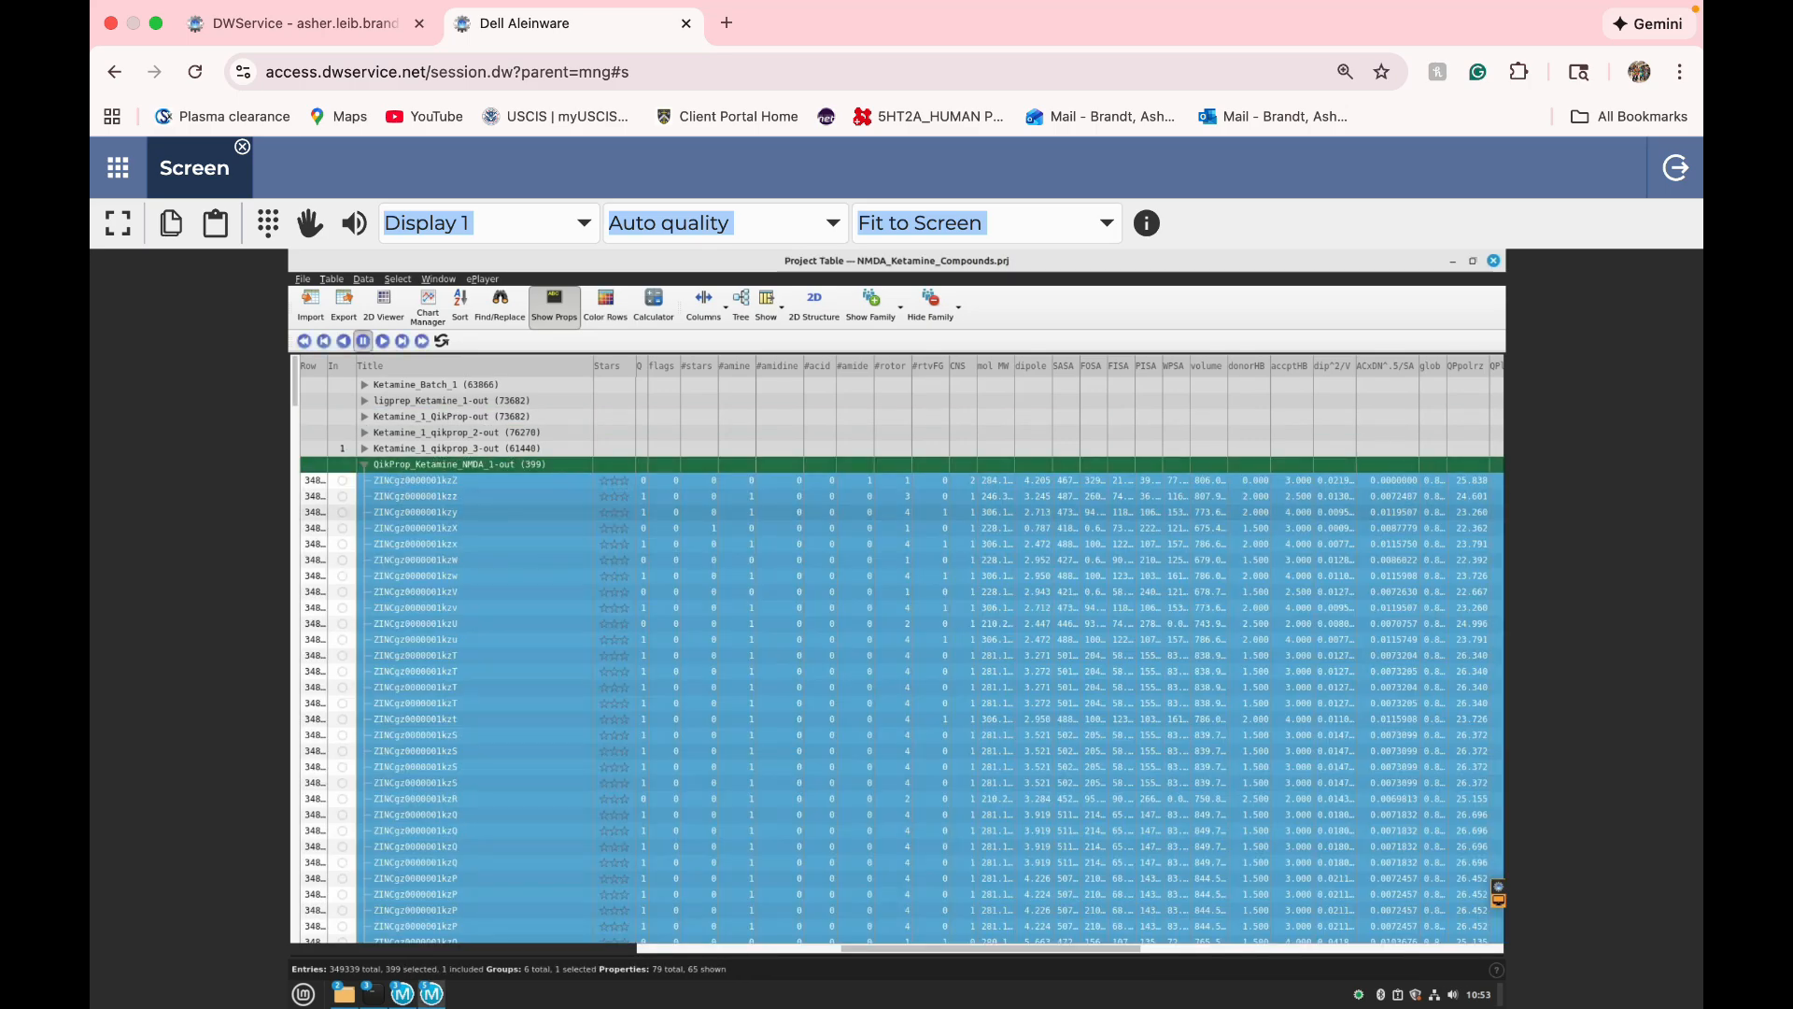
click(905, 632)
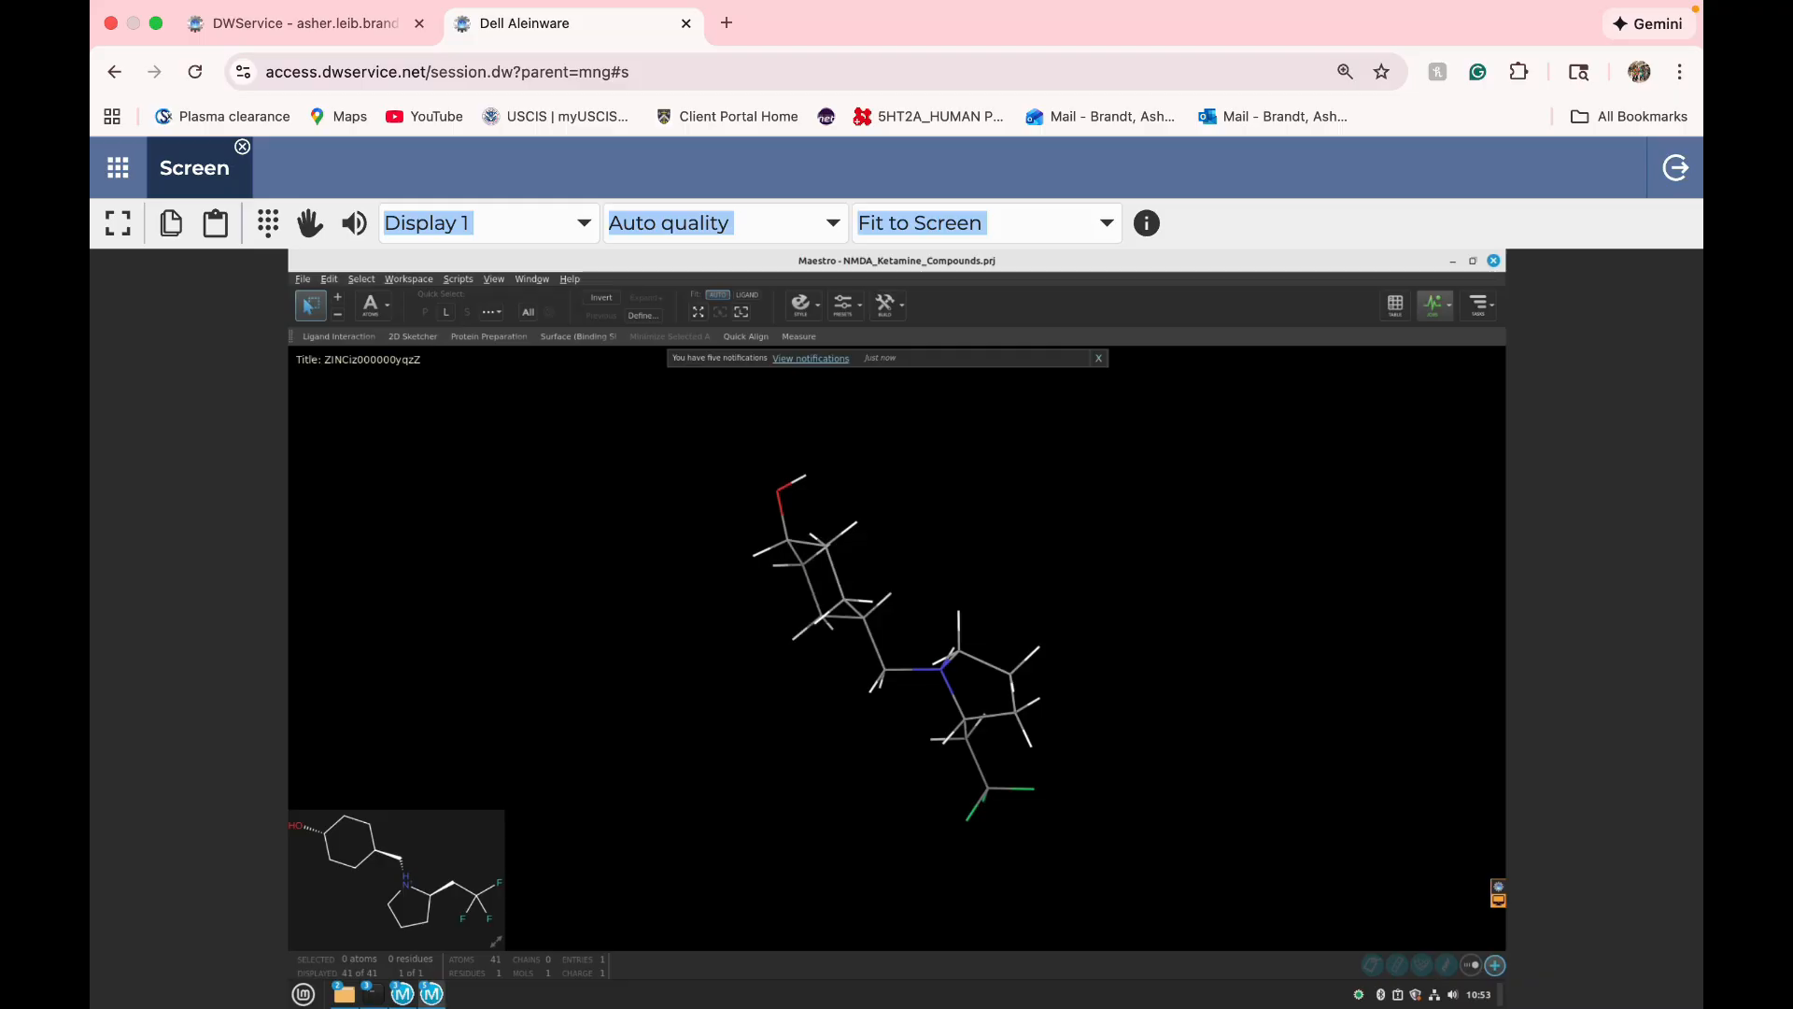
- Select the Ketamine_1_QikProp-out group in the Project Table and open Glide Ligand Docking by searching the tasks for "ligand doc"
click(1393, 304)
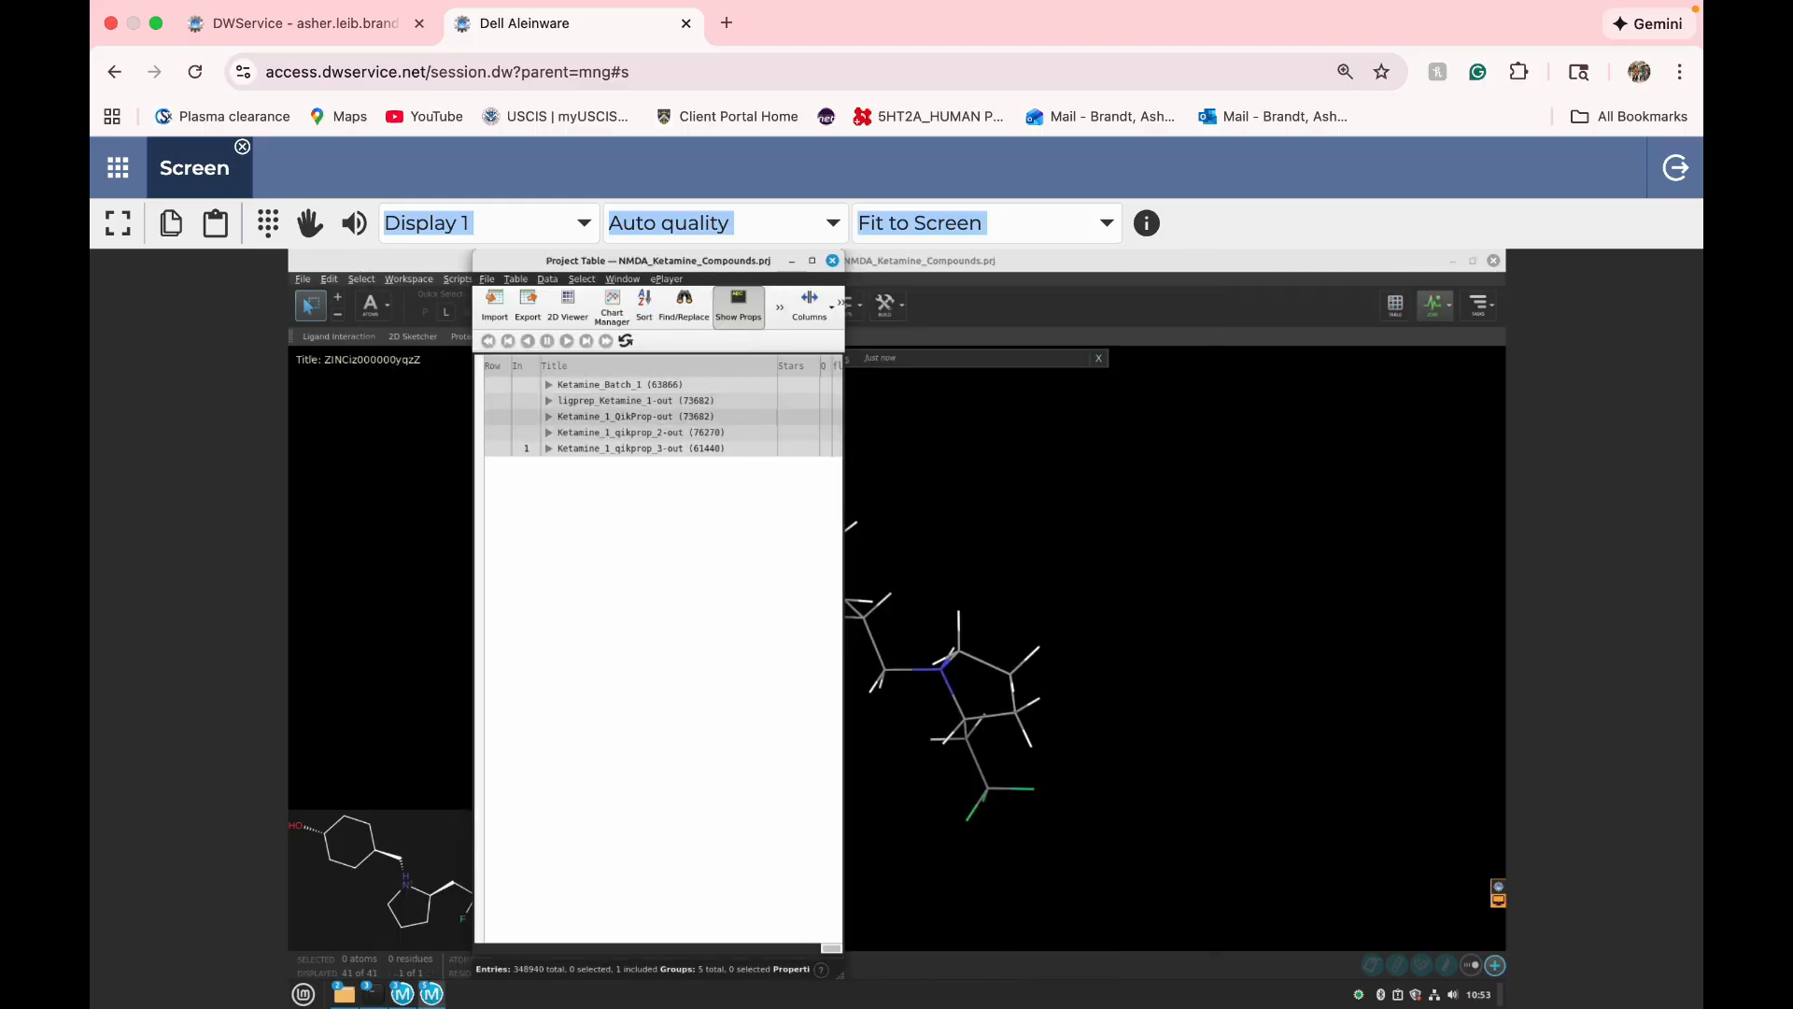
click(623, 417)
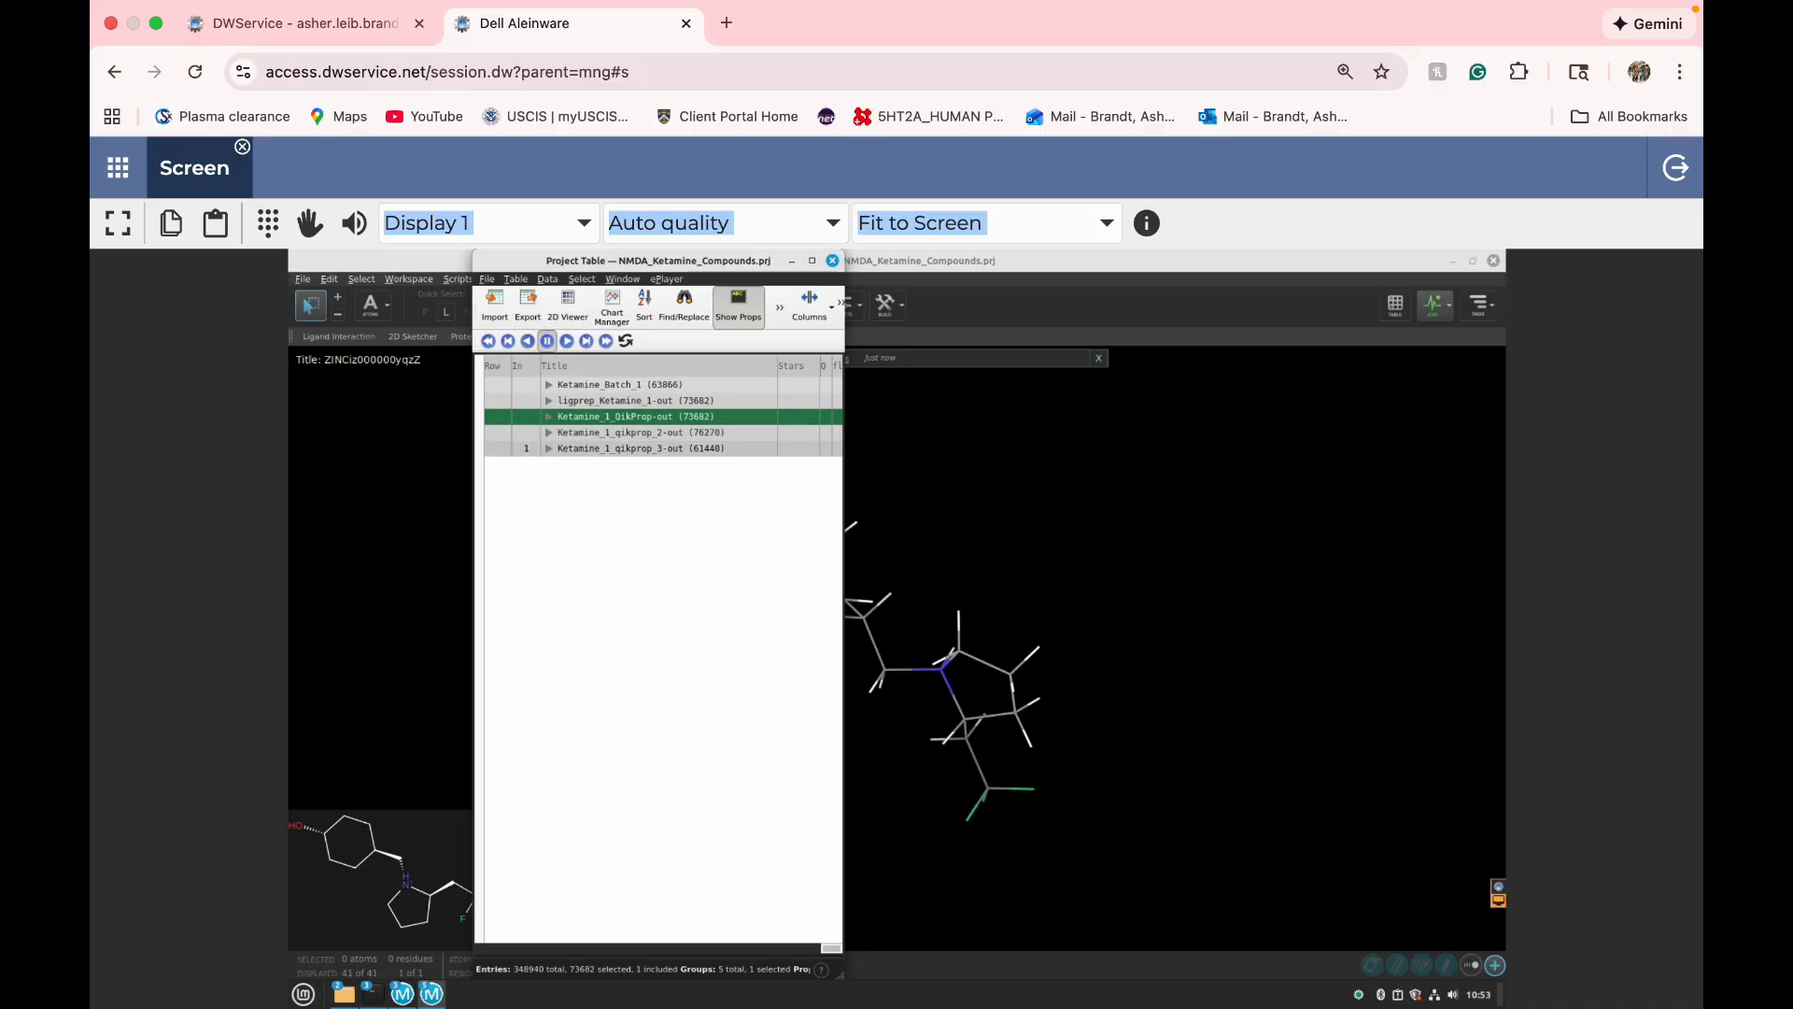
click(1478, 304)
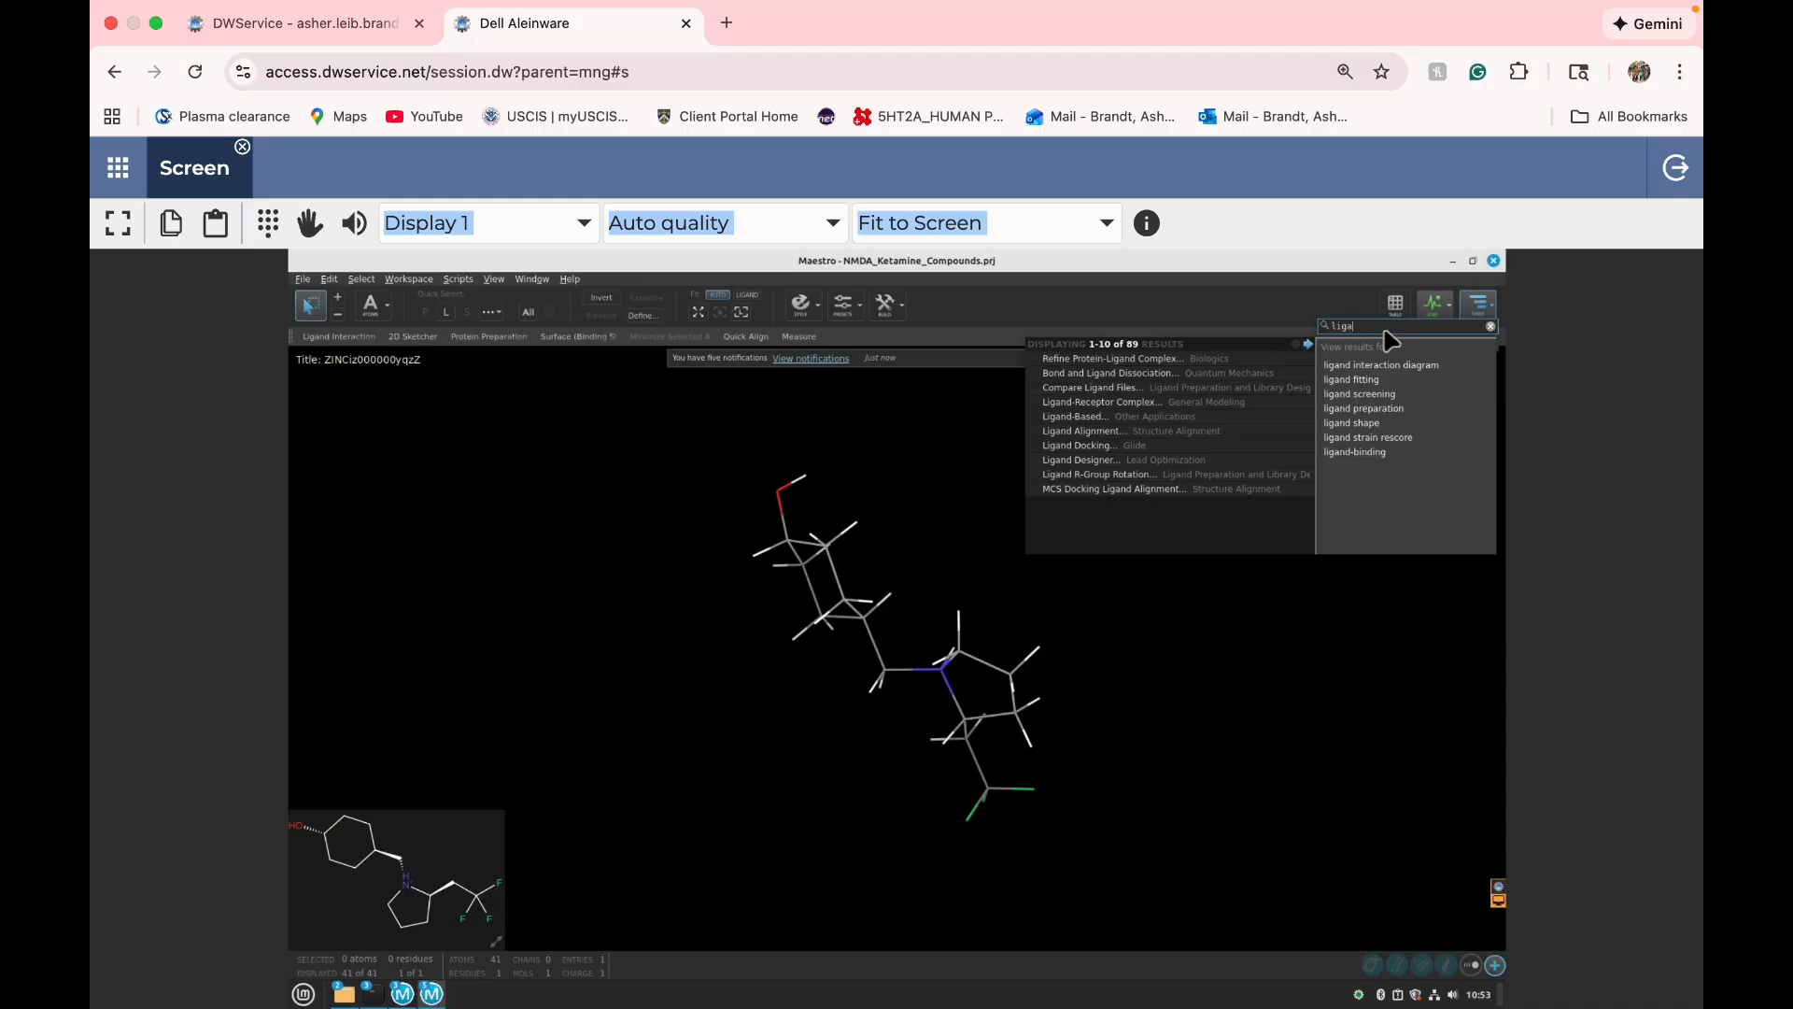
text(nd doc)
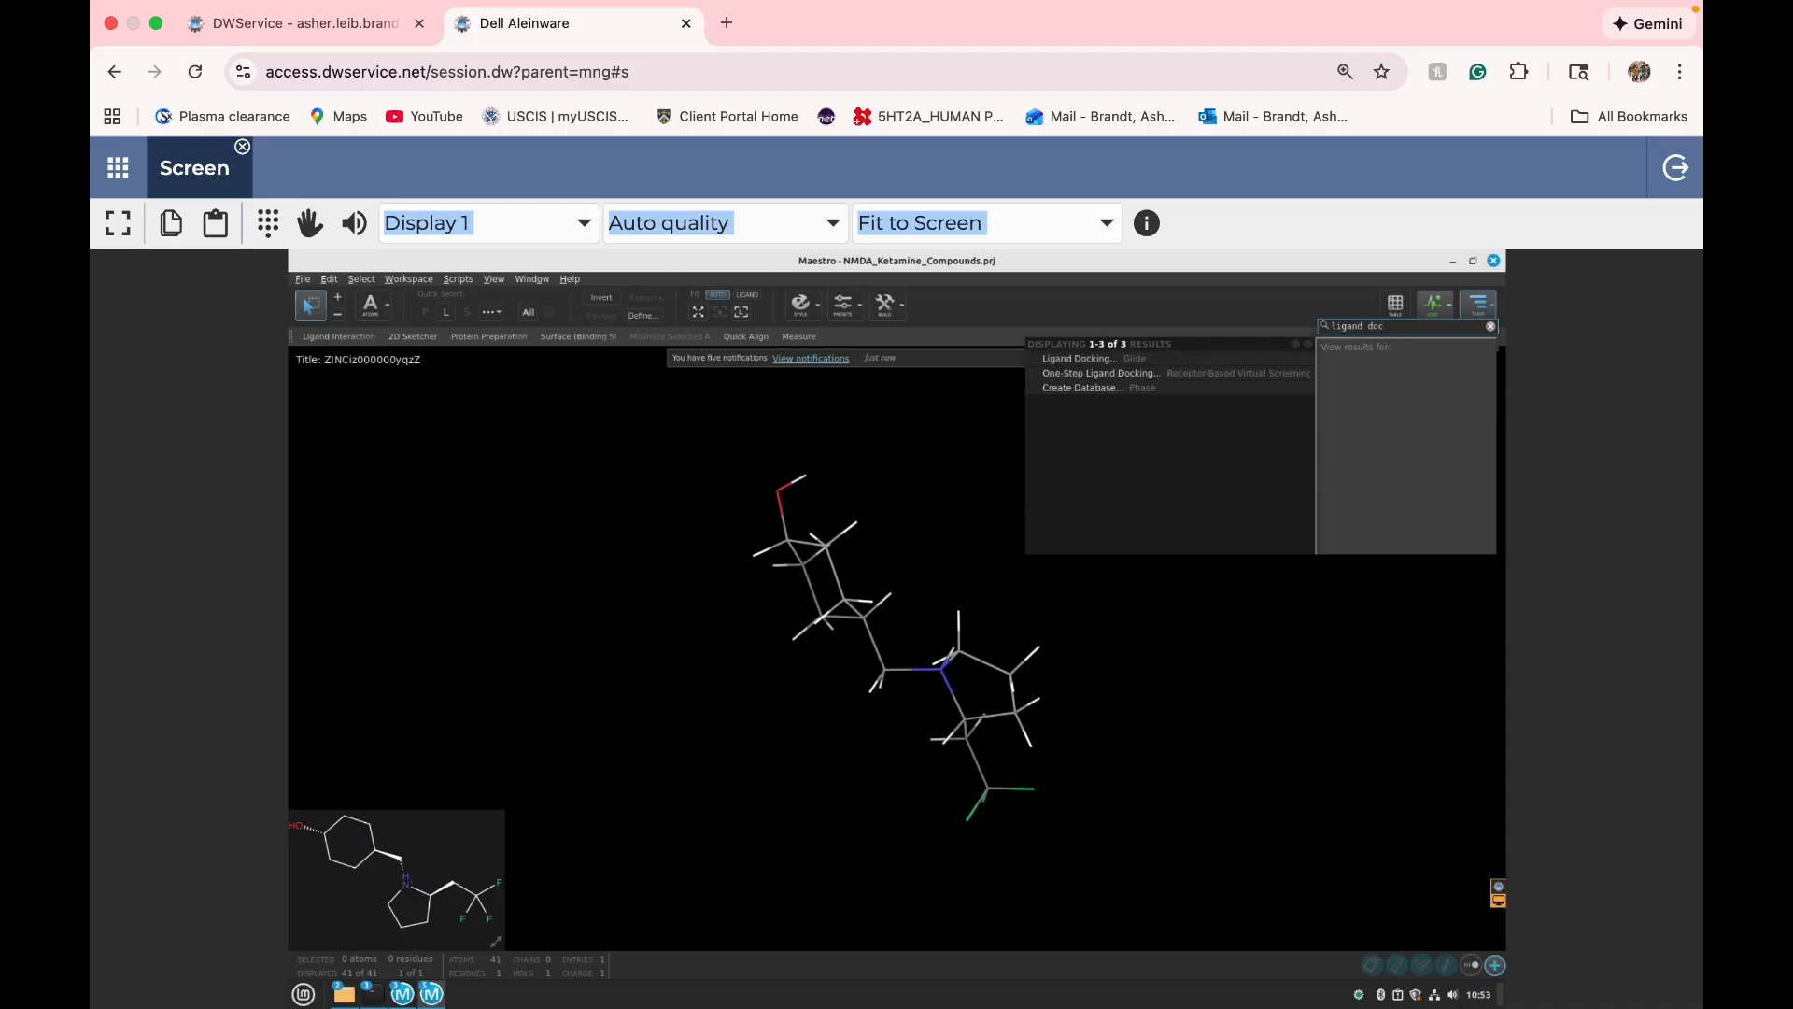
key(Down)
key(Return)
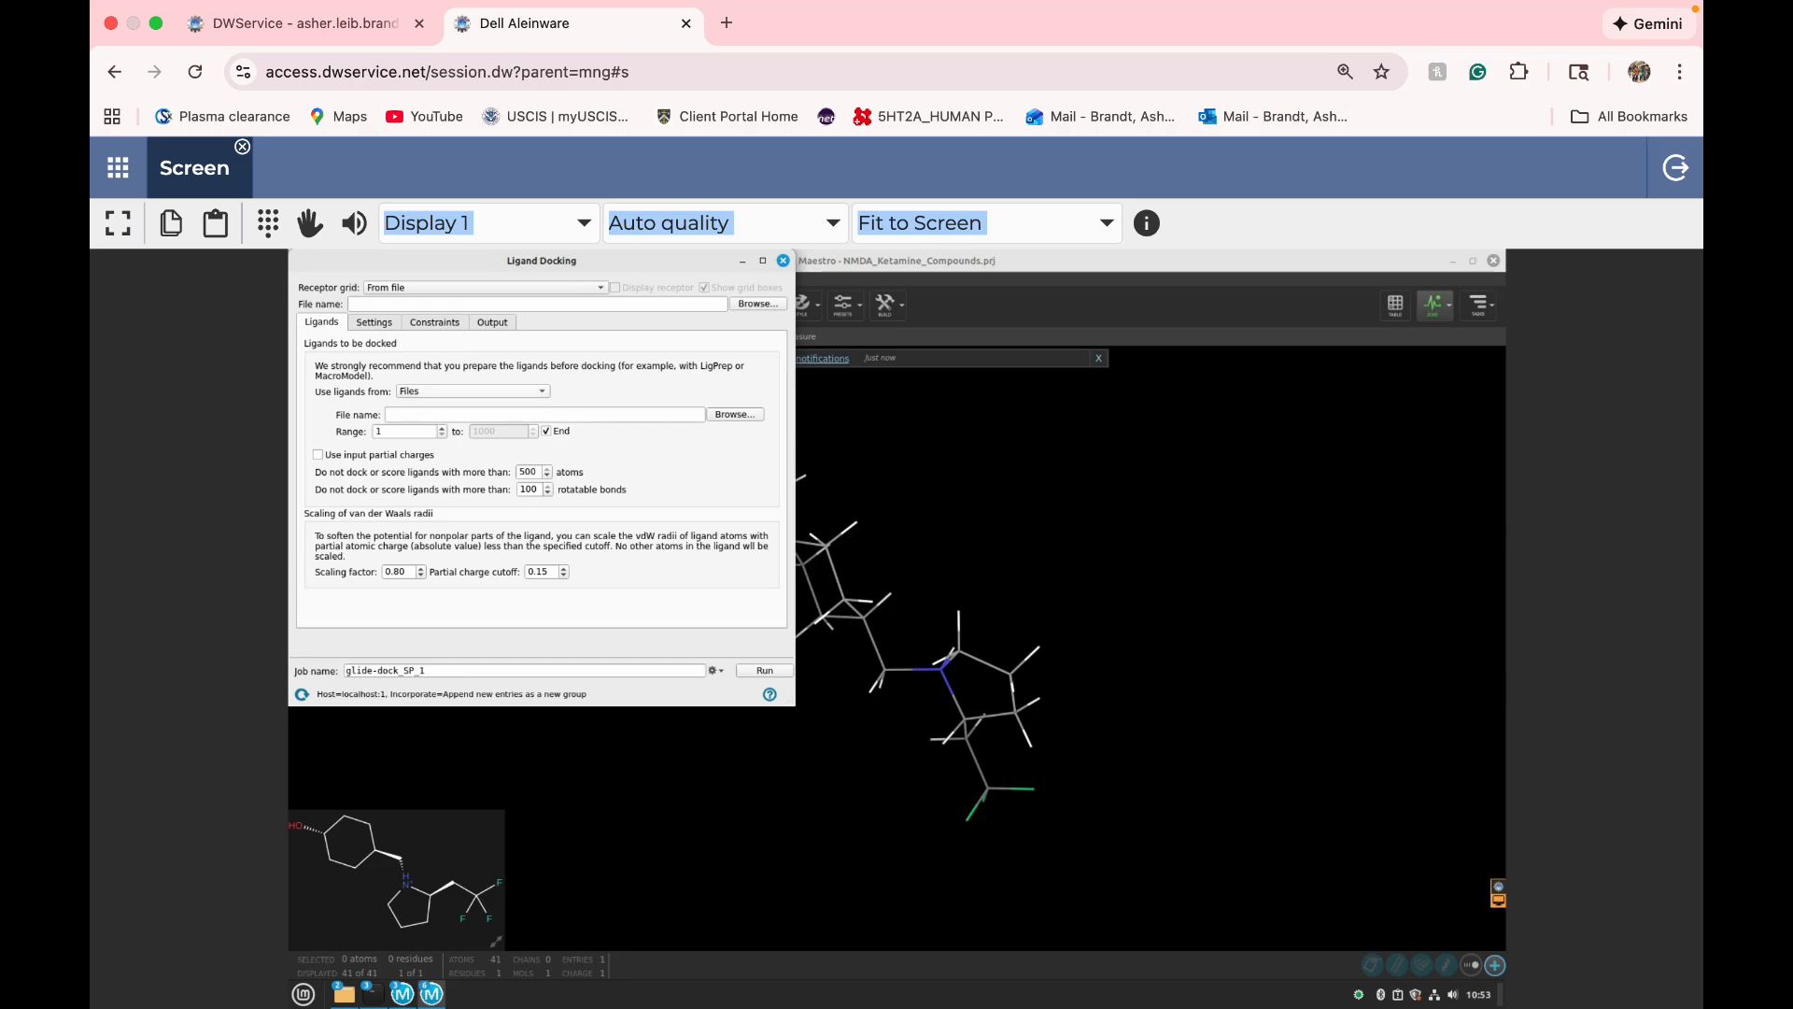
- Use the selected Project Table entries as the ligands to dock and choose glide-grid_7EU7_Ketamine.zip as the receptor grid
click(472, 392)
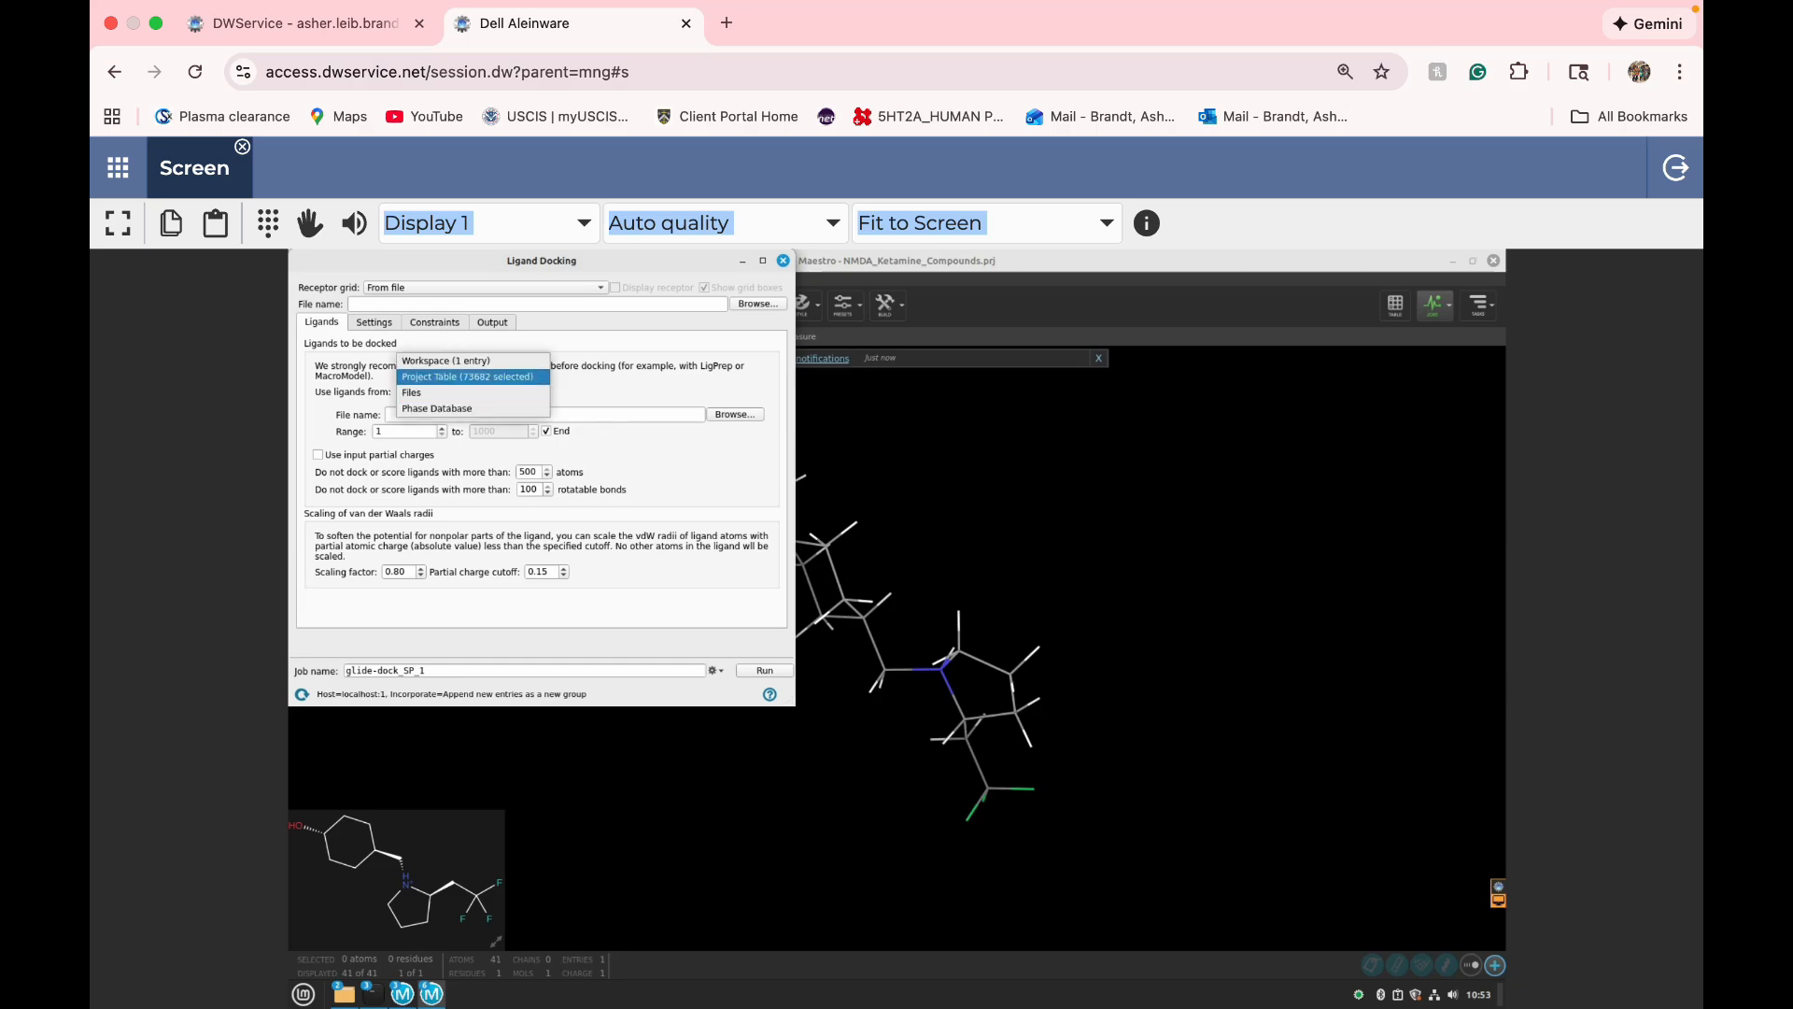
click(467, 376)
click(484, 288)
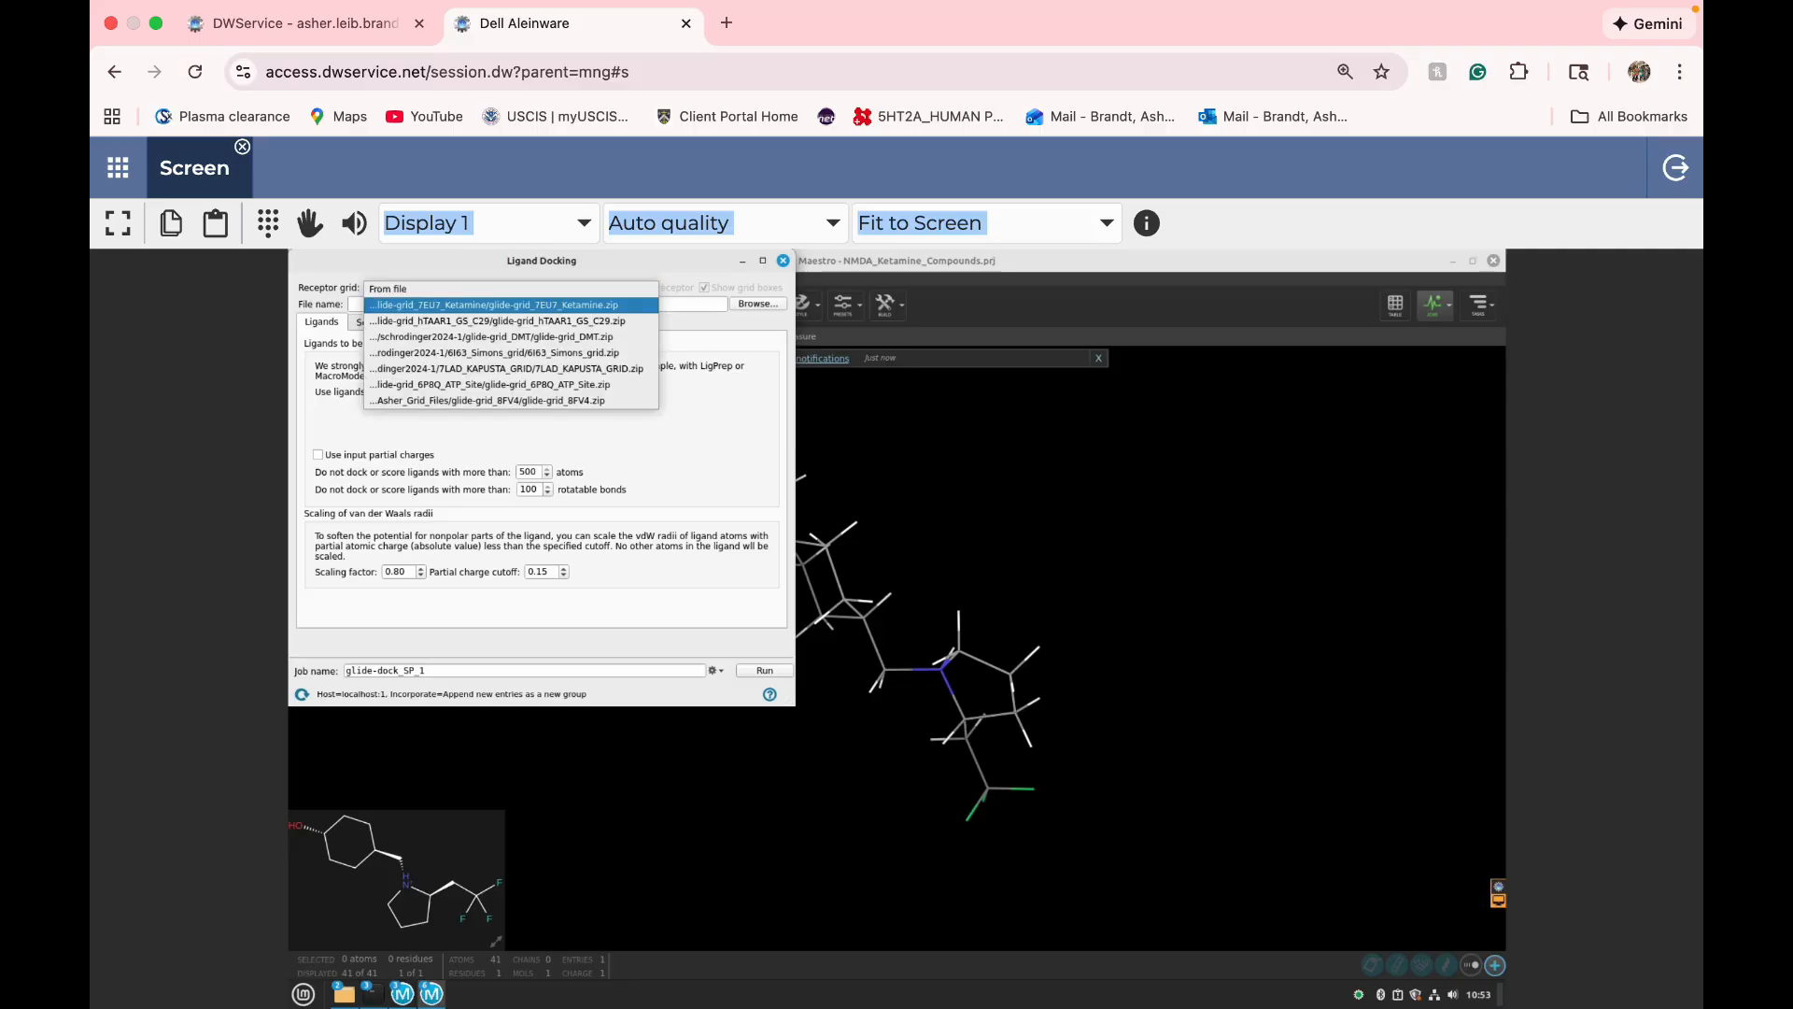
click(428, 306)
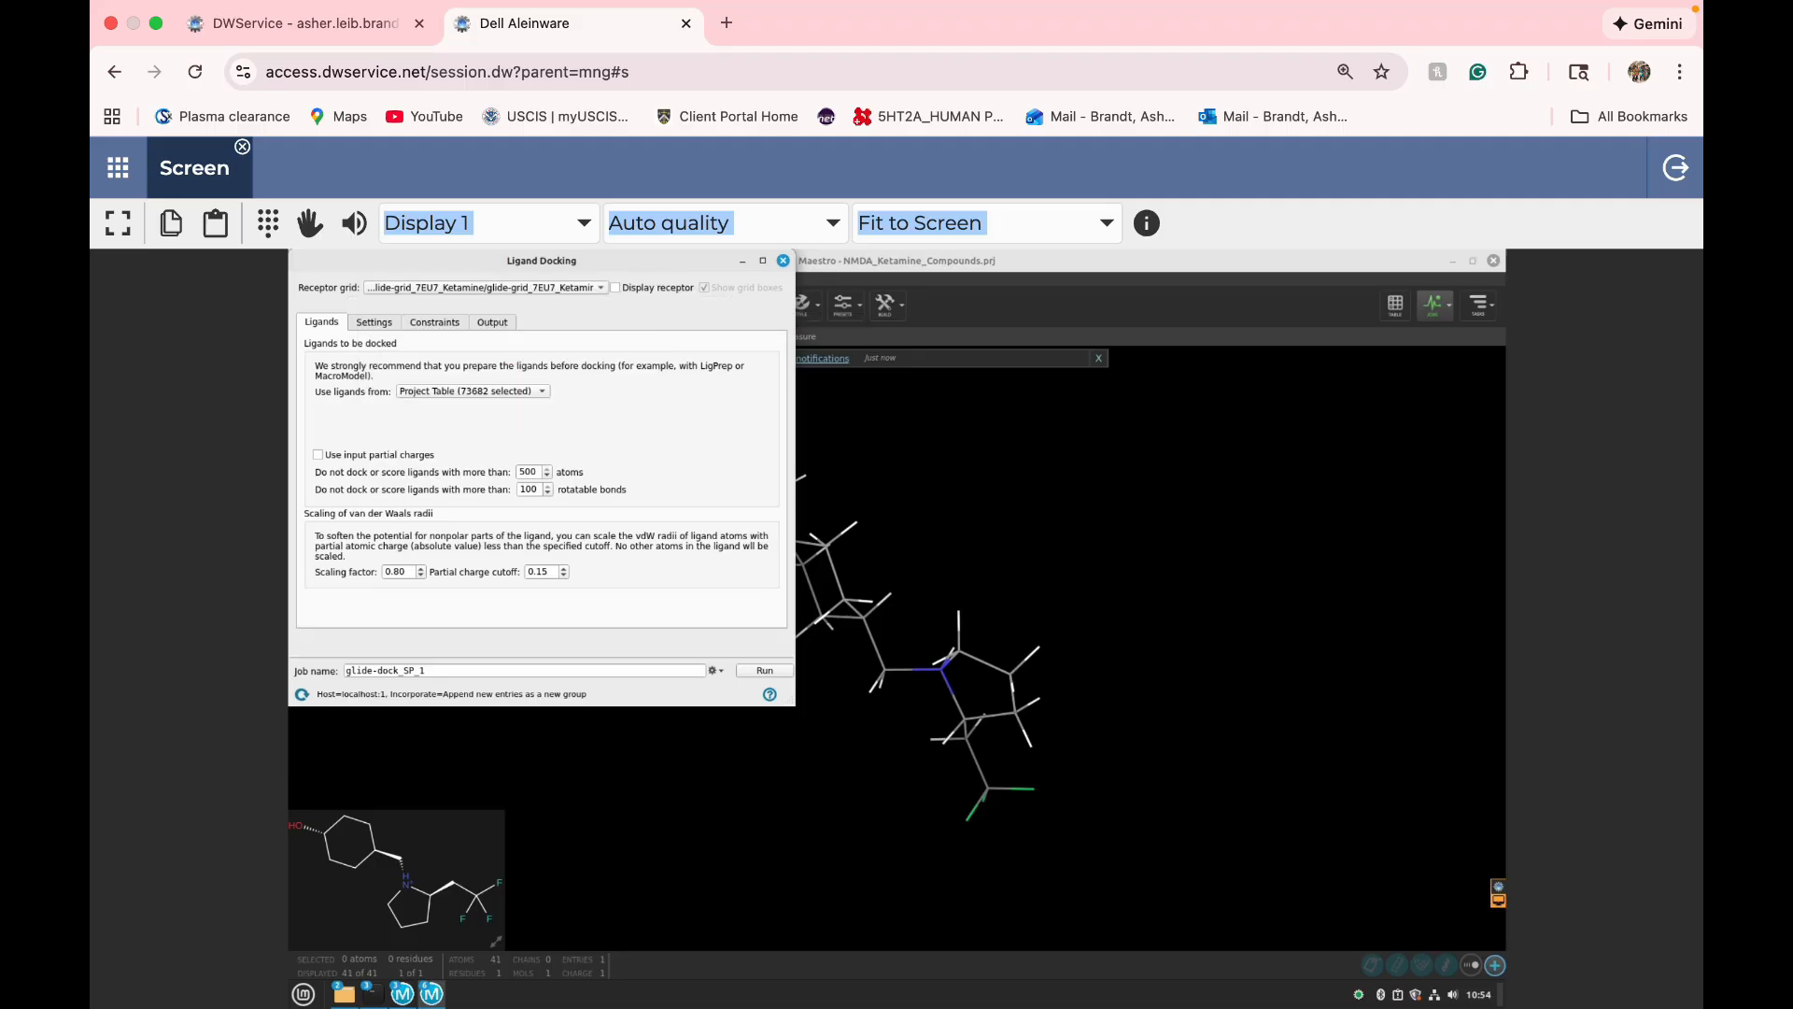
- Choose SP (standard precision) as the docking precision and return to the ligand options
click(372, 321)
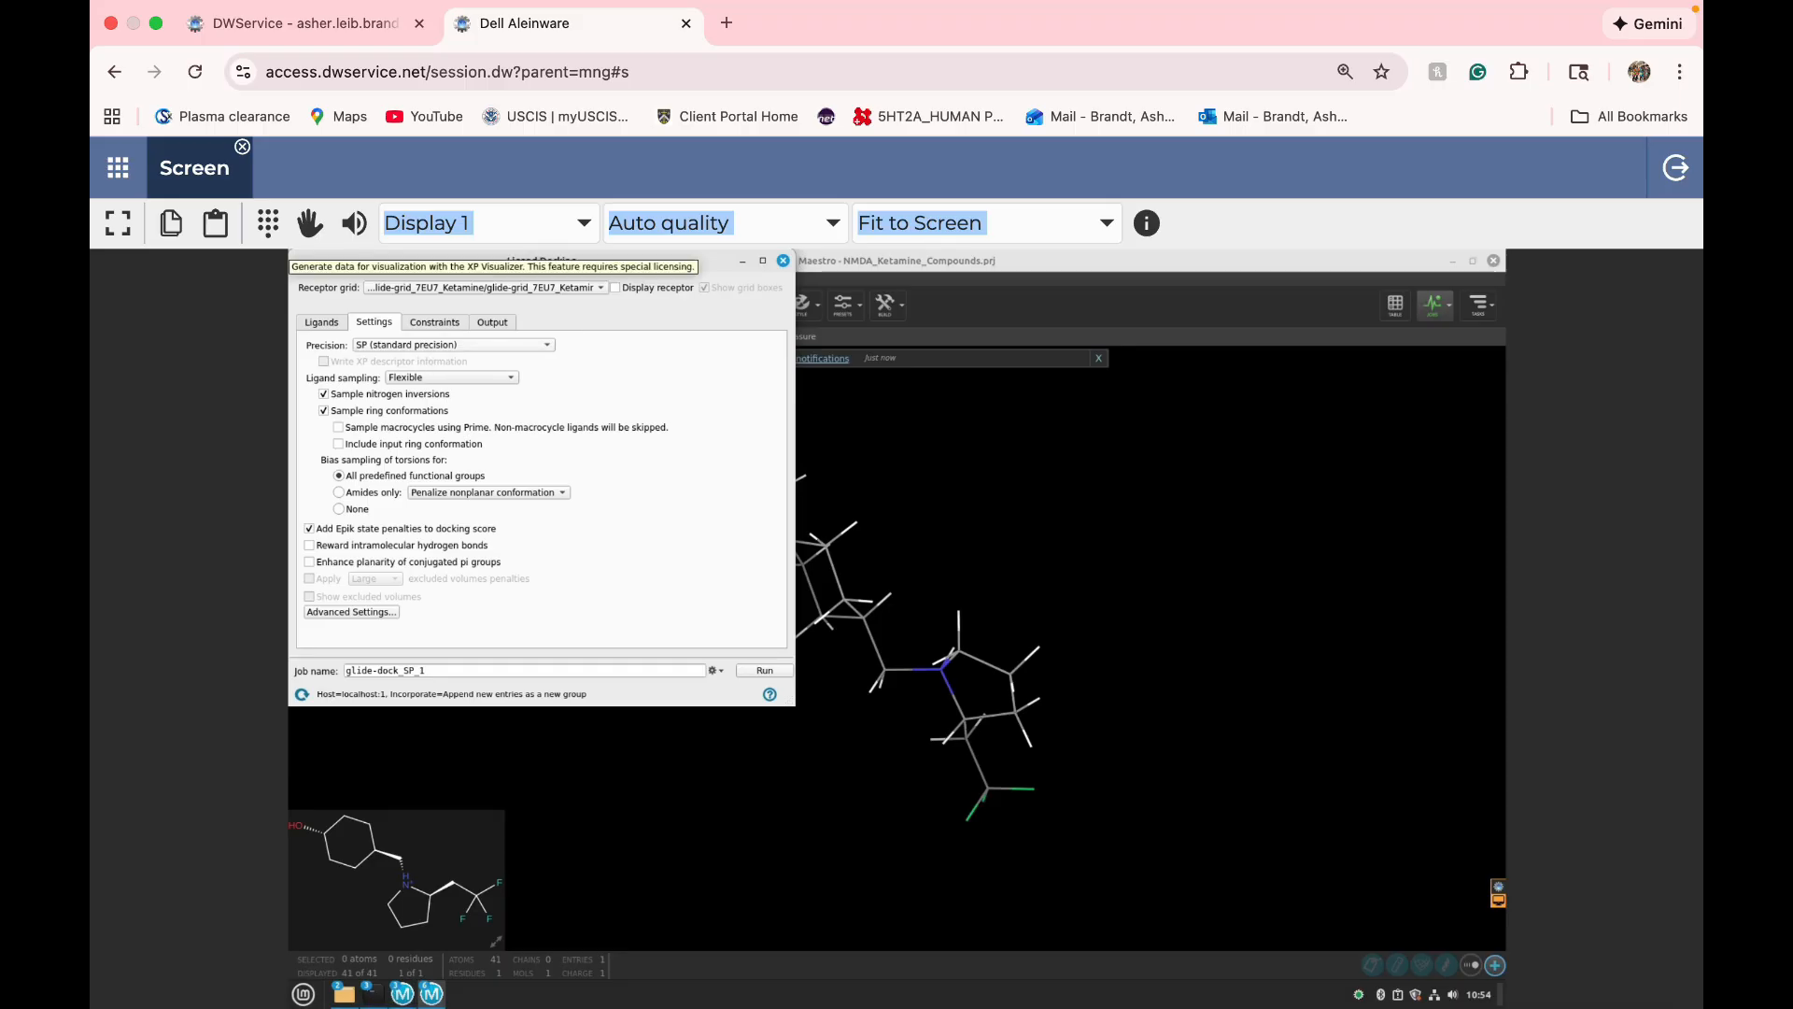
click(453, 345)
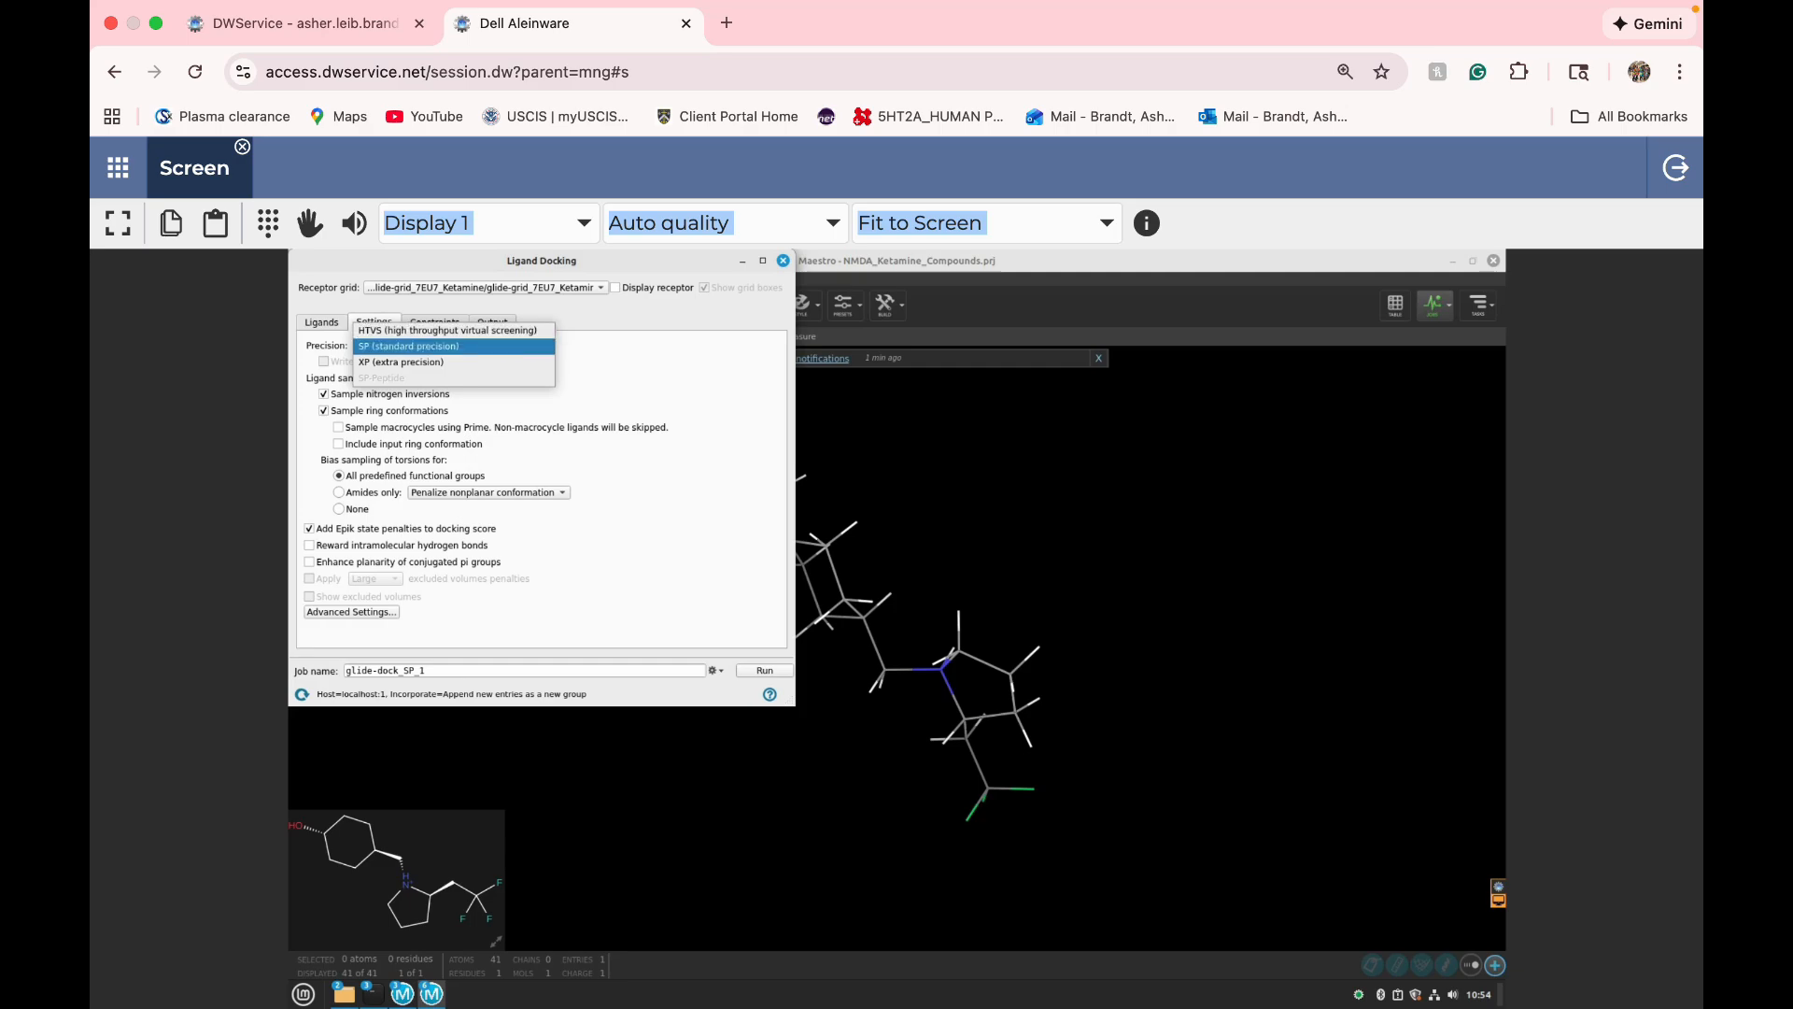
click(408, 345)
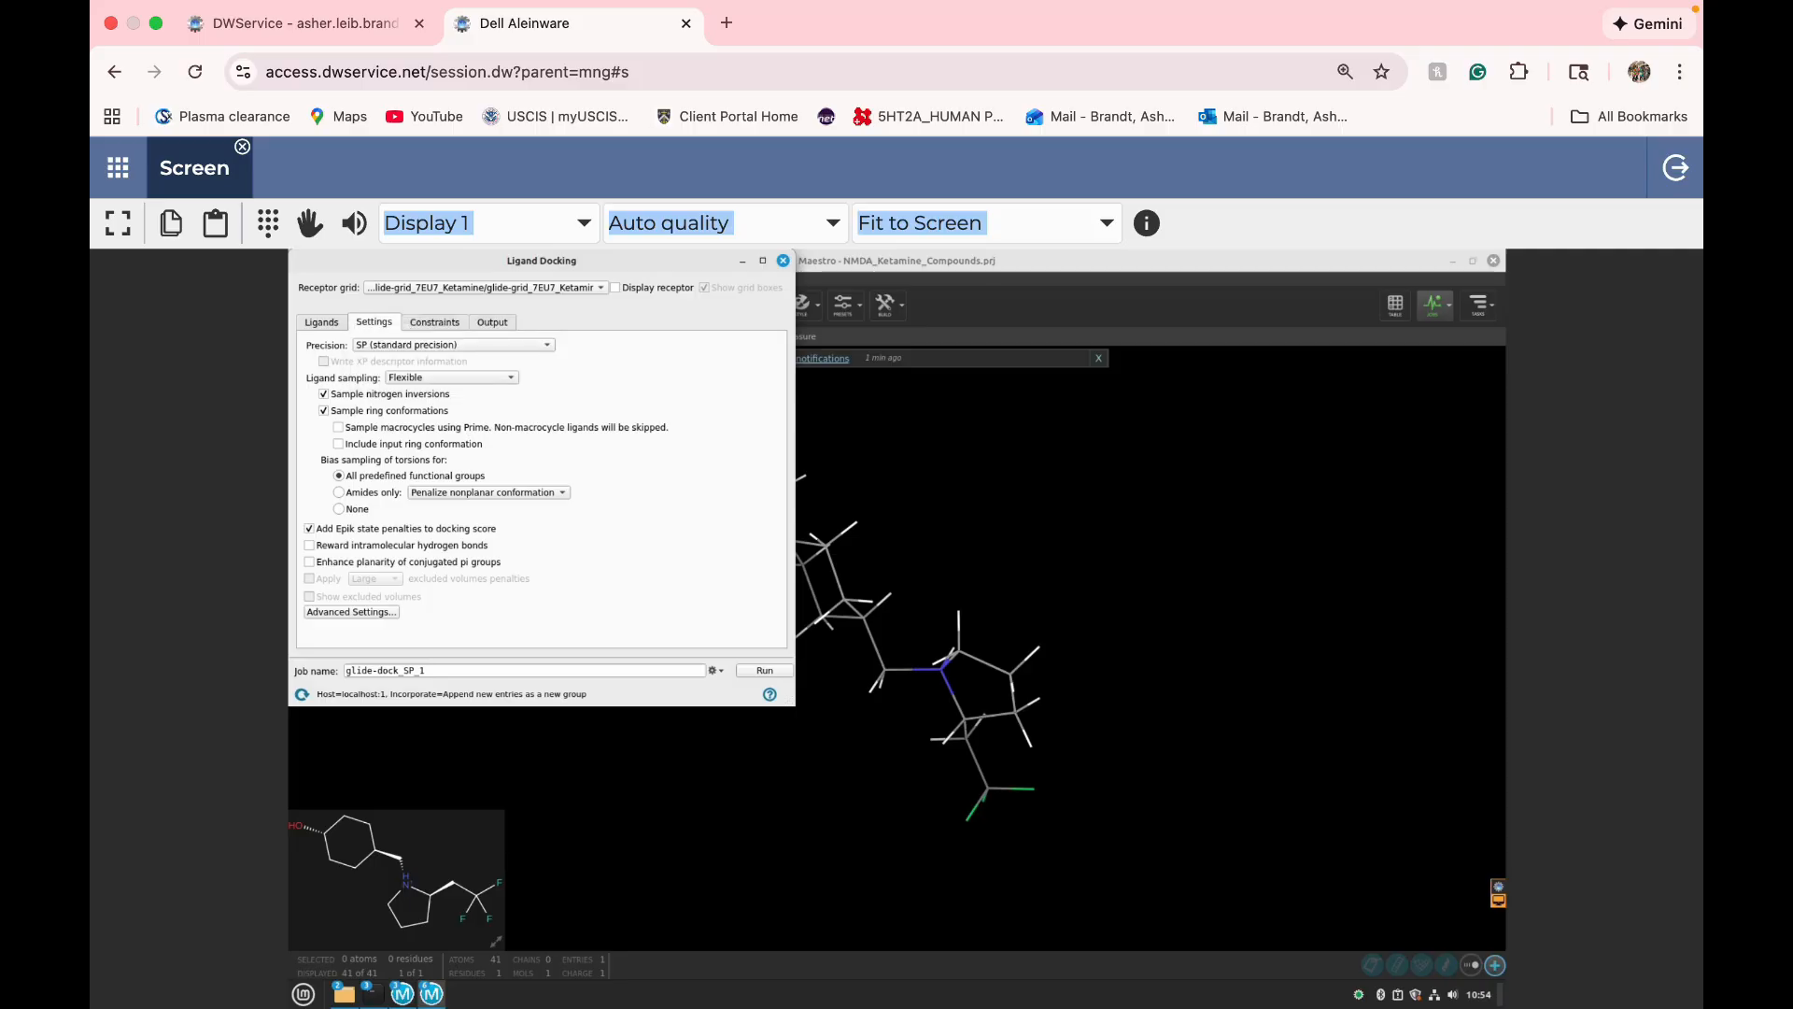
click(320, 321)
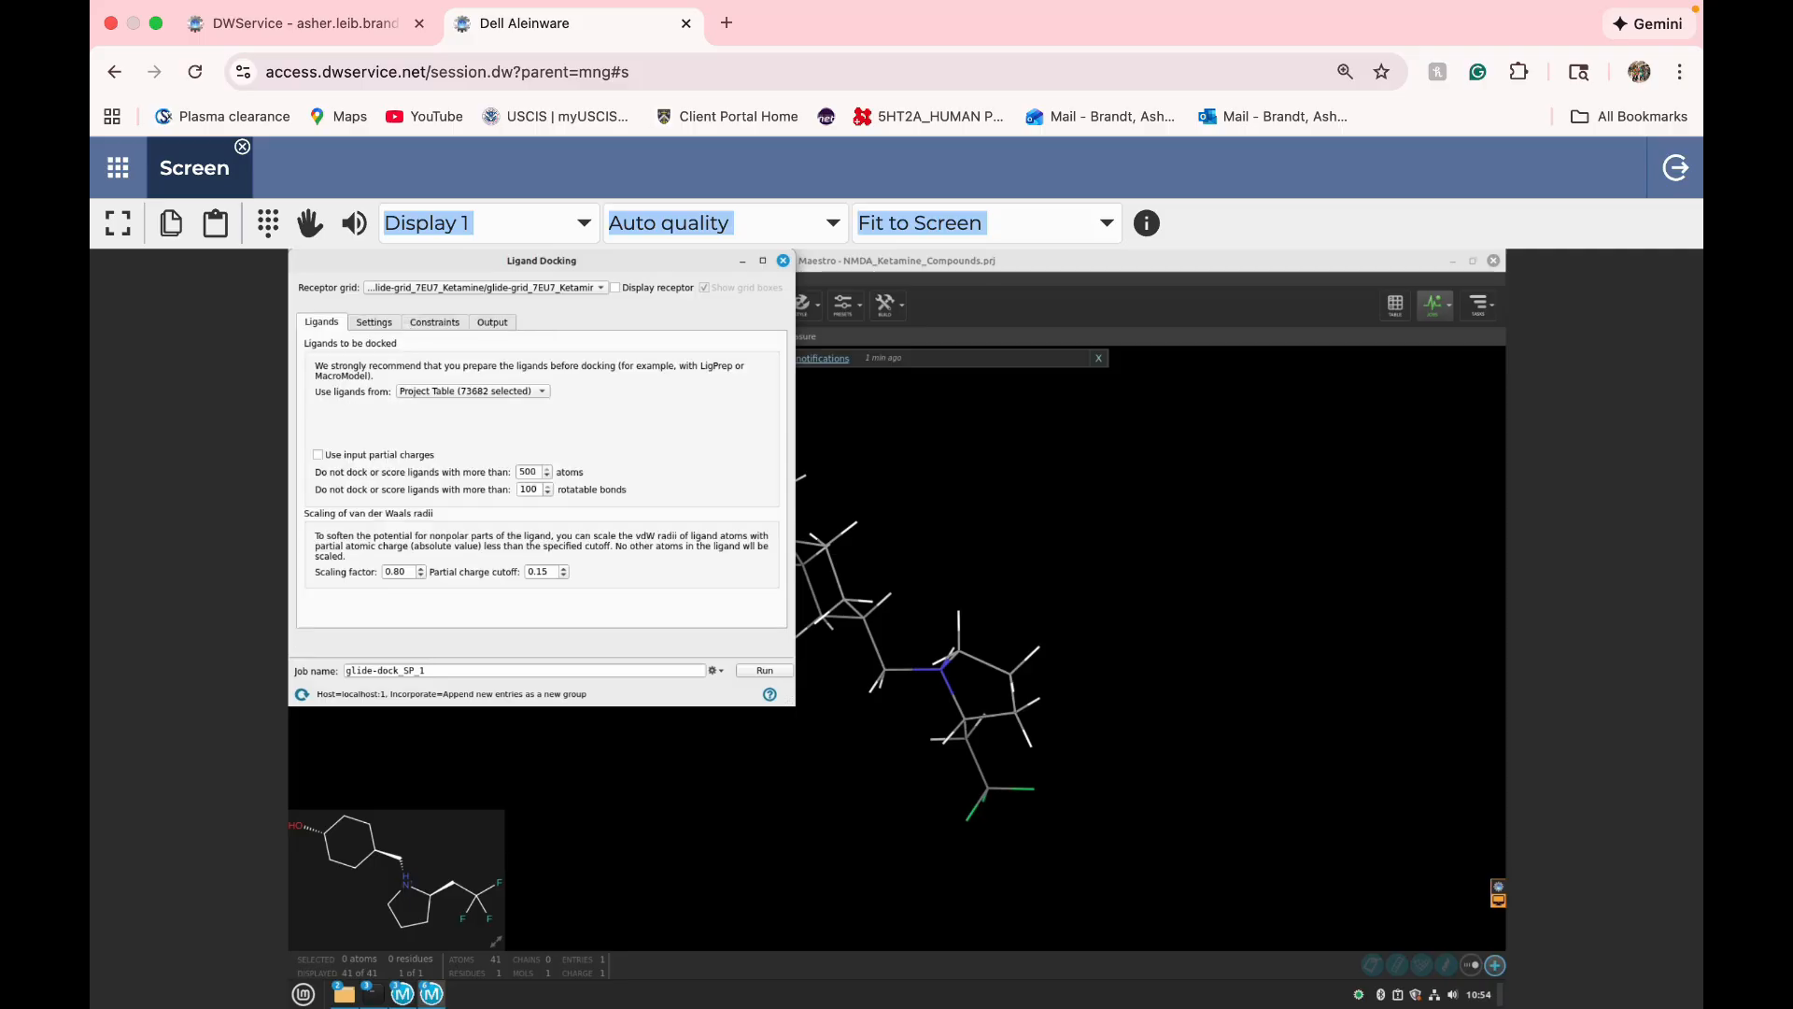
- Name the docking job glide-dock_SP_Ketamine_1_NMDA_1 and run it
click(426, 669)
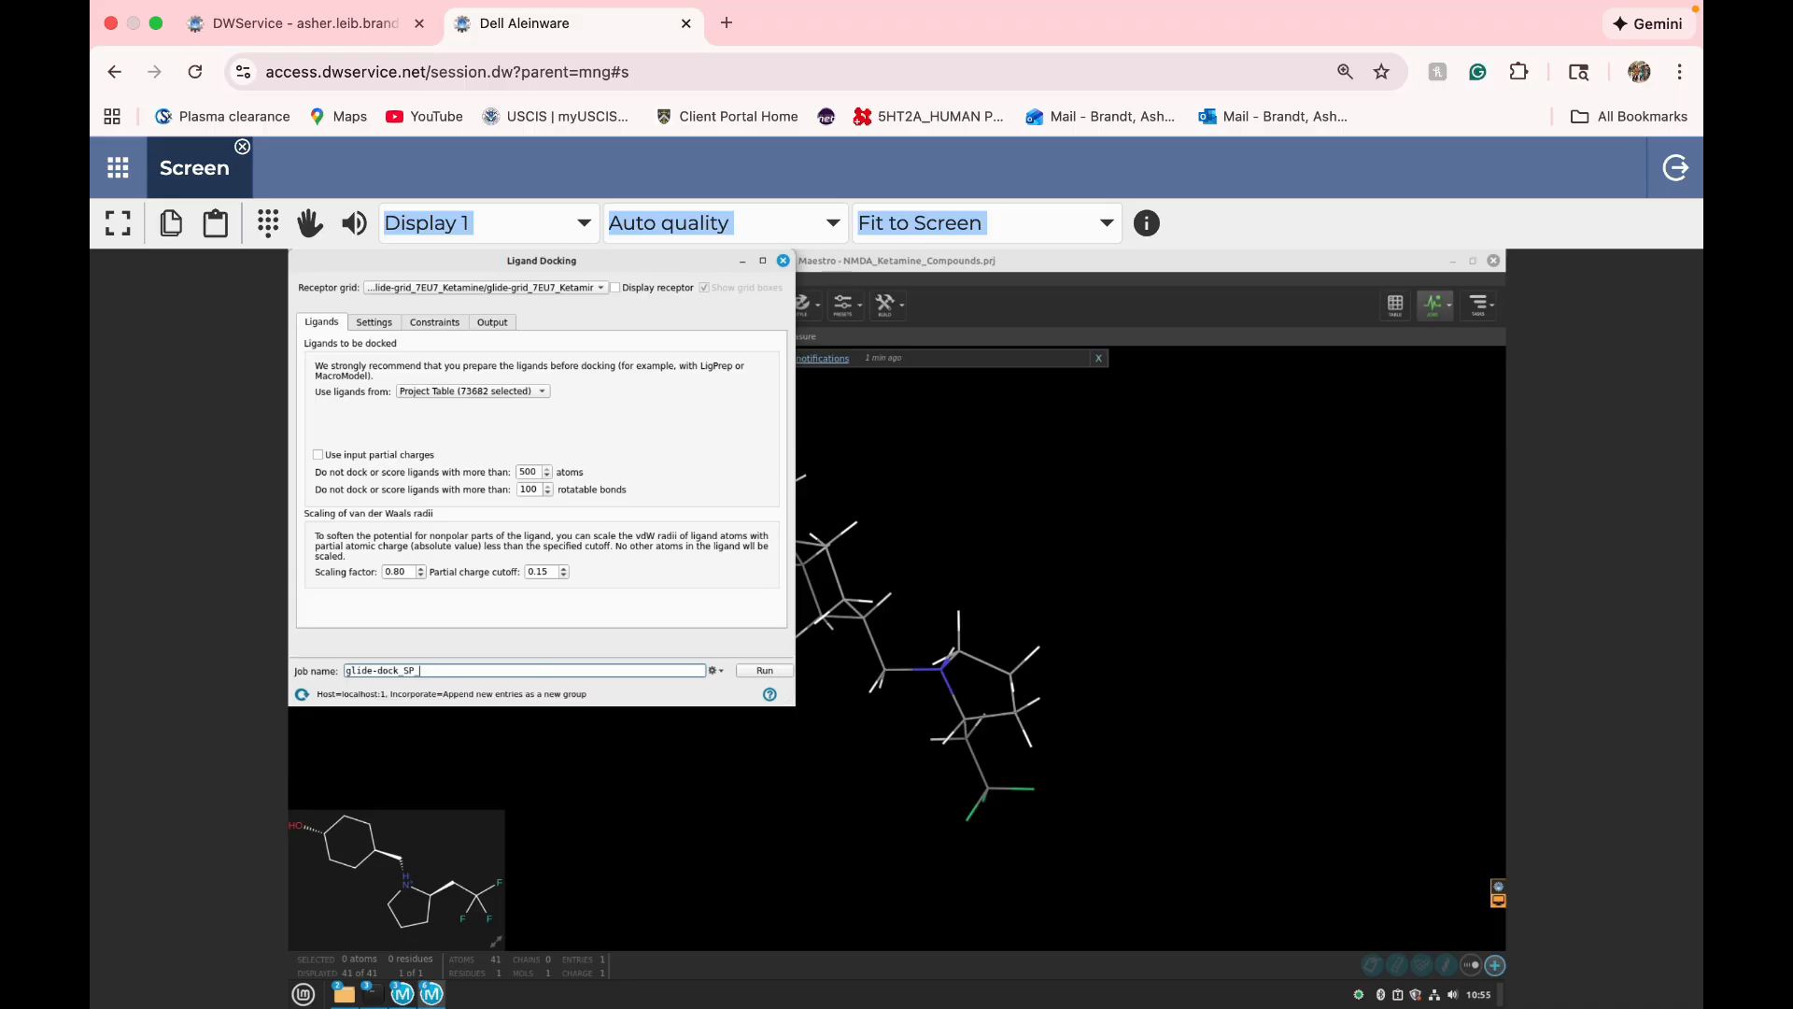
text(Ketamine_1_N)
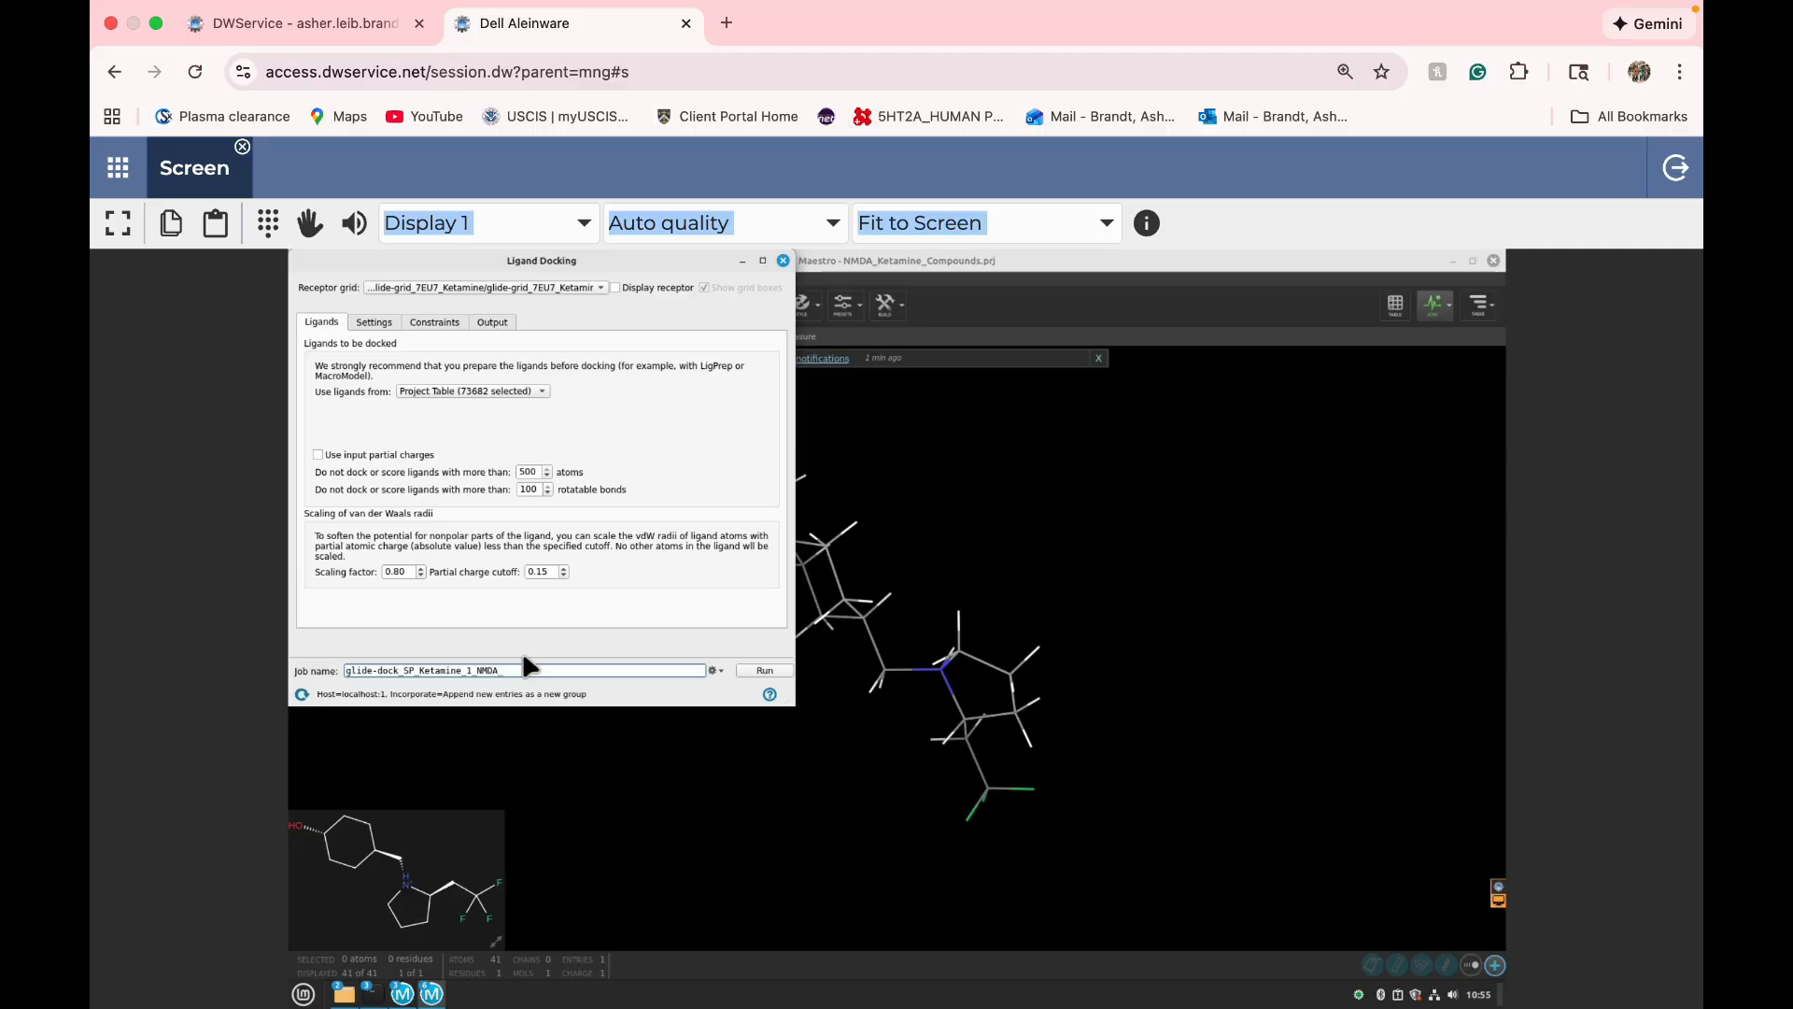
text(MDA_1)
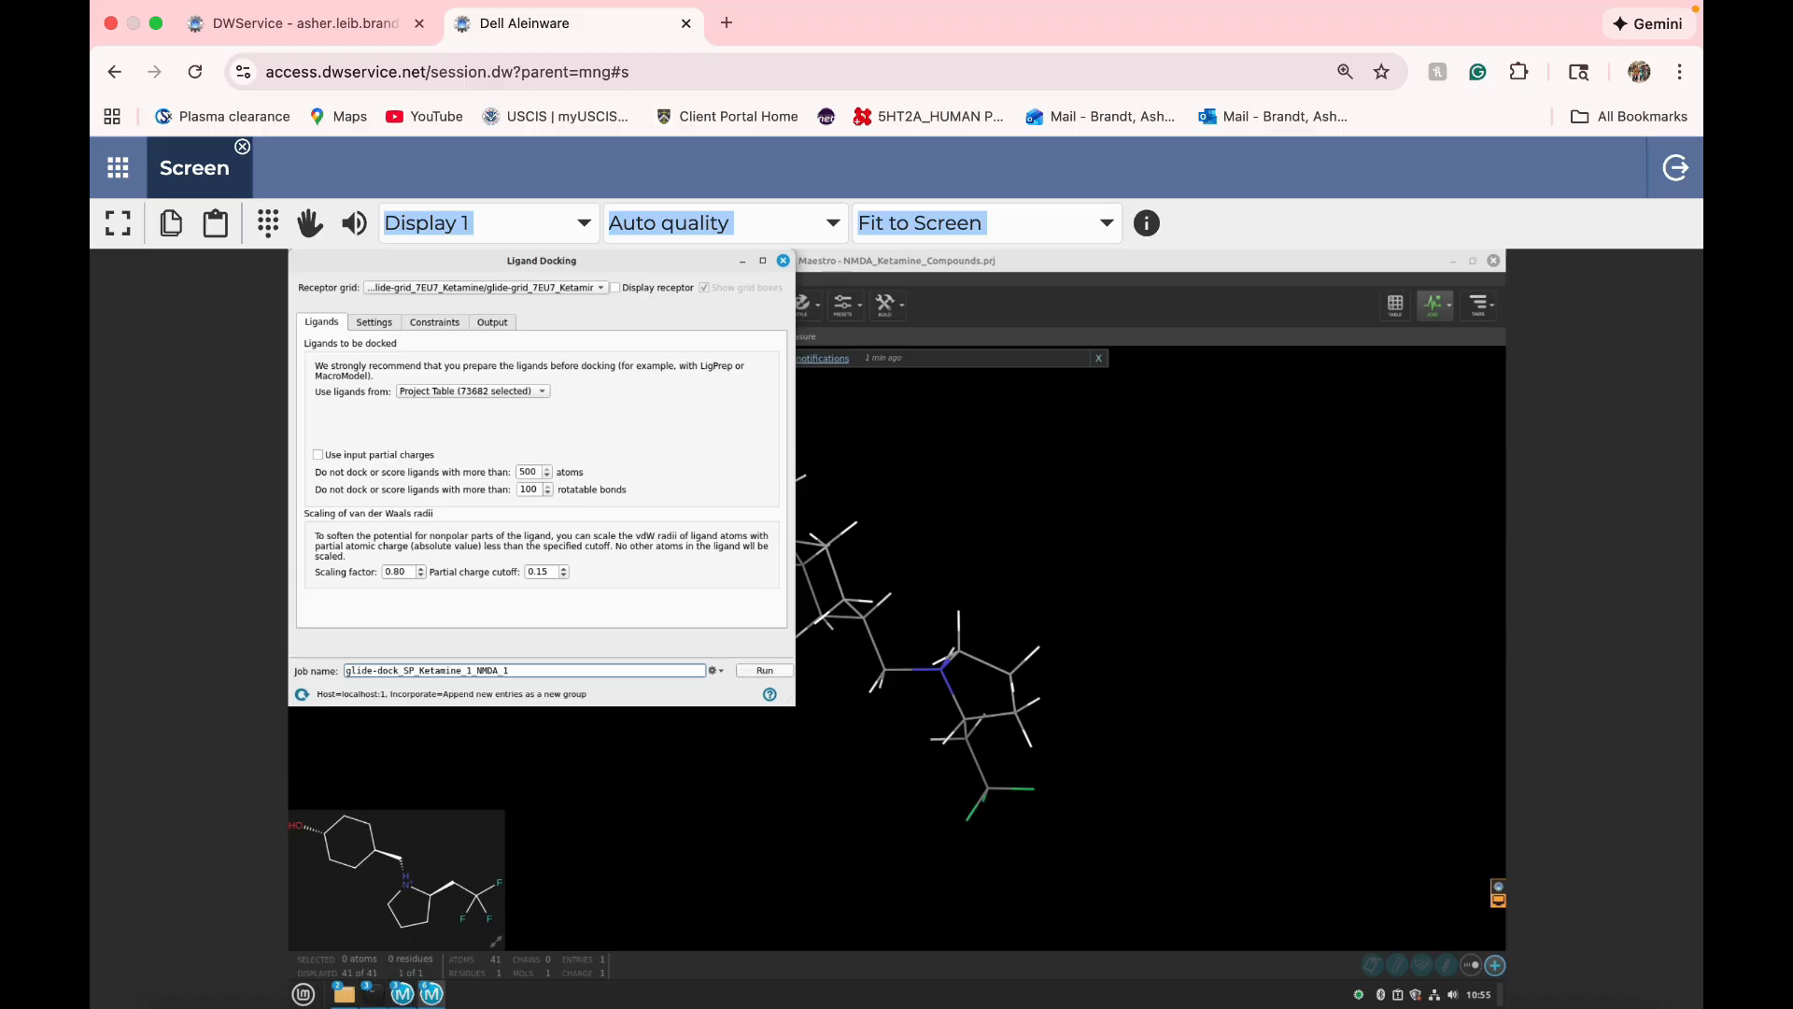
key(Return)
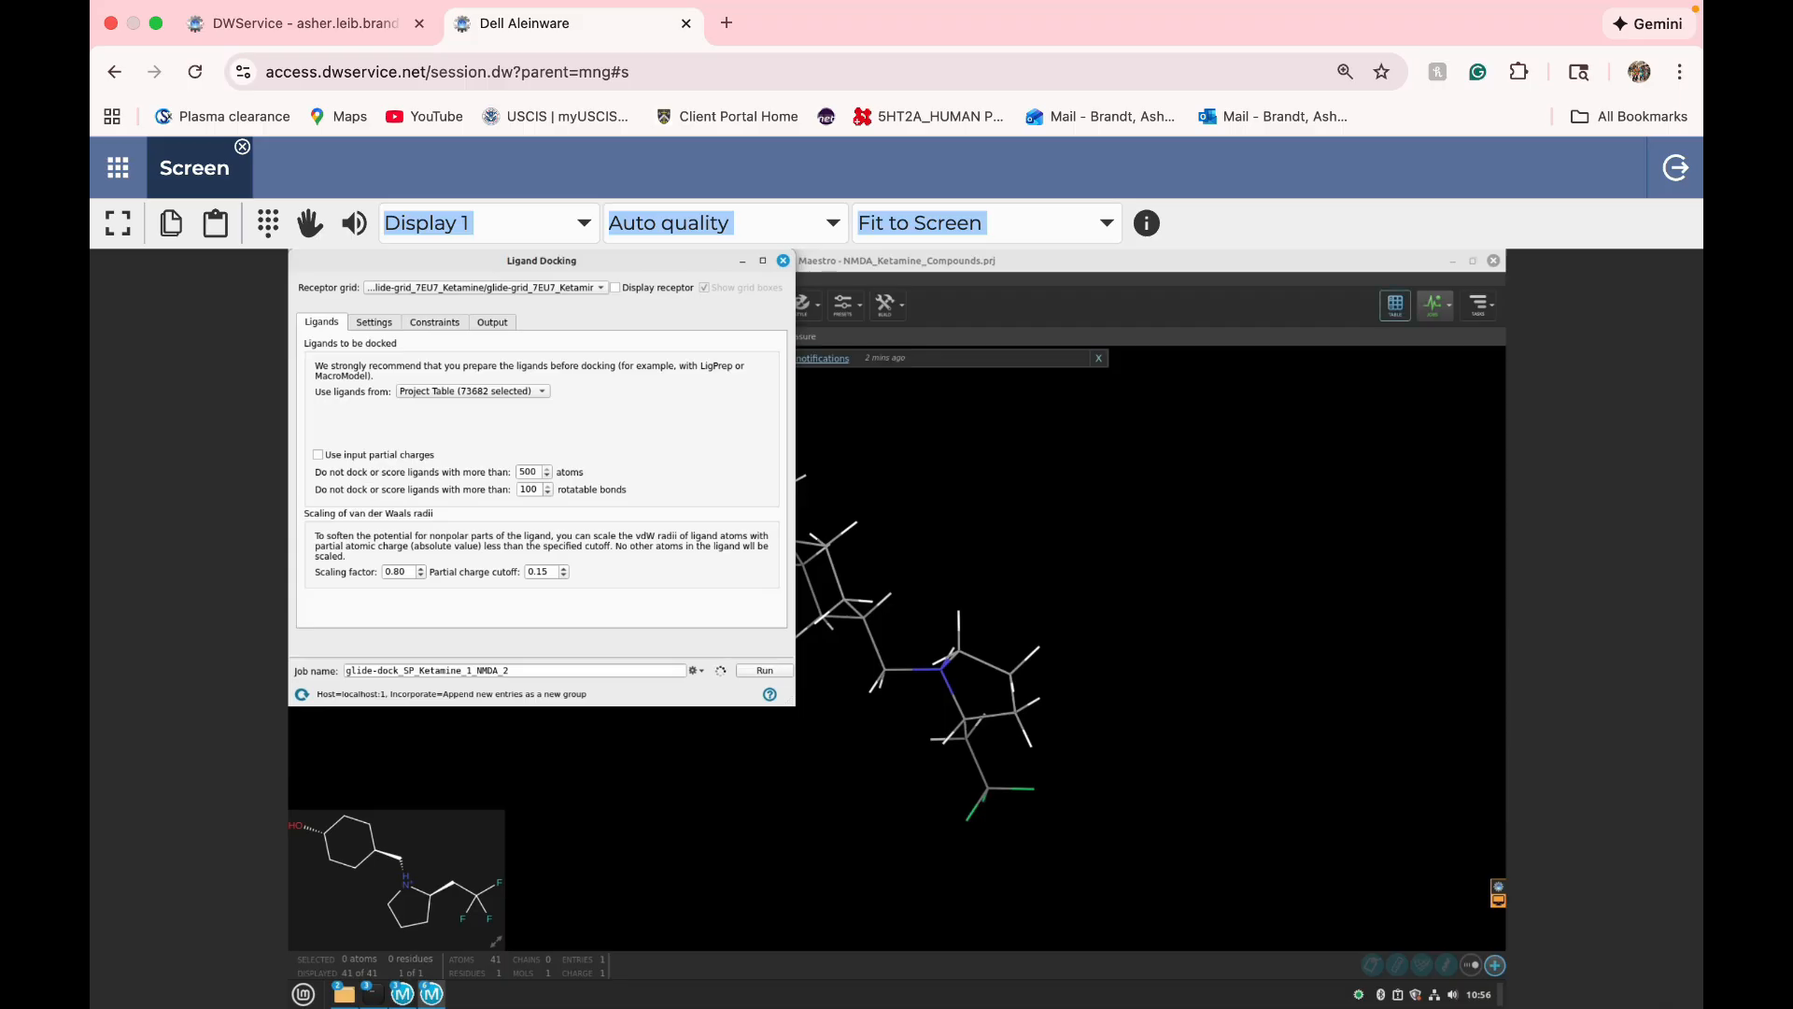
- Select the Ketamine_1_qikprop_2-out group in the Project Table and run a ligand docking job on it
click(1394, 304)
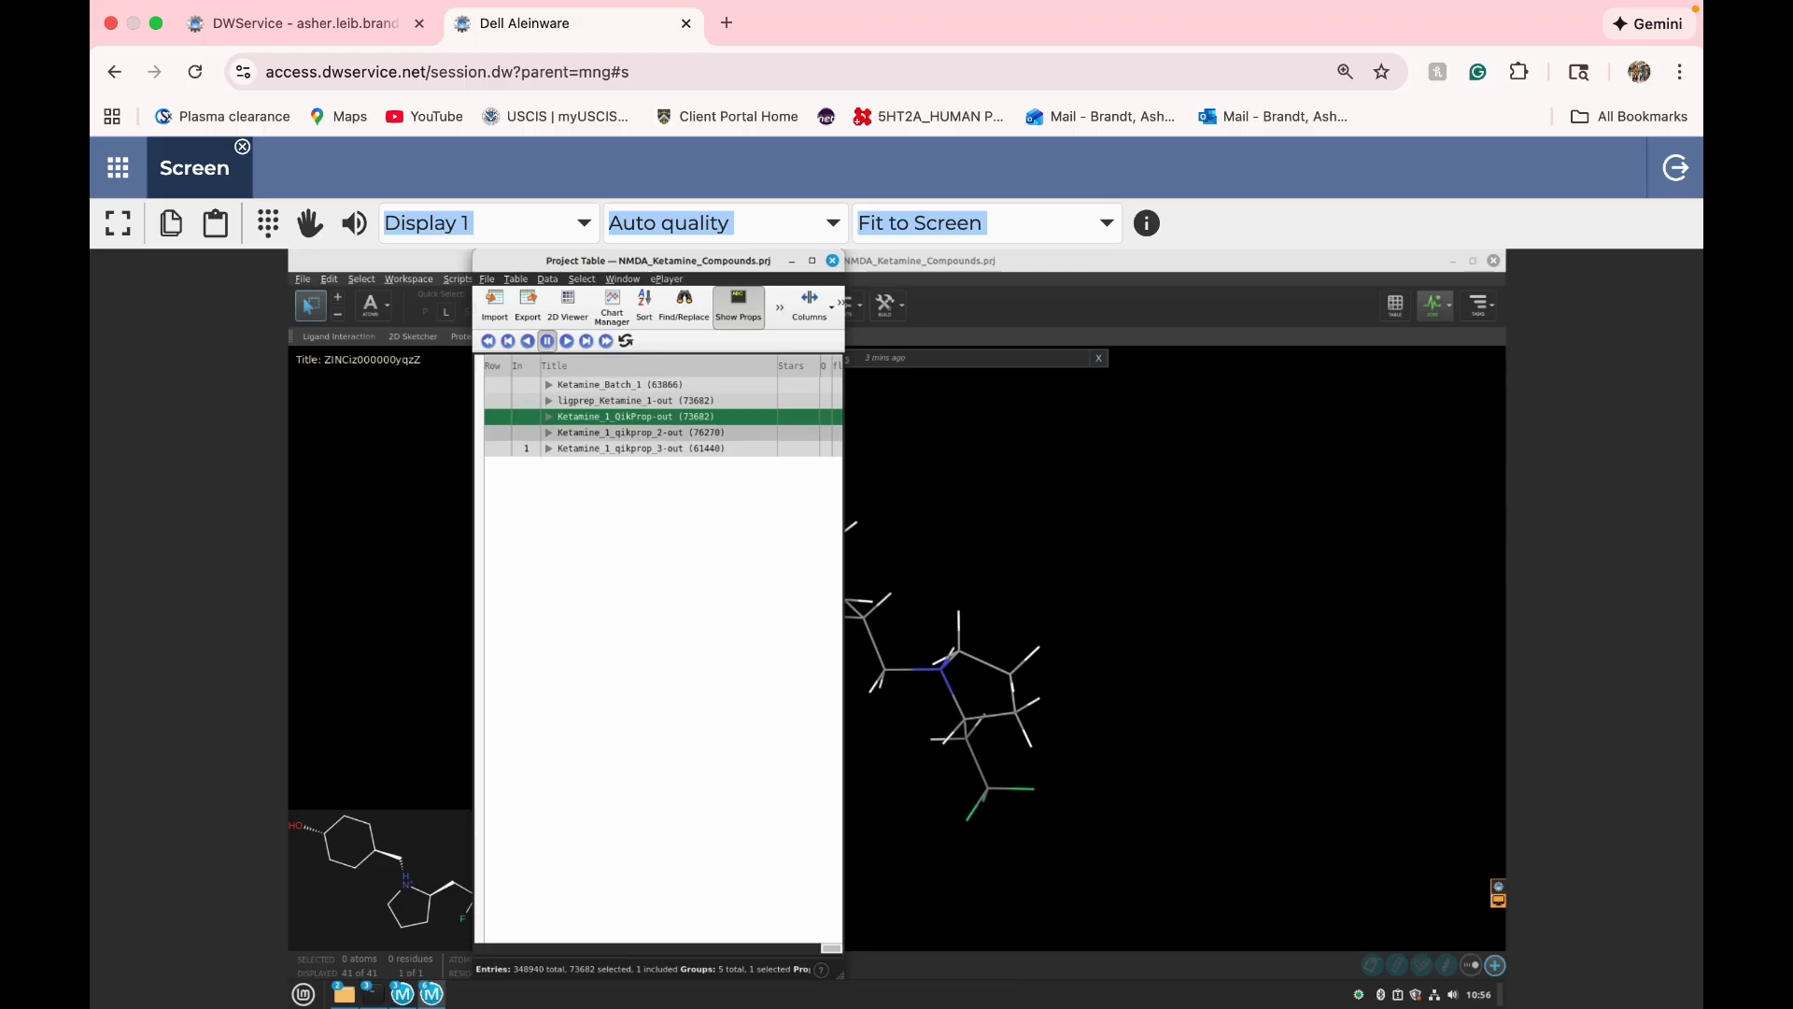
click(667, 432)
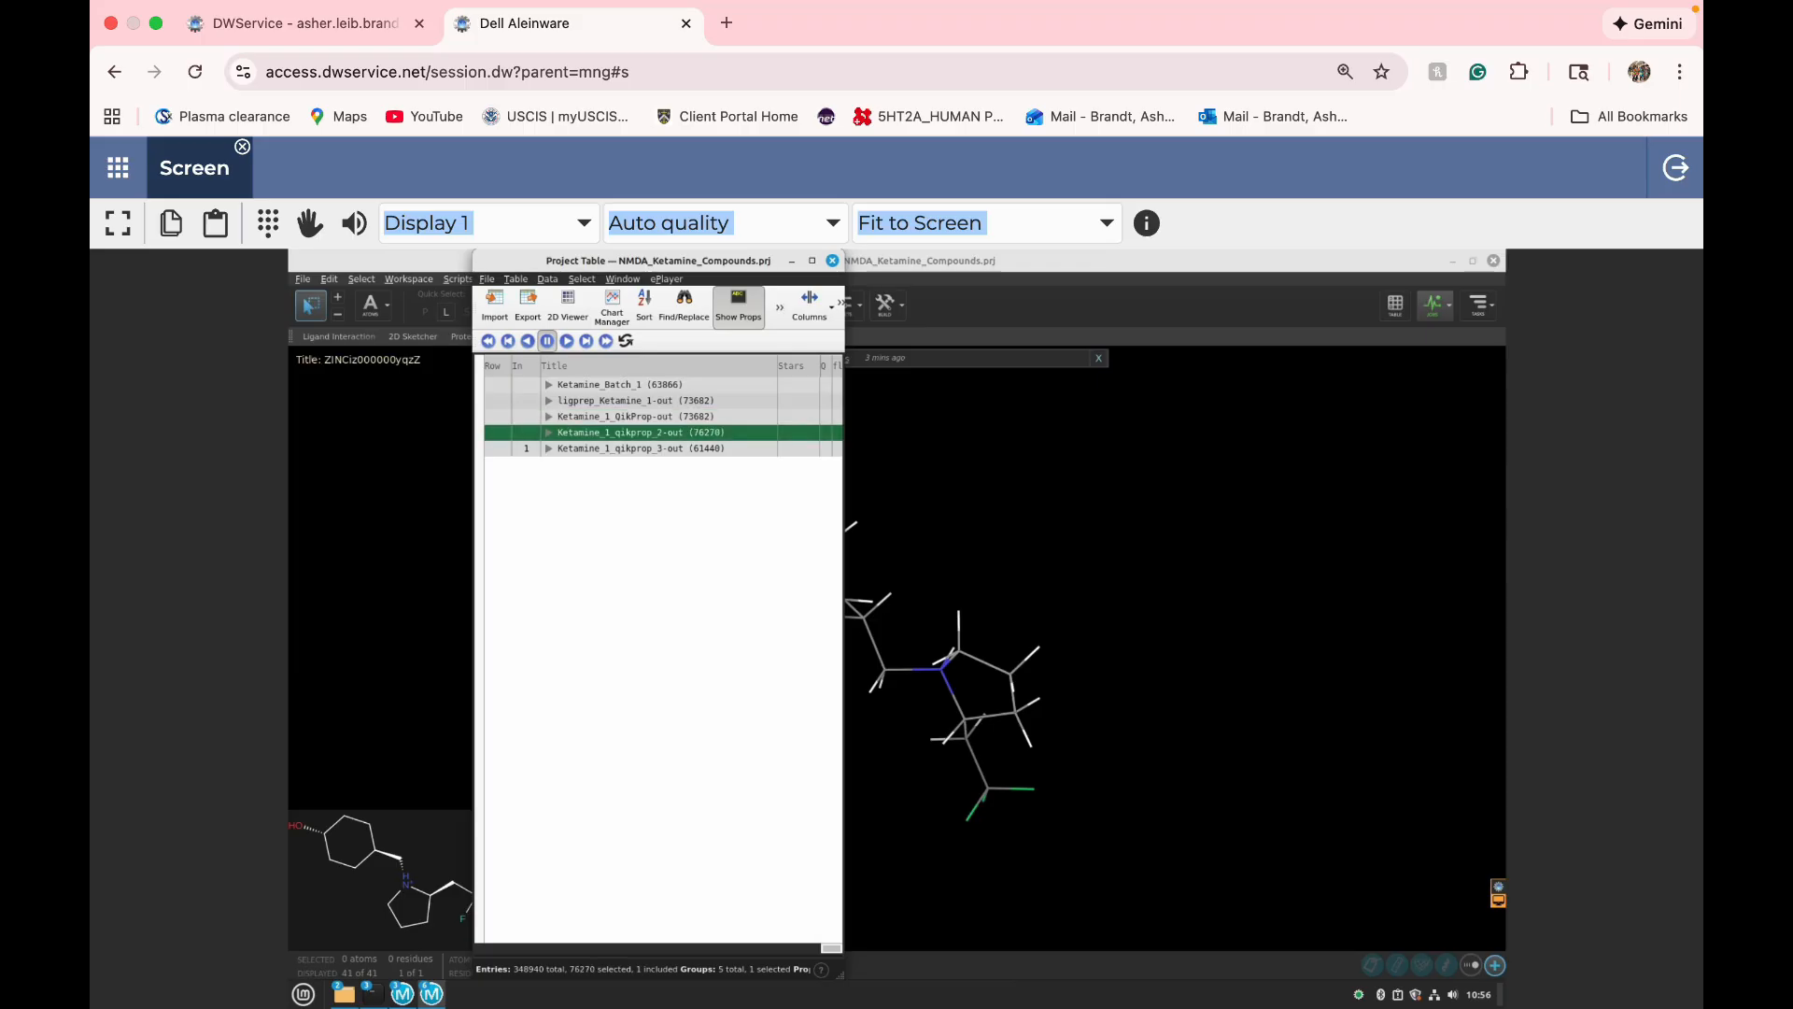
key(alt+Tab)
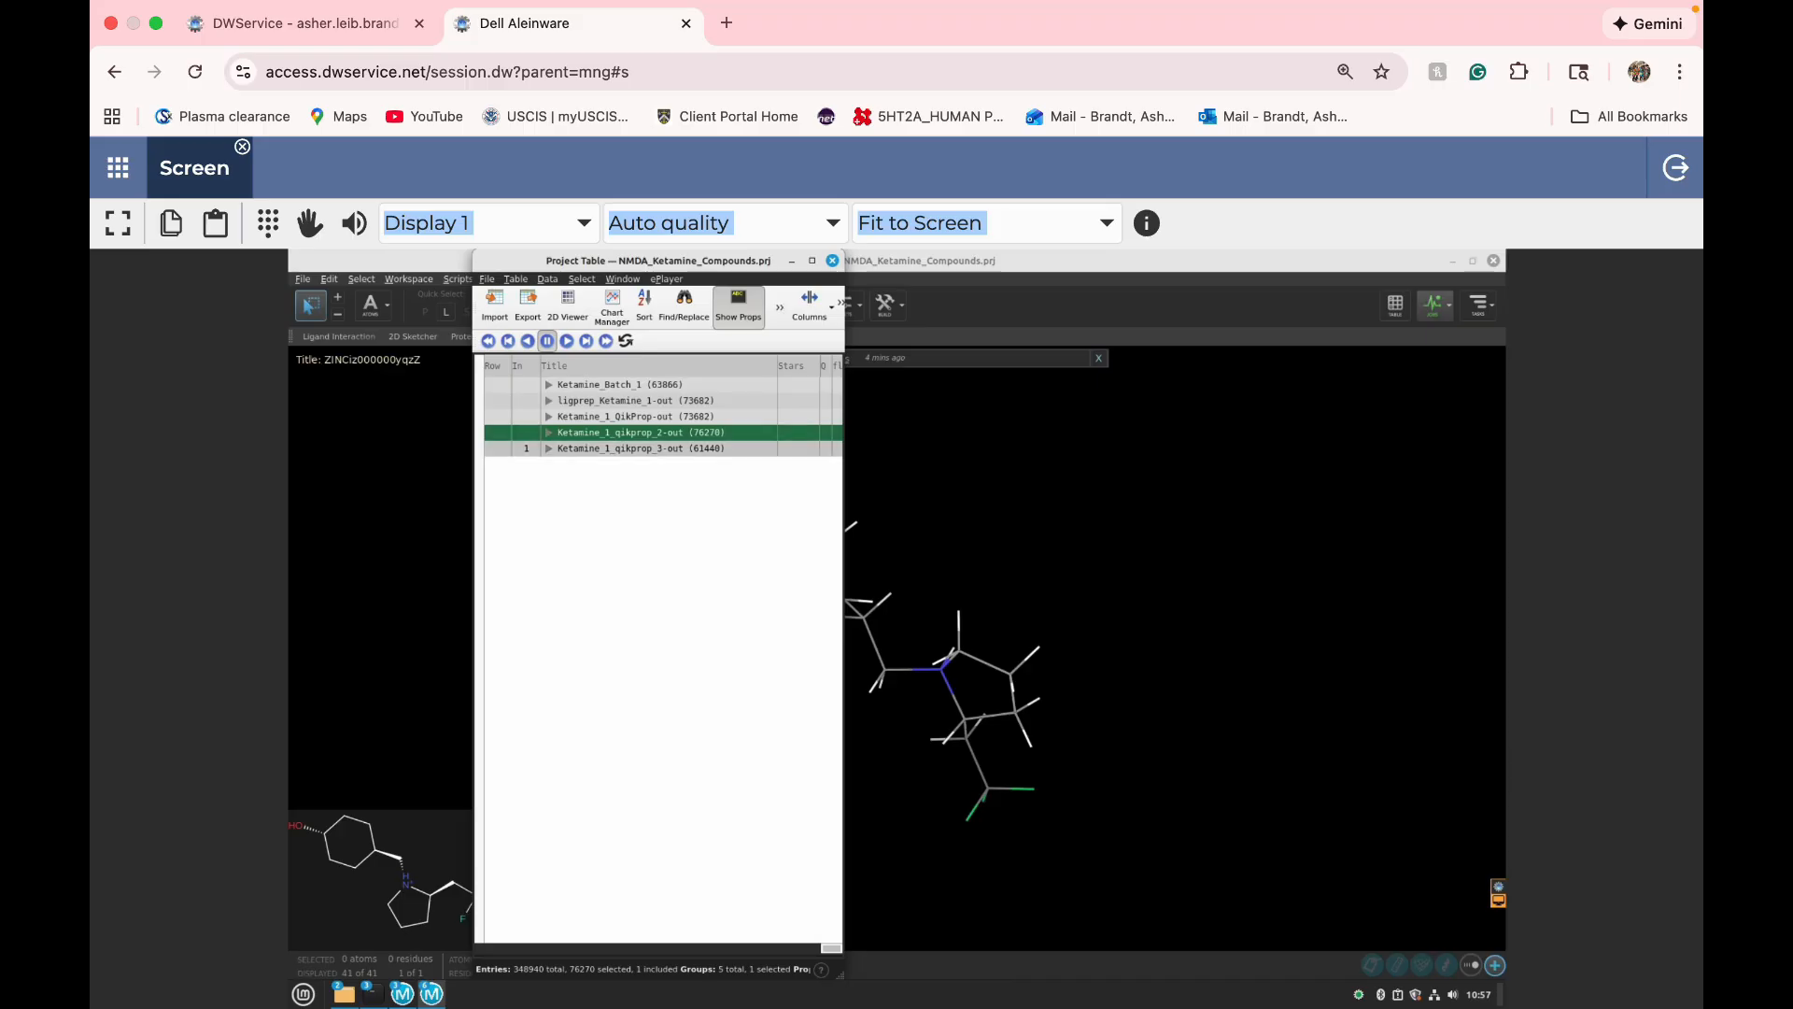
- Select the Ketamine_1_qikprop_3-out group in the Project Table and run a ligand docking job on it
click(704, 448)
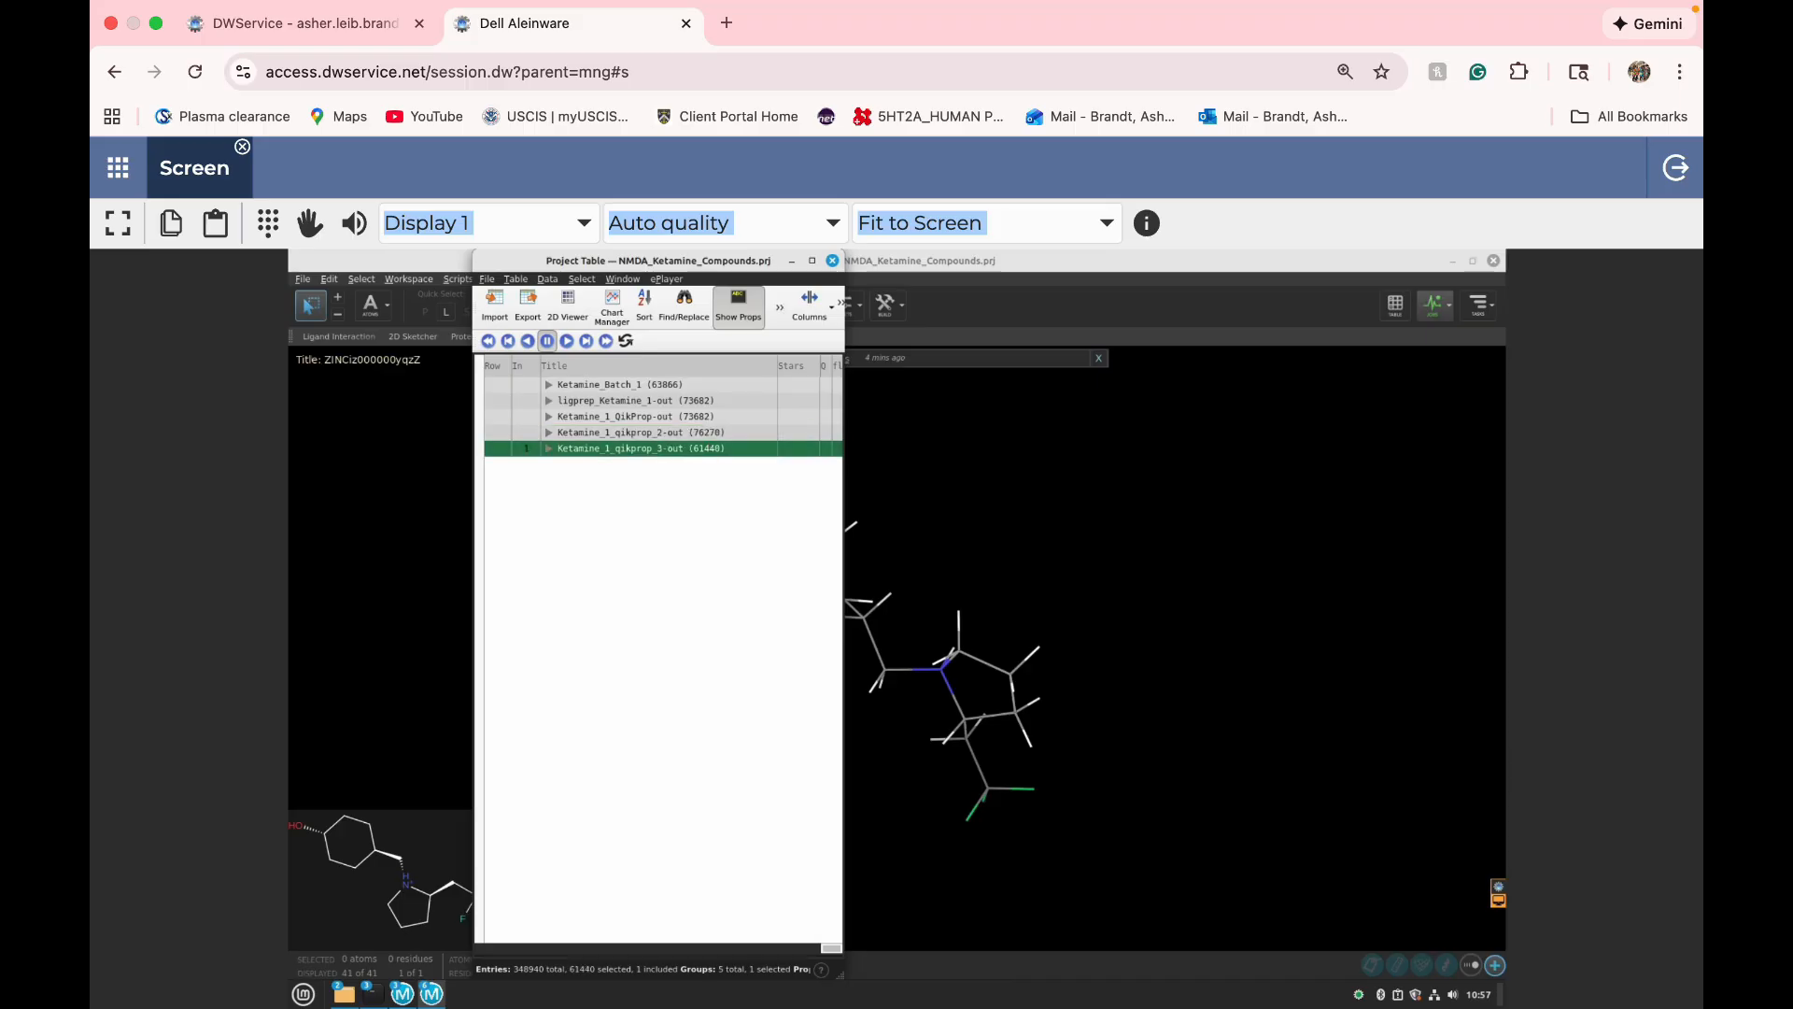
mouse_move(431, 994)
click(1108, 923)
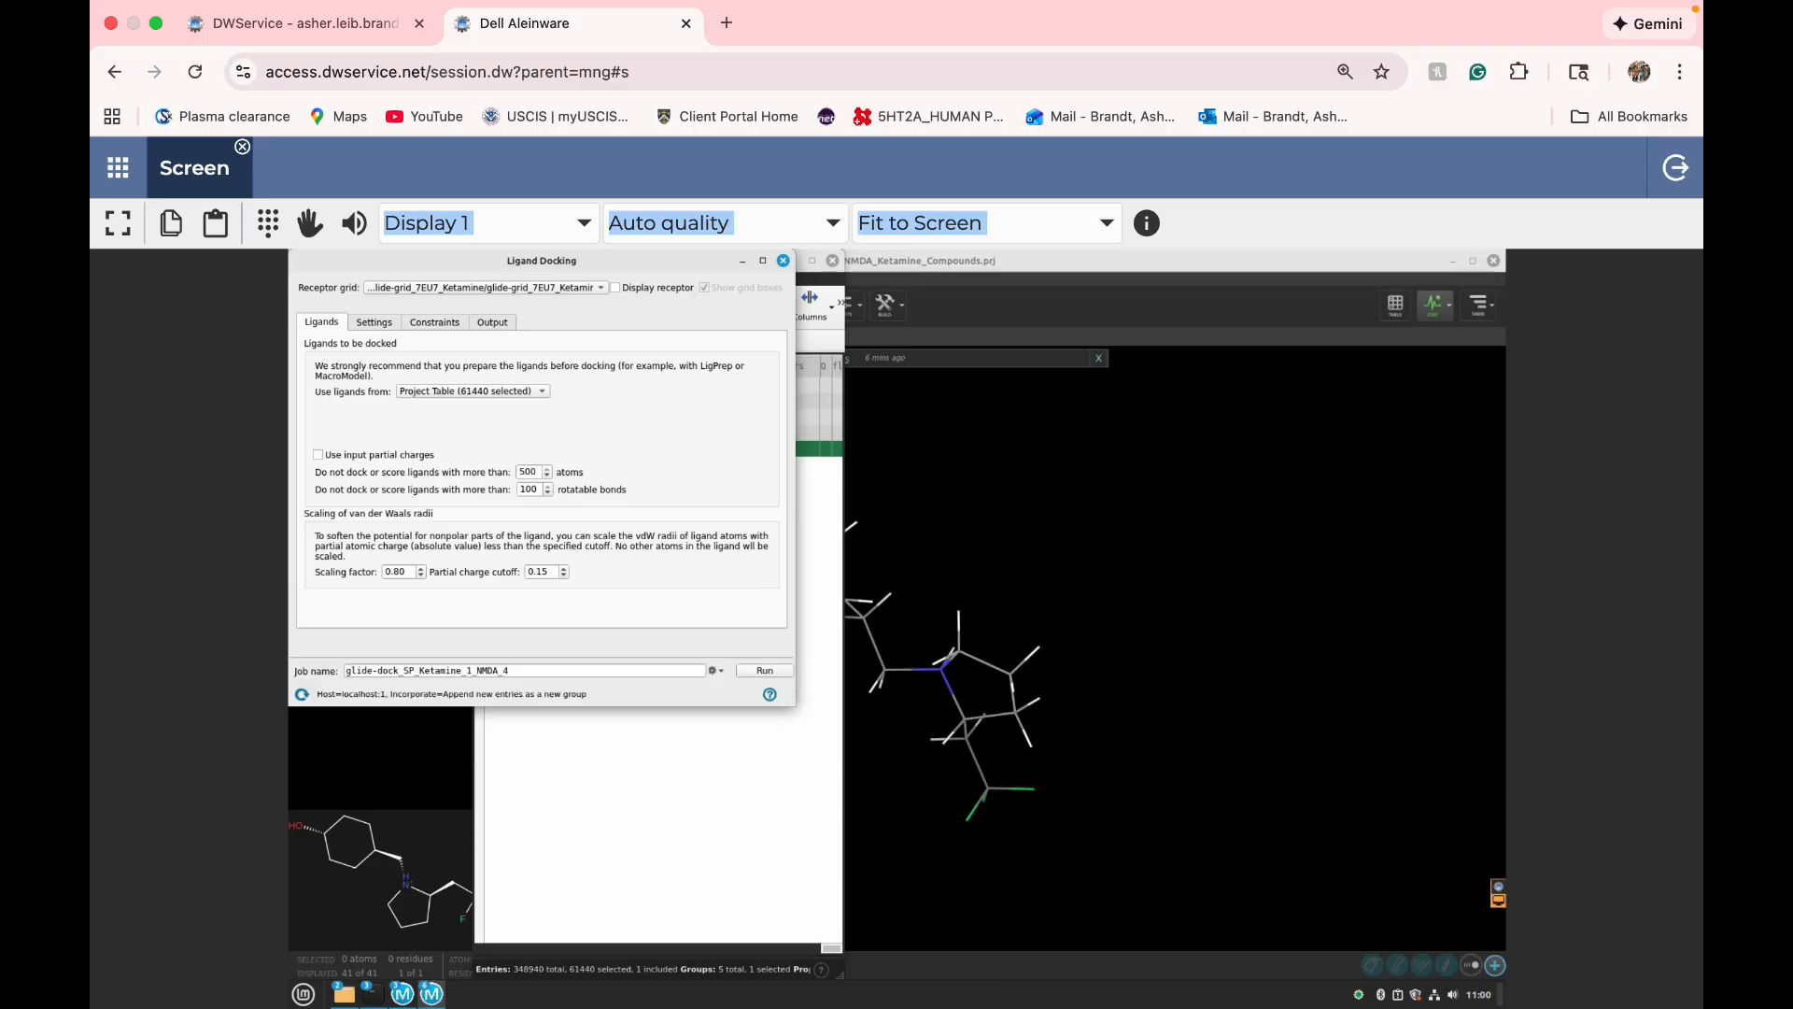
- Check the active jobs of the current project, and inspect the glide-dock_SP_Ketamine_1 to 3 logs in the NMDA_Ketamine project's job monitor
click(1434, 305)
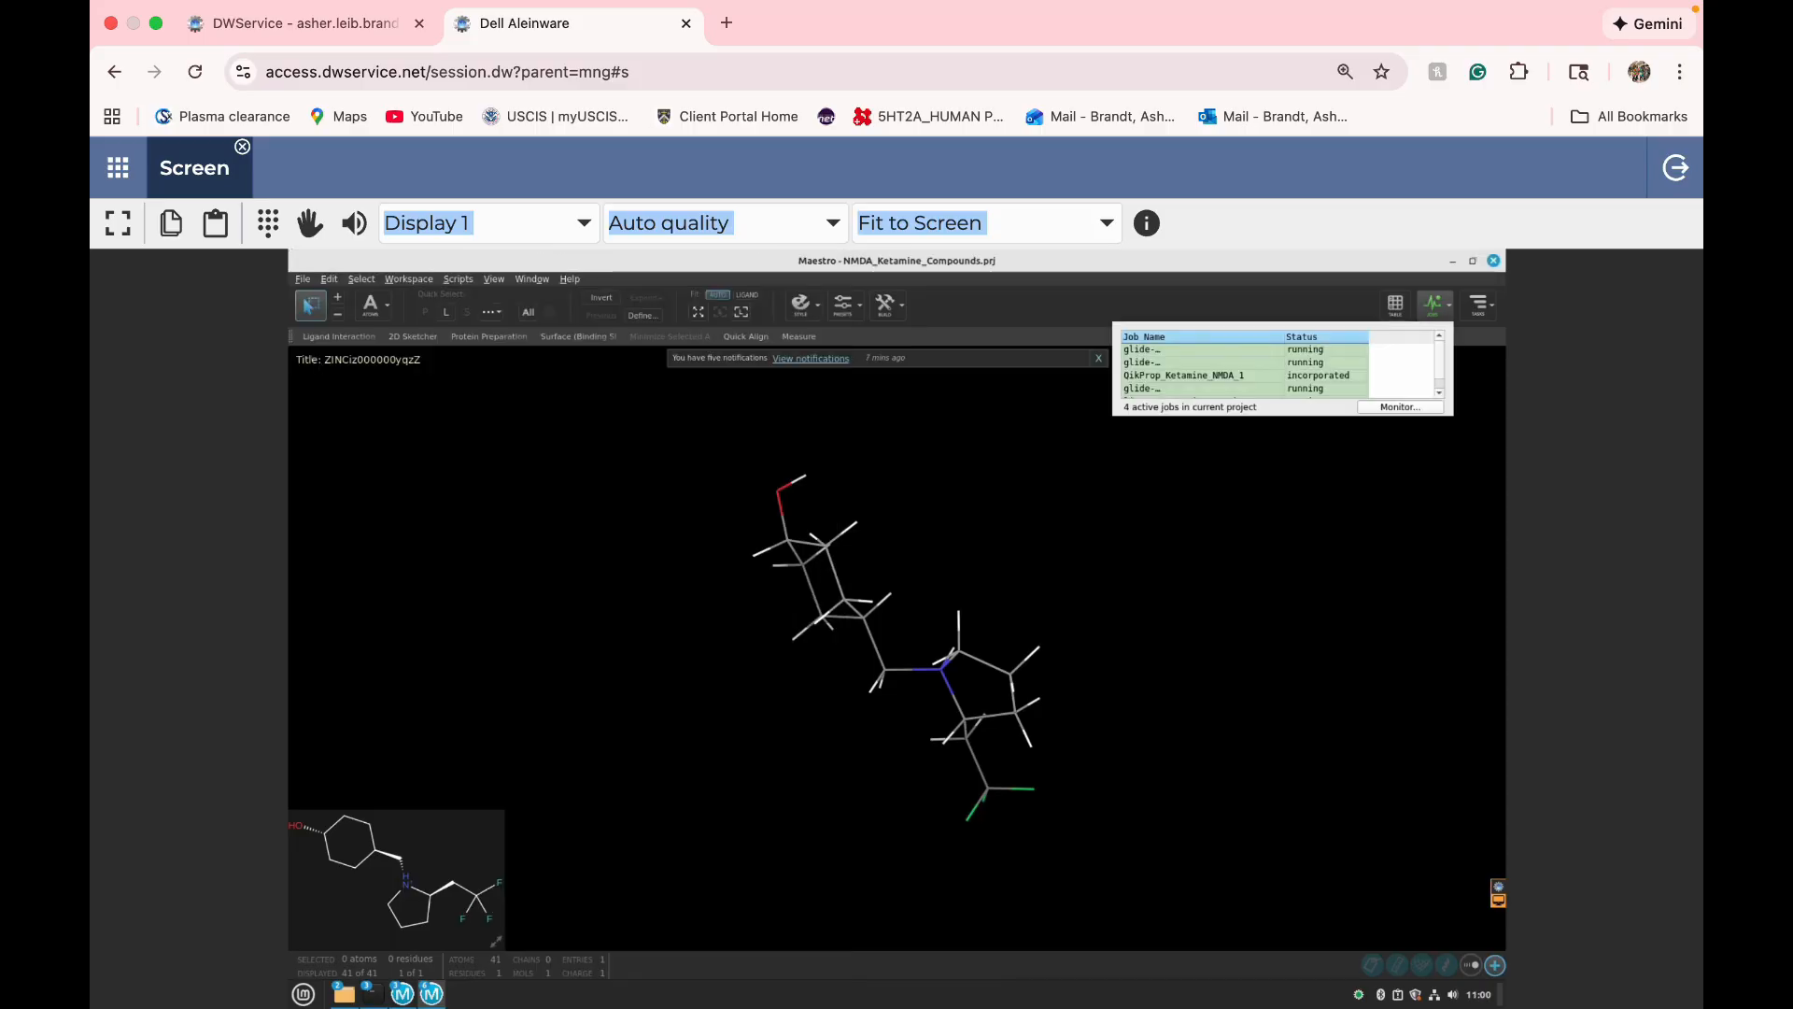
scroll(1280, 364, down, 1)
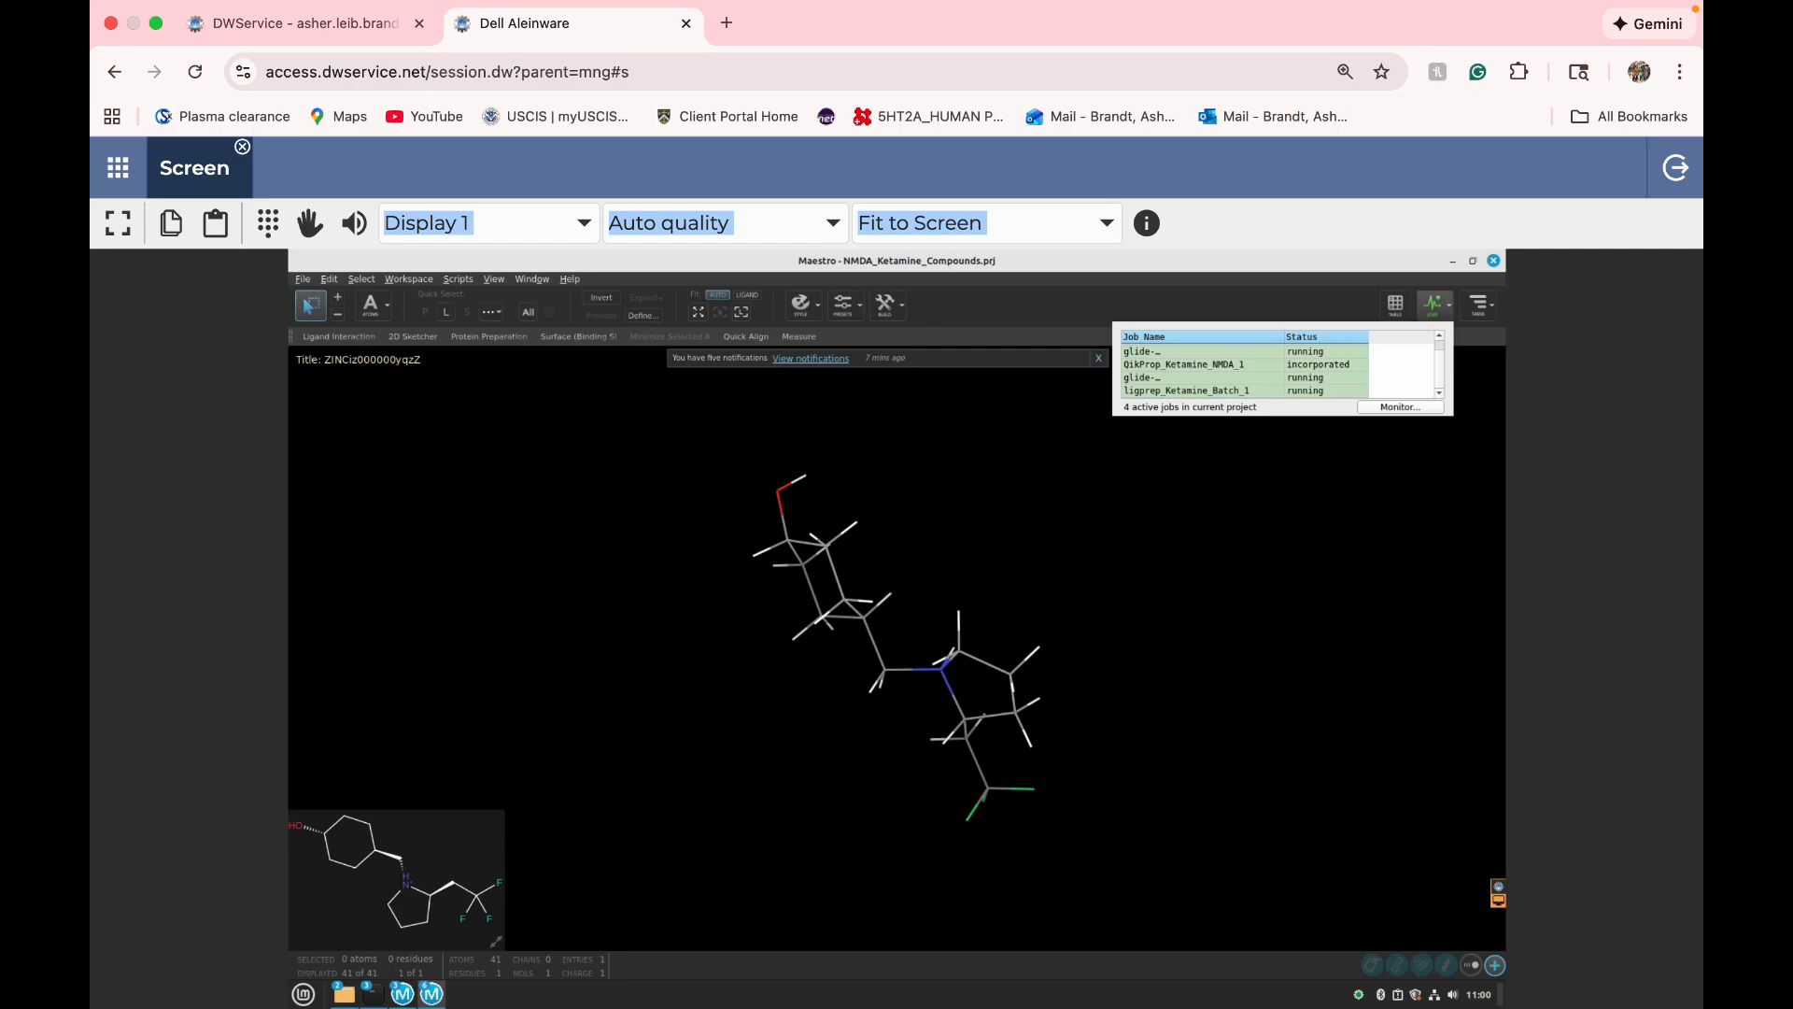
click(401, 994)
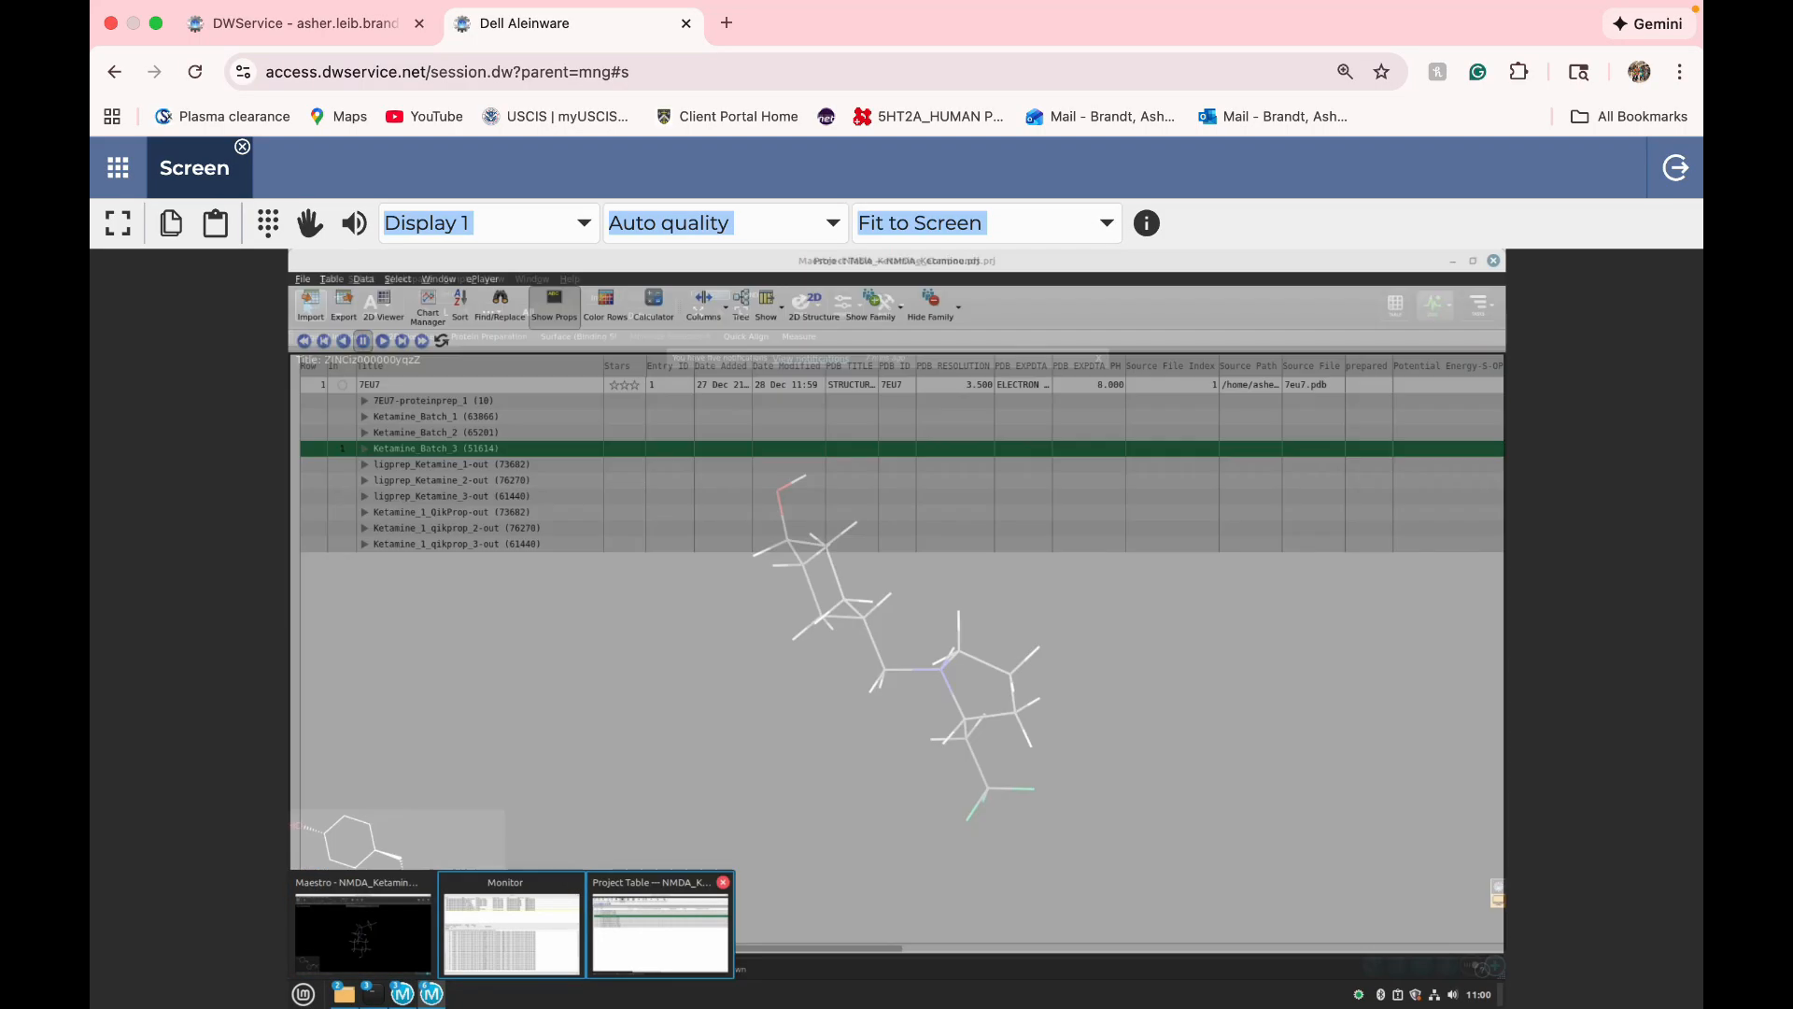
click(511, 932)
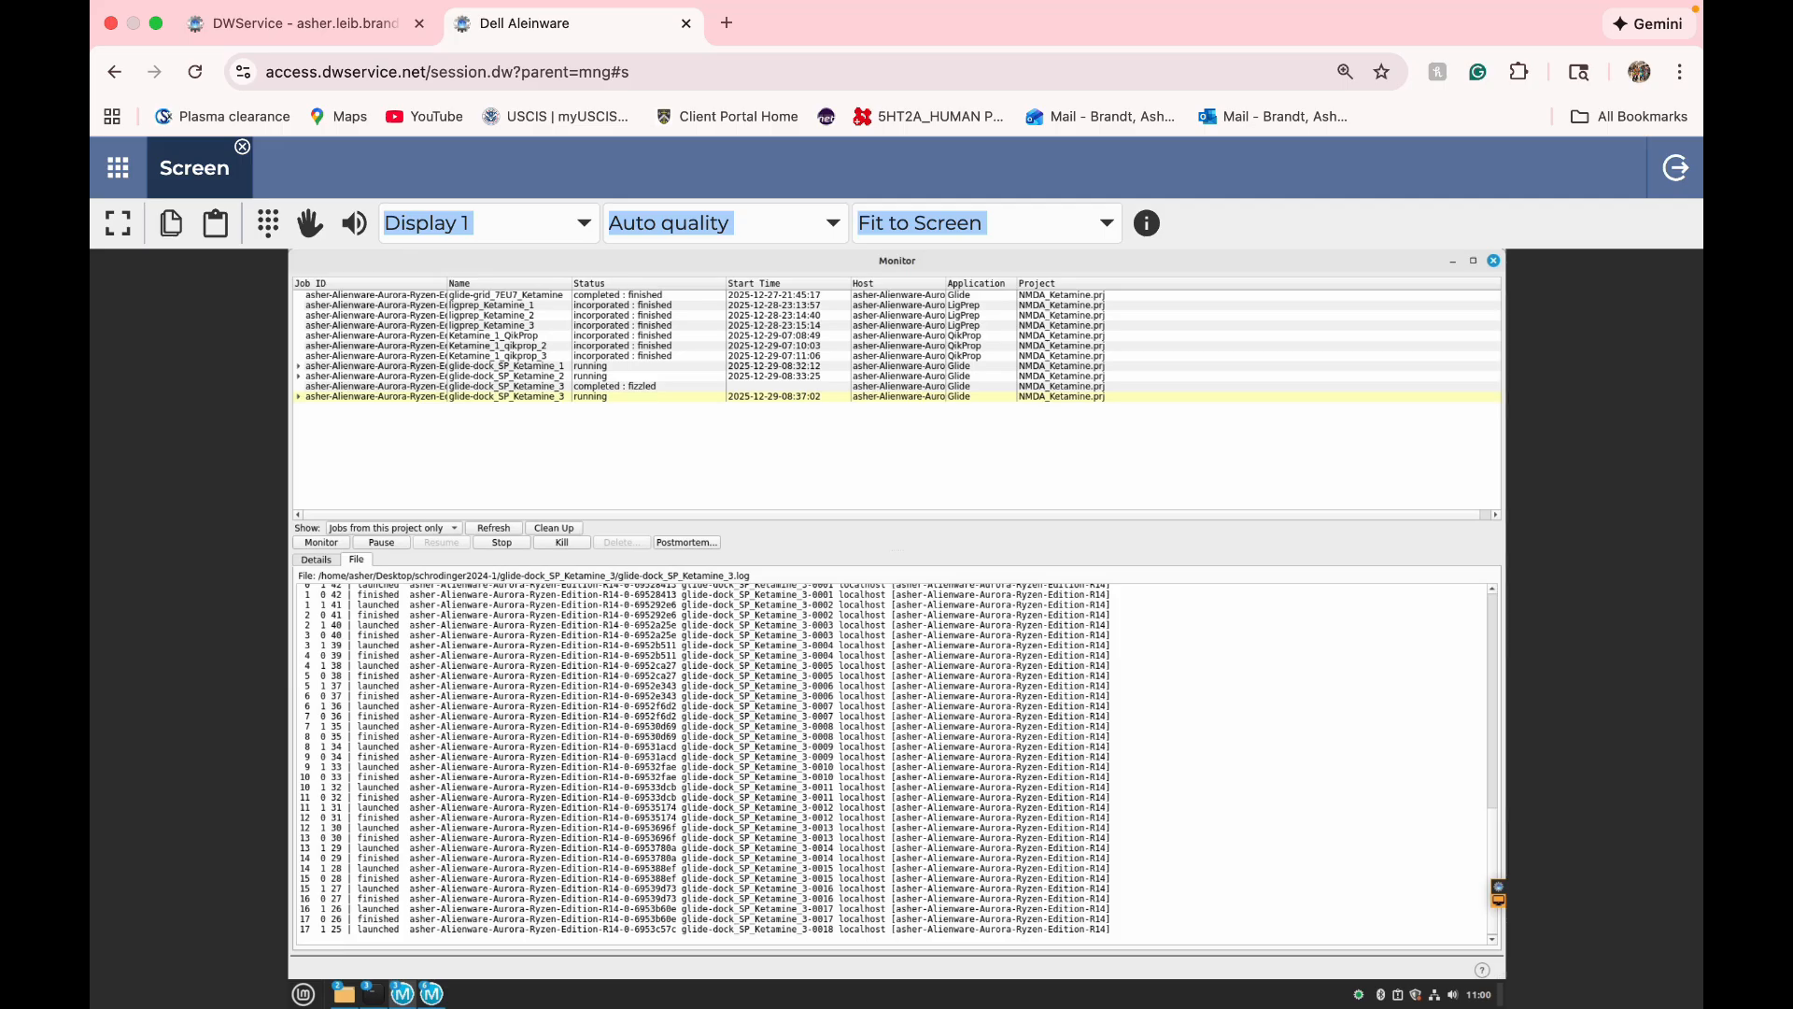
click(507, 366)
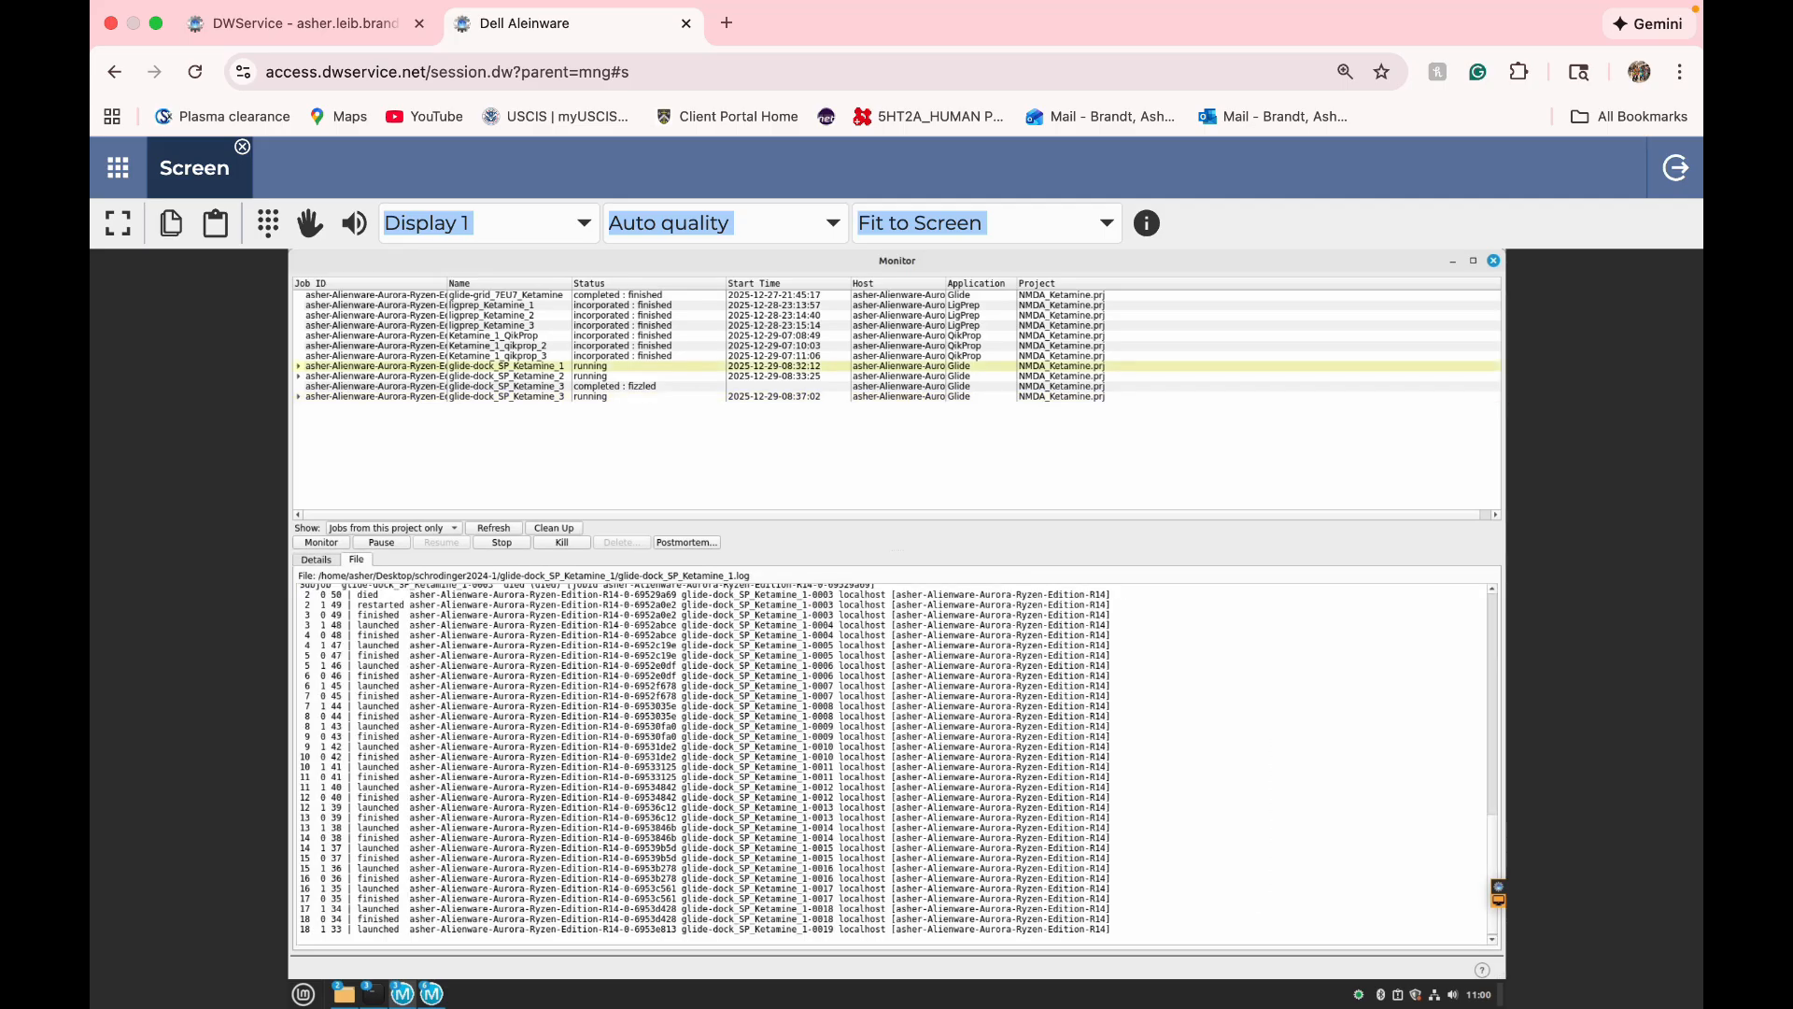
click(507, 376)
click(507, 396)
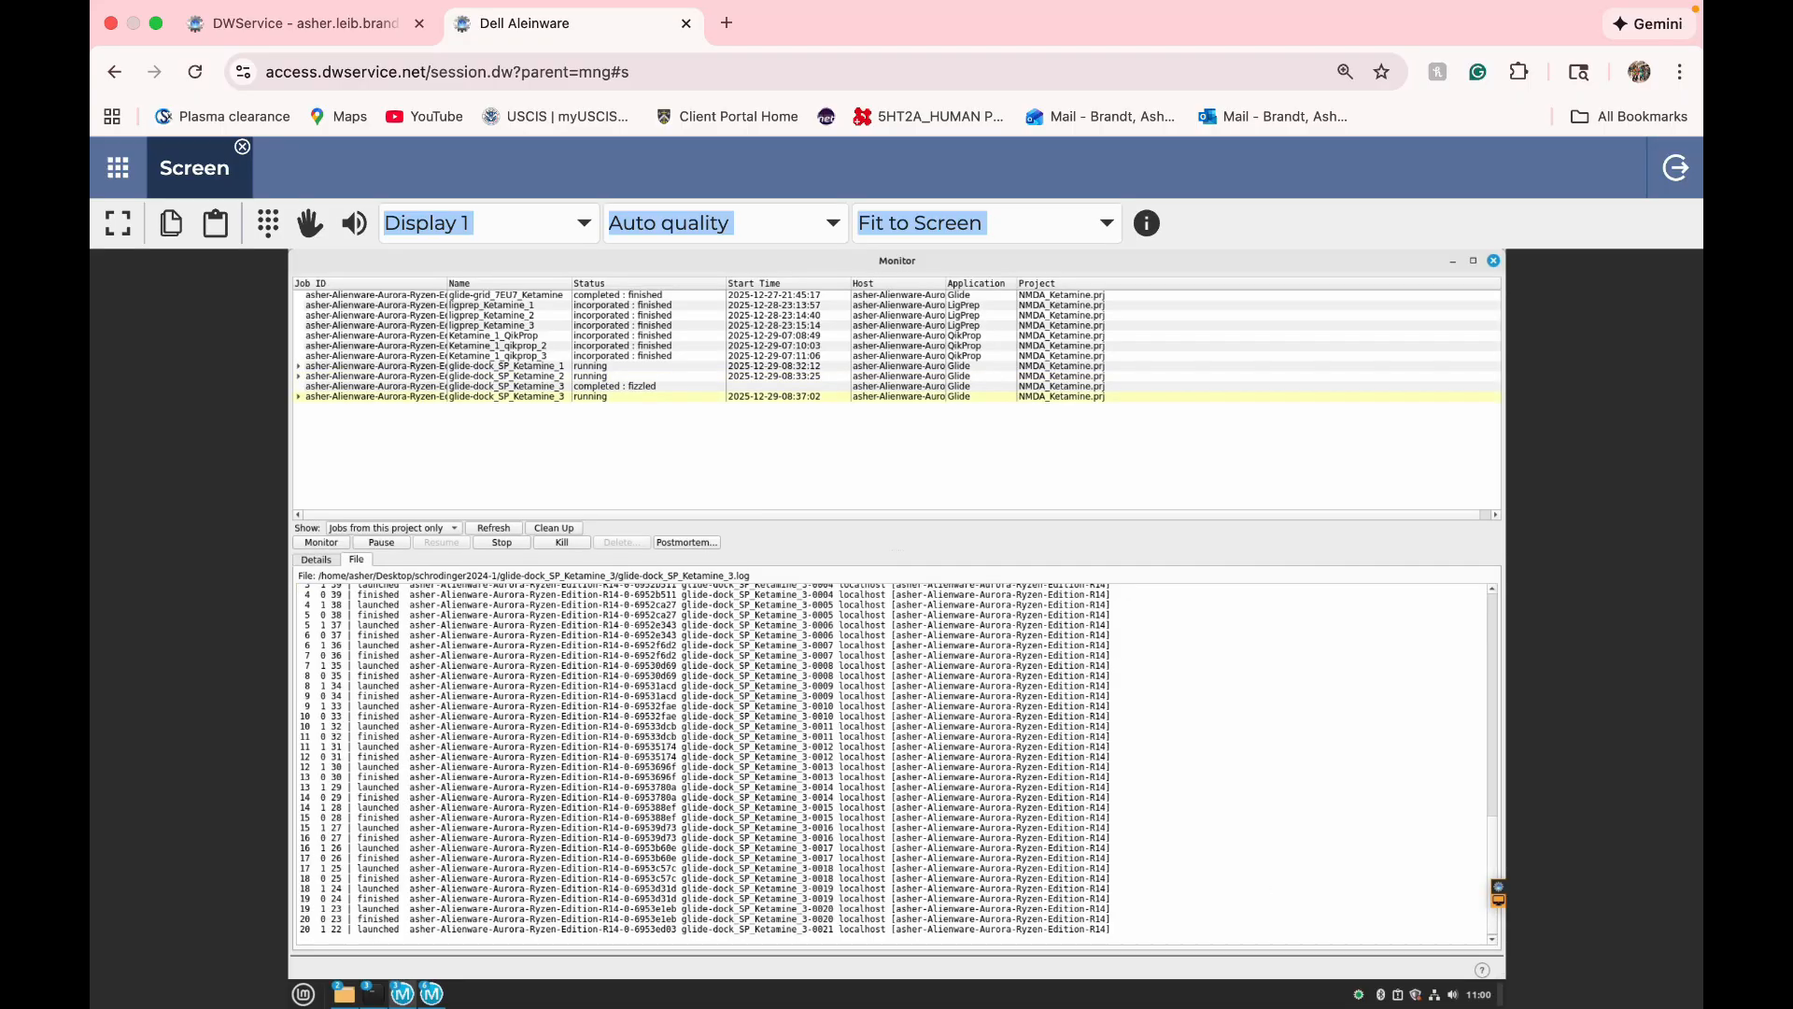
- Examine the job summary and log file of glide-dock_SP_Ketamine_1, from the docking setup through the subjob activity
double_click(507, 366)
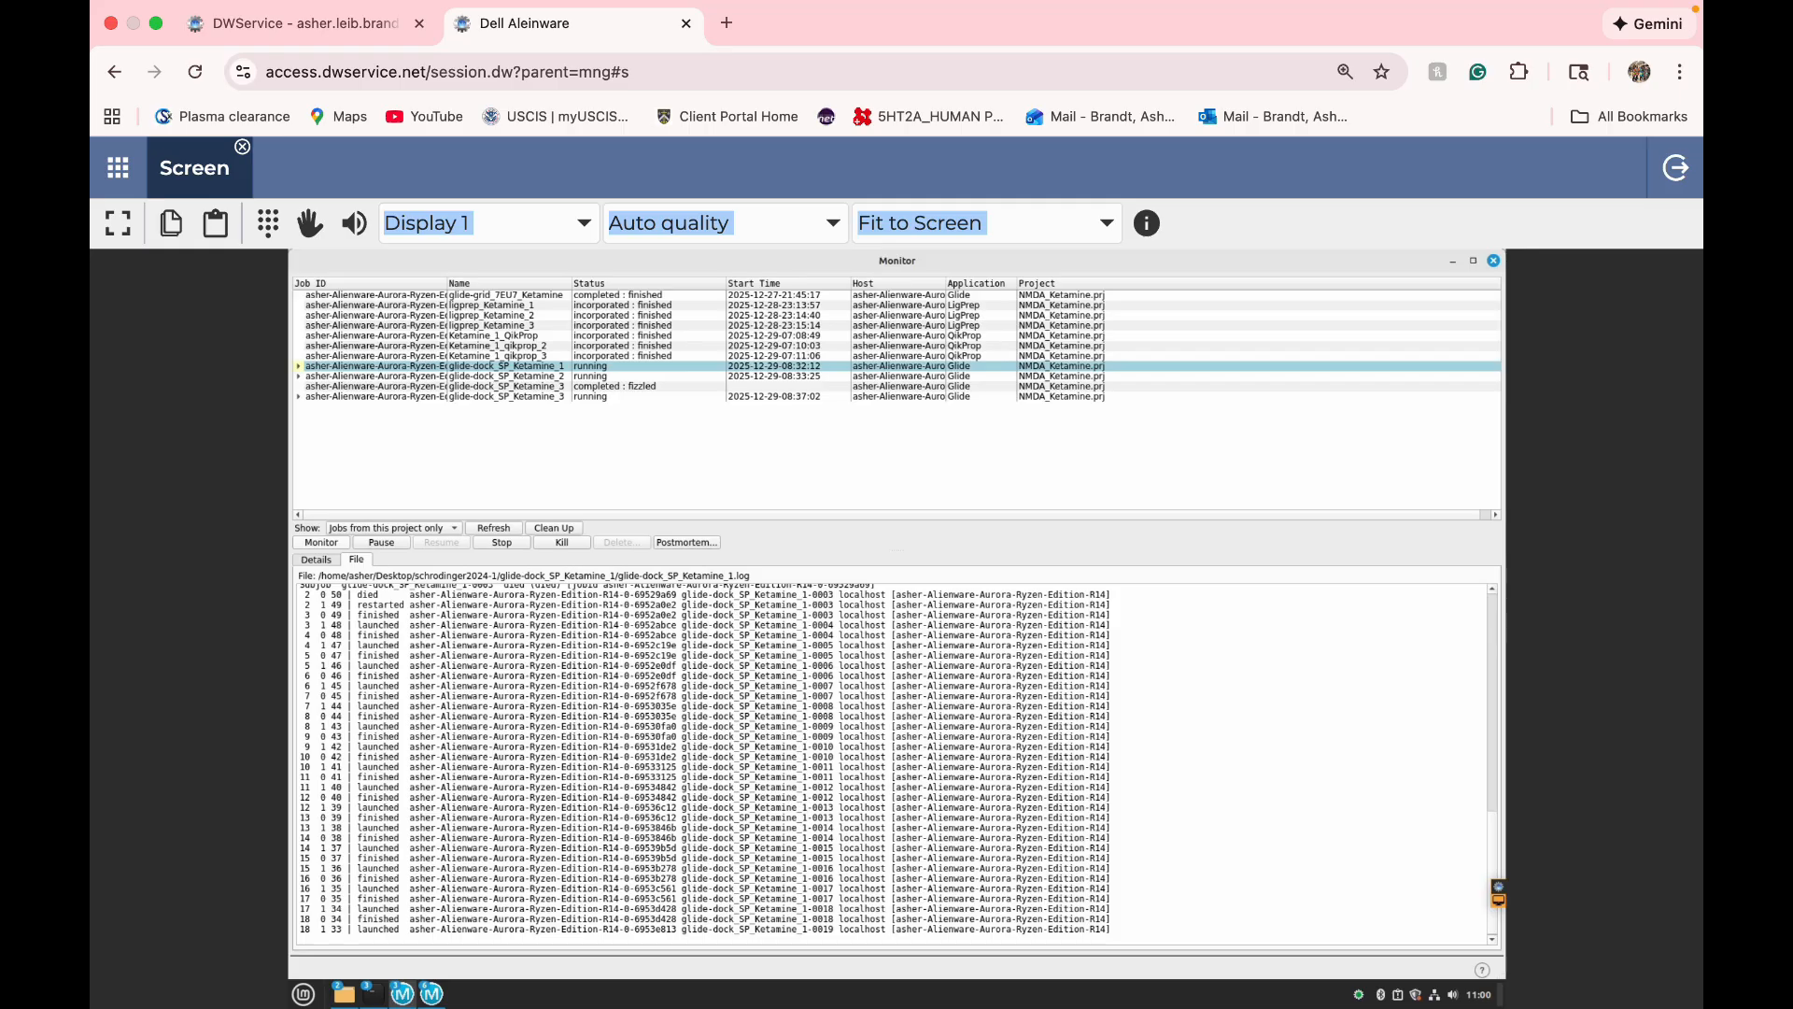
click(315, 559)
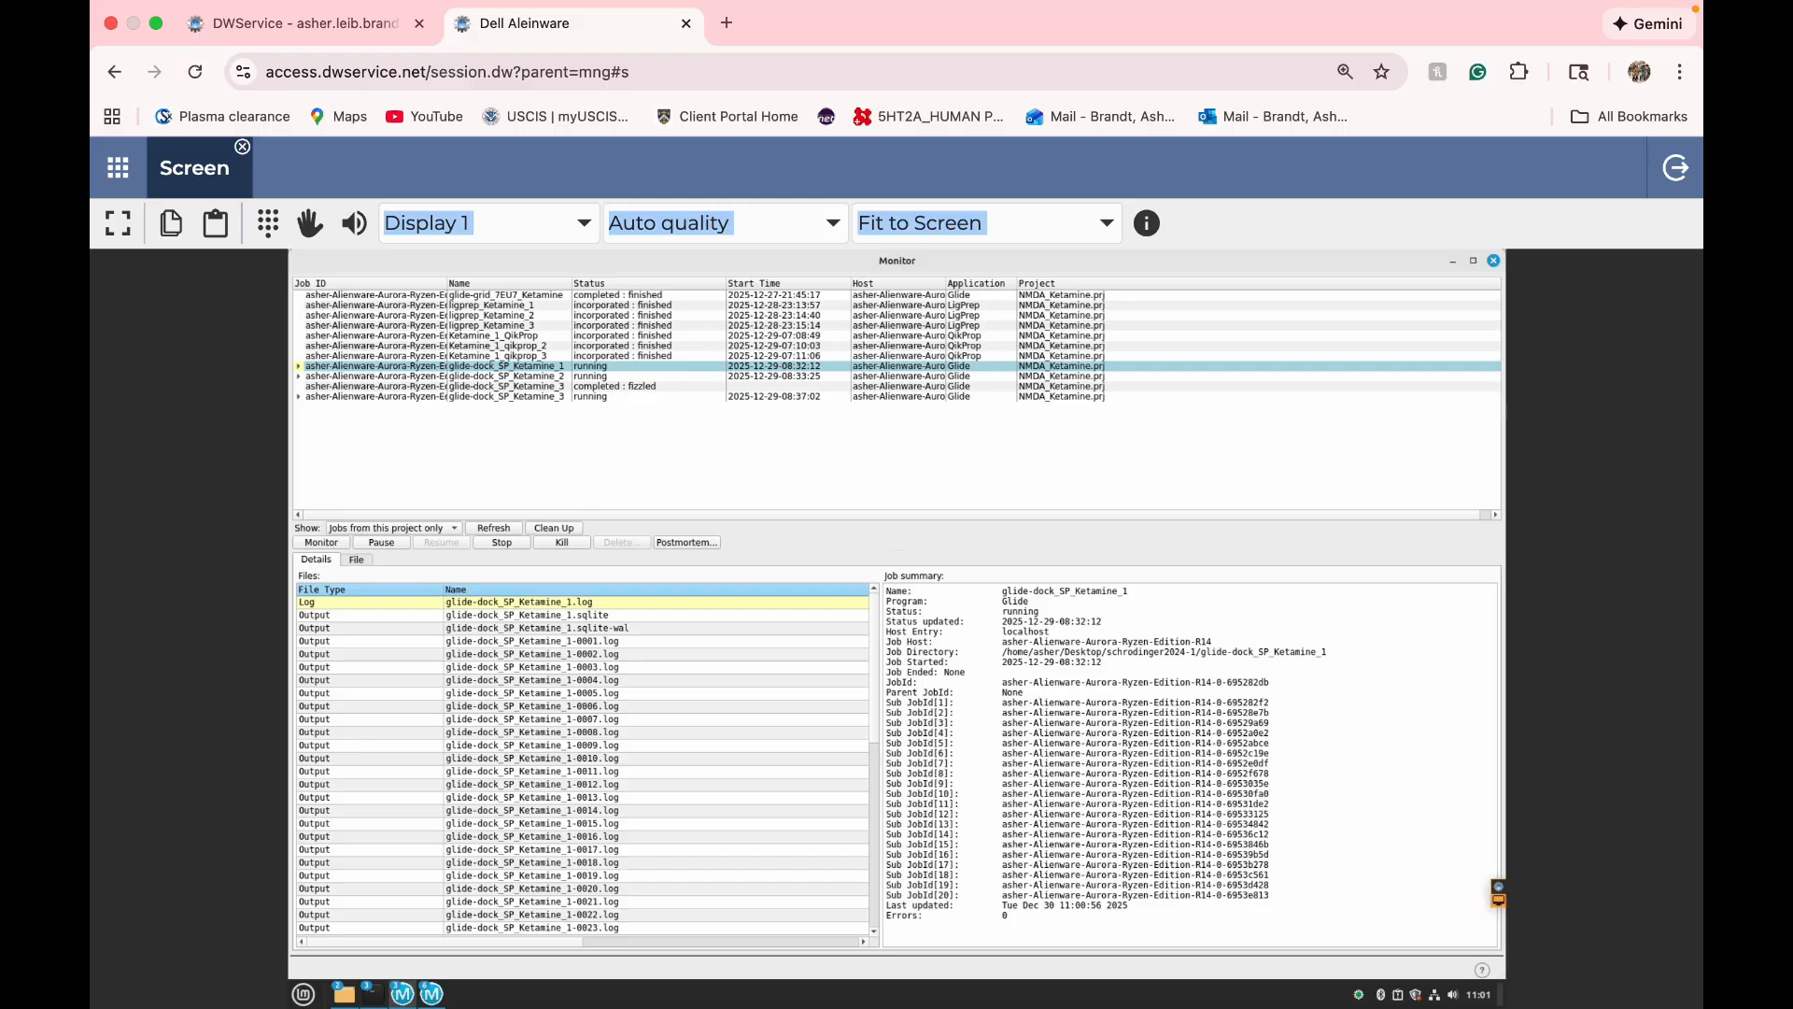
drag(1007, 622, 1091, 622)
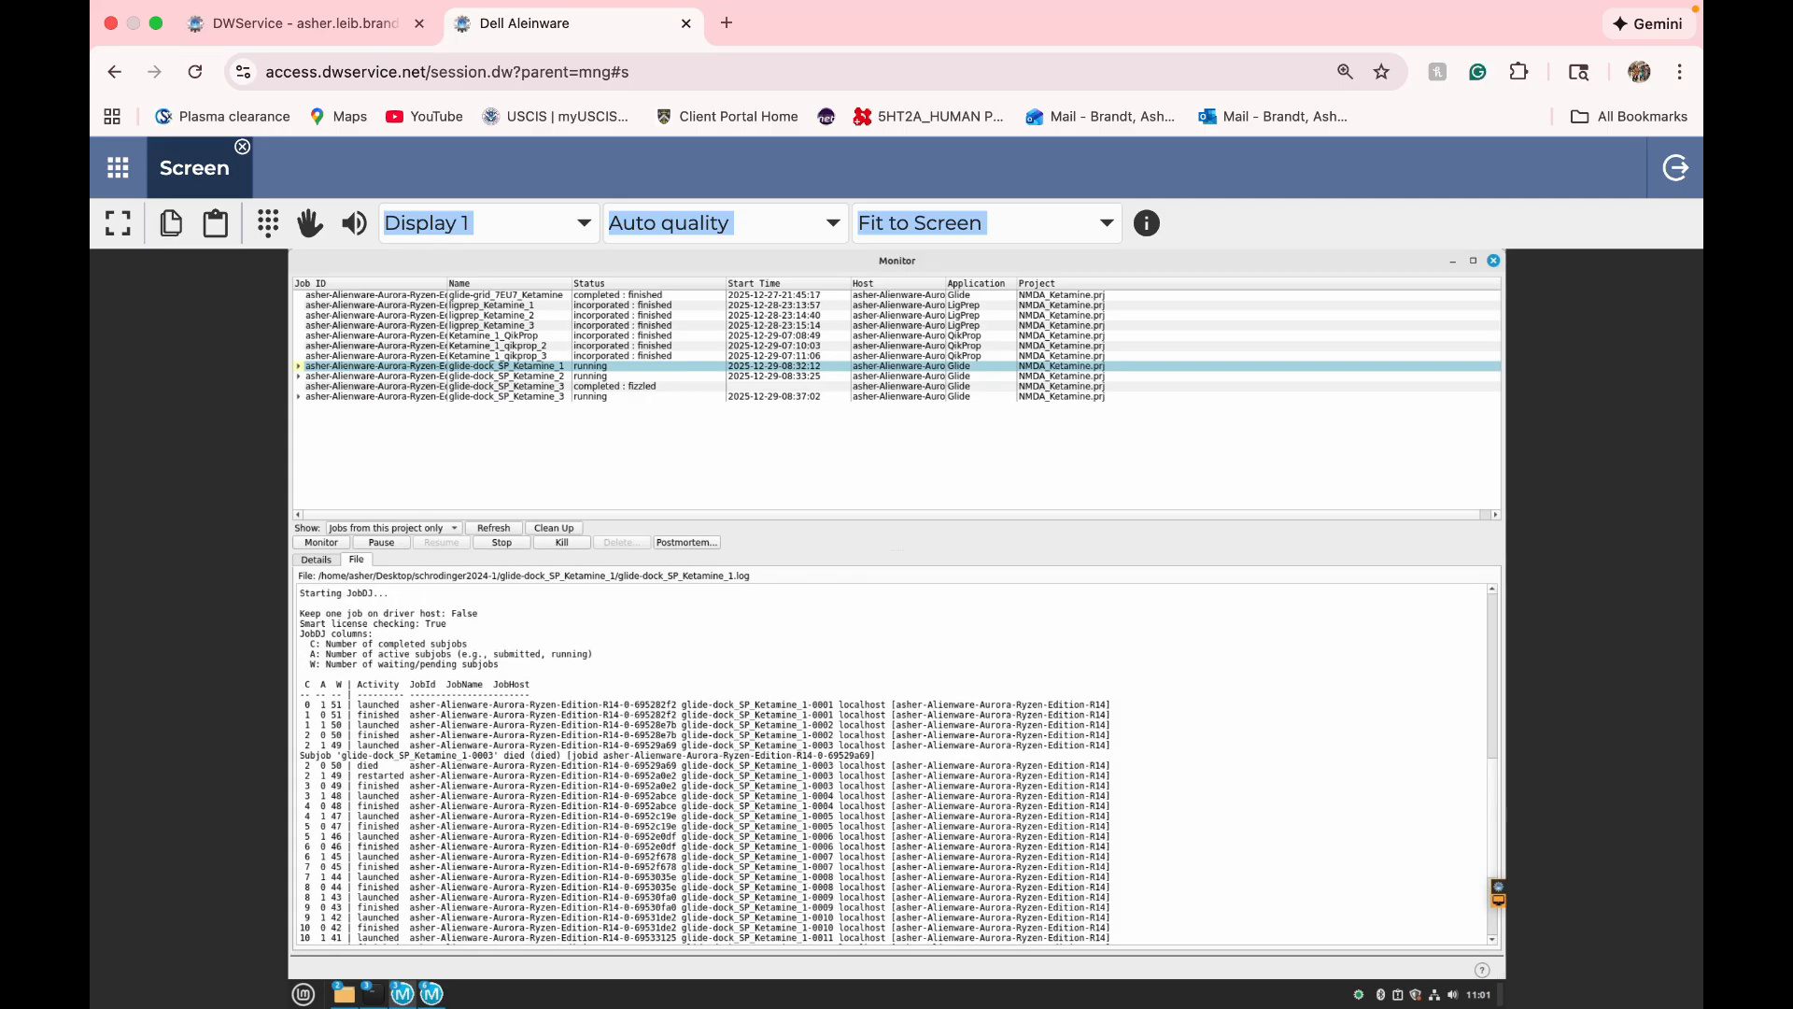
scroll(891, 763, up, 6)
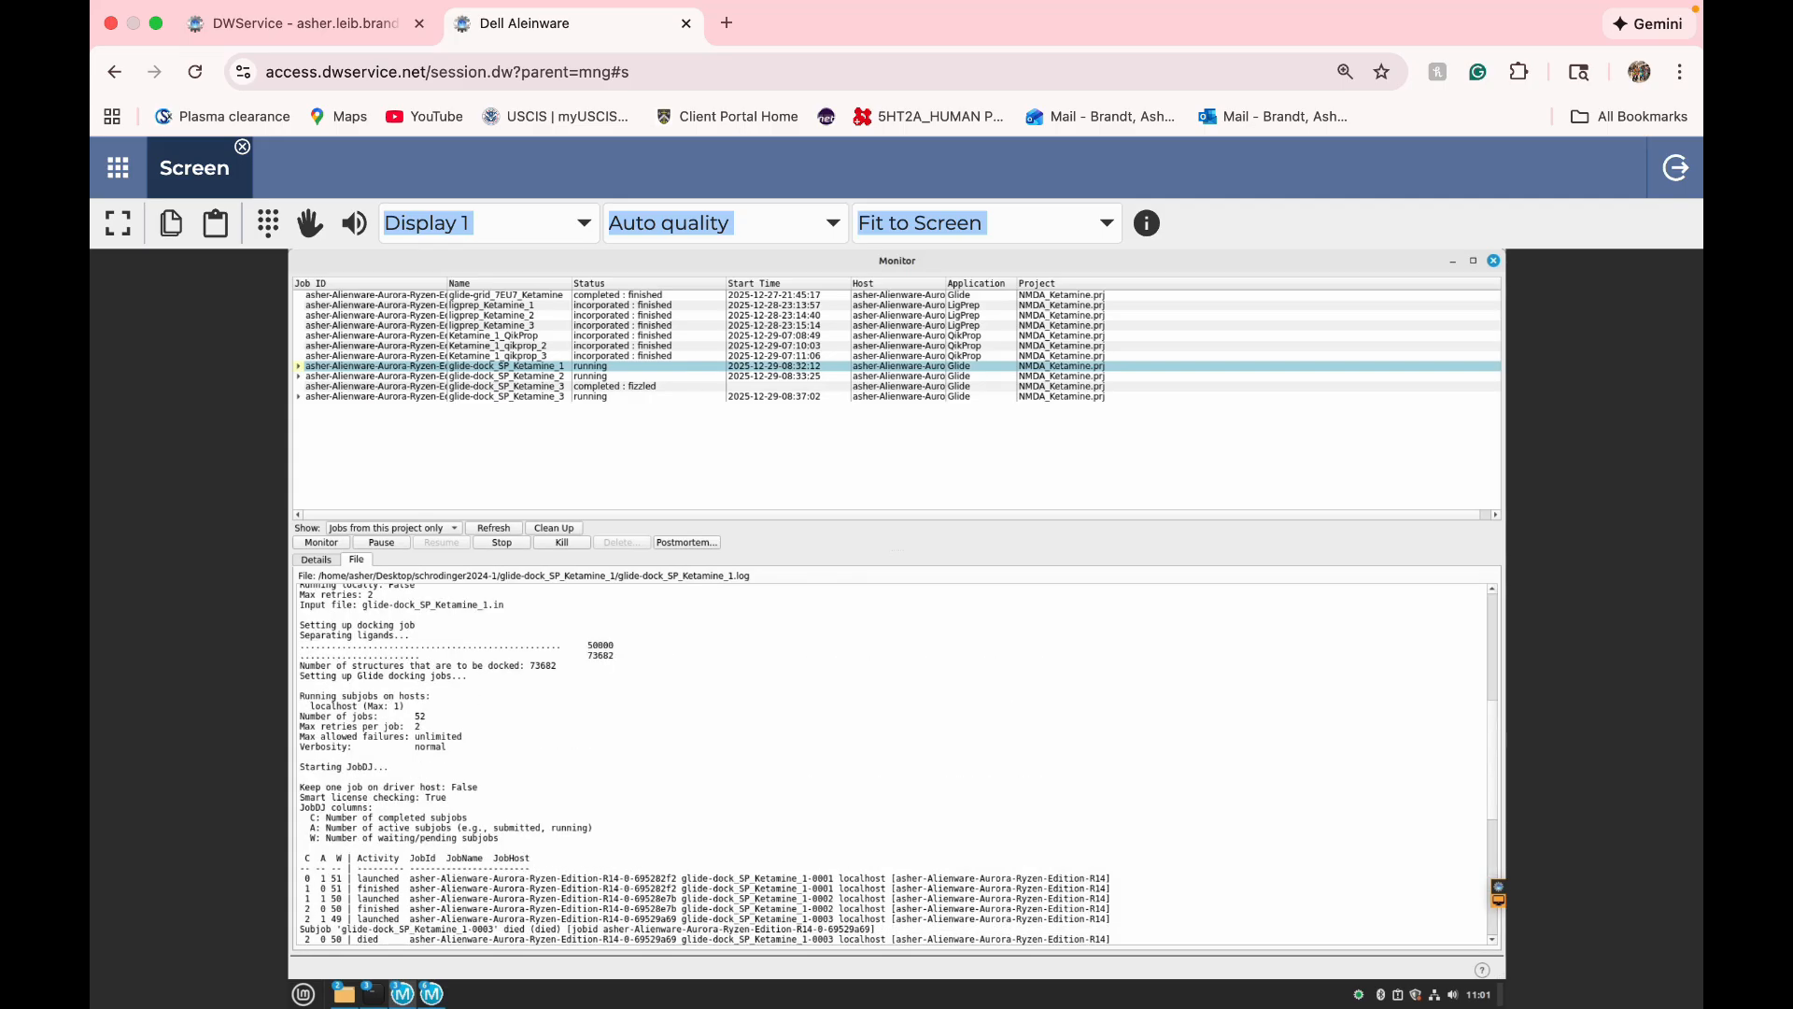
scroll(891, 763, down, 12)
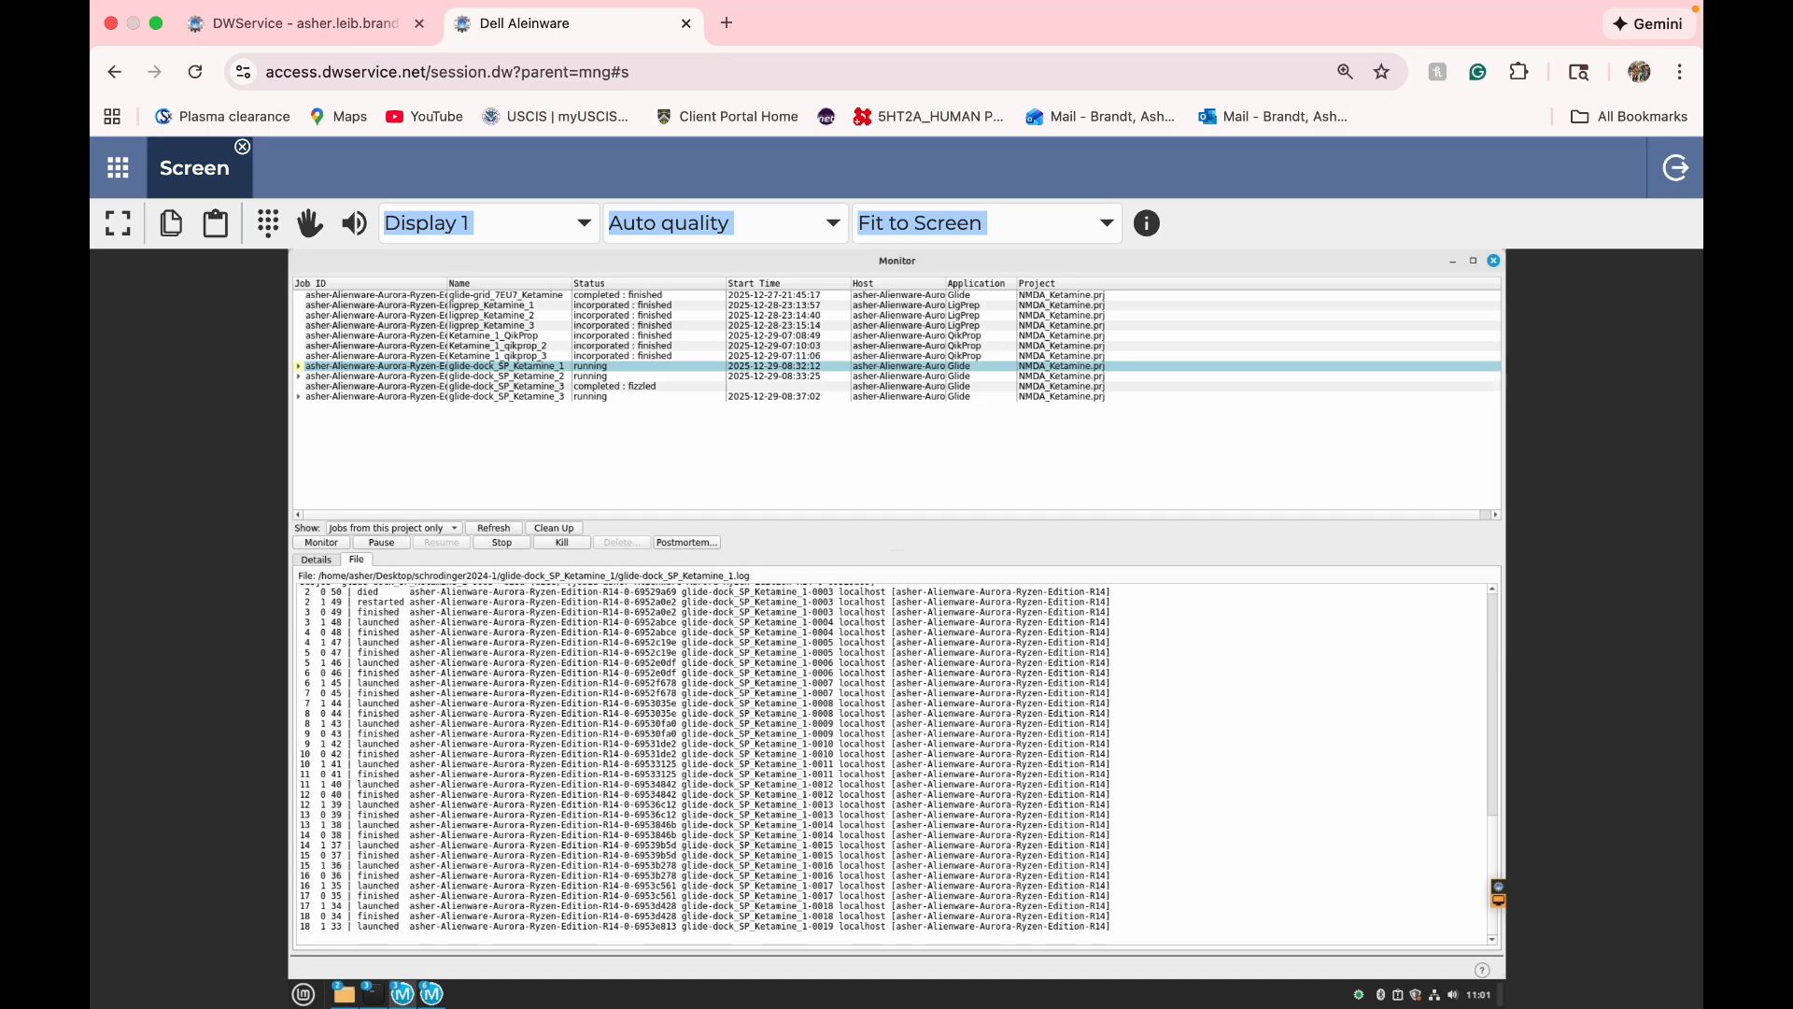